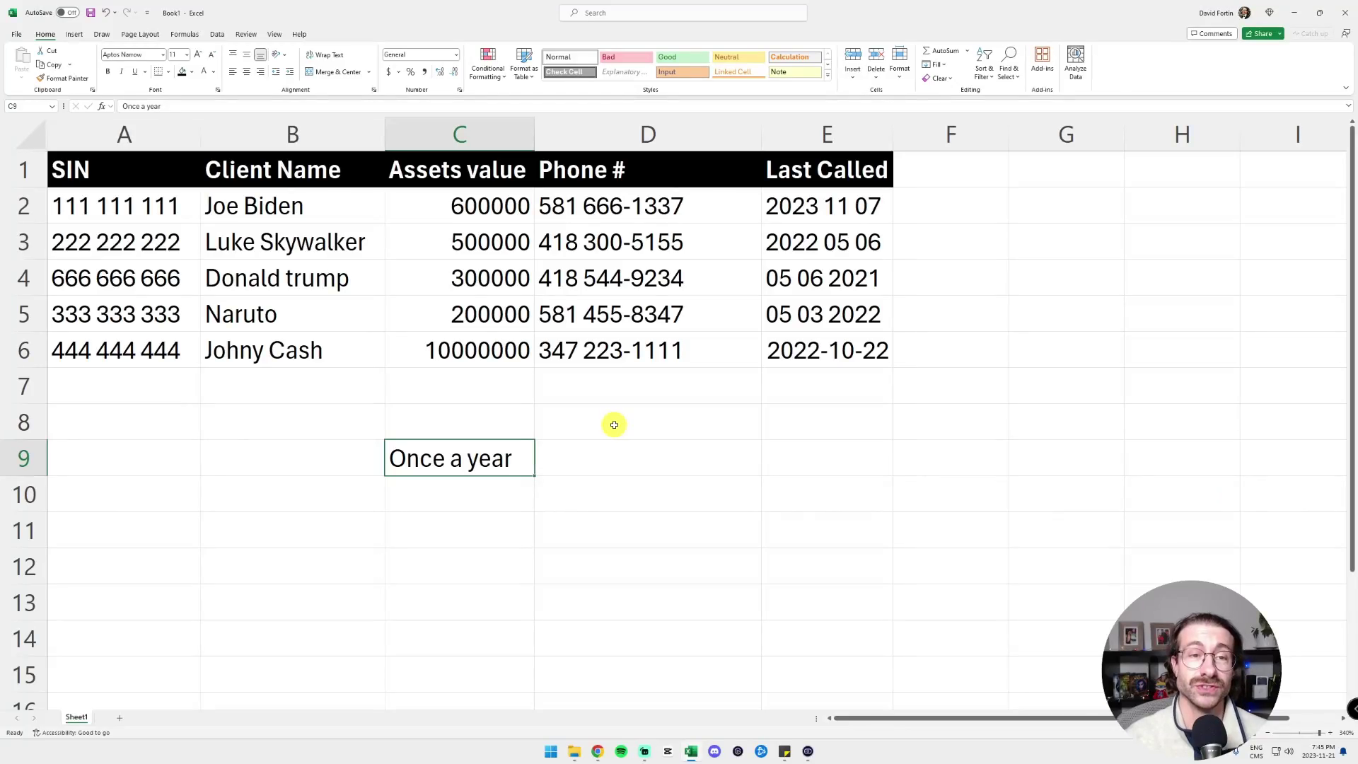
# Fill the Last Called cell E2 and then all of row 2 yellow
pyautogui.moveTo(281, 172); pyautogui.dragTo(294, 348)
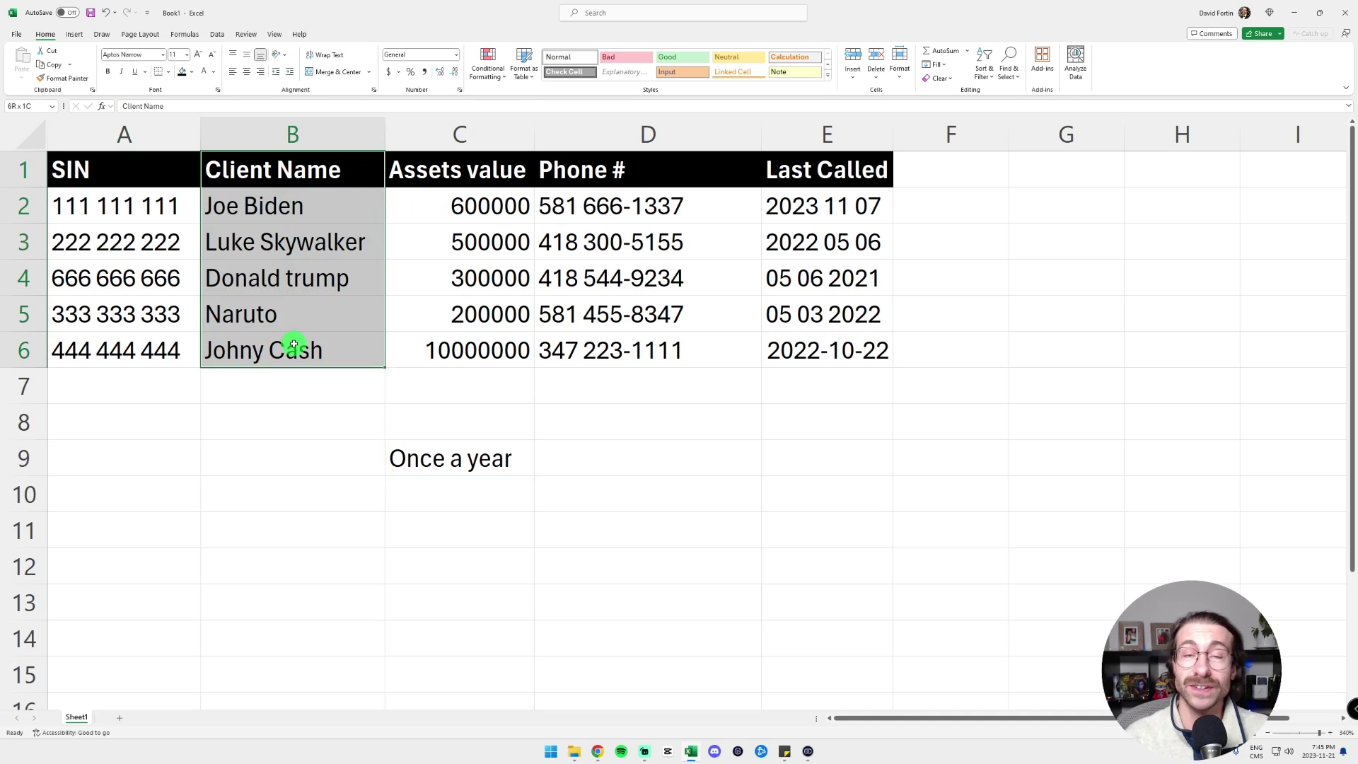
pyautogui.moveTo(486, 169); pyautogui.dragTo(479, 346)
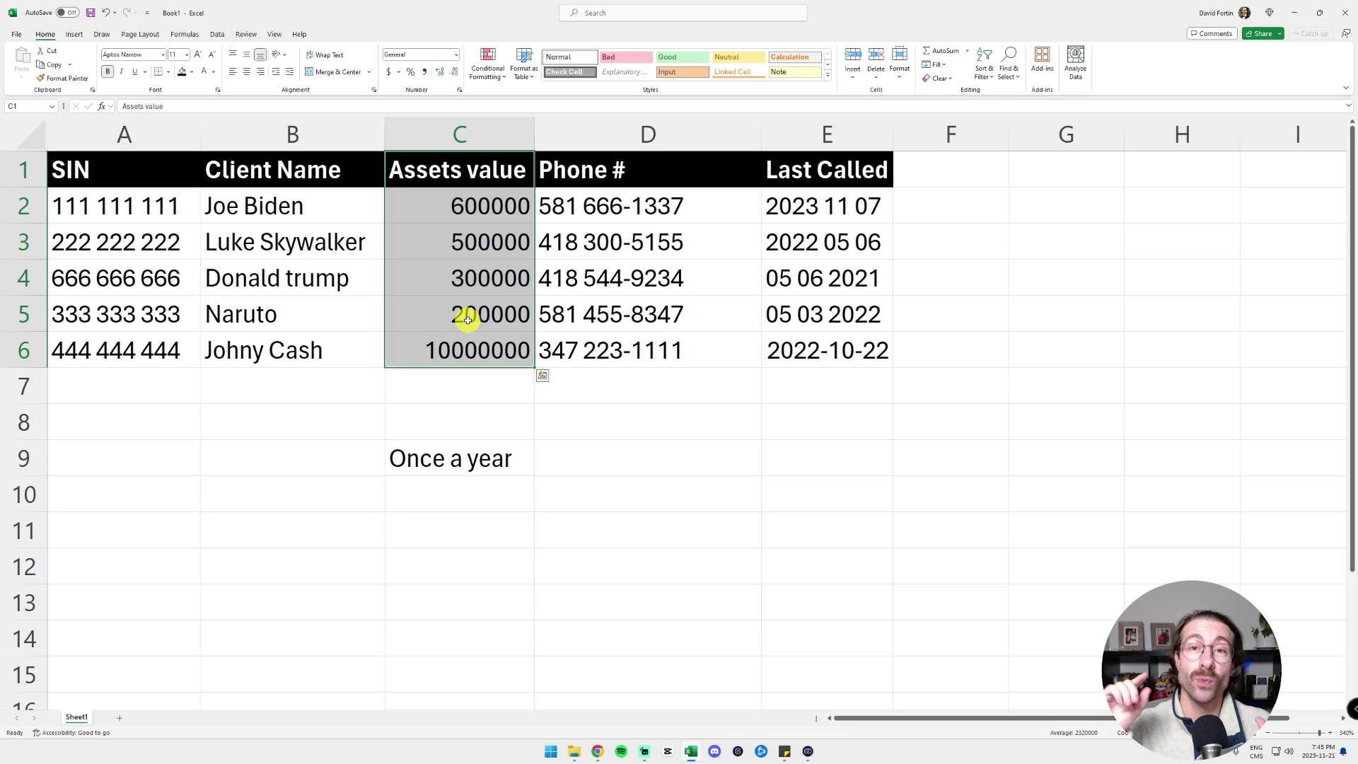
pyautogui.click(839, 207)
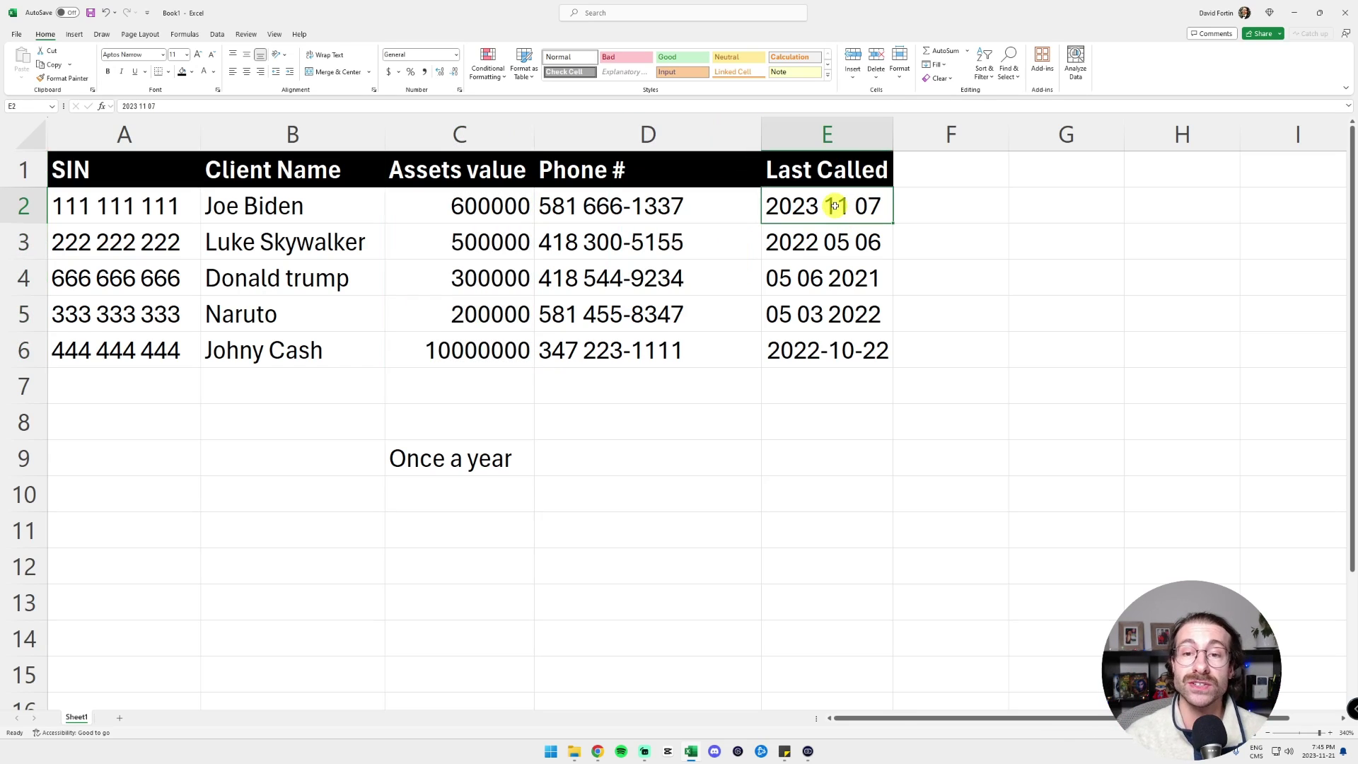
pyautogui.click(193, 72)
pyautogui.click(211, 177)
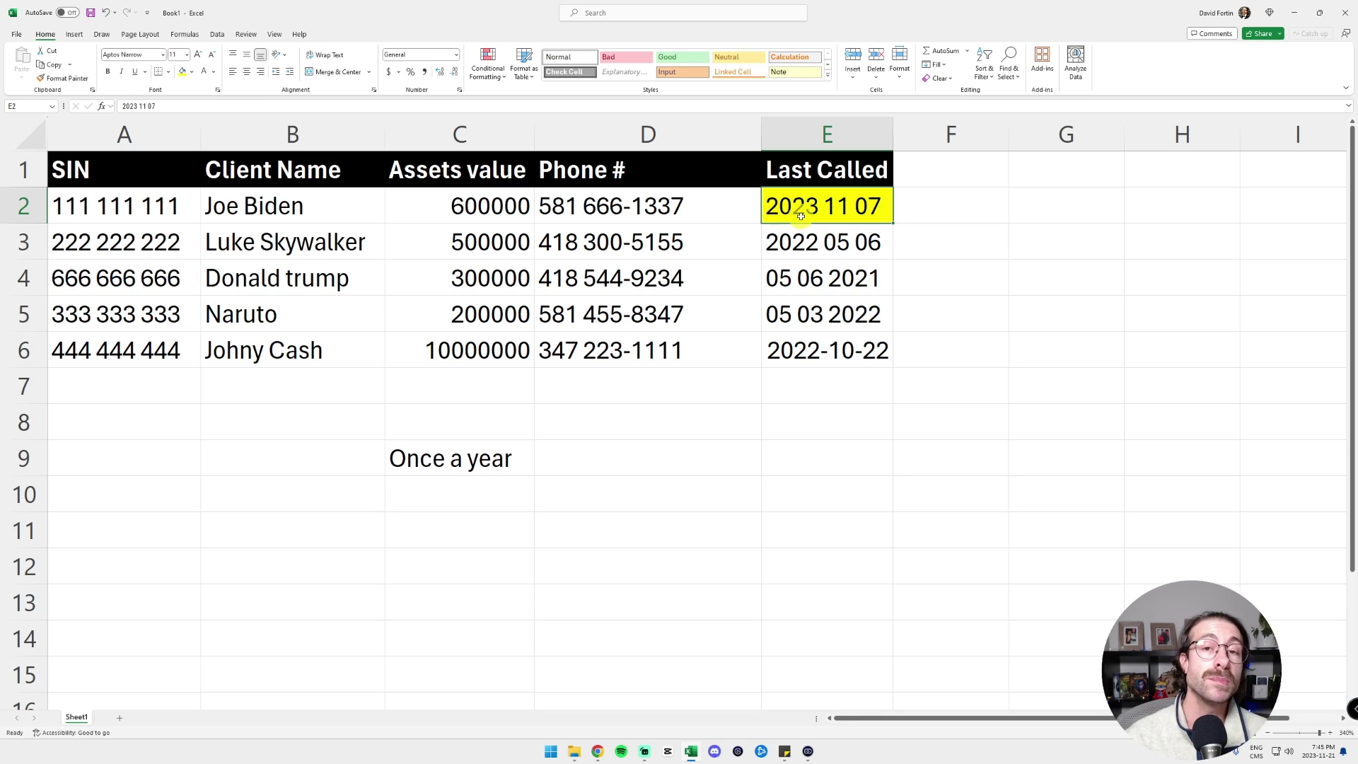
pyautogui.hotkey('shift', 'space')
pyautogui.click(182, 72)
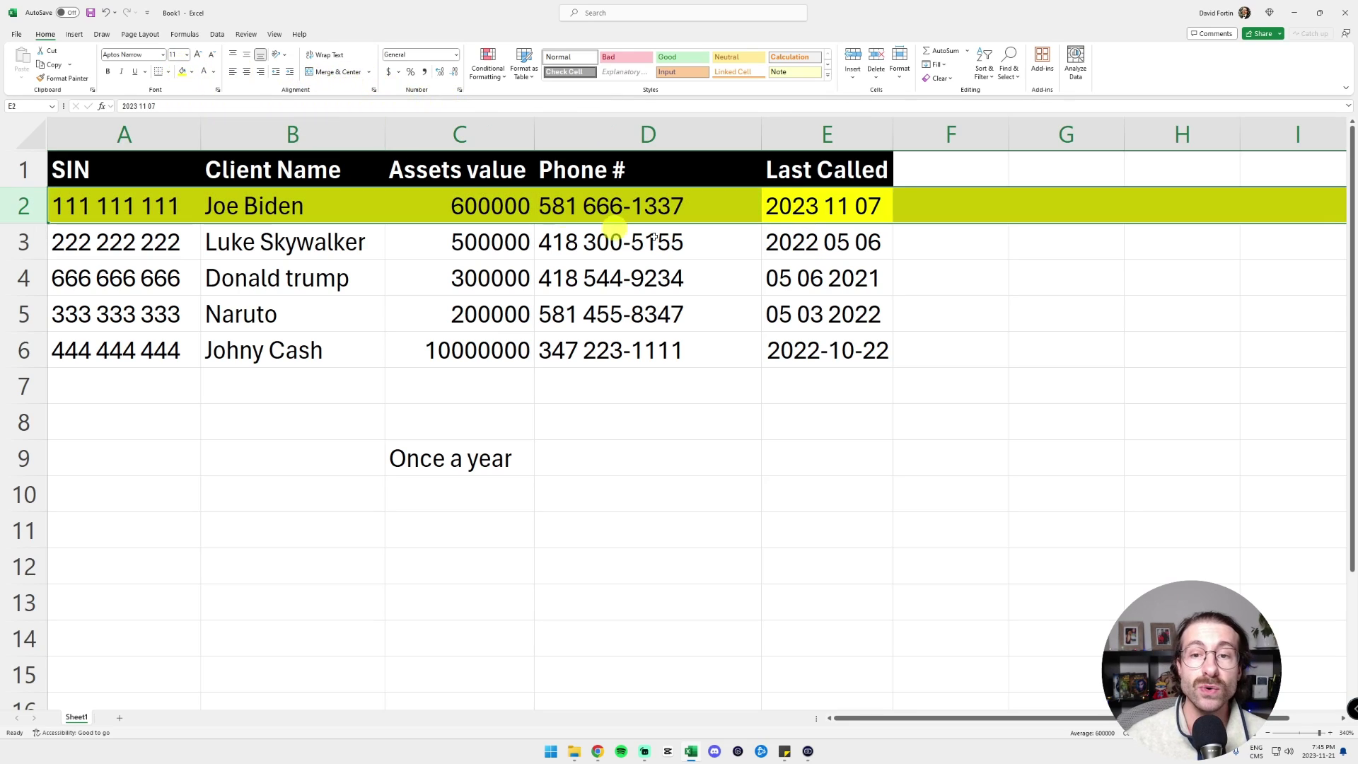
# Fill the Last Called date in E3 red and select row 3
pyautogui.click(828, 239)
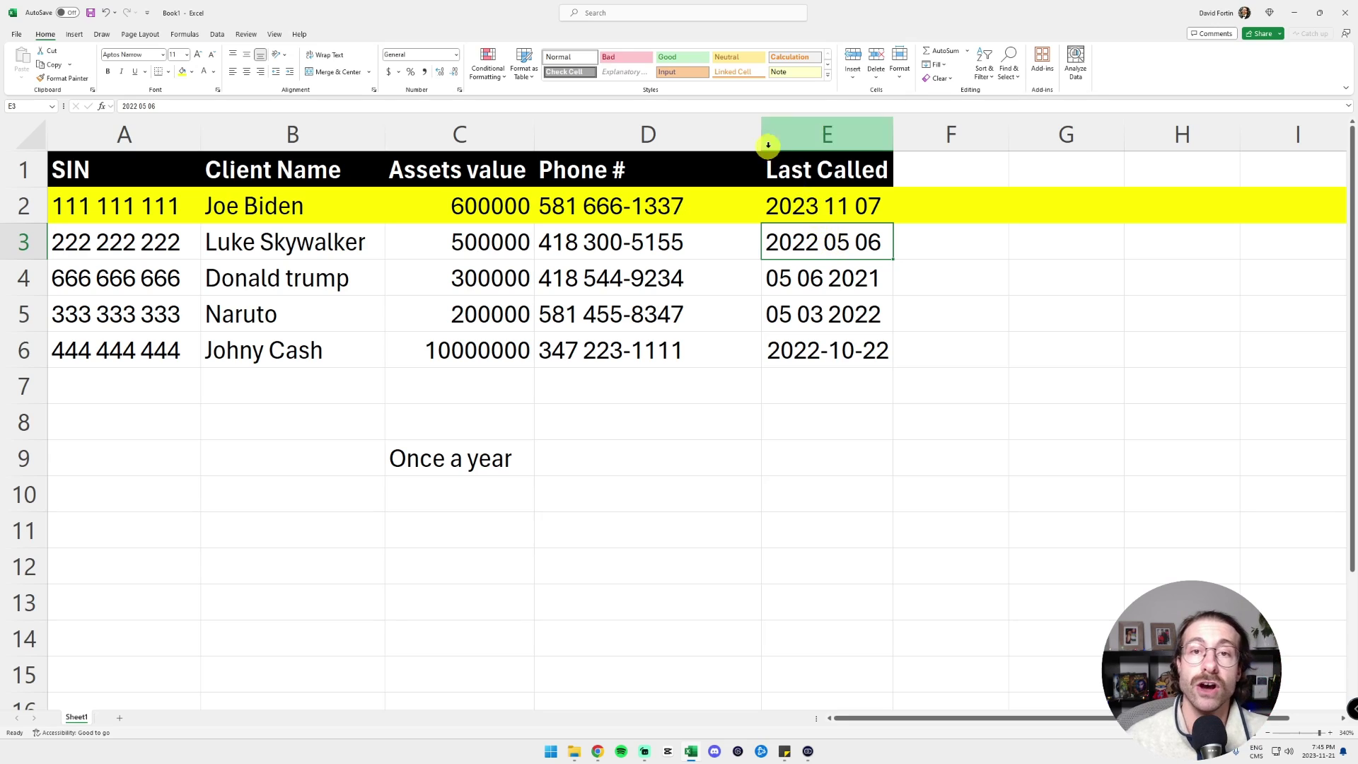
pyautogui.click(190, 73)
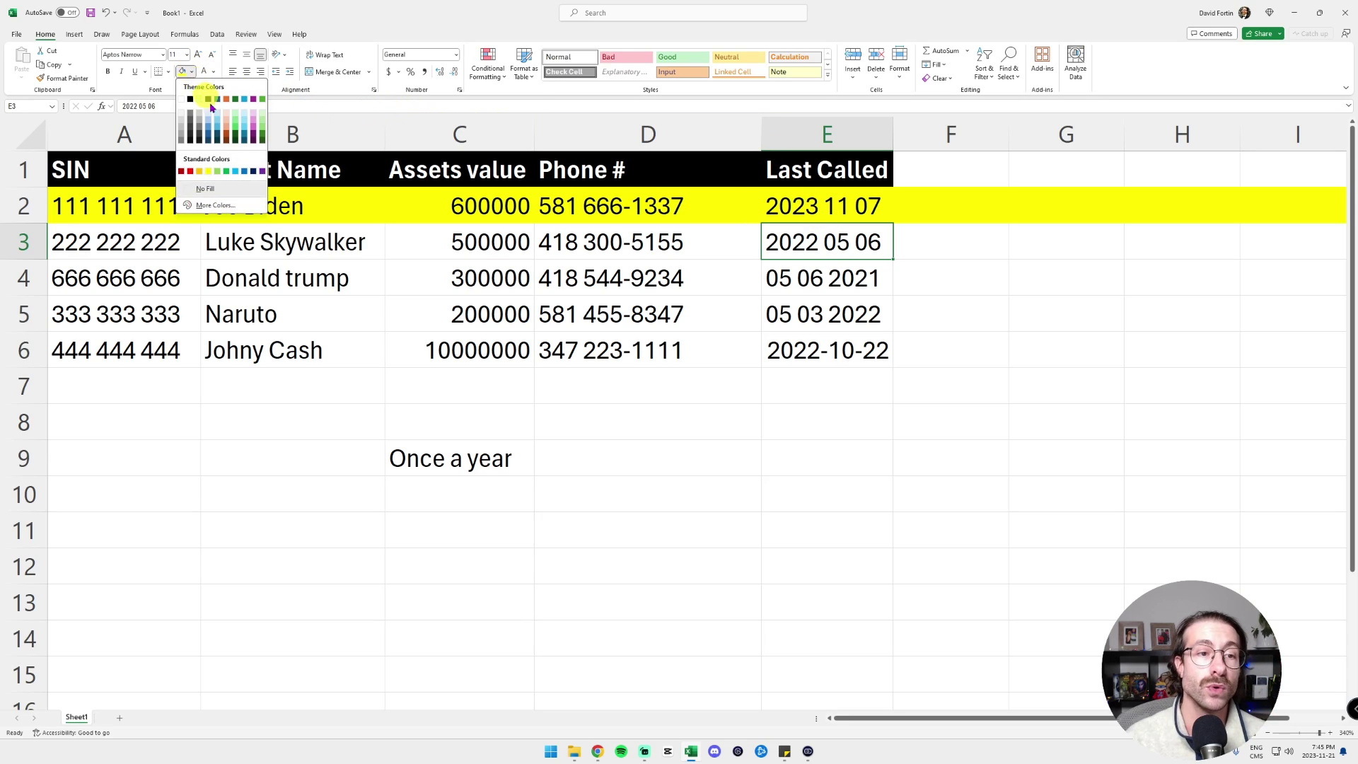
pyautogui.click(196, 175)
pyautogui.hotkey('shift', 'space')
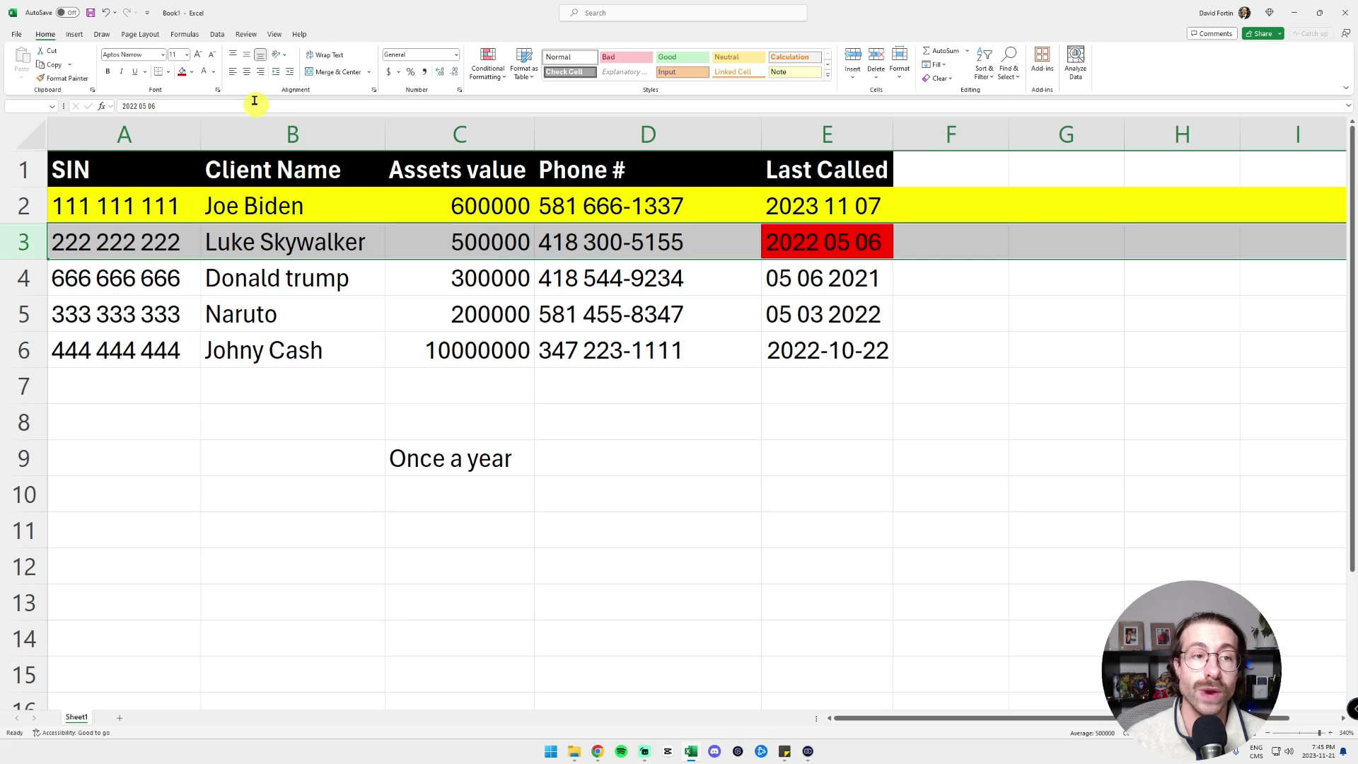
# Fill row 3 red, then move to cell D4
pyautogui.click(182, 72)
pyautogui.click(564, 267)
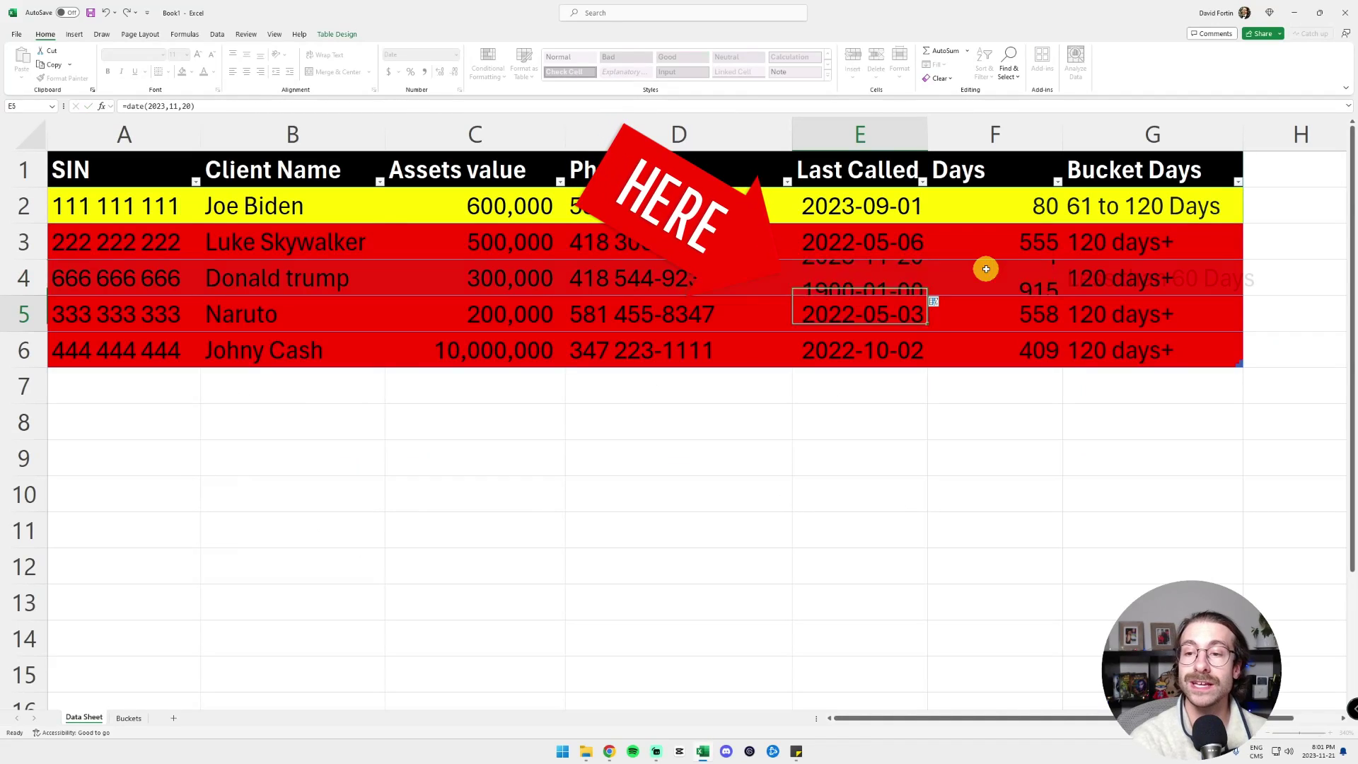
# Select G4 in Bucket Days, then preview the Less than 60 days pivot sheet
pyautogui.click(1174, 276)
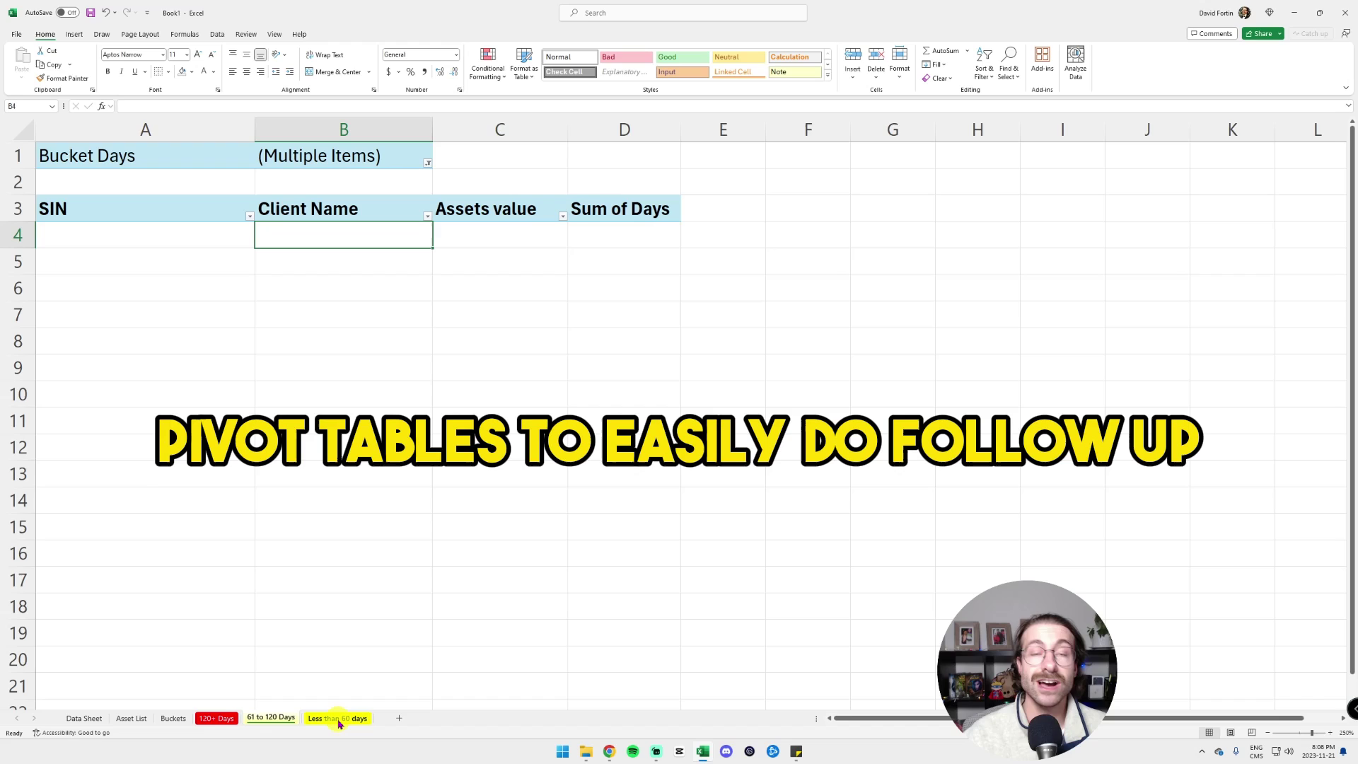
pyautogui.click(337, 718)
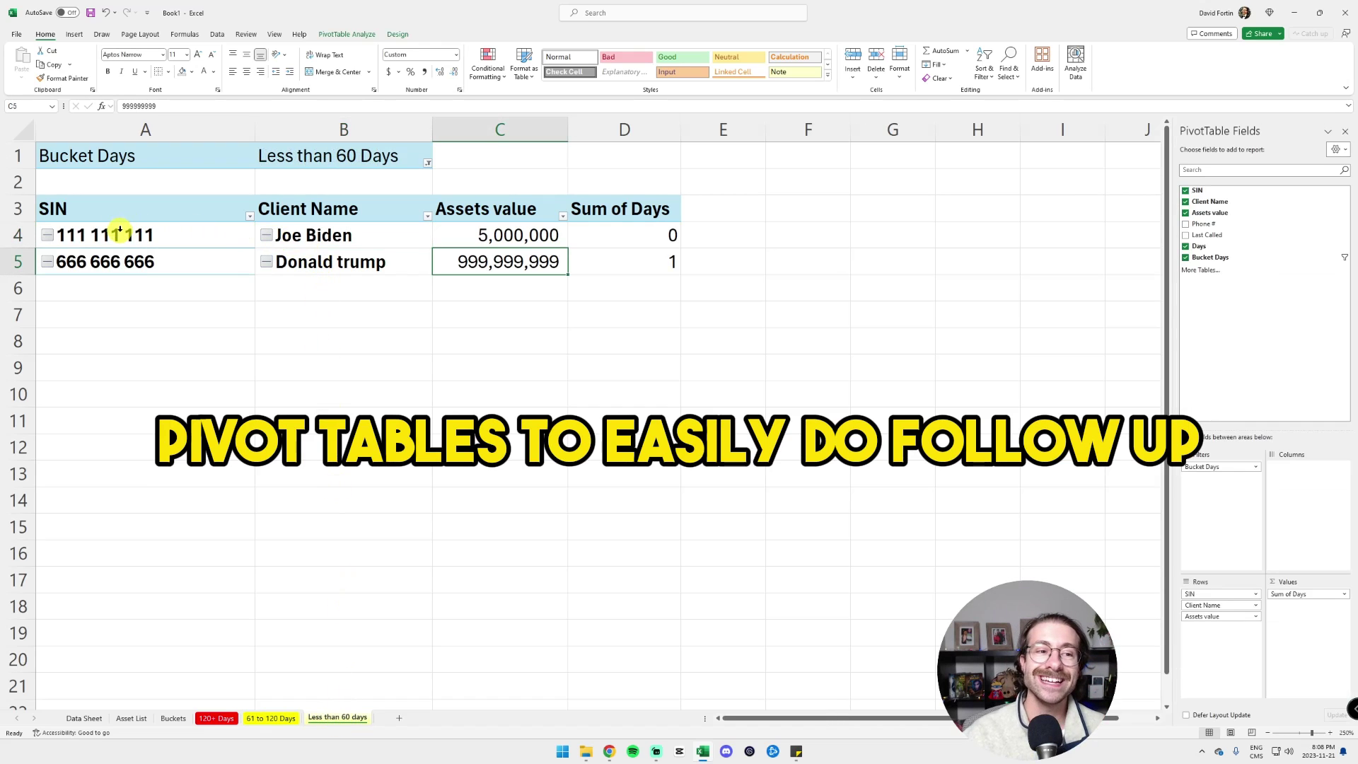
pyautogui.moveTo(636, 273)
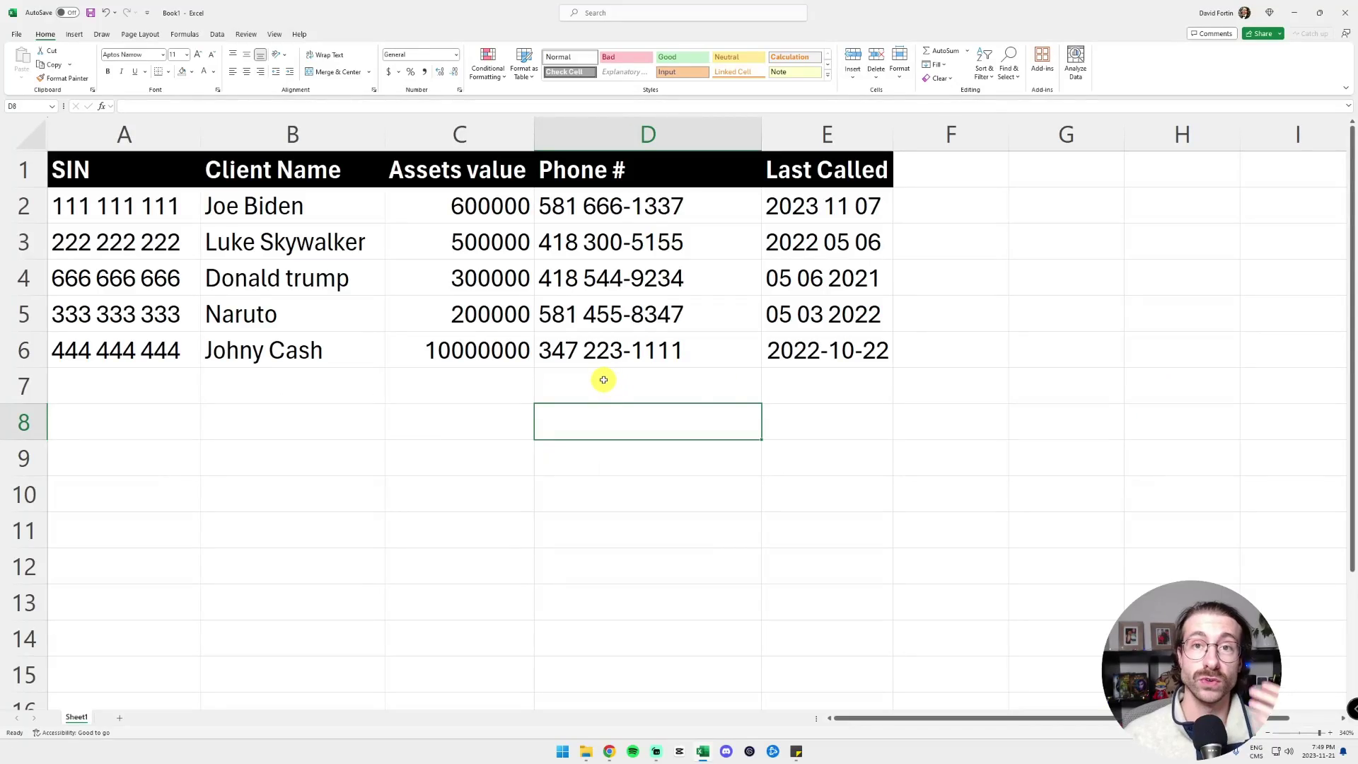
# Convert the client range A1:E6 into a table with headers
pyautogui.moveTo(870, 345); pyautogui.dragTo(141, 167)
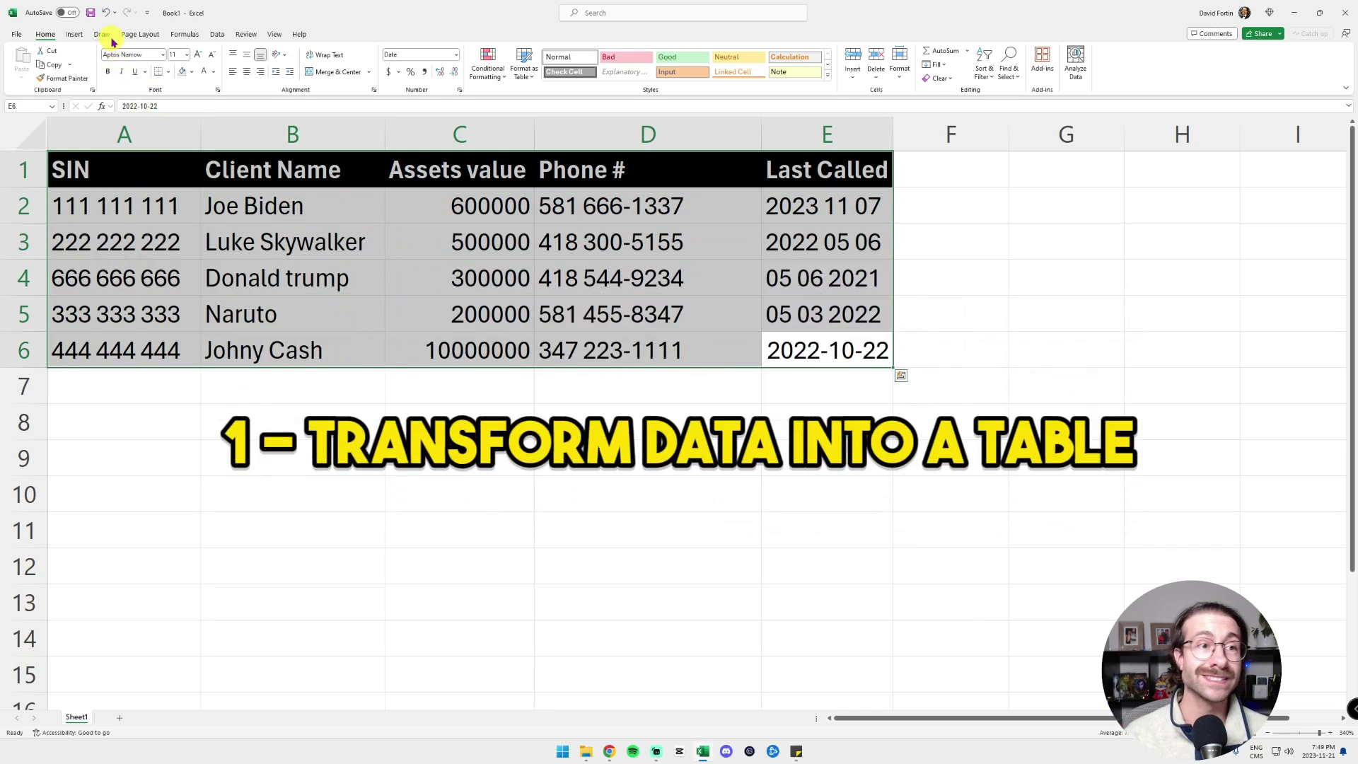
pyautogui.click(74, 36)
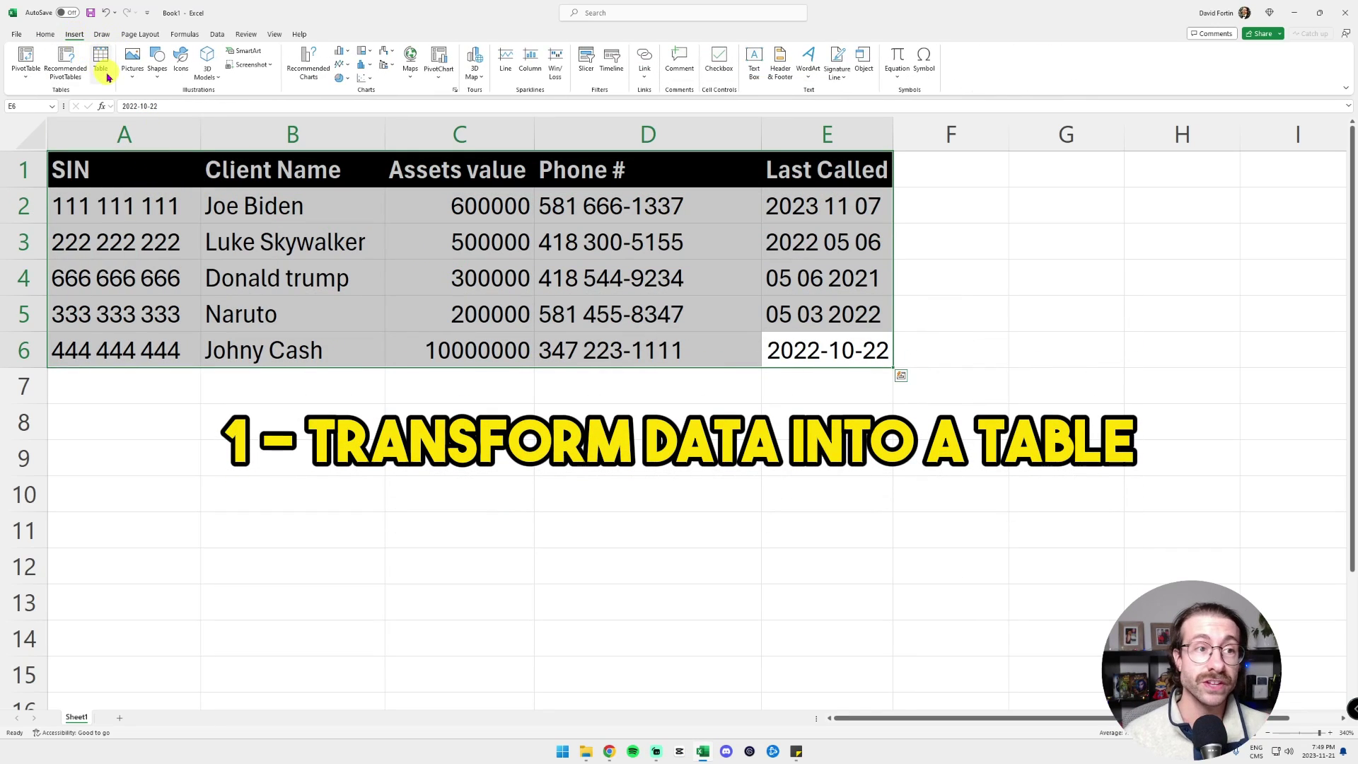
pyautogui.click(93, 65)
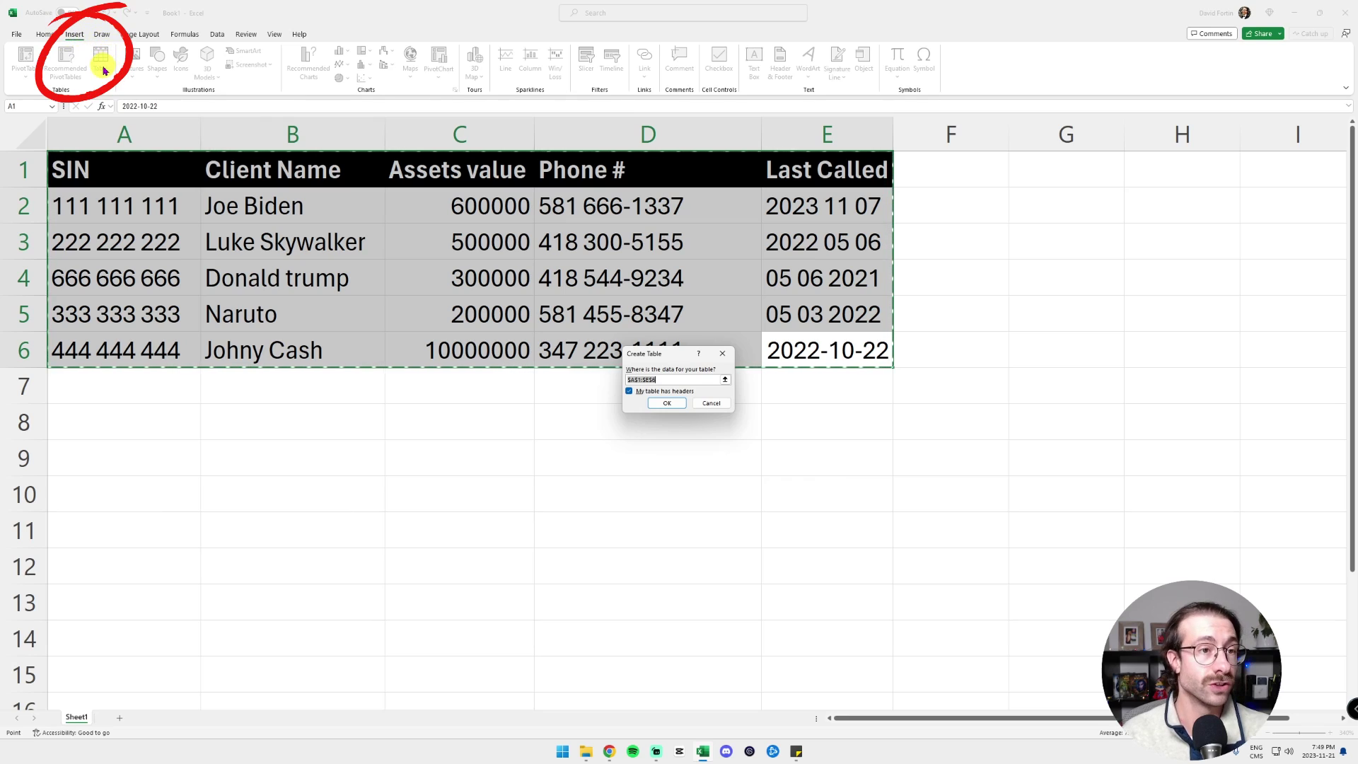
pyautogui.click(664, 401)
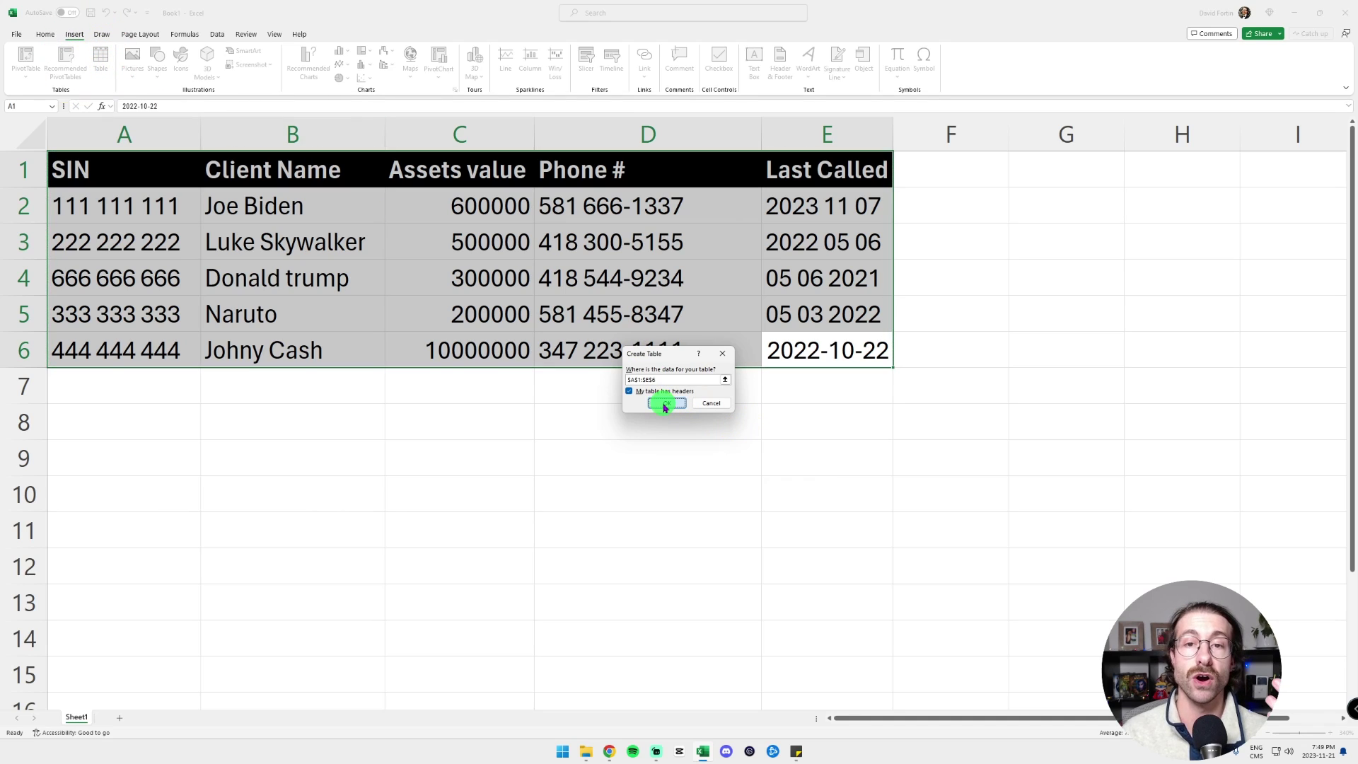
pyautogui.click(606, 373)
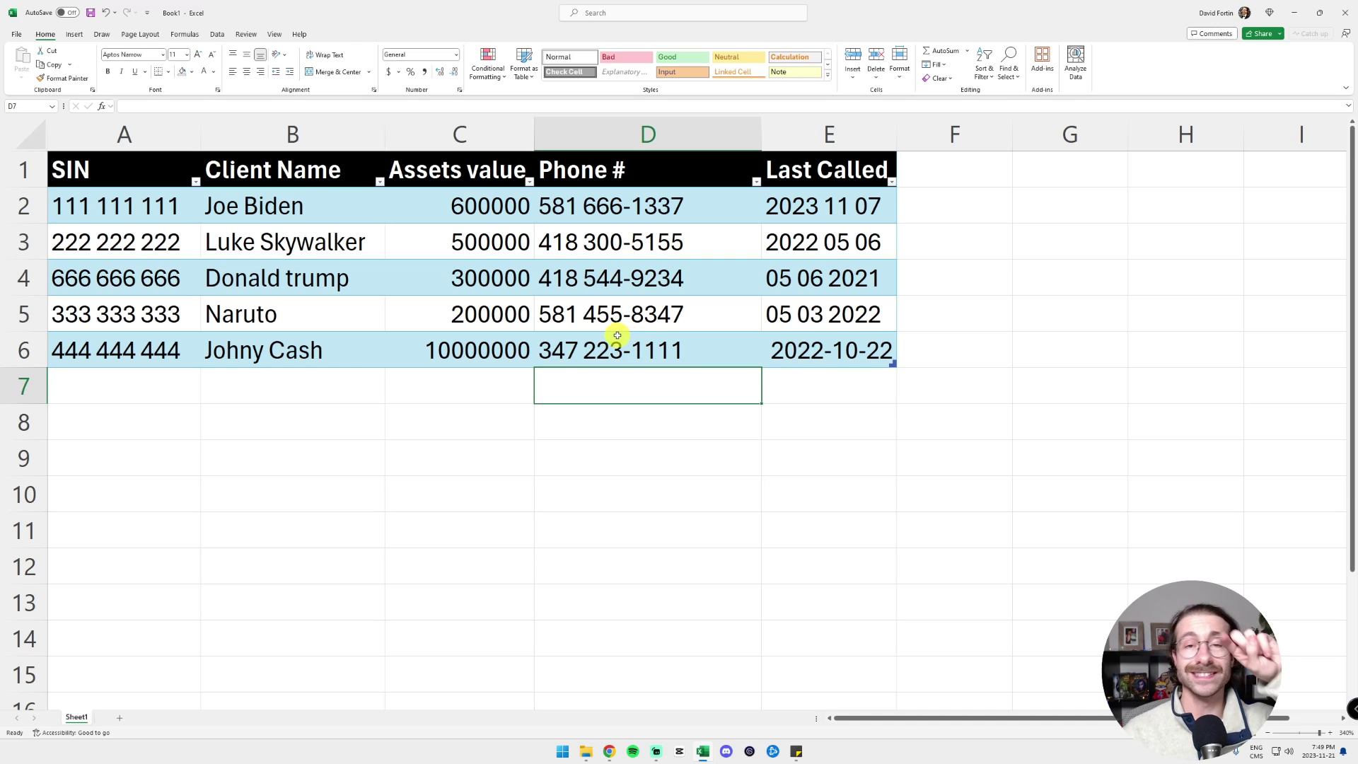
# Rebuild E2's Last Called date as =DATE(2023,05,09)
pyautogui.moveTo(852, 205); pyautogui.dragTo(858, 346)
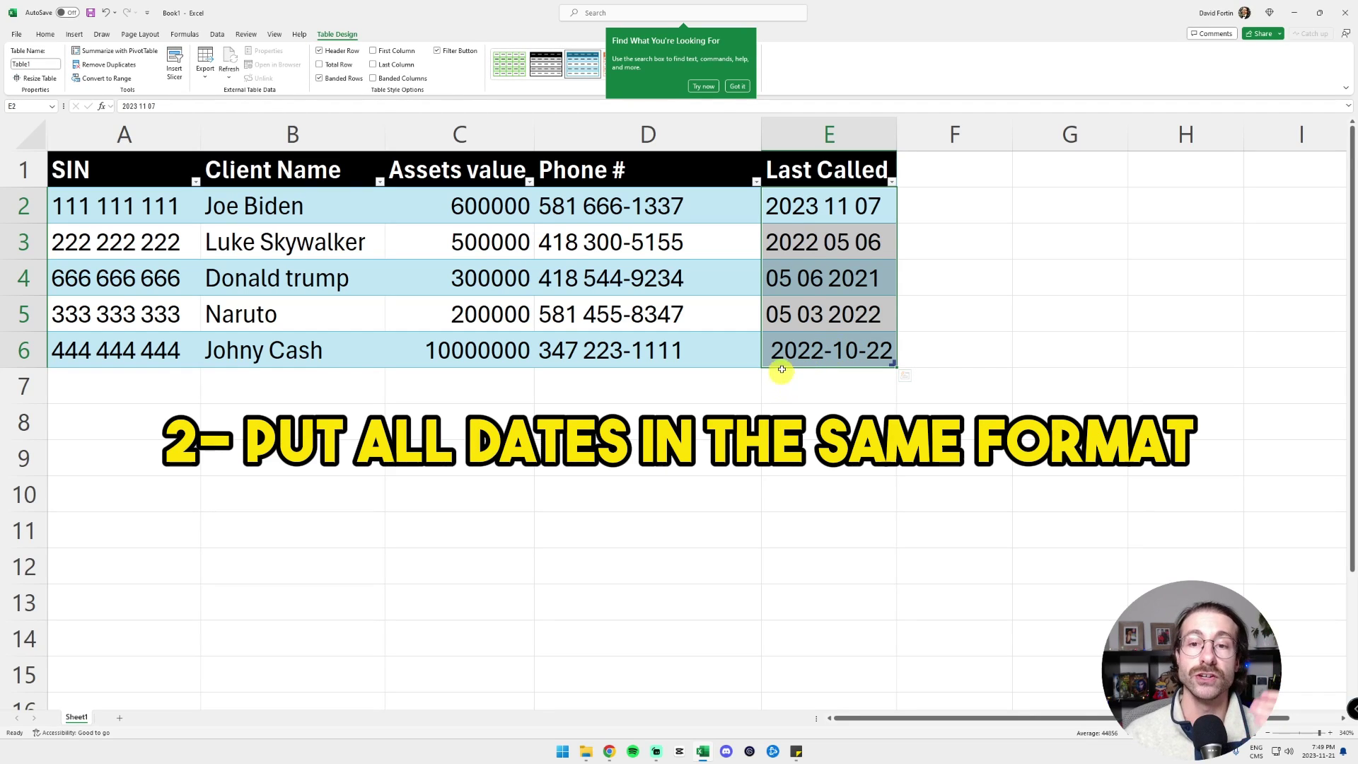
pyautogui.click(810, 205)
pyautogui.moveTo(810, 205); pyautogui.dragTo(828, 308)
pyautogui.click(822, 348)
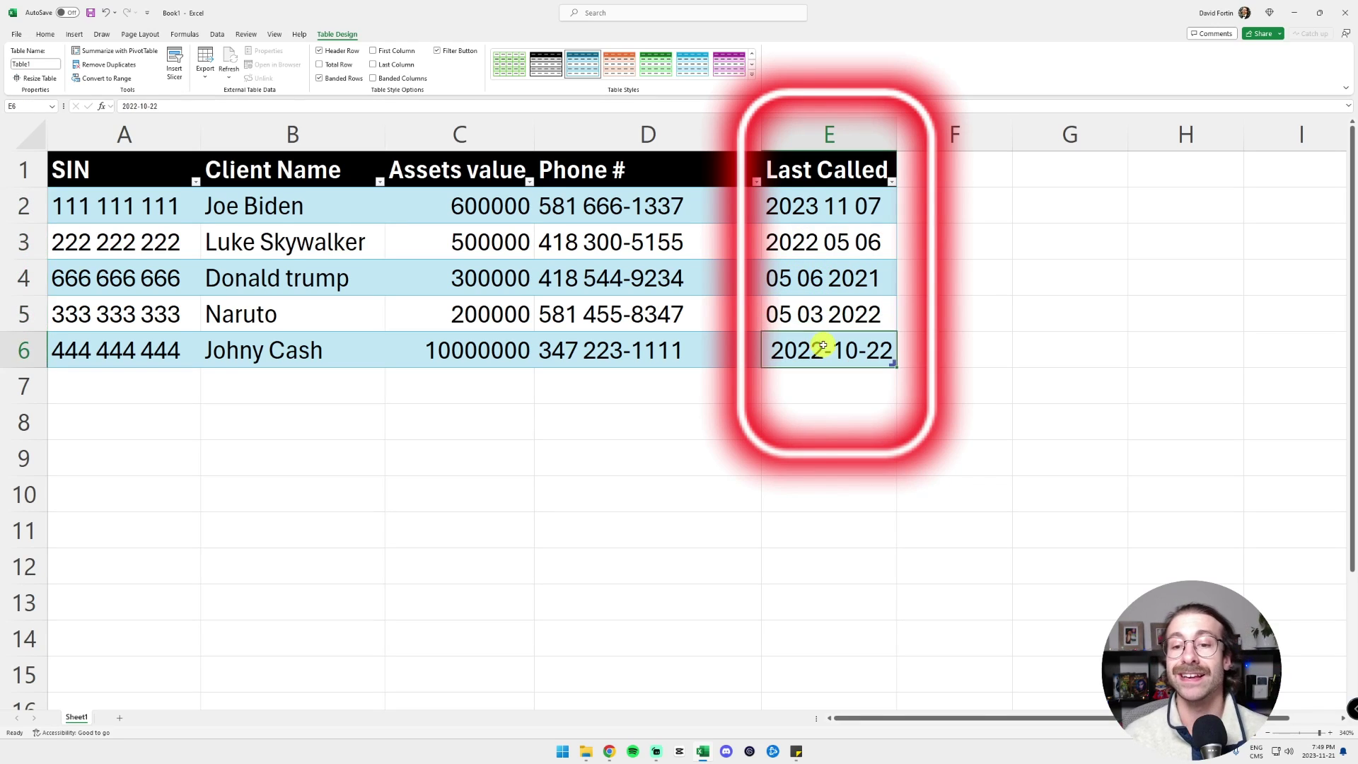
pyautogui.click(824, 213)
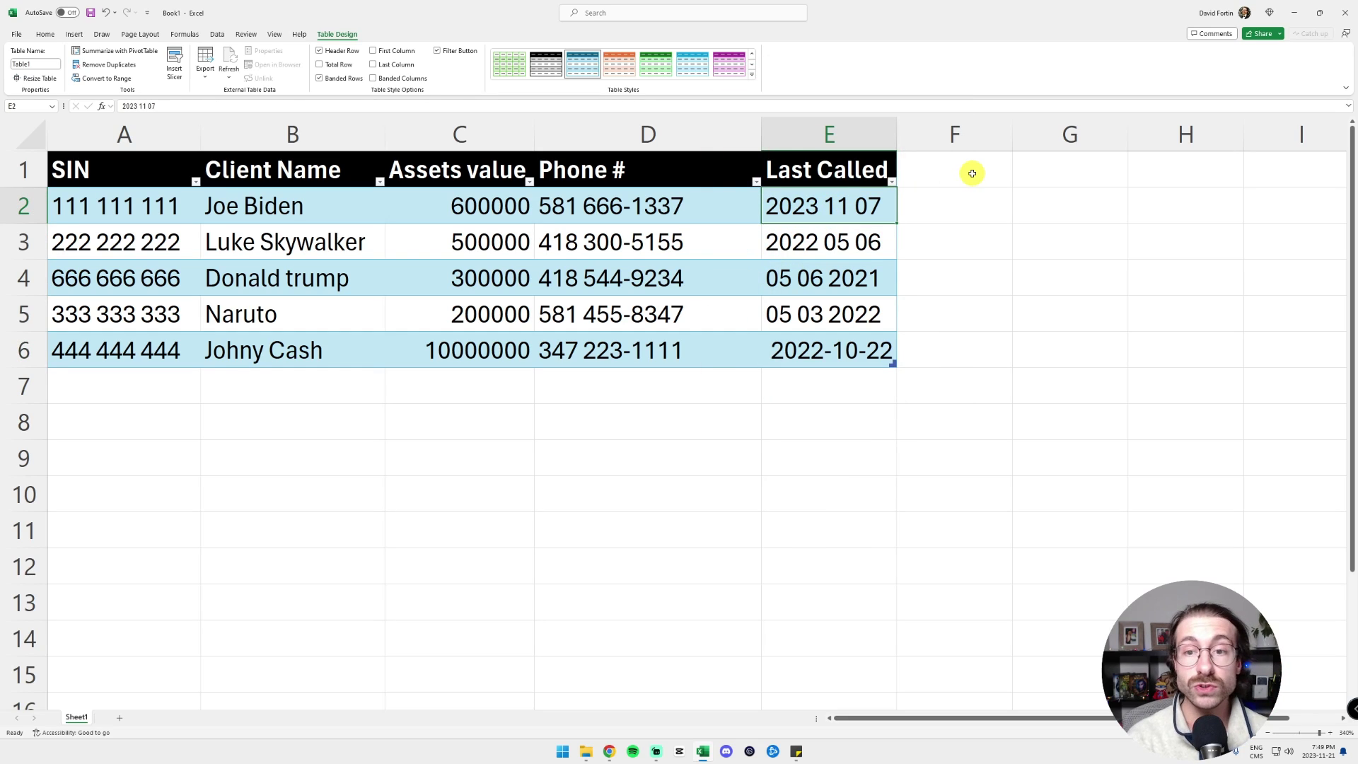
pyautogui.write('=date')
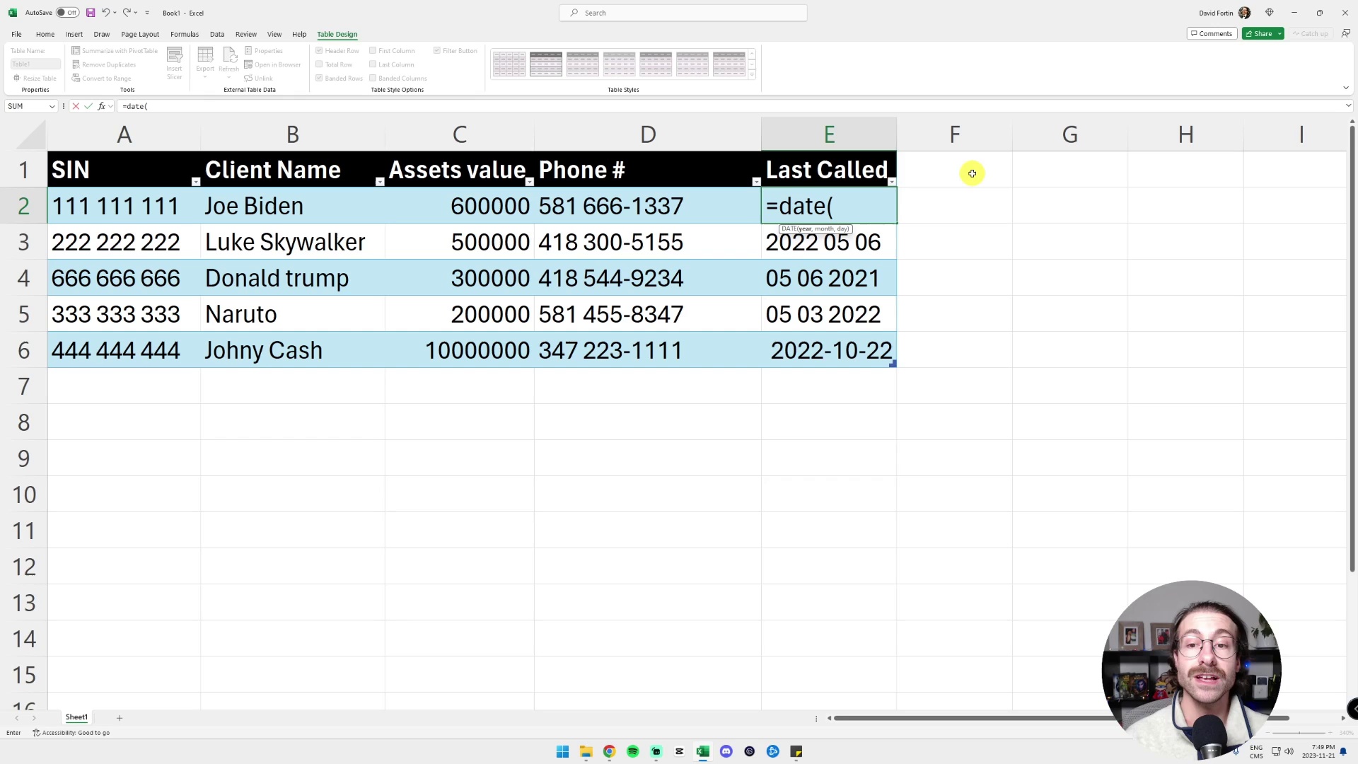
pyautogui.write('(2023,05')
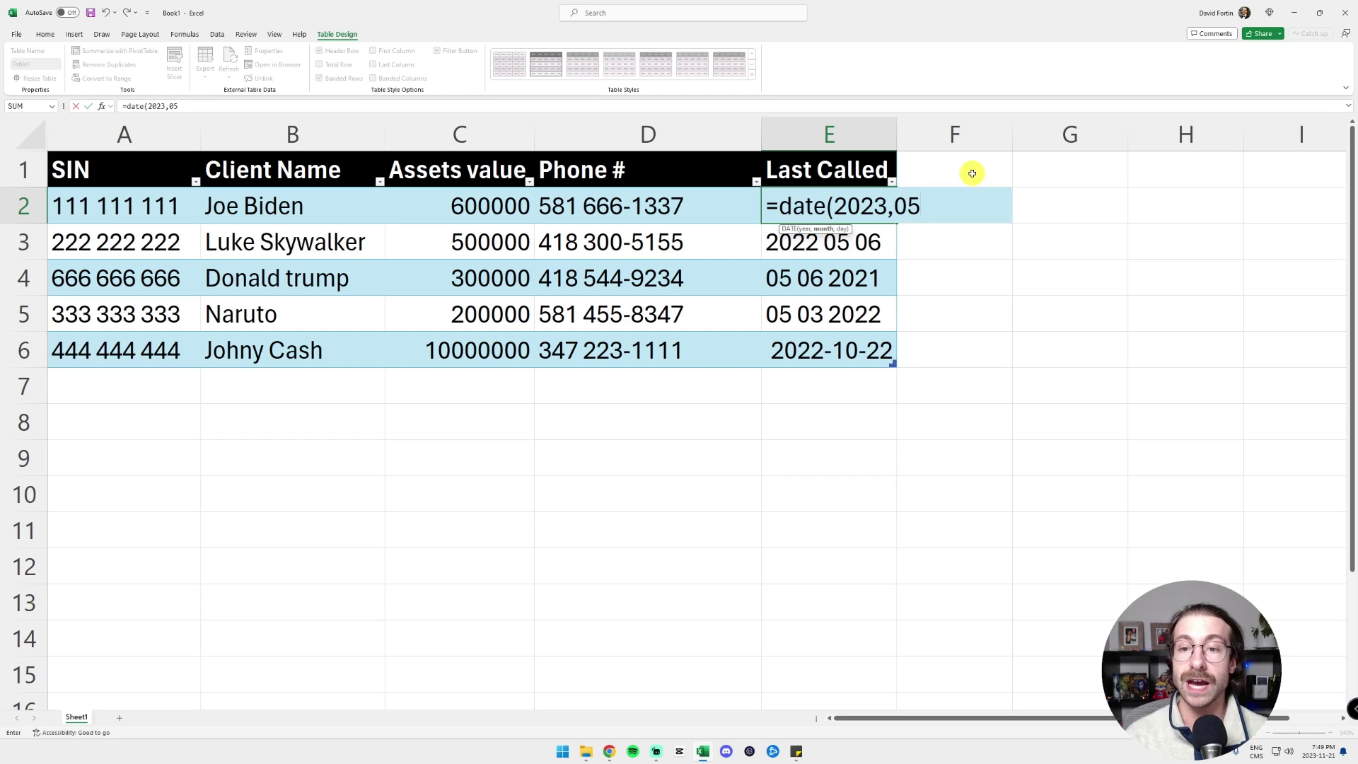
pyautogui.write(',')
pyautogui.write('09)')
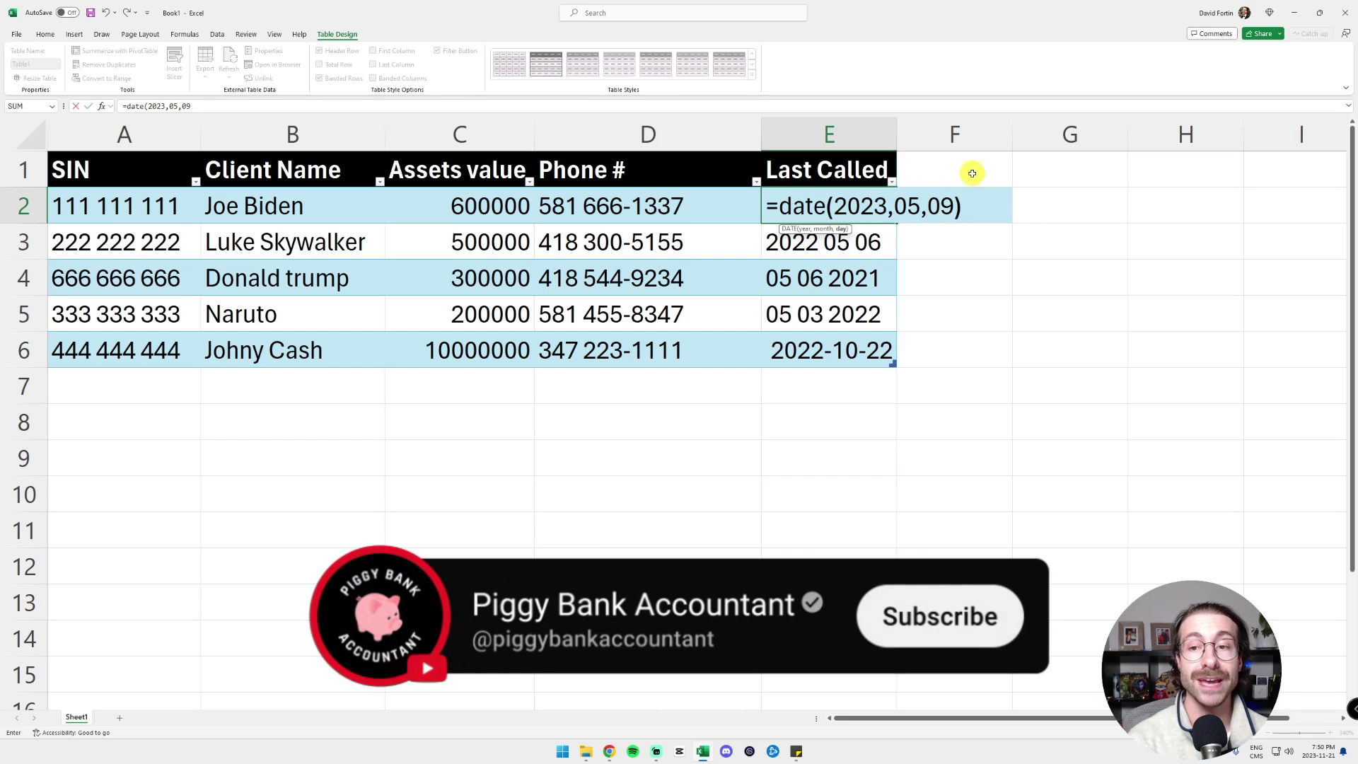
pyautogui.press('Return')
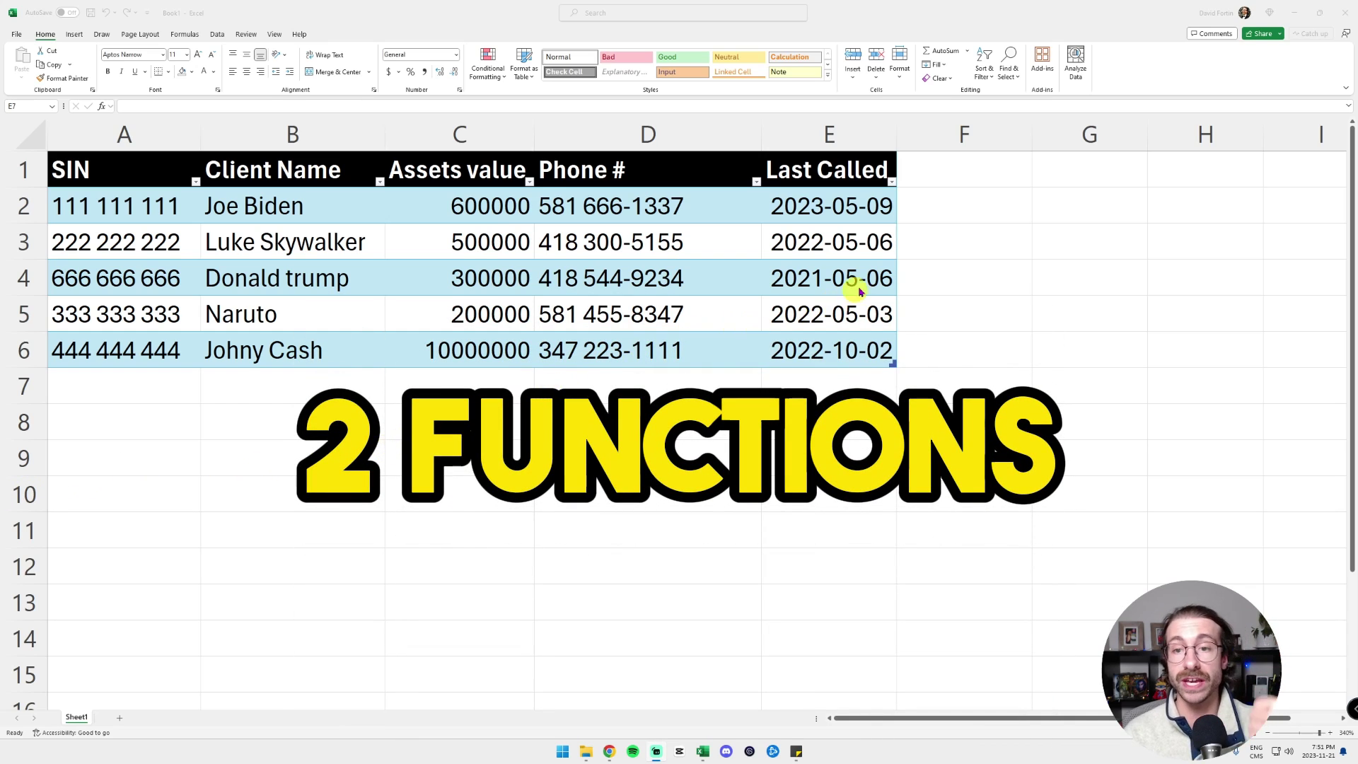
# Enter =TODAY() in F2, creating a new table column
pyautogui.click(940, 205)
pyautogui.write('=to')
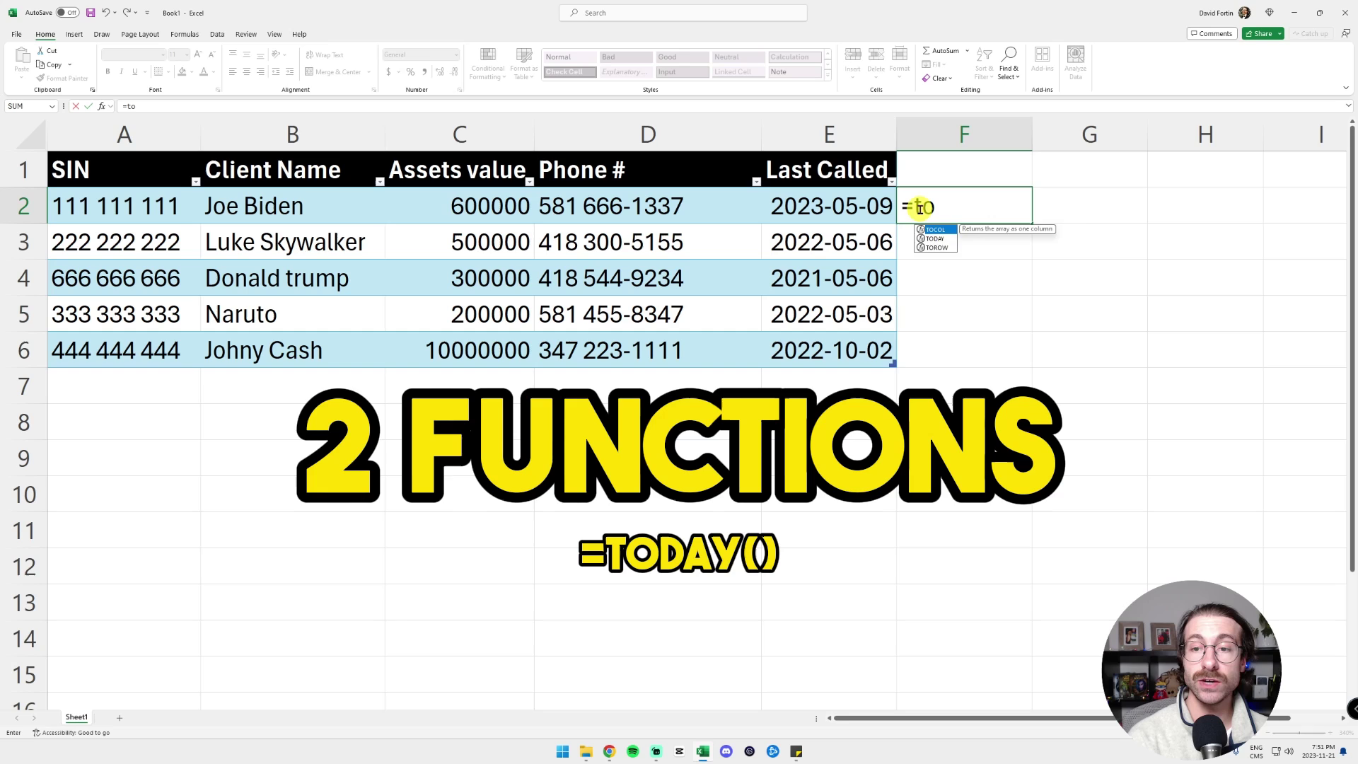
pyautogui.write('day()')
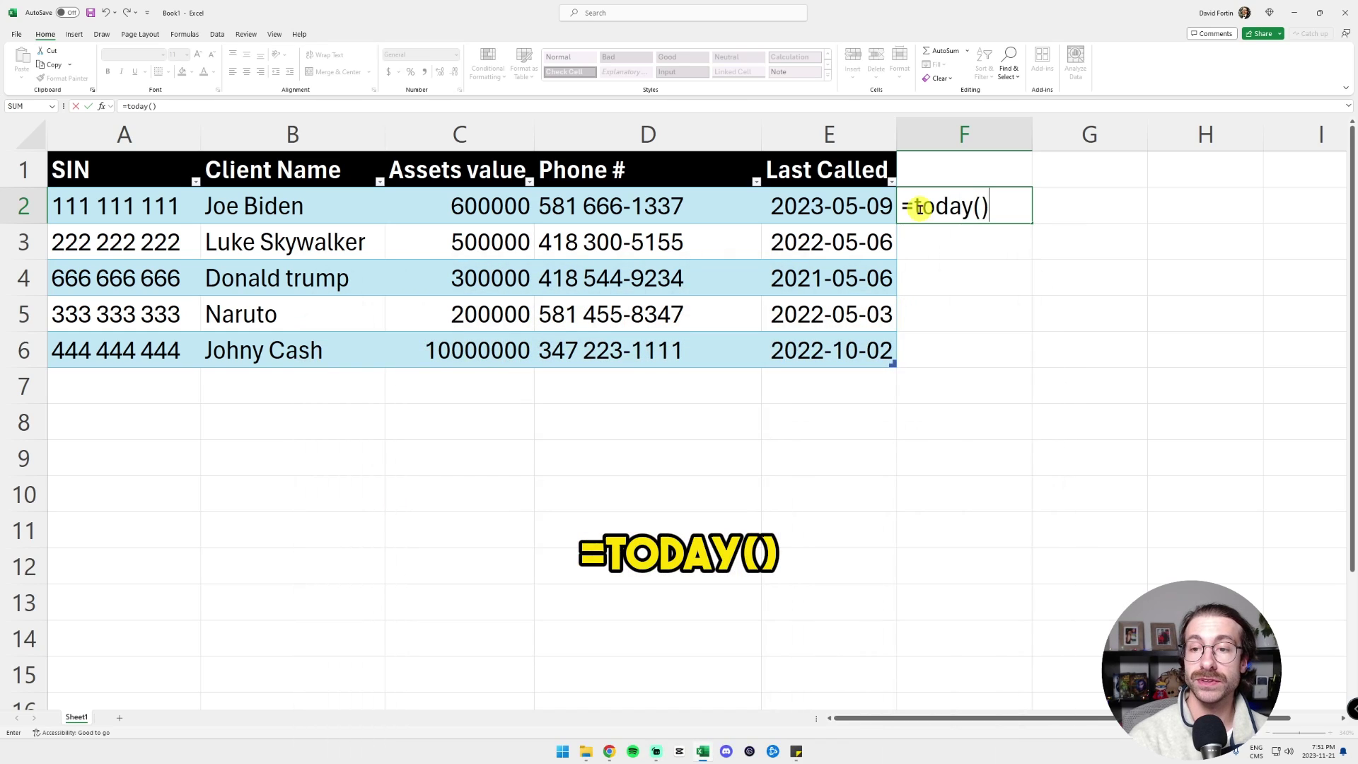
pyautogui.press('Return')
pyautogui.moveTo(957, 205); pyautogui.dragTo(967, 357)
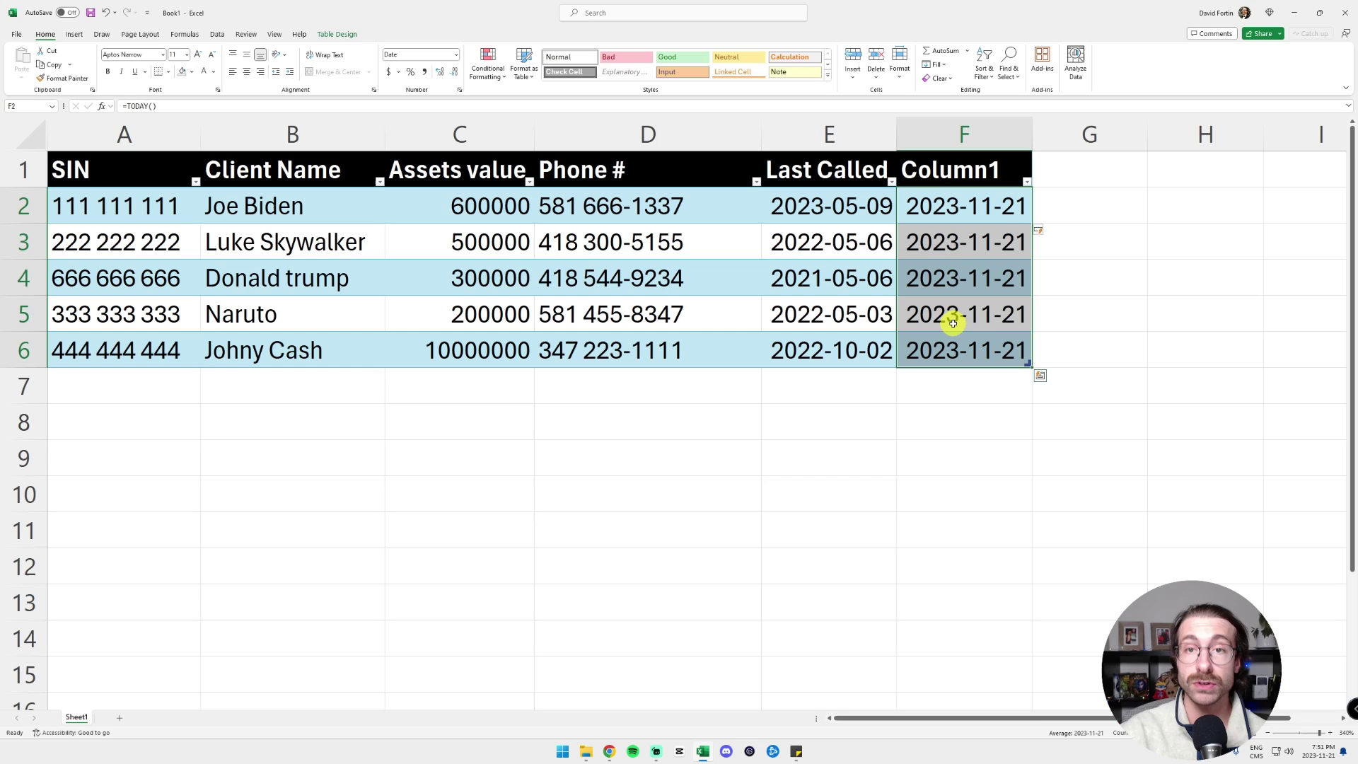
# Undo the calculated-column fill so only F2 keeps today's date, 2023-11-21
pyautogui.click(957, 206)
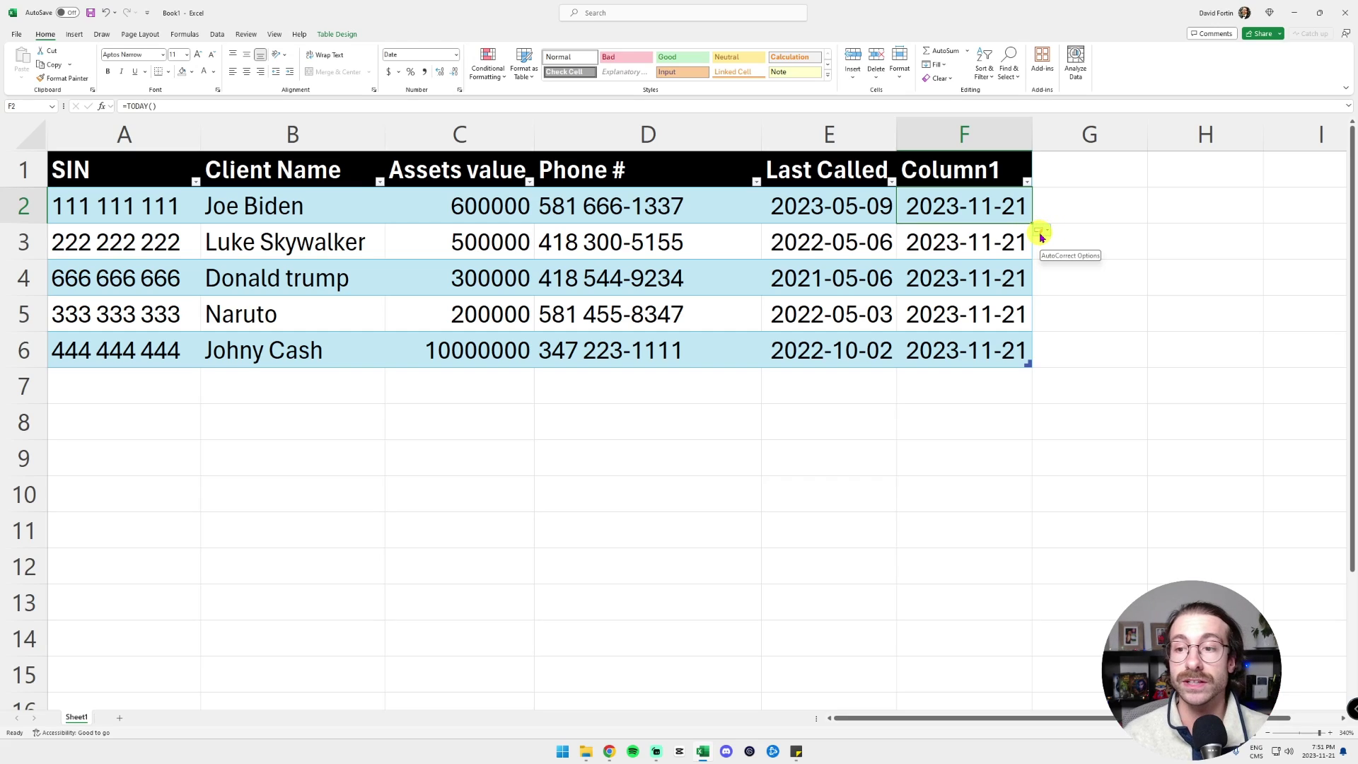
pyautogui.click(1042, 234)
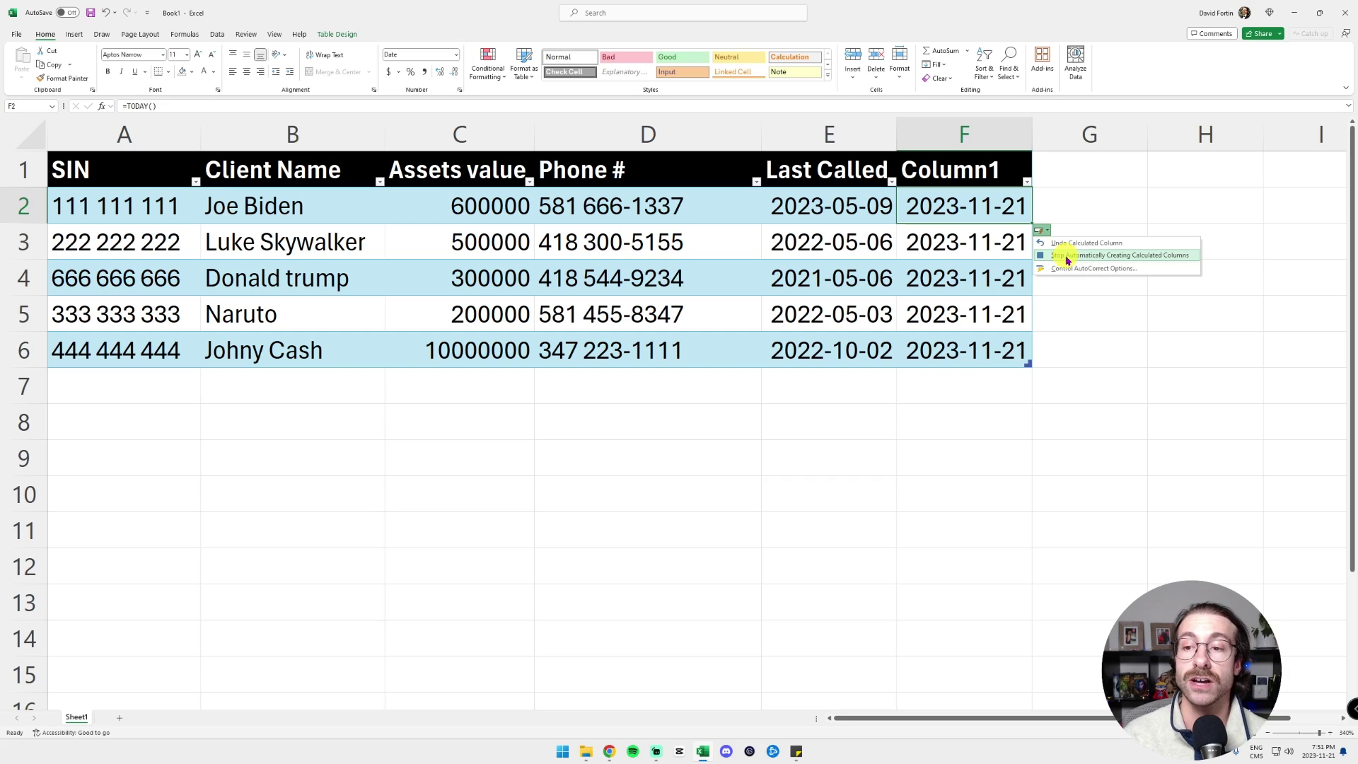
pyautogui.click(1067, 257)
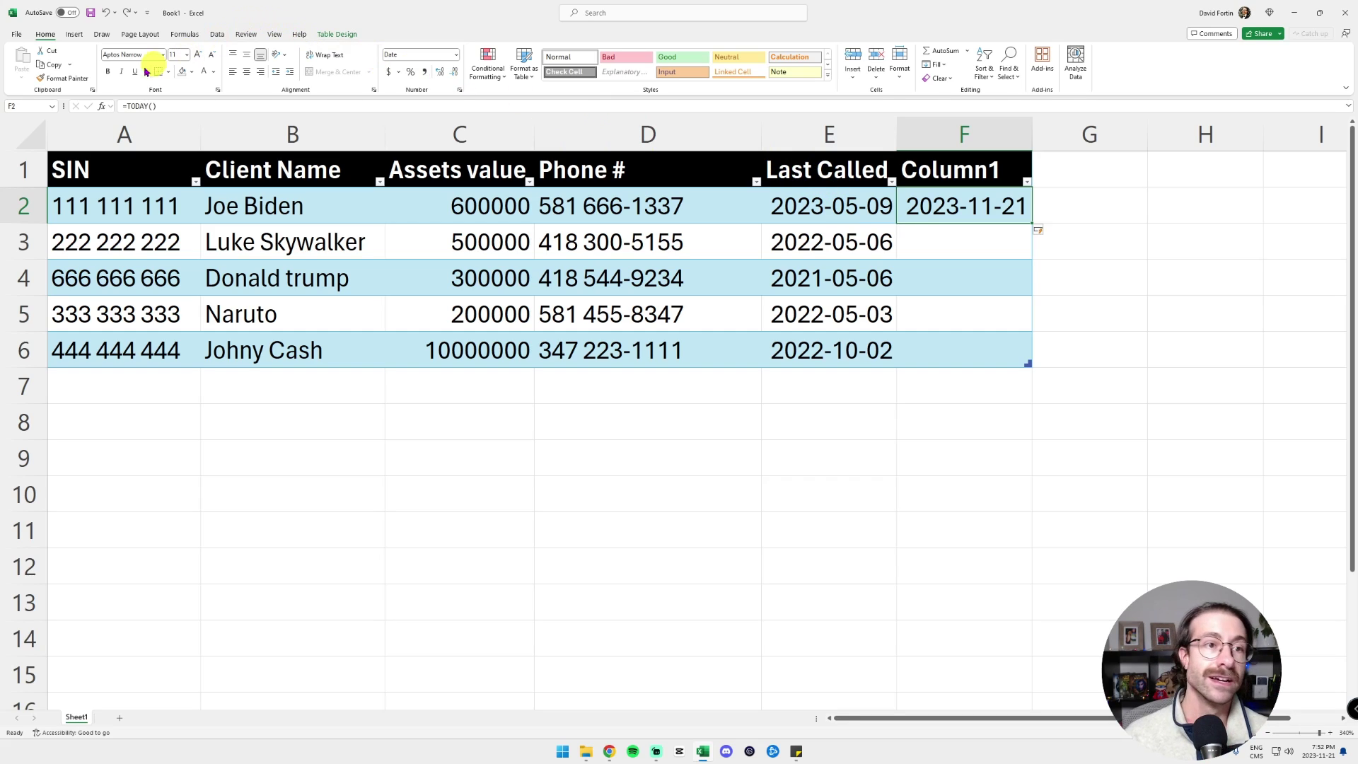
# Change F2's formula to =DAYS360([@[Last Called]],TODAY())
pyautogui.click(125, 106)
pyautogui.write('days')
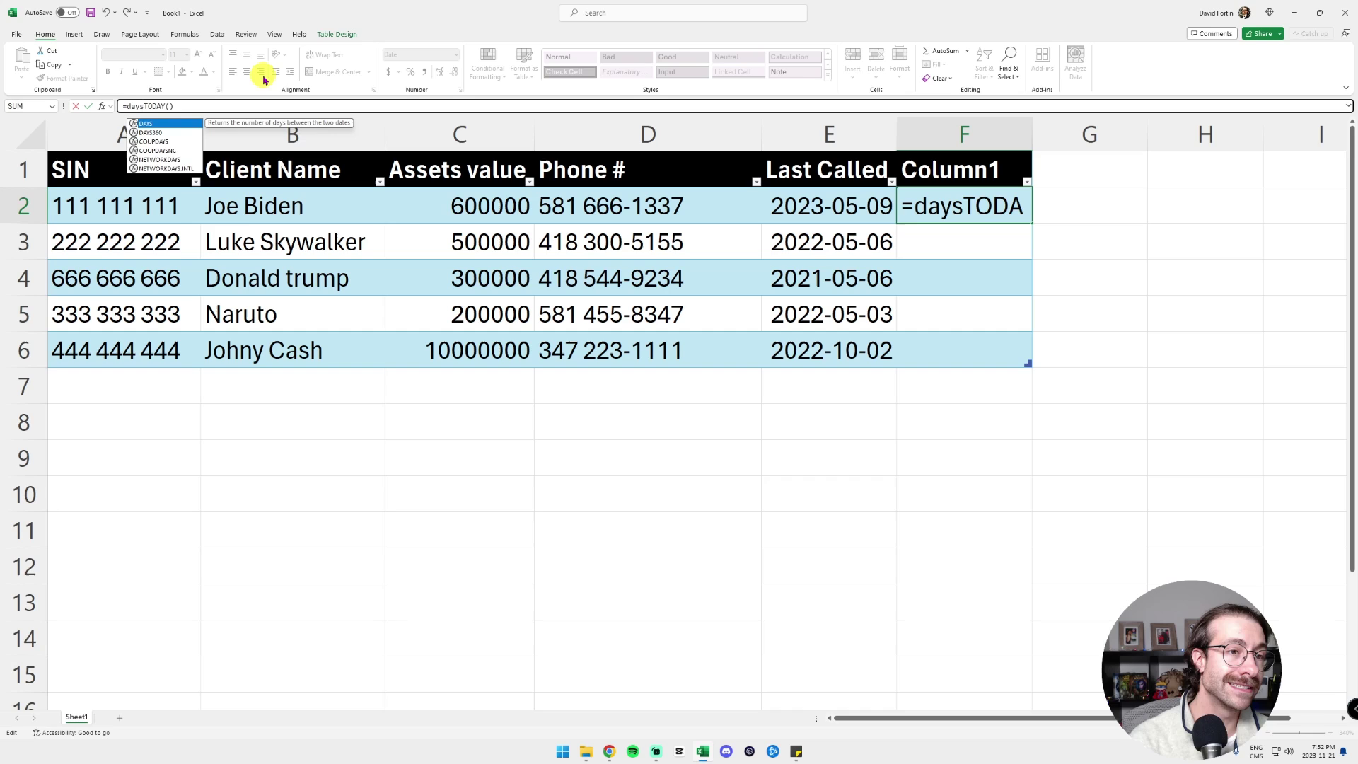
pyautogui.write('2')
pyautogui.press('BackSpace')
pyautogui.write('360')
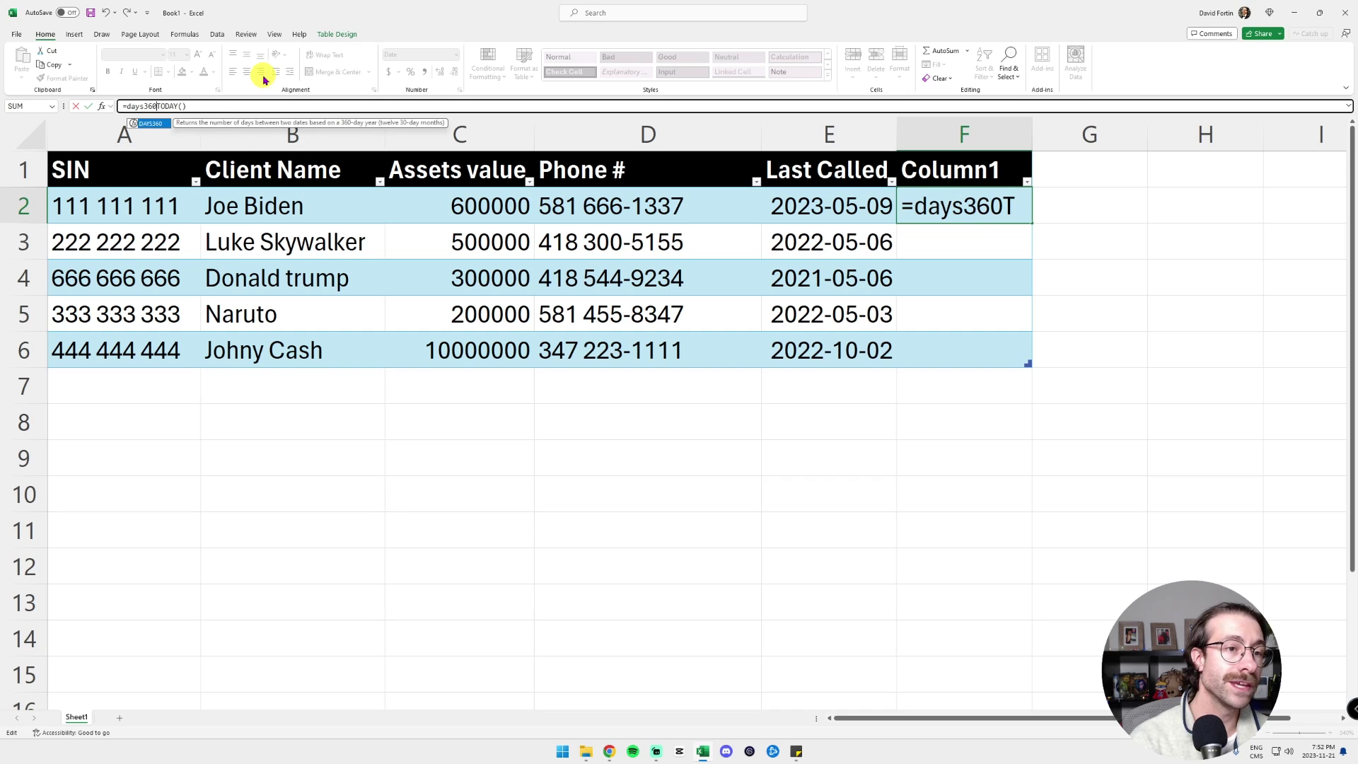
pyautogui.write('(')
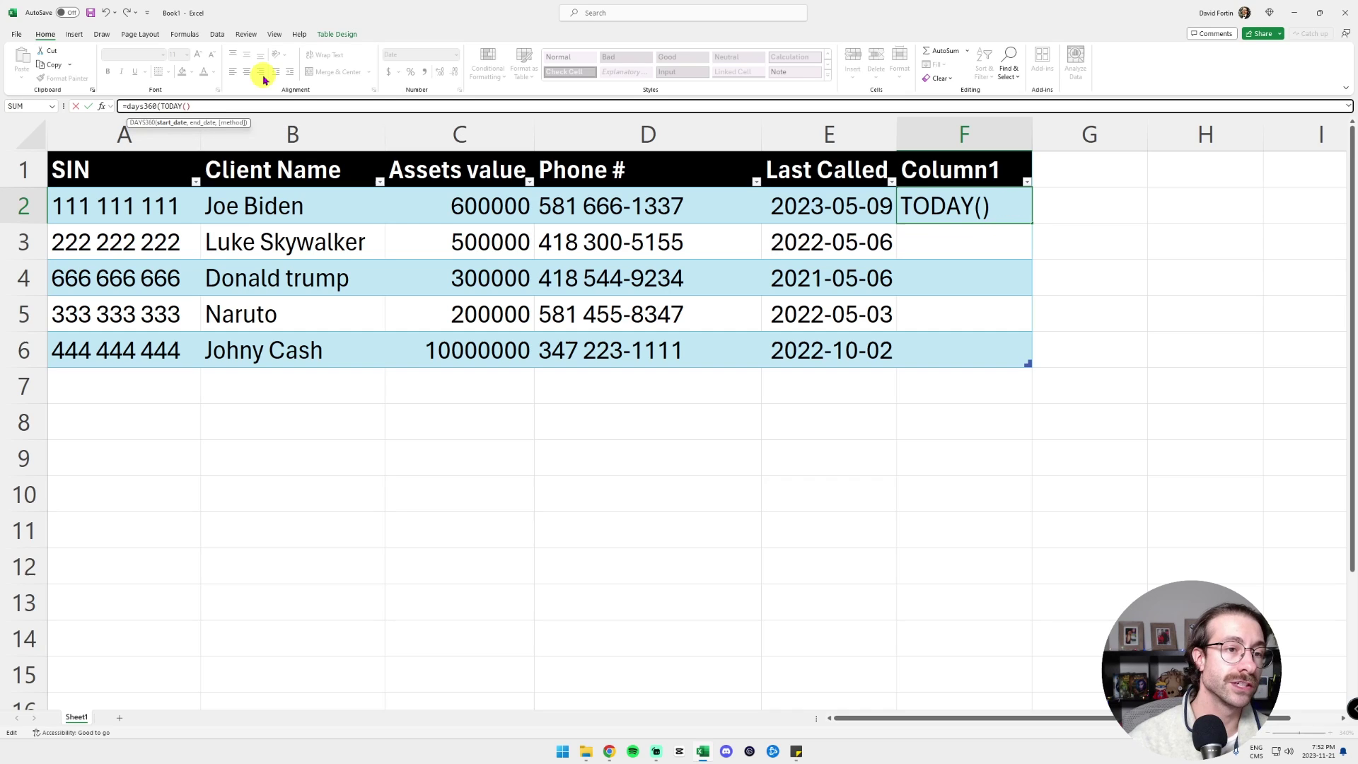
pyautogui.click(821, 206)
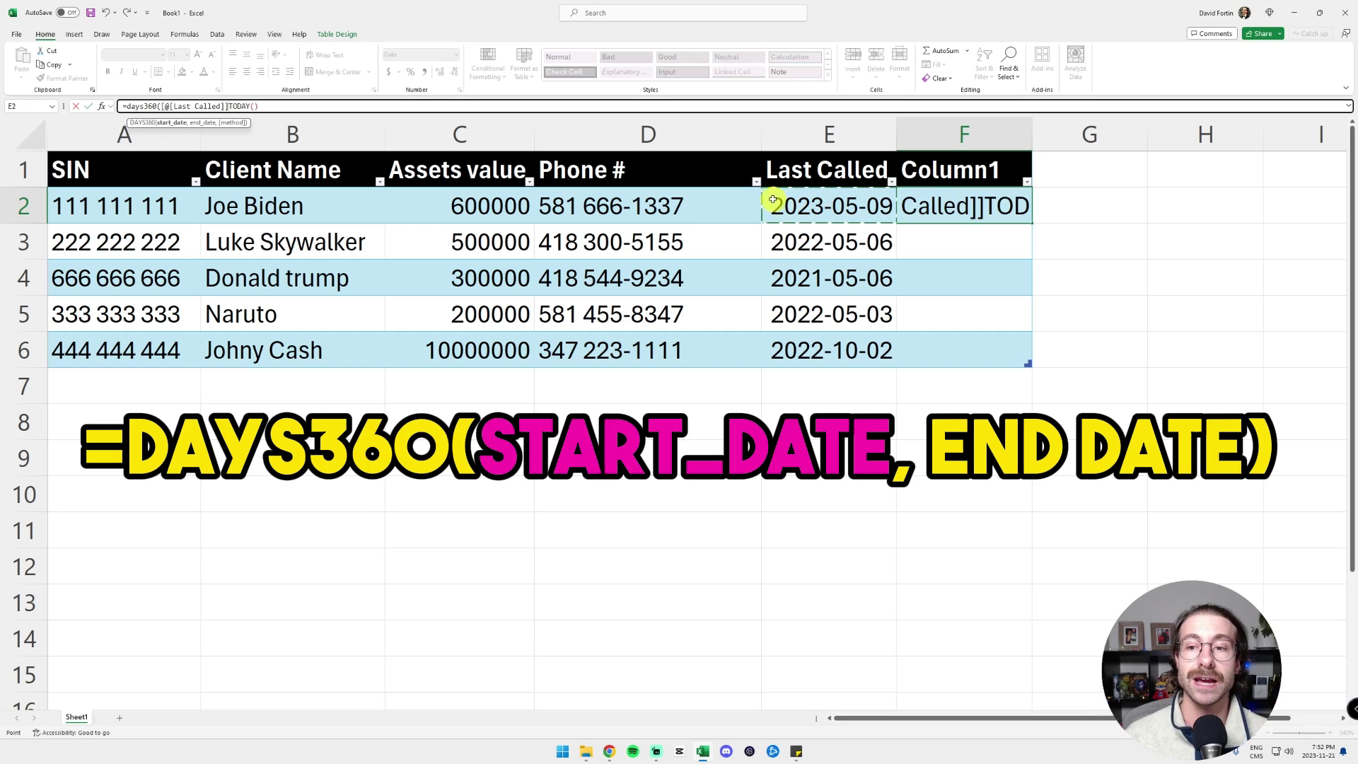
pyautogui.write(',')
pyautogui.moveTo(232, 106); pyautogui.dragTo(259, 105)
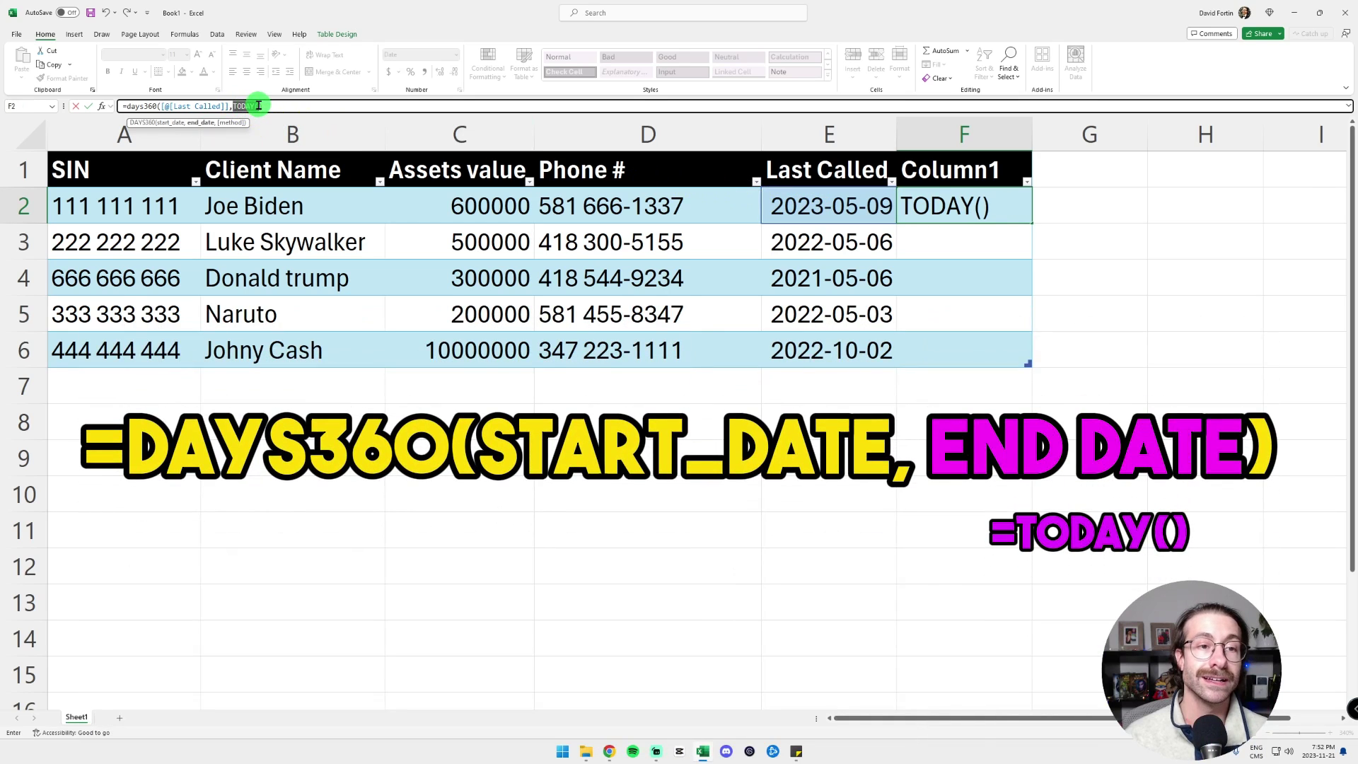
pyautogui.press('Right')
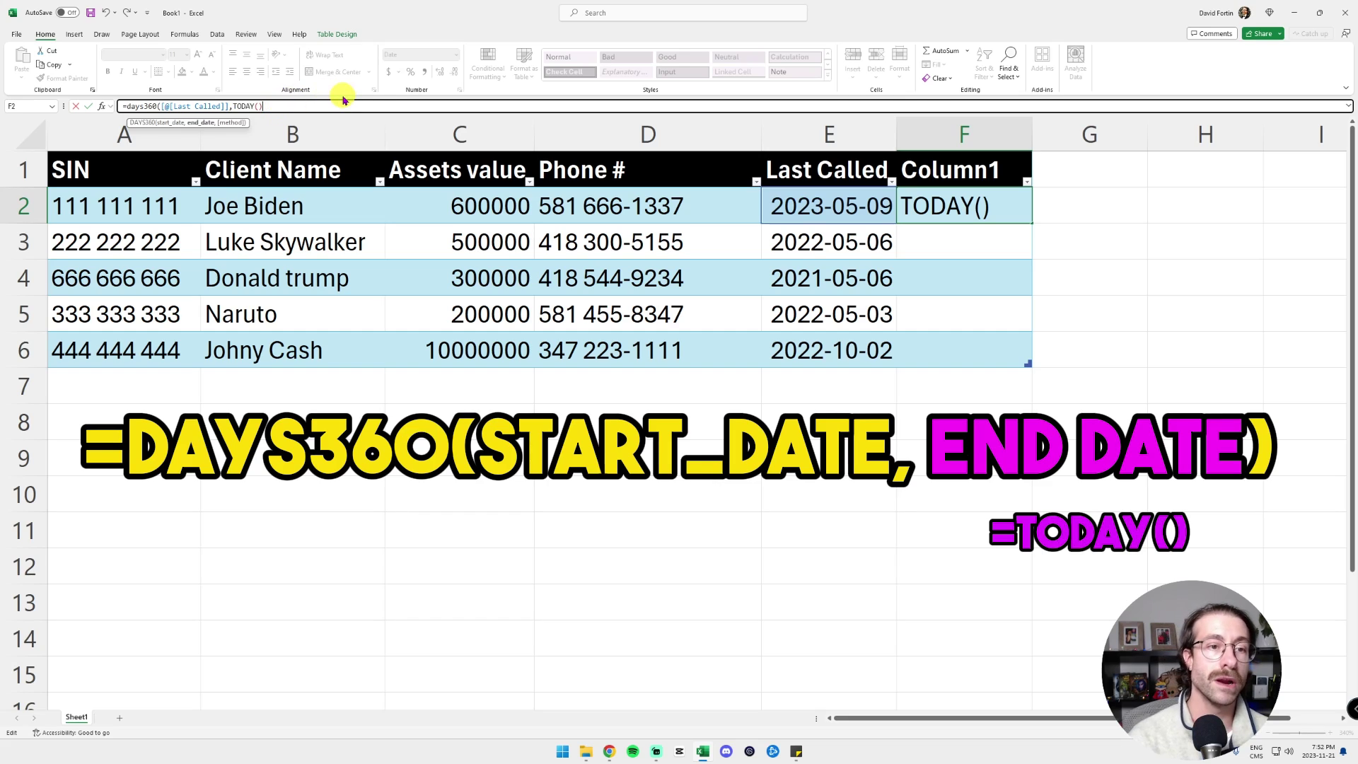
pyautogui.press('Return')
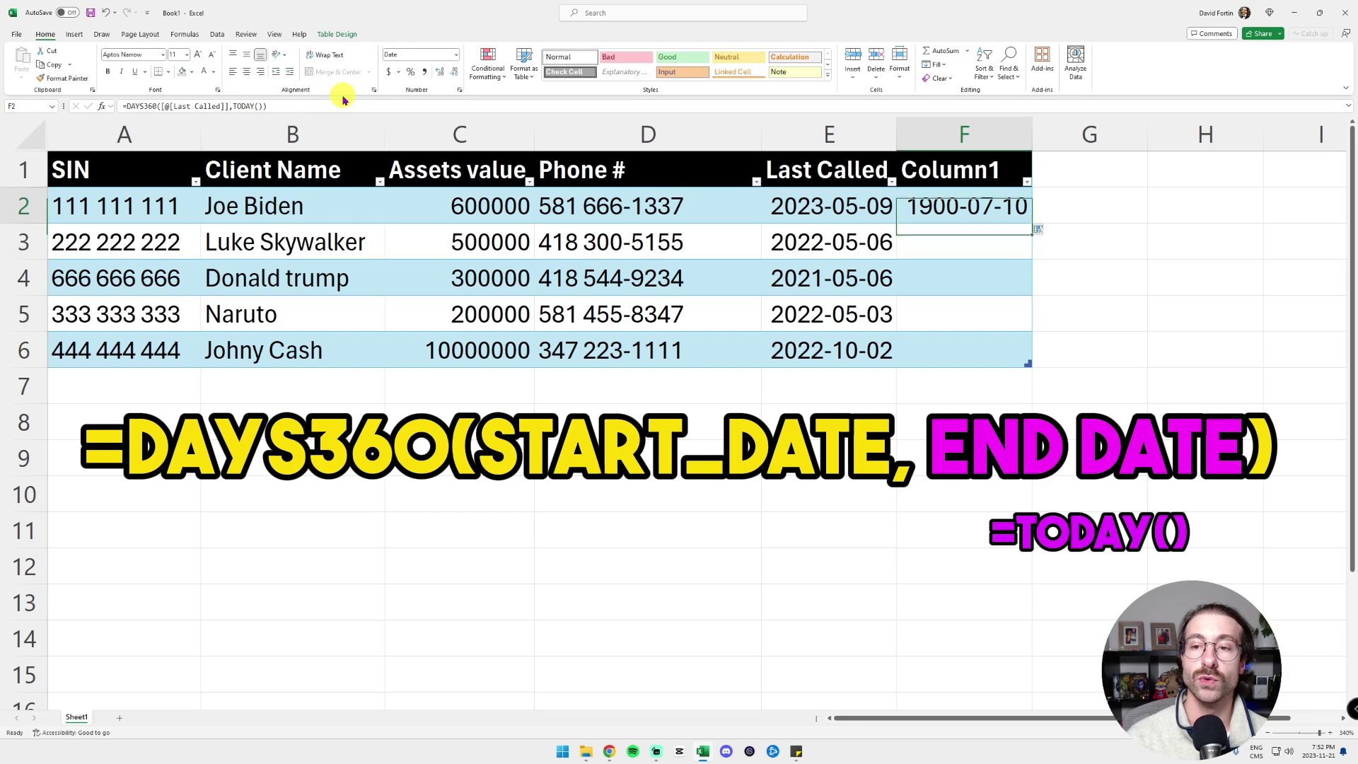
# Format the day count as a whole Number and fill it down, giving 192 to 915
pyautogui.press('Up')
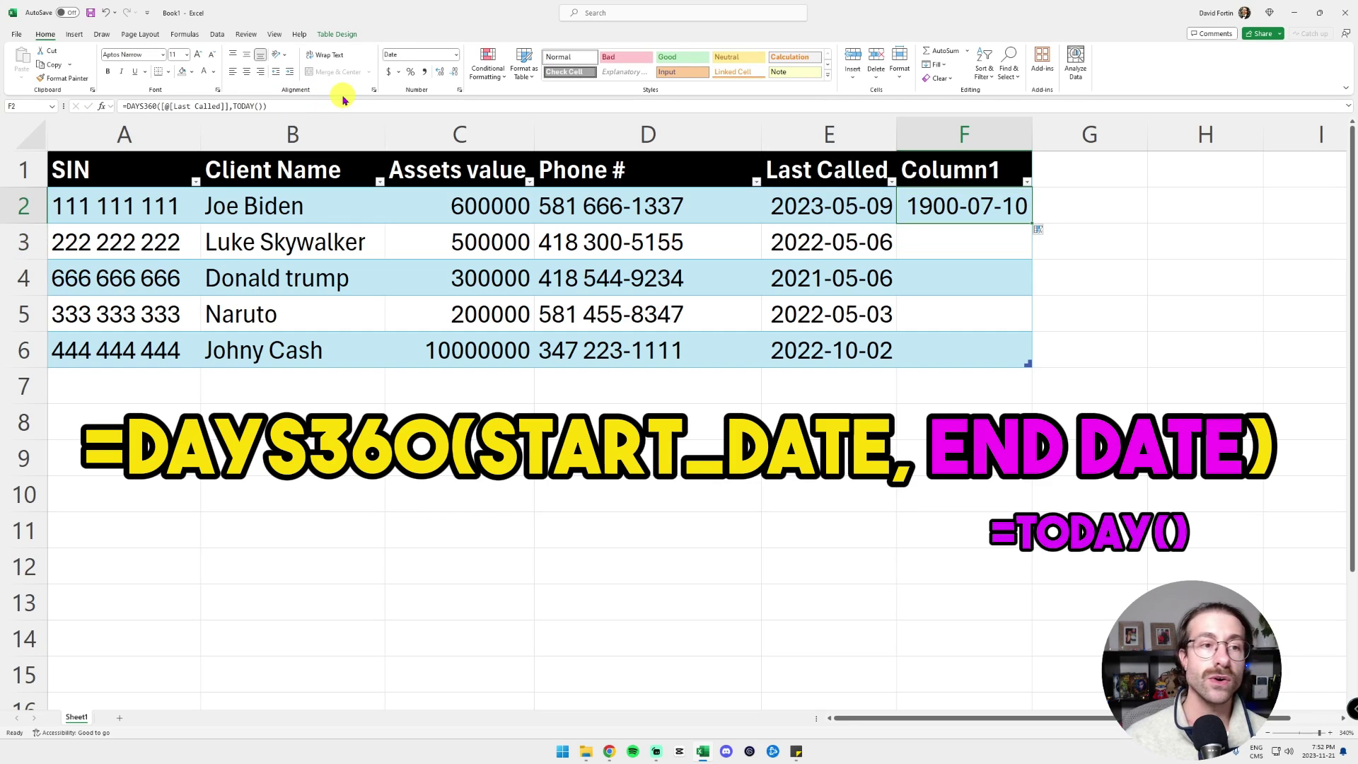
pyautogui.click(458, 57)
pyautogui.click(455, 97)
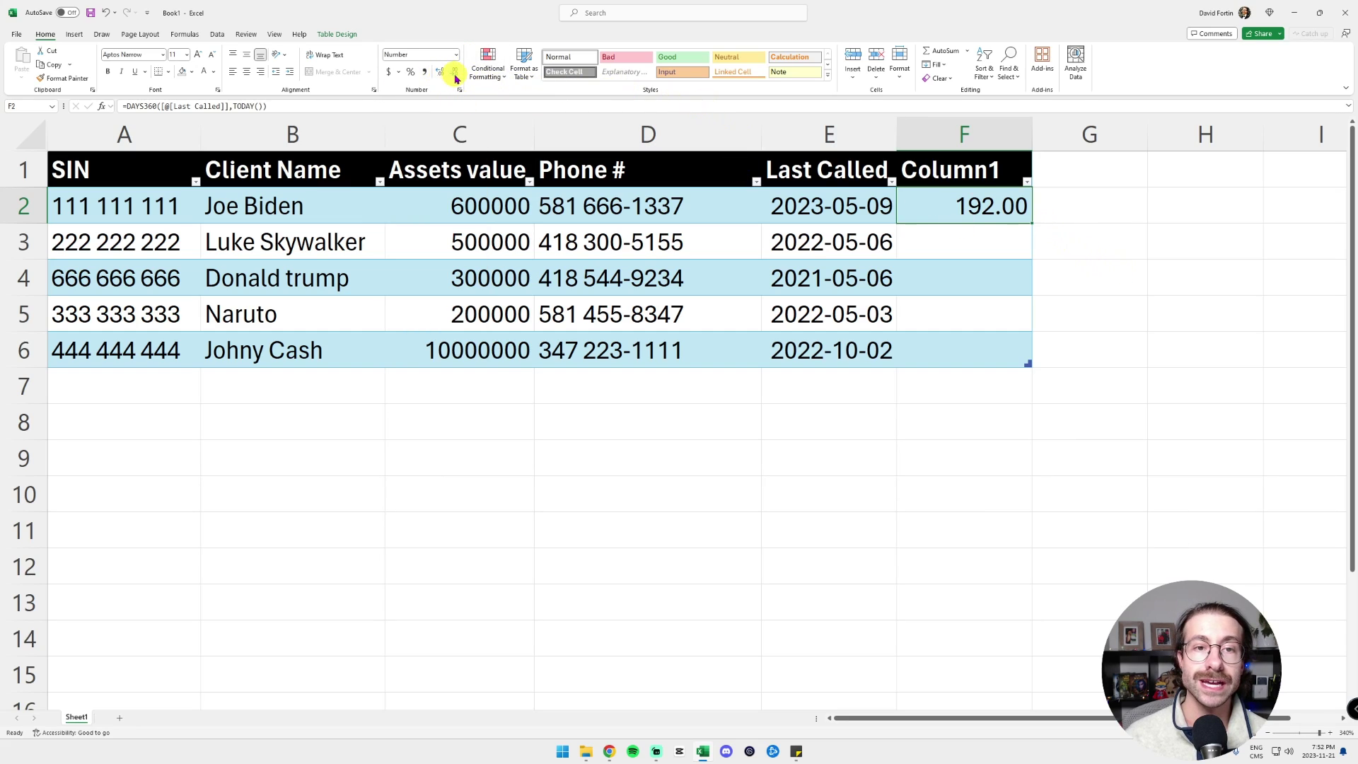
pyautogui.click(455, 75)
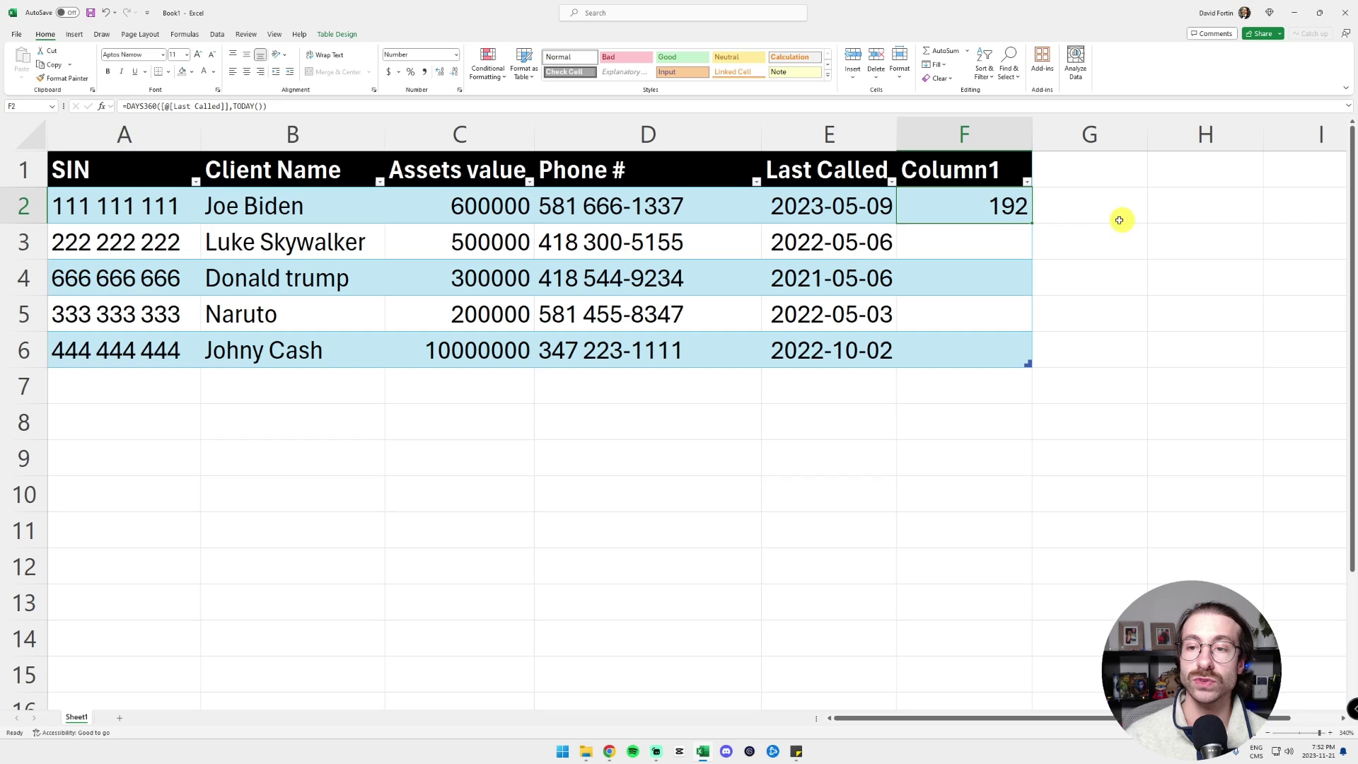
pyautogui.doubleClick(1034, 224)
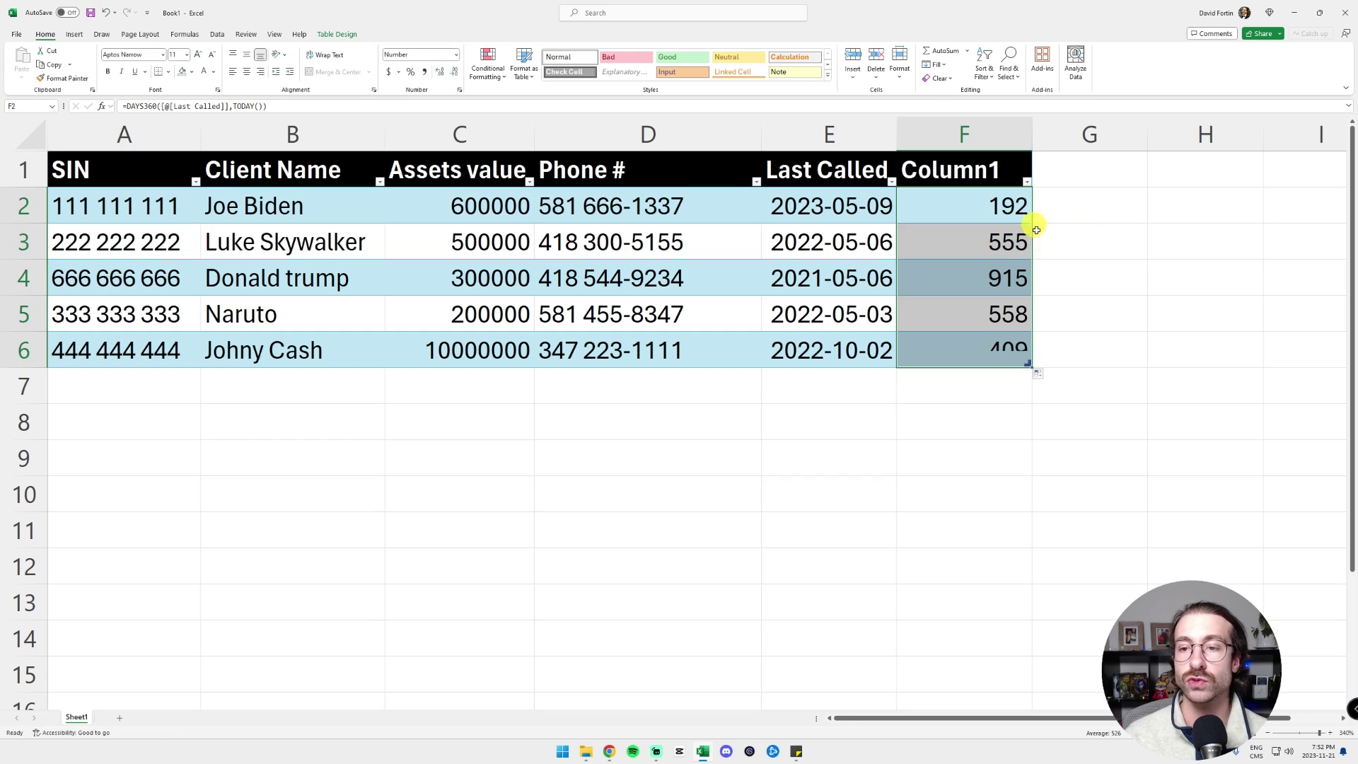
pyautogui.click(955, 274)
pyautogui.hotkey('shift', 'space')
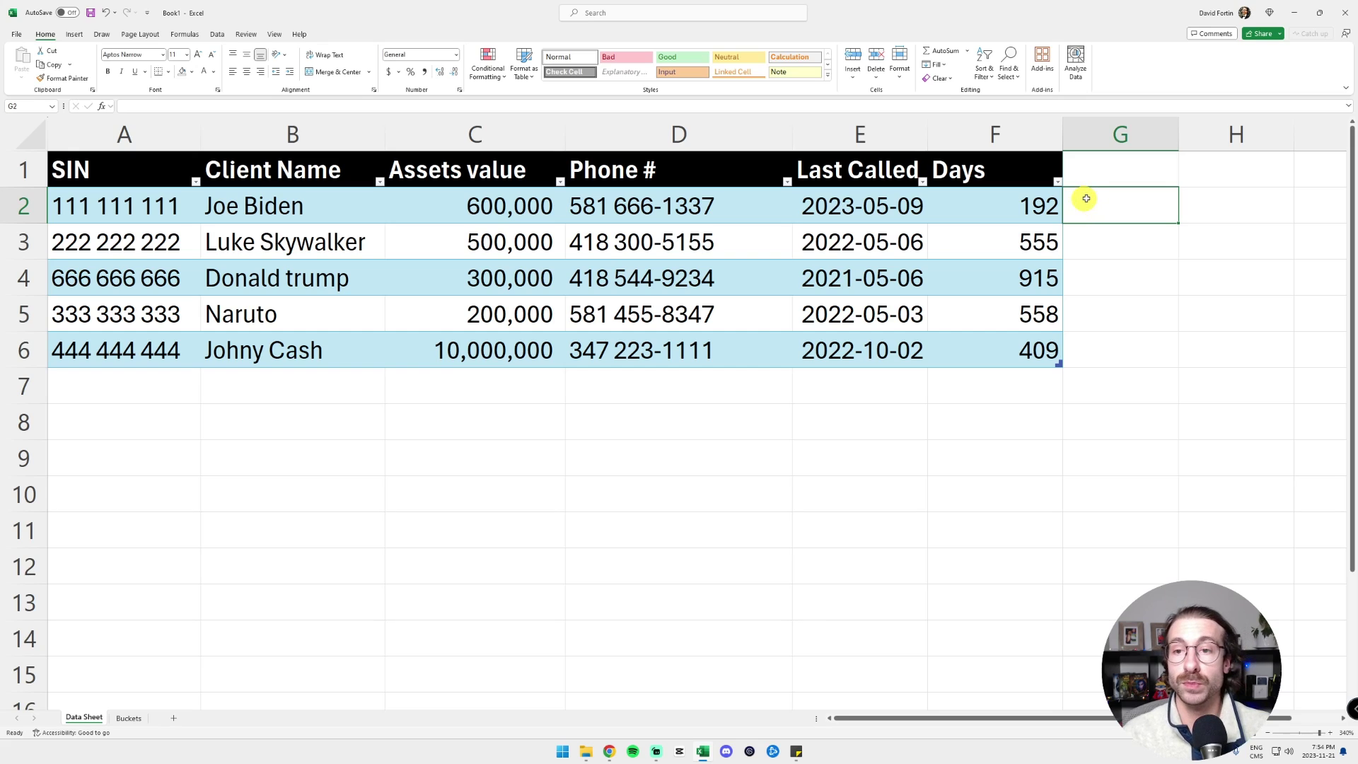
pyautogui.moveTo(1085, 199); pyautogui.dragTo(1098, 352)
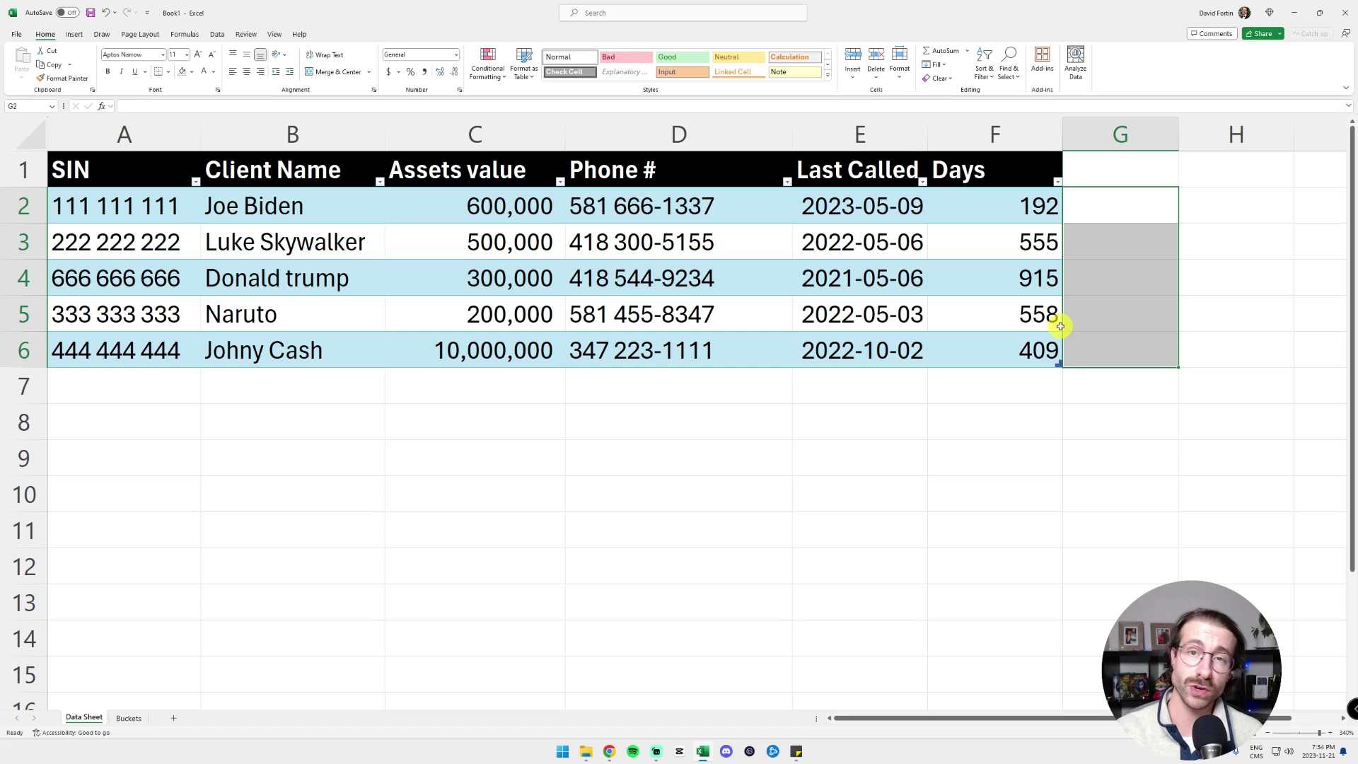
# Enter the heading Bucket Days in G1 to extend the table to column G
pyautogui.moveTo(1122, 203); pyautogui.dragTo(1123, 346)
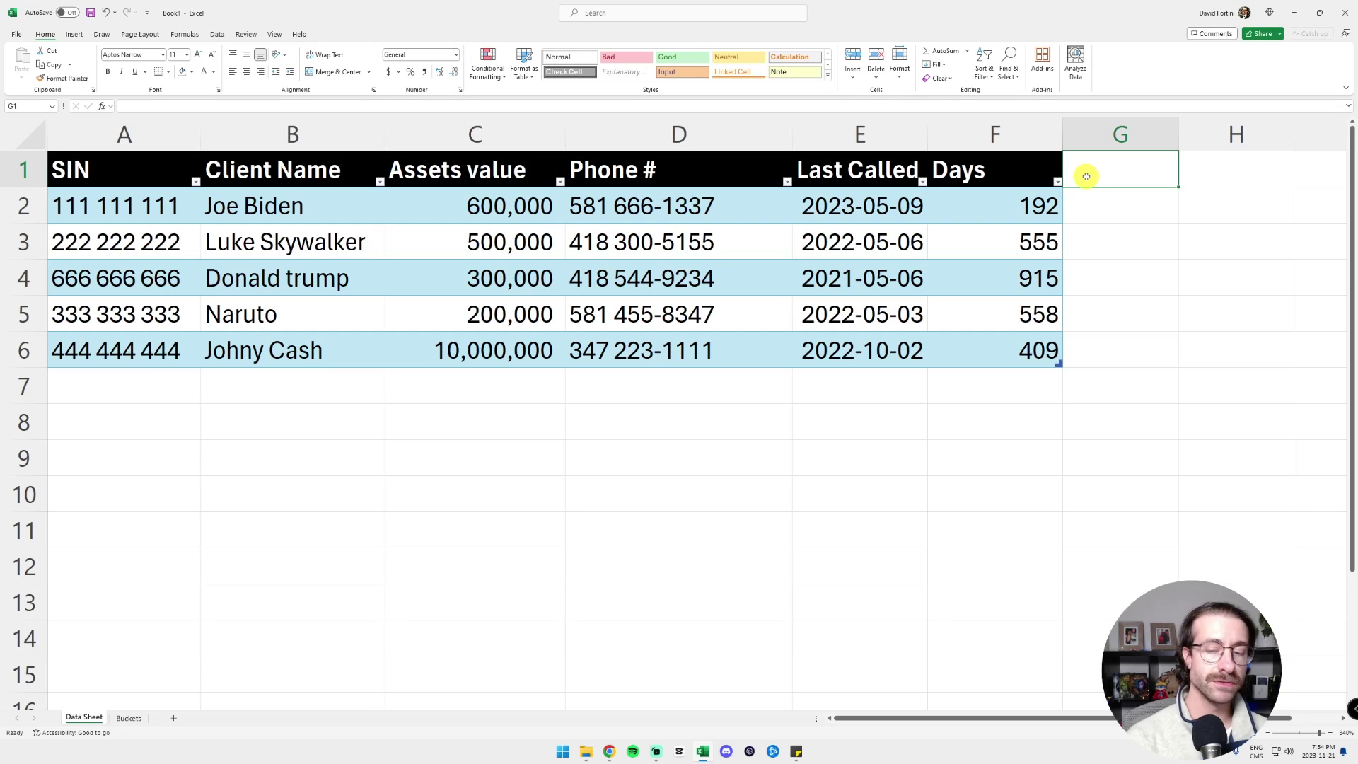
pyautogui.write('Bucket Days')
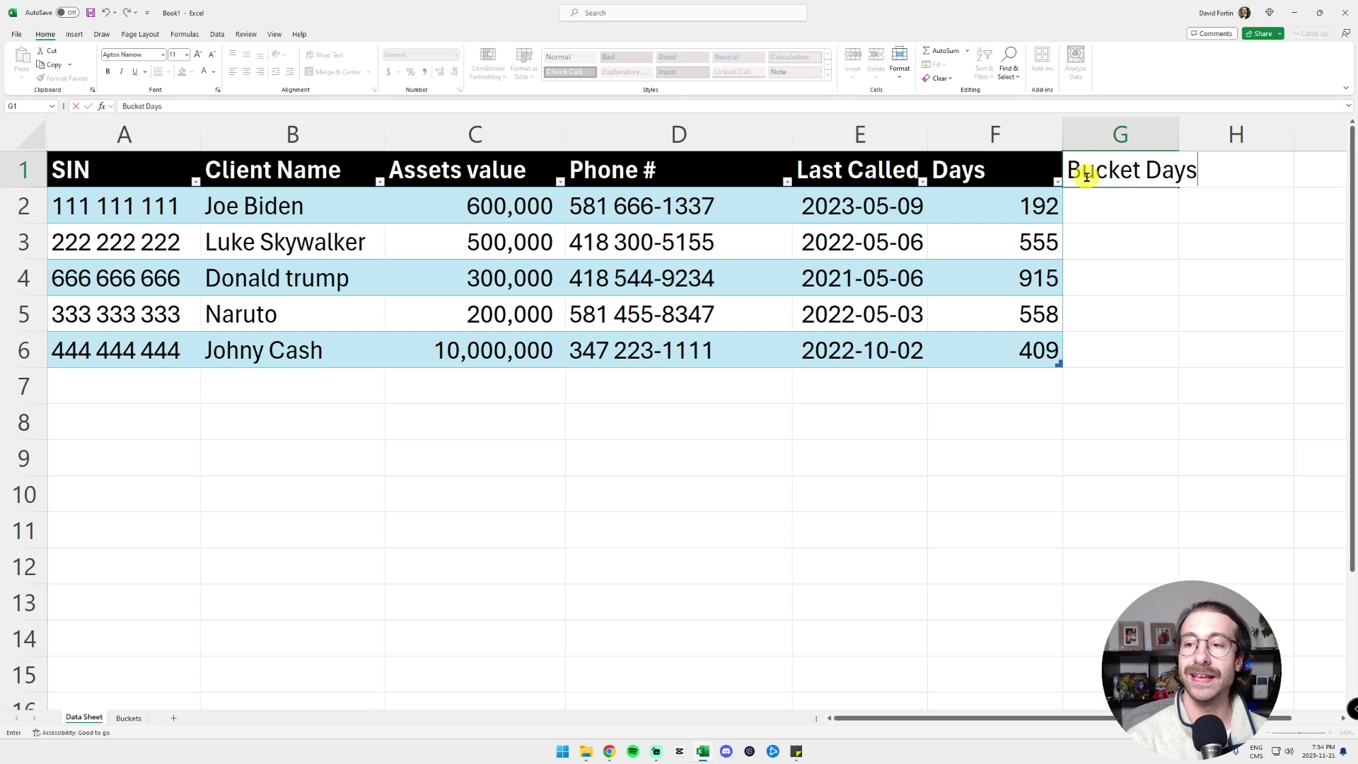
pyautogui.press('Return')
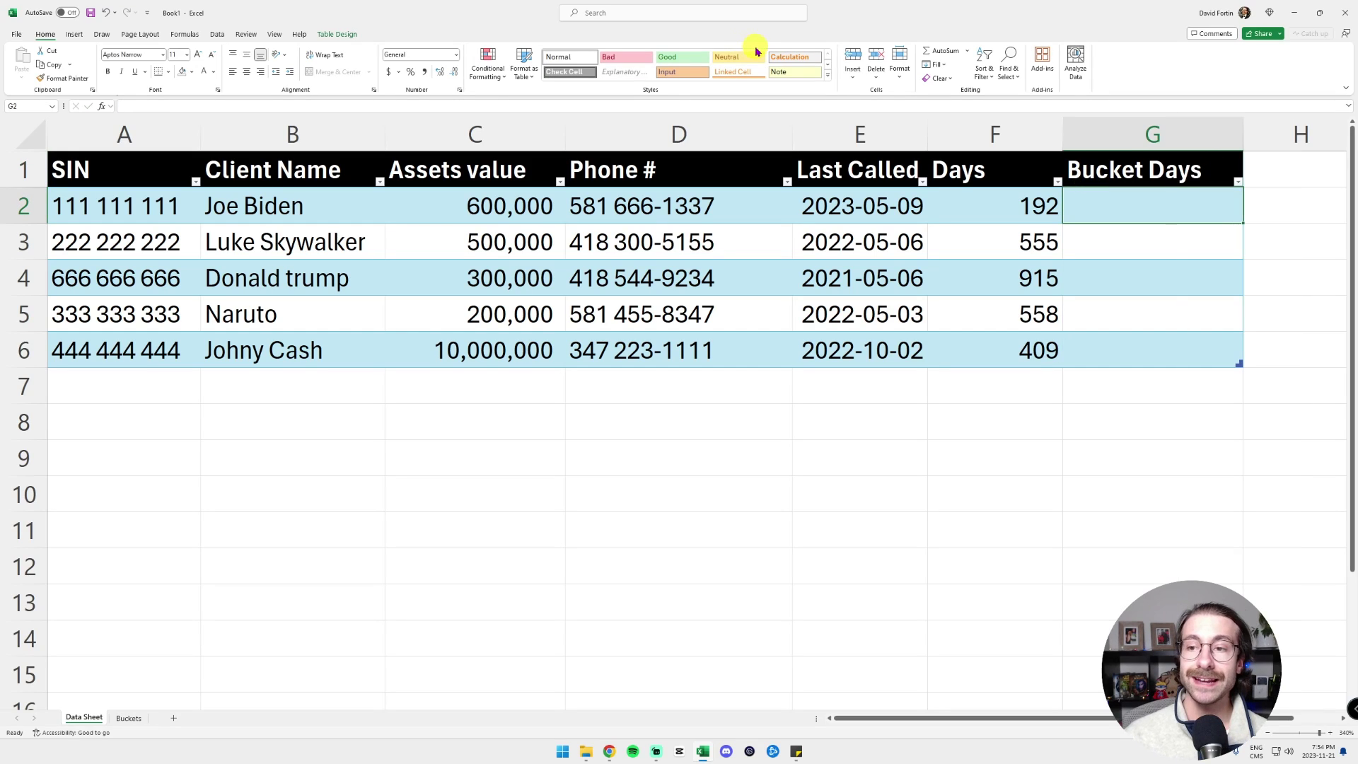
# On the Buckets sheet, add bold autofit headings Bucket, Lower End and Bucket Name in A3:C3
pyautogui.click(125, 718)
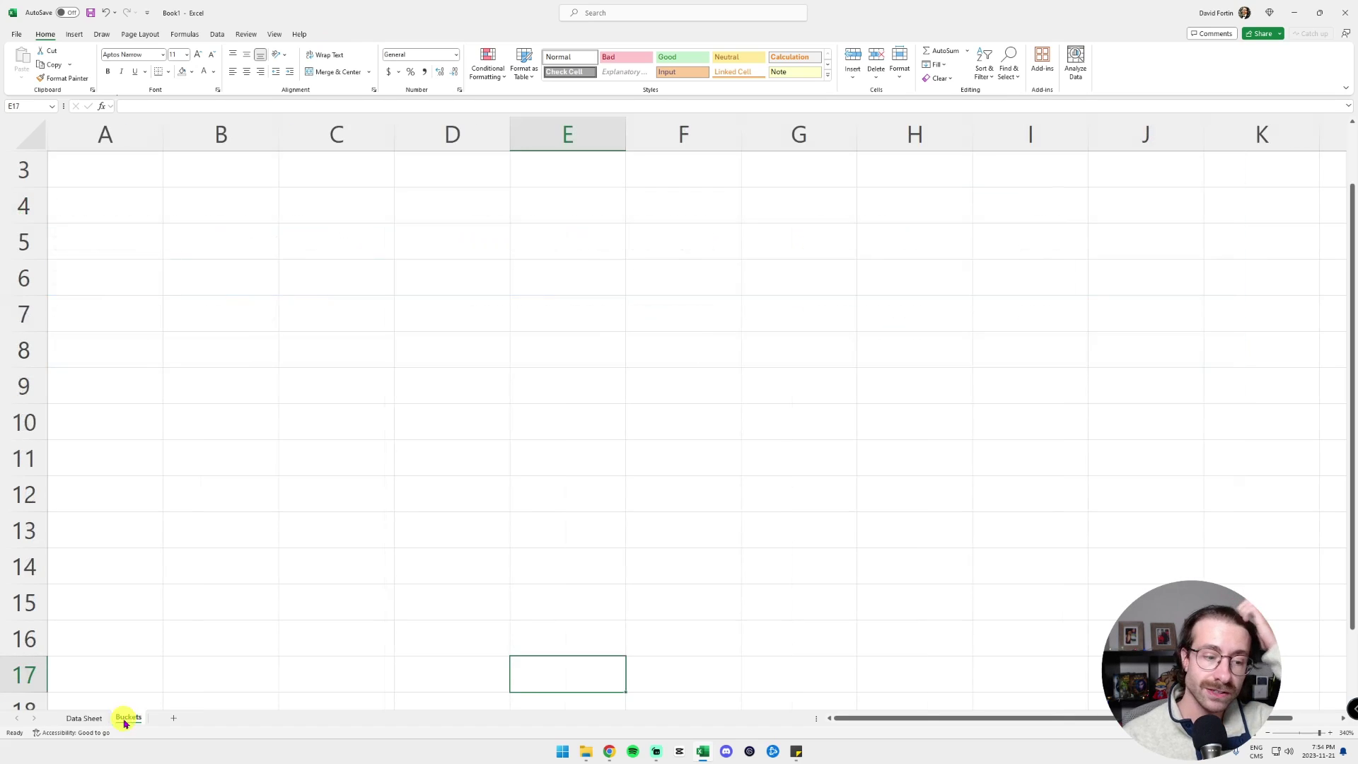
pyautogui.click(134, 173)
pyautogui.write('Buck')
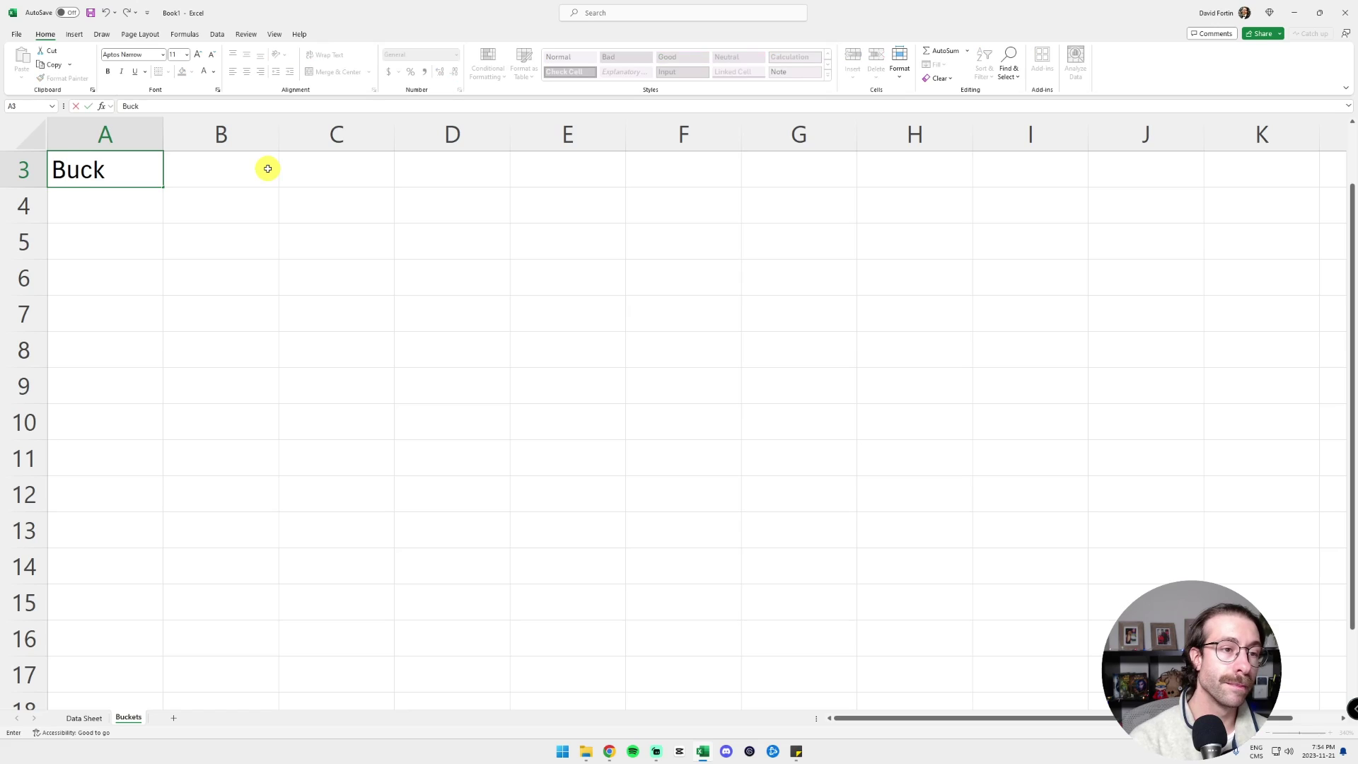
pyautogui.write('et')
pyautogui.press('Return')
pyautogui.press('Up')
pyautogui.click(267, 168)
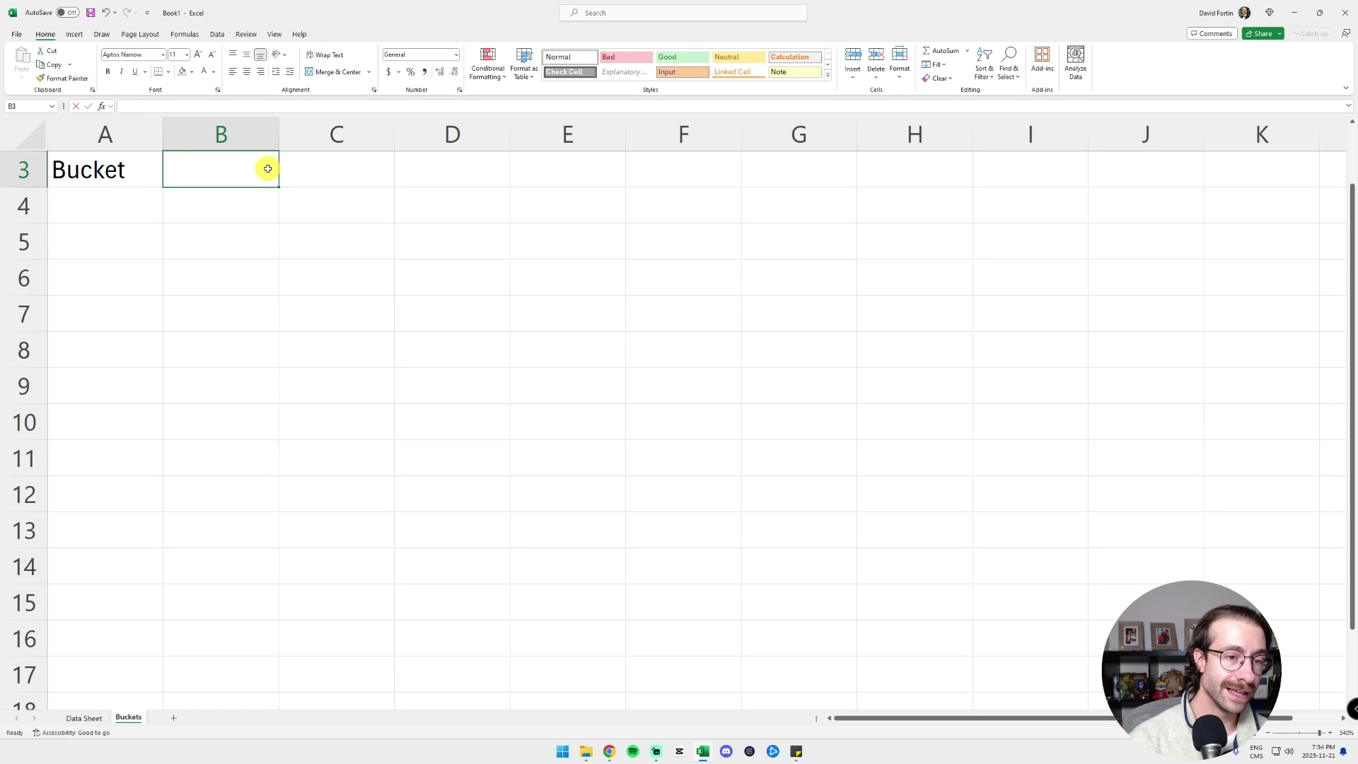
pyautogui.write('Lower End')
pyautogui.press('Tab')
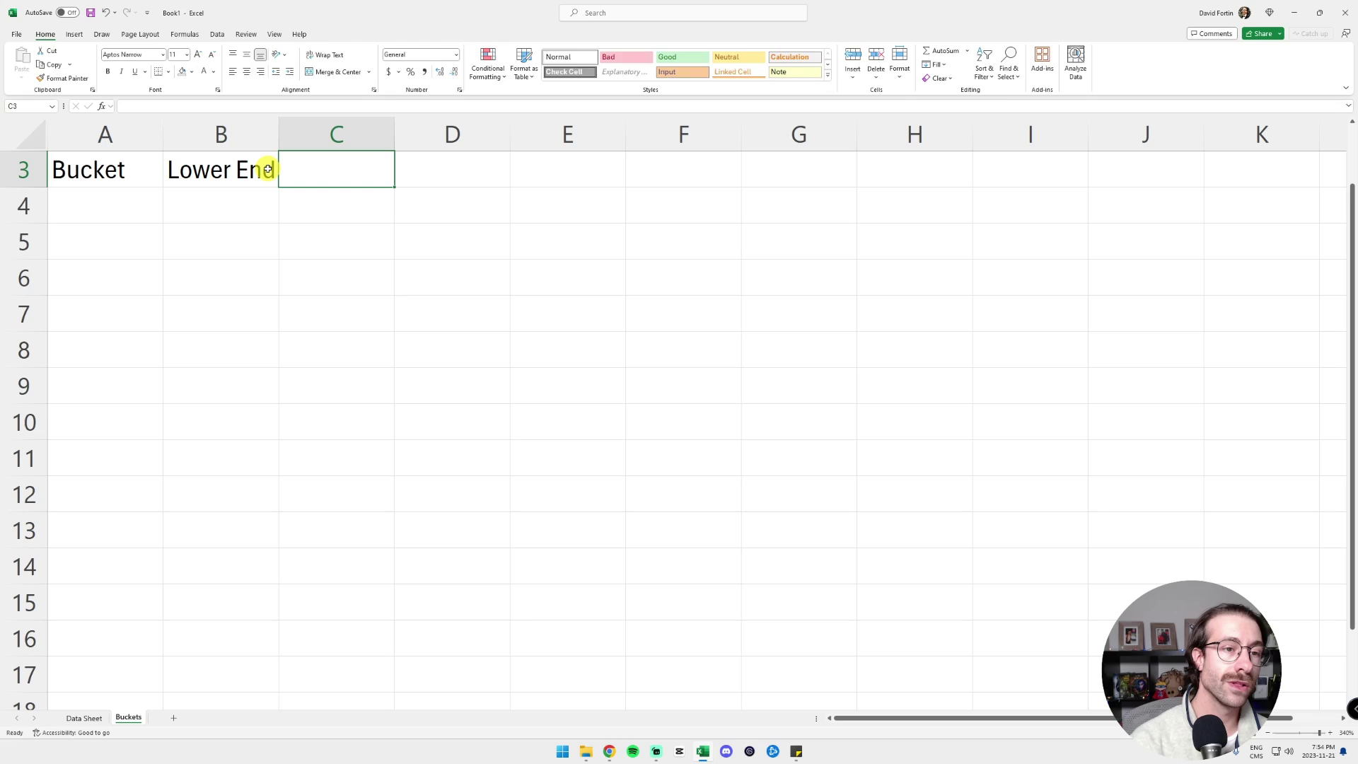
pyautogui.write('Bucket Name')
pyautogui.press('Return')
pyautogui.moveTo(339, 169); pyautogui.dragTo(57, 166)
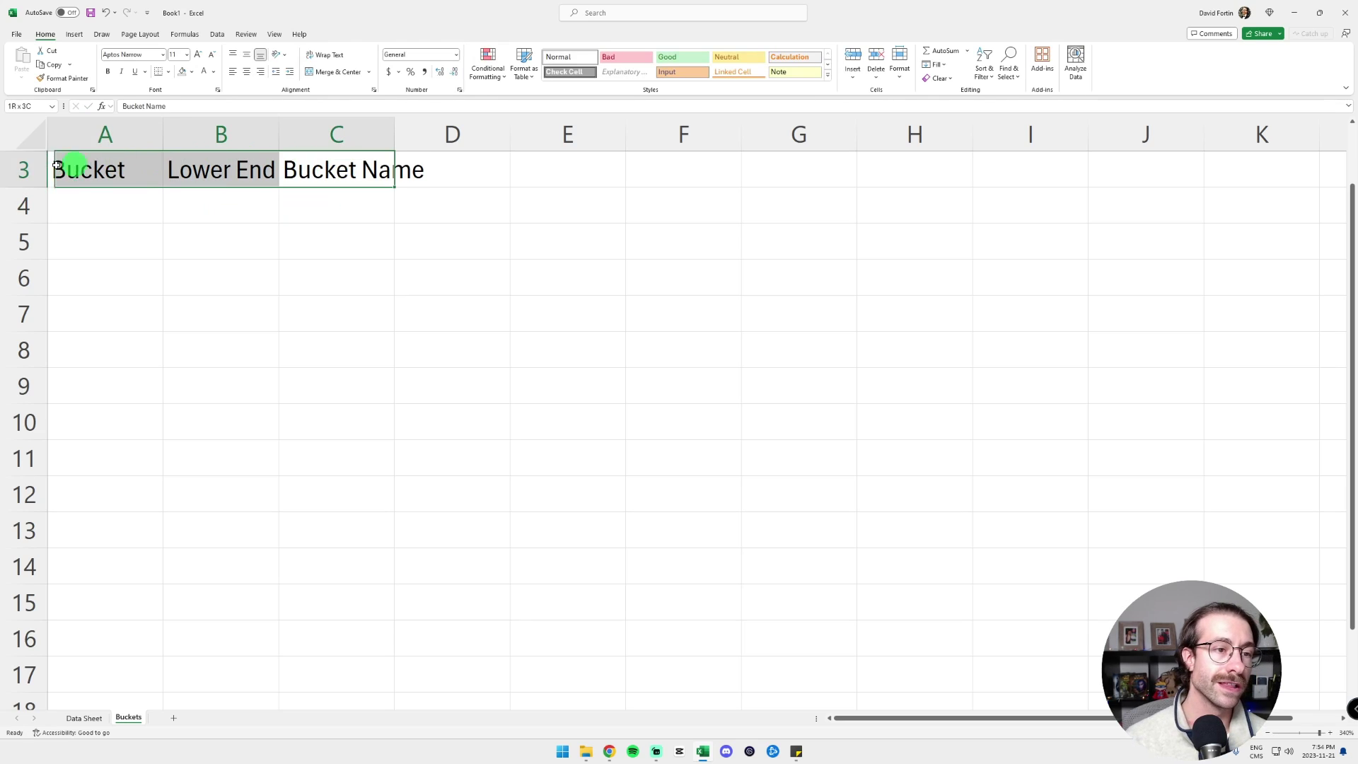
pyautogui.hotkey('ctrl', 'b')
pyautogui.hotkey('alt', 'h')
pyautogui.press('o')
pyautogui.press('i')
# List the buckets 0-60, 61-120 and 120+ in A4:A6
pyautogui.click(67, 203)
pyautogui.write('0-60')
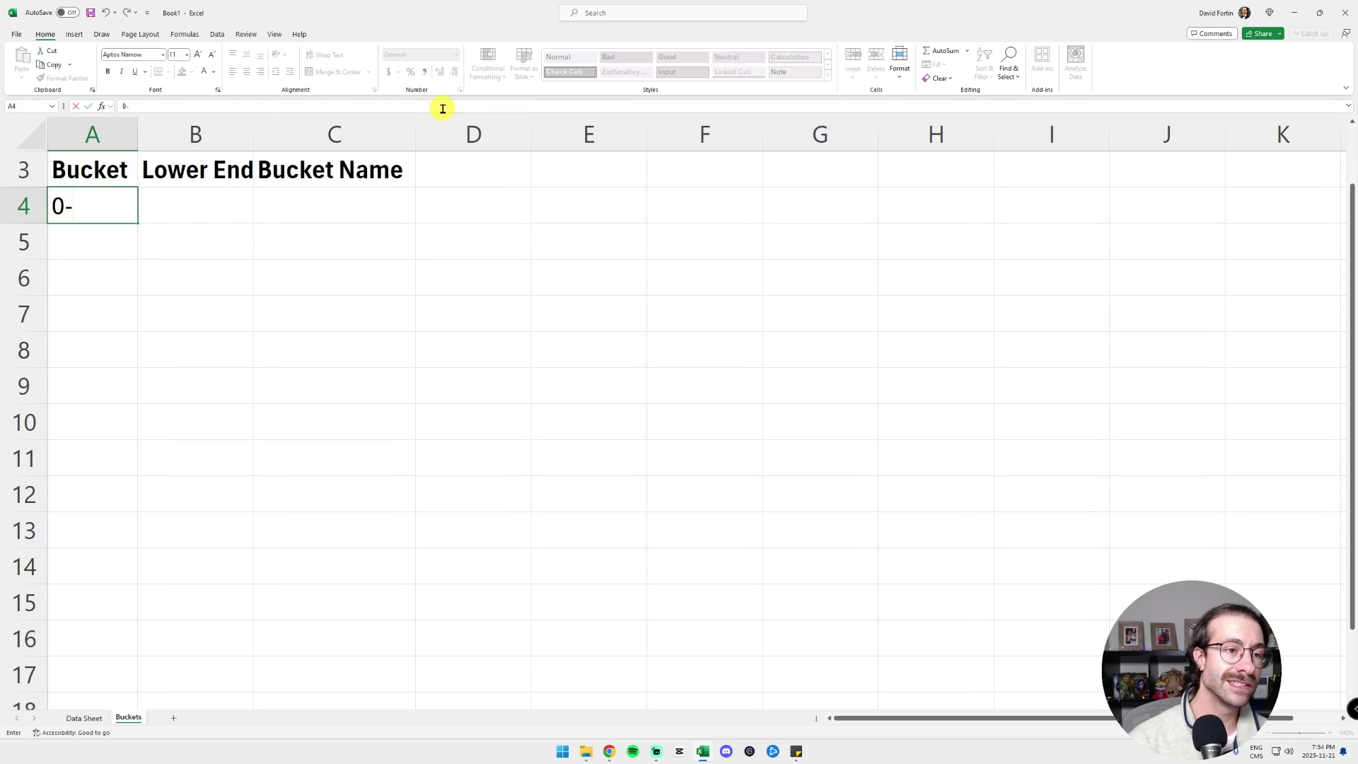
pyautogui.press('Return')
pyautogui.write('61')
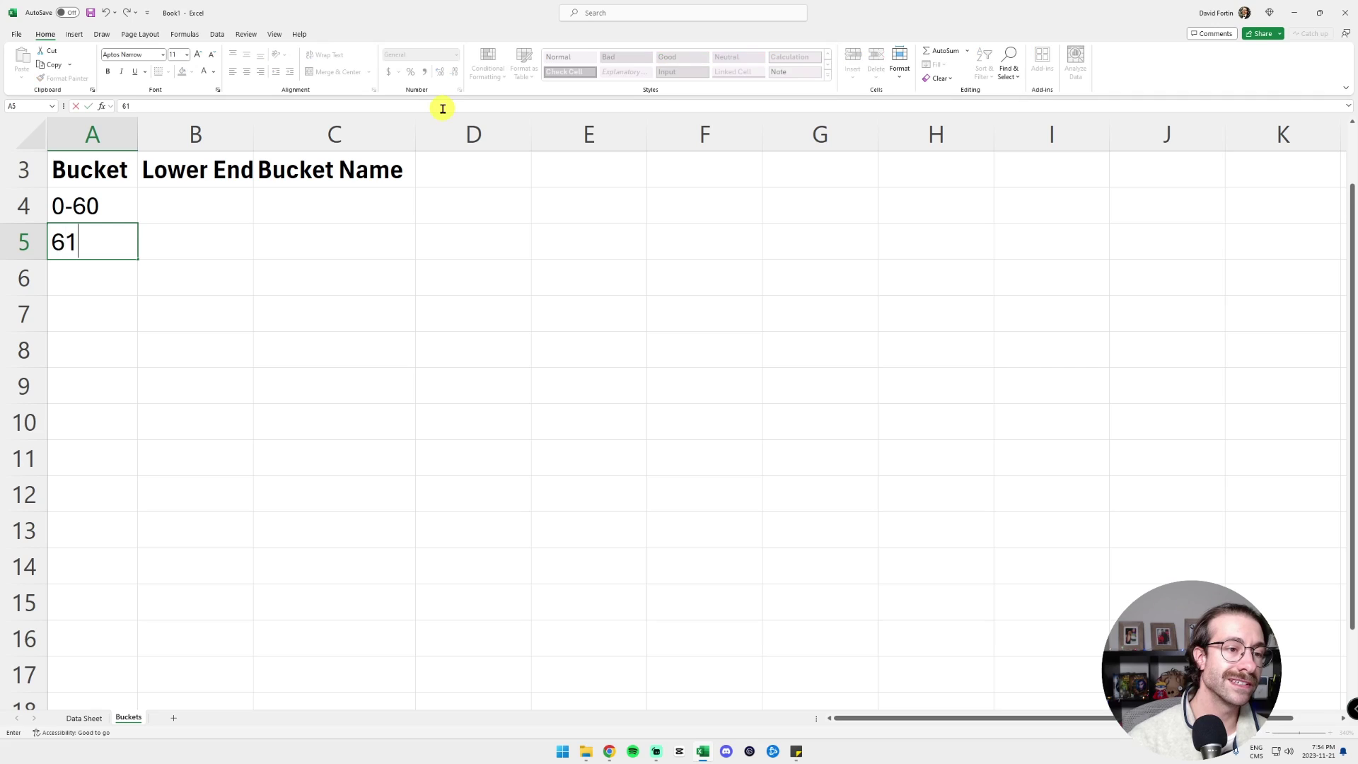
pyautogui.write('-120')
pyautogui.press('Return')
pyautogui.write('120+')
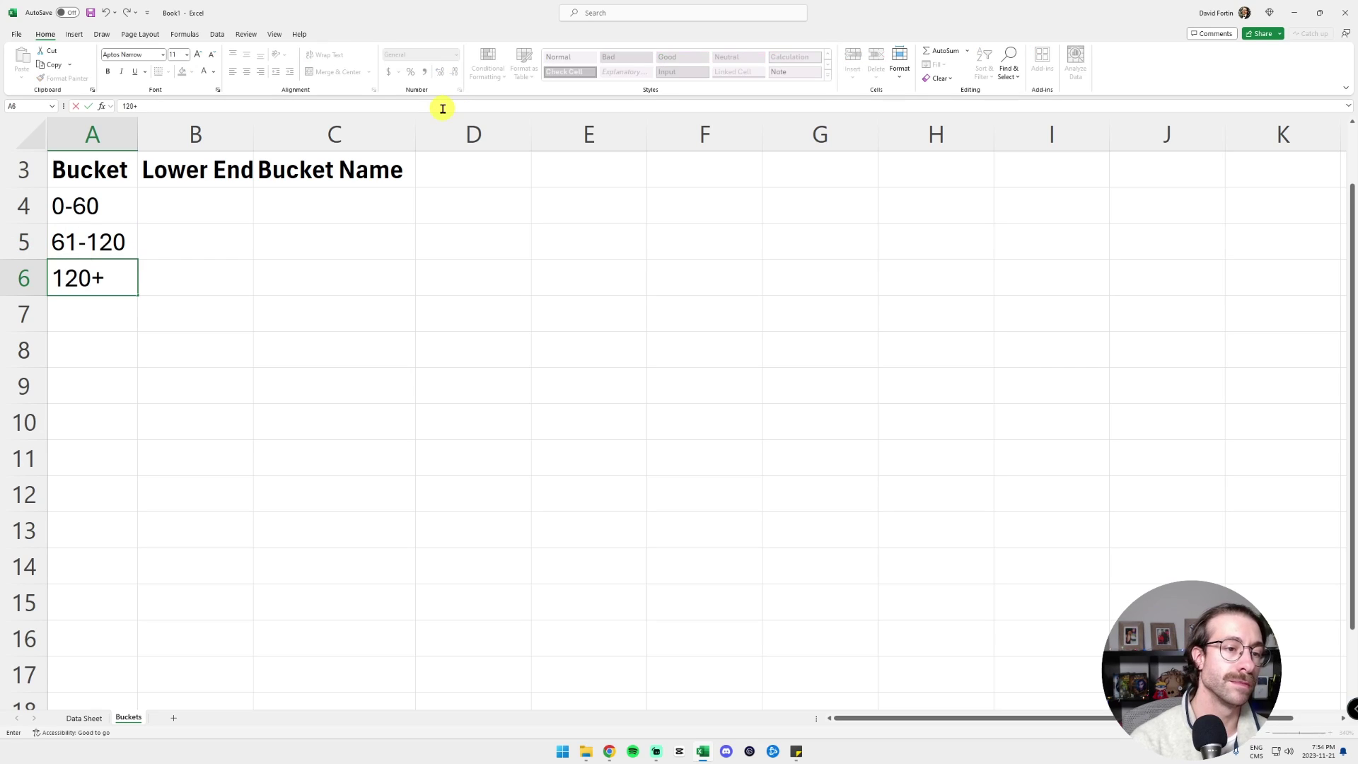
# Enter the lower ends 0, 61 and 120 in B4:B6
pyautogui.click(195, 206)
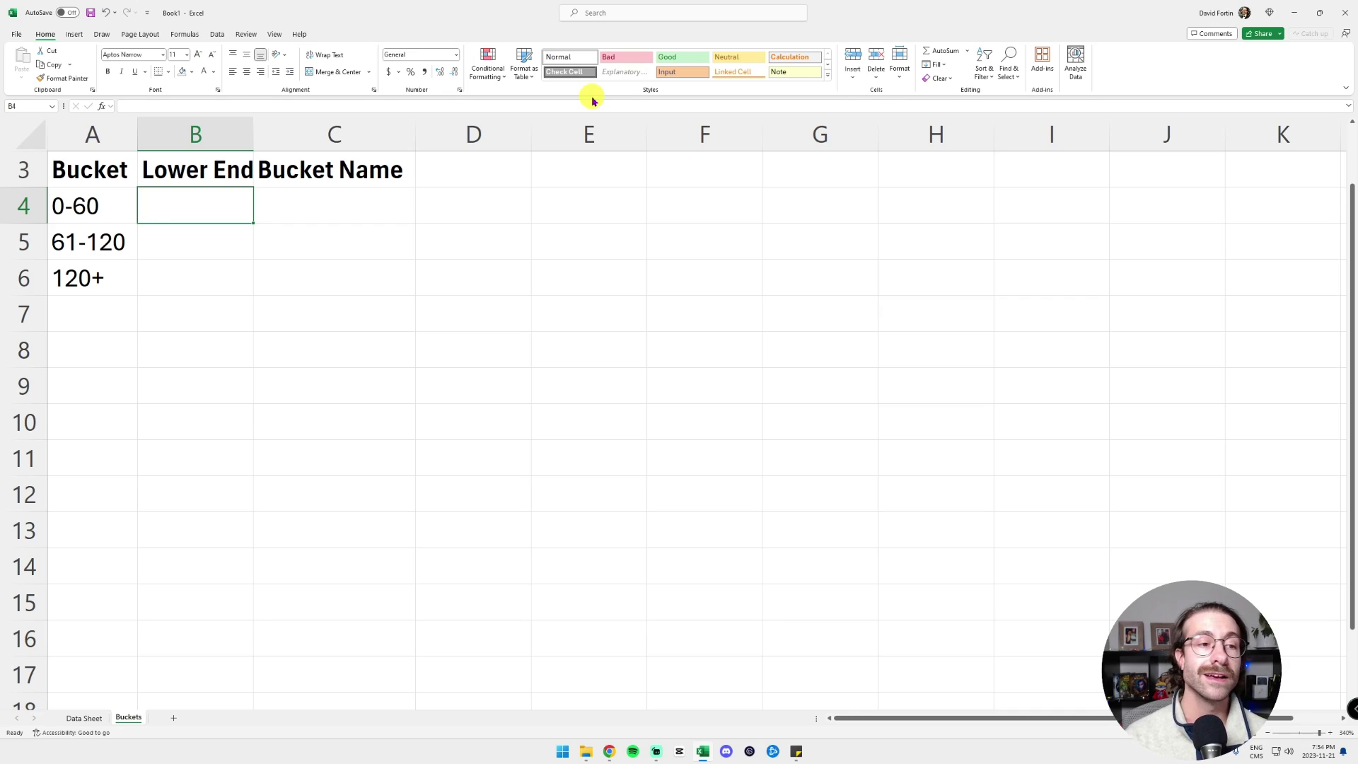
pyautogui.write('0')
pyautogui.press('Return')
pyautogui.write('61')
pyautogui.press('Return')
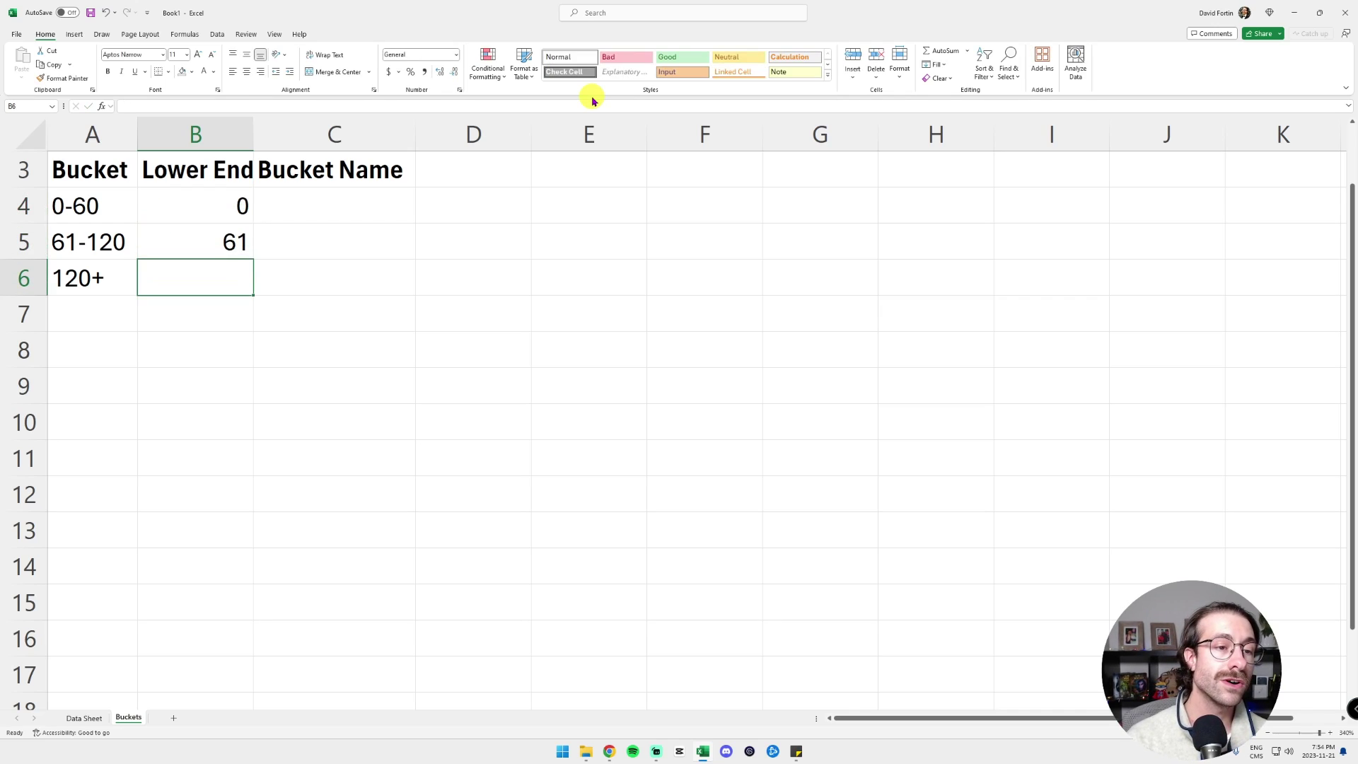
pyautogui.write('120')
pyautogui.press('Return')
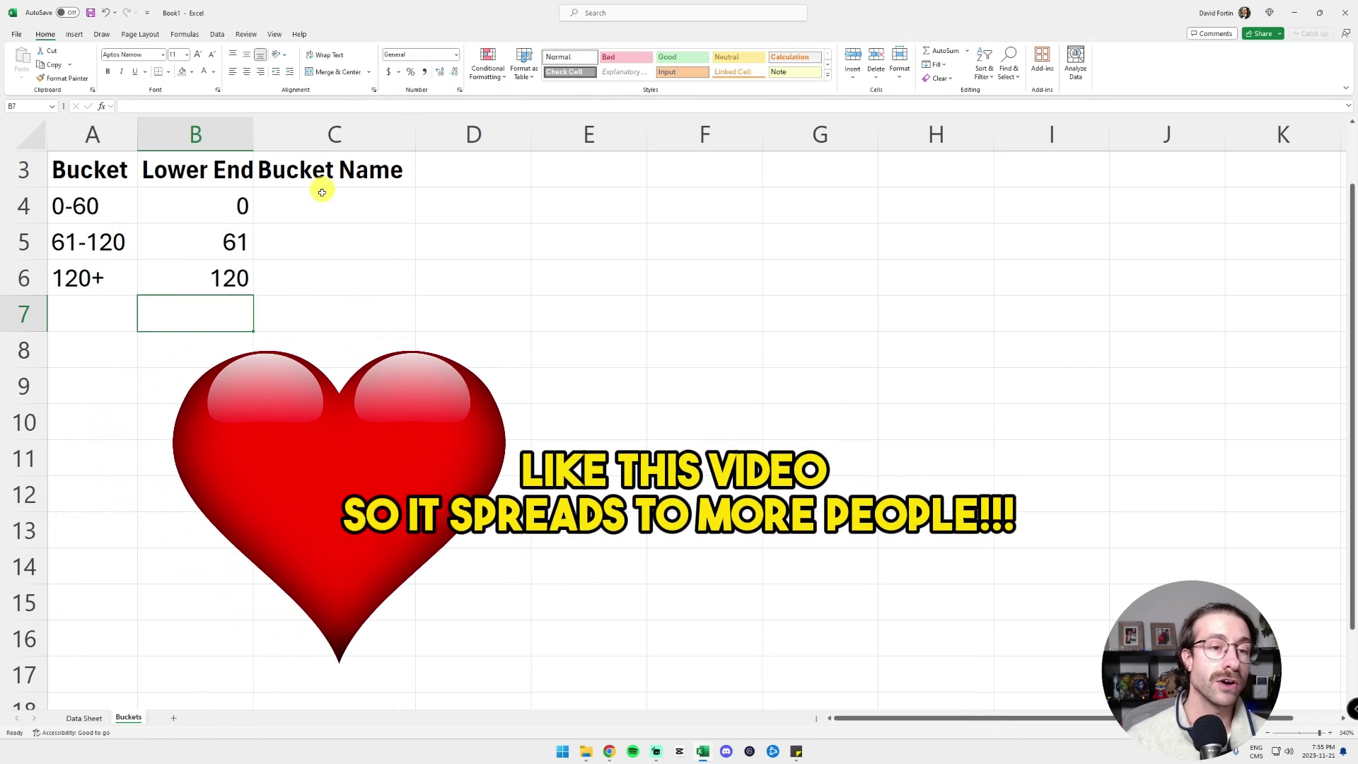
# Enter names Less than 60 Days, 61 to 120 Days, 120 days+ in C4:C6 and autofit columns C and B
pyautogui.click(322, 193)
pyautogui.write('Less than 6')
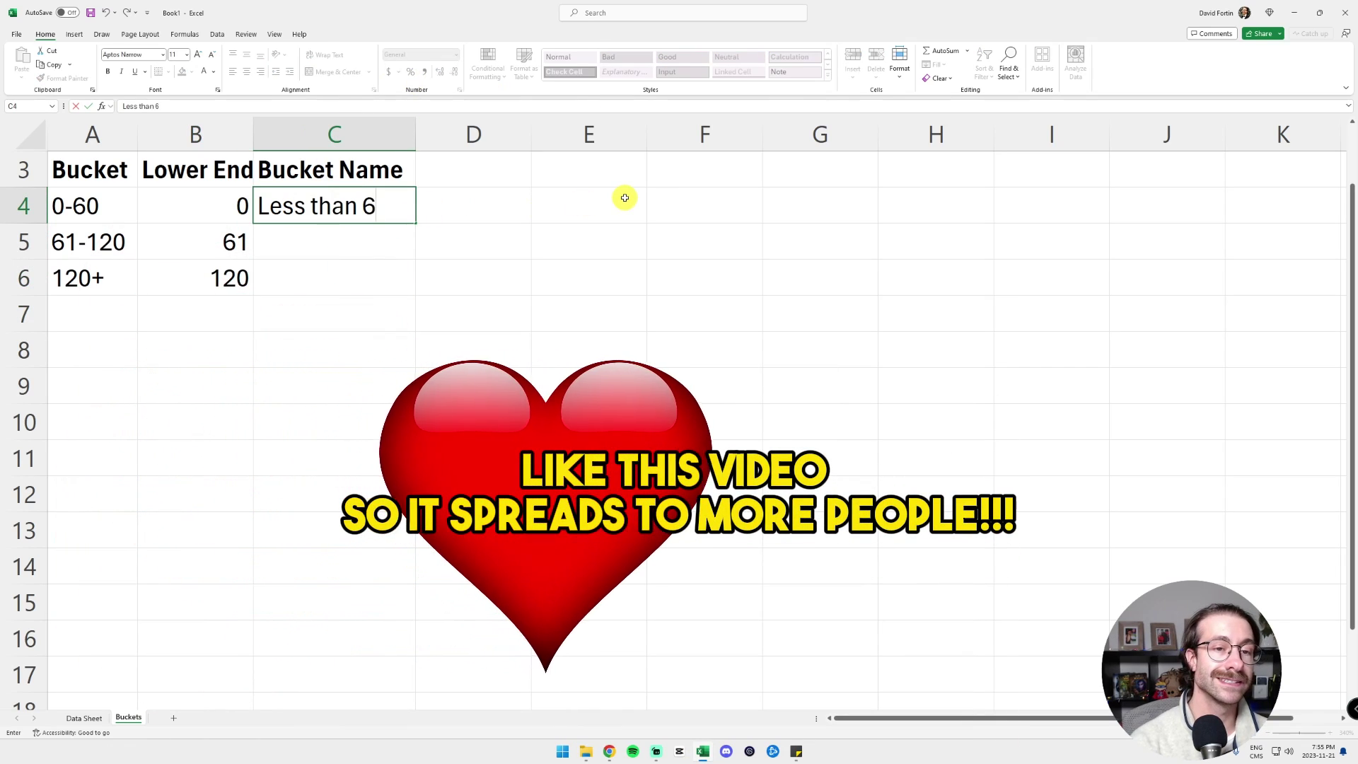
pyautogui.write('0 Days')
pyautogui.press('Return')
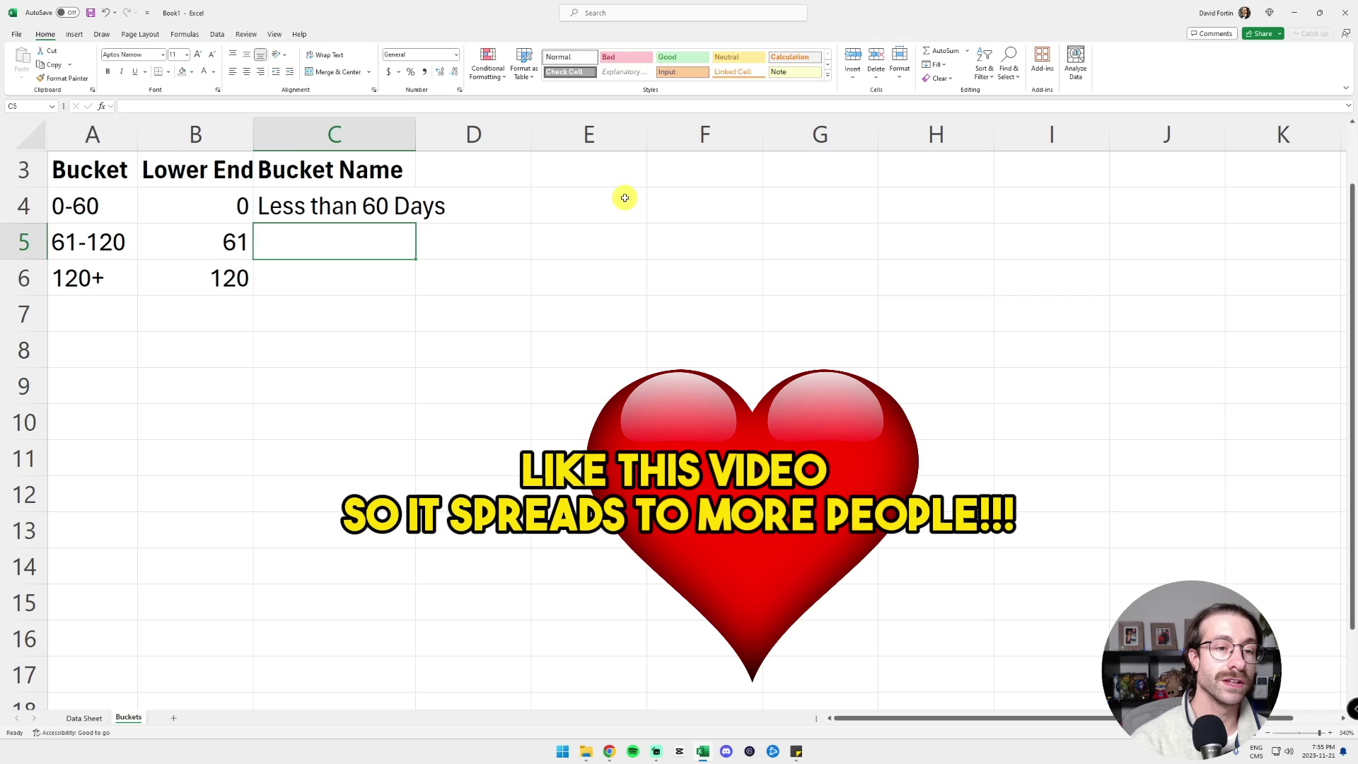
pyautogui.write('61 to 120 Days')
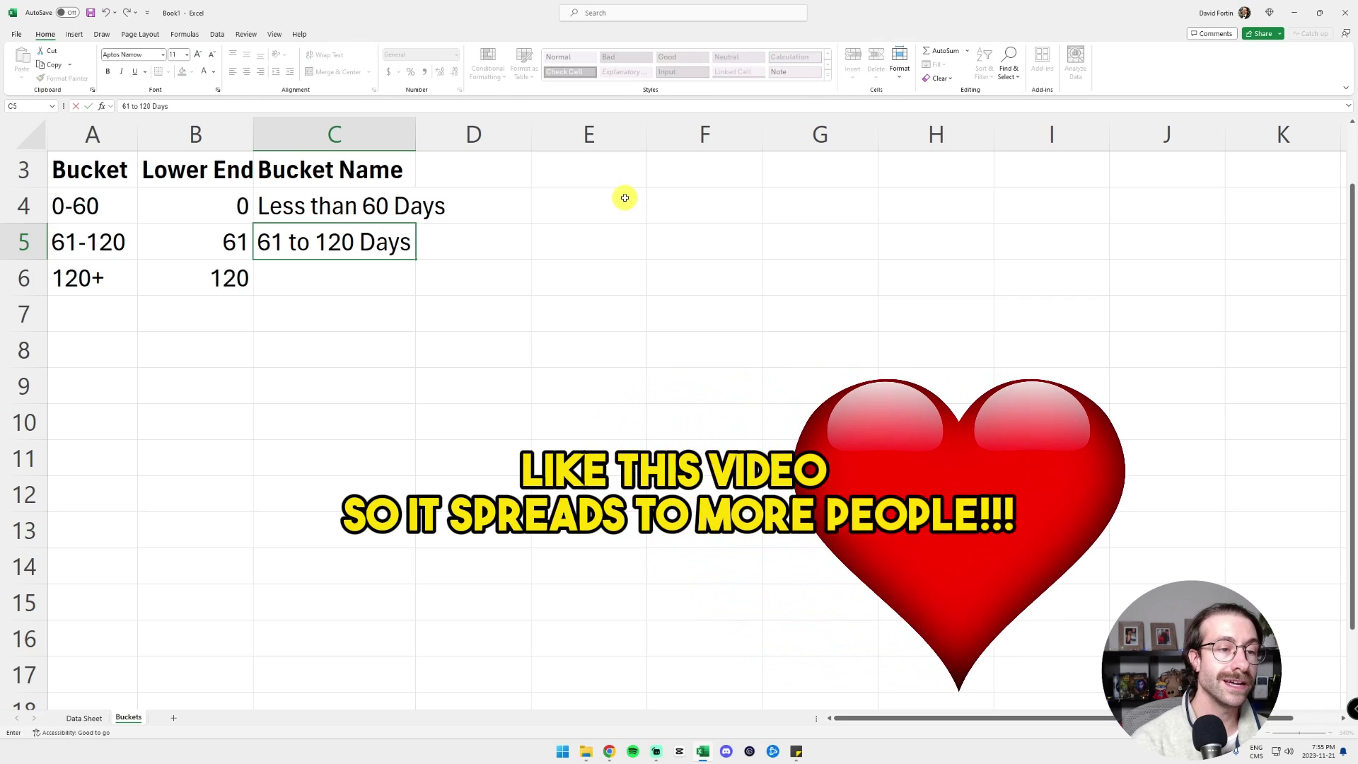
pyautogui.press('Return')
pyautogui.write('120')
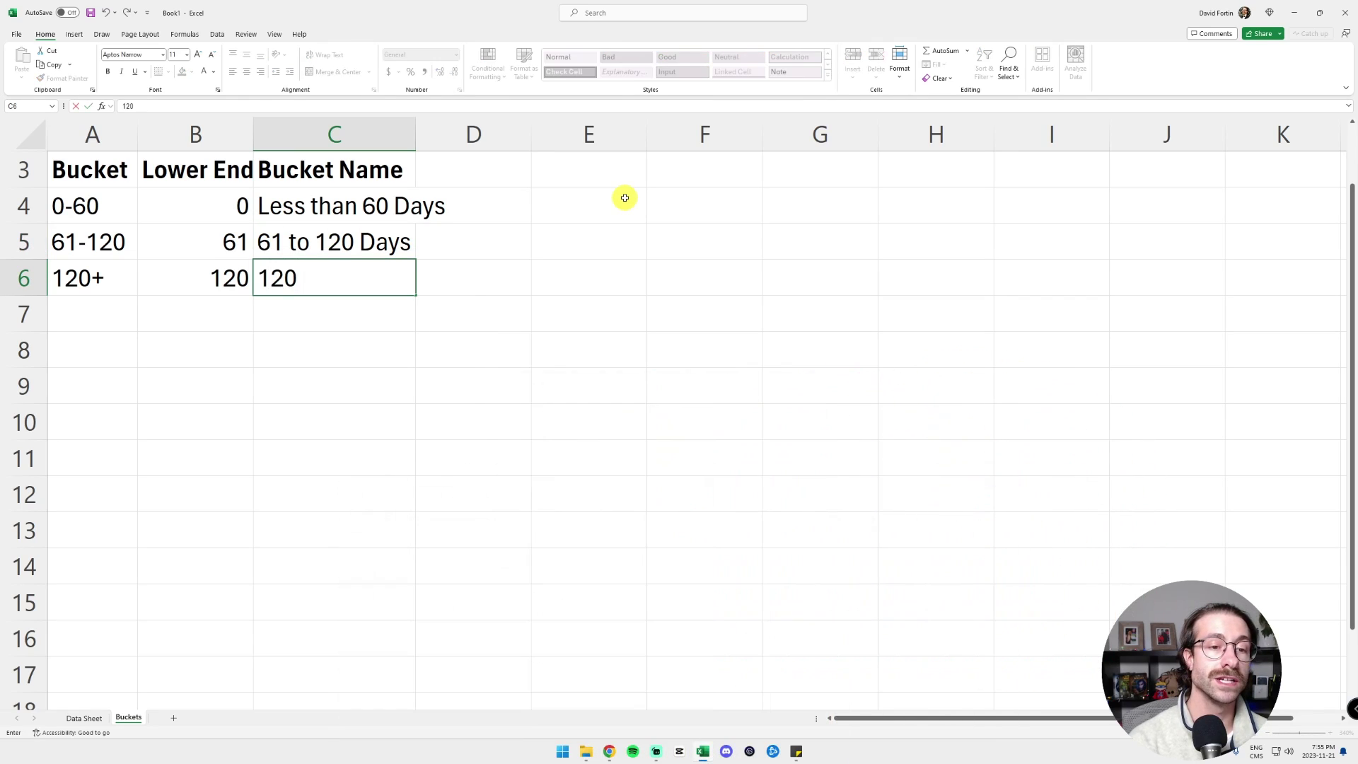
pyautogui.write(' days+')
pyautogui.press('Return')
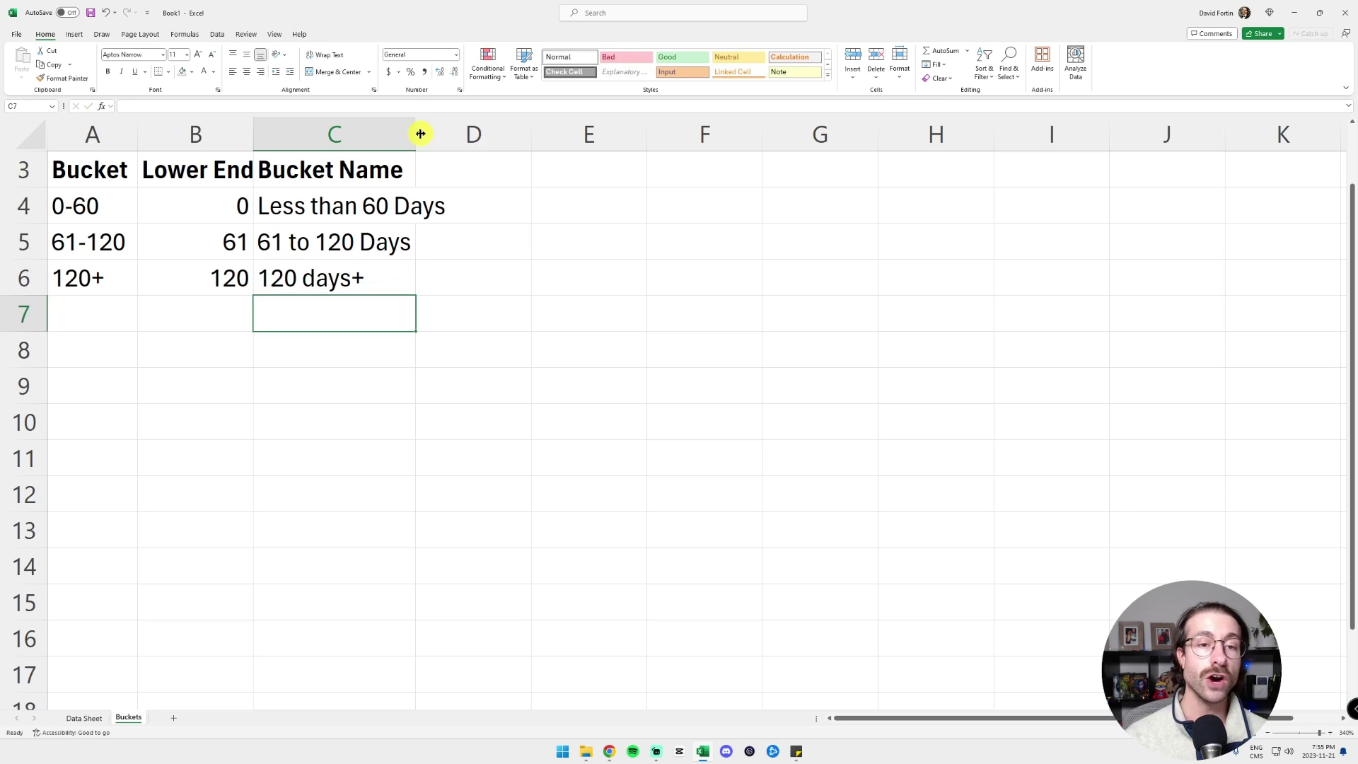
pyautogui.doubleClick(416, 133)
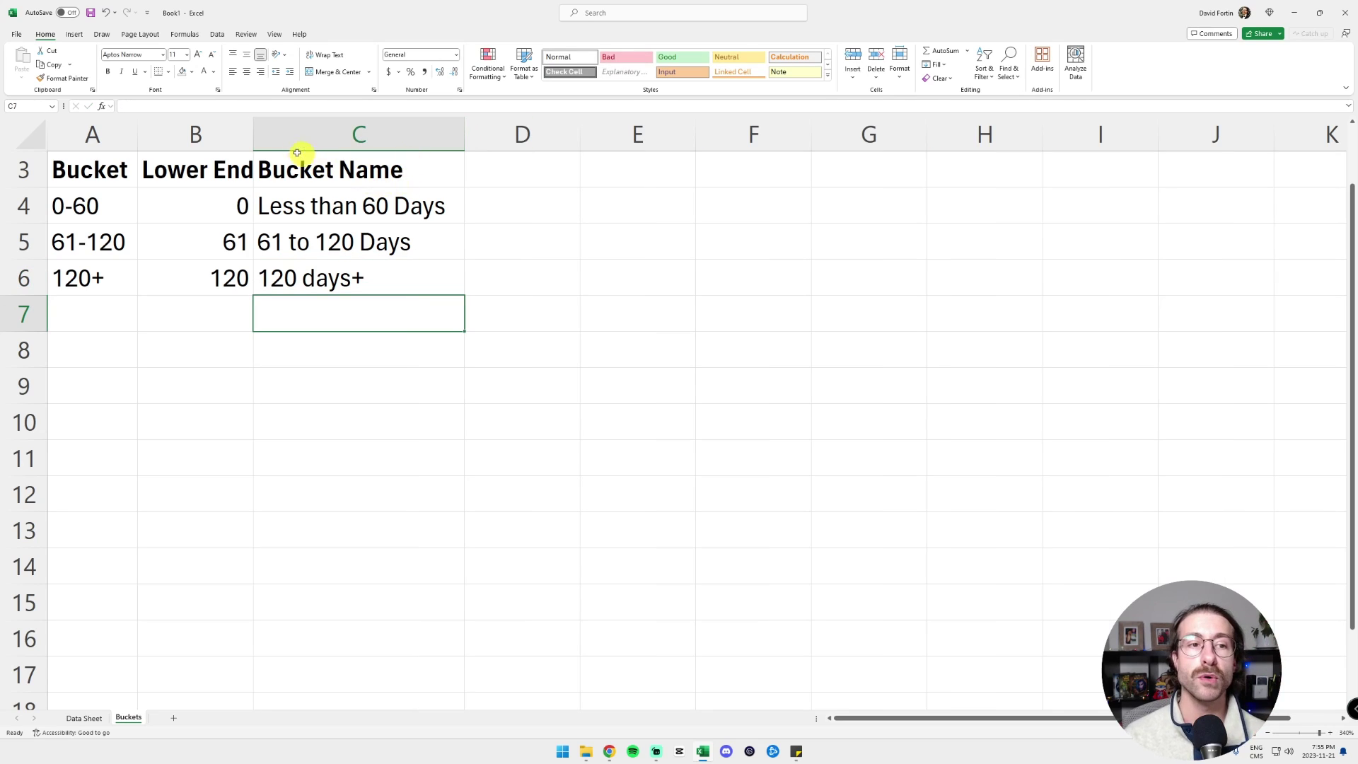
pyautogui.doubleClick(255, 135)
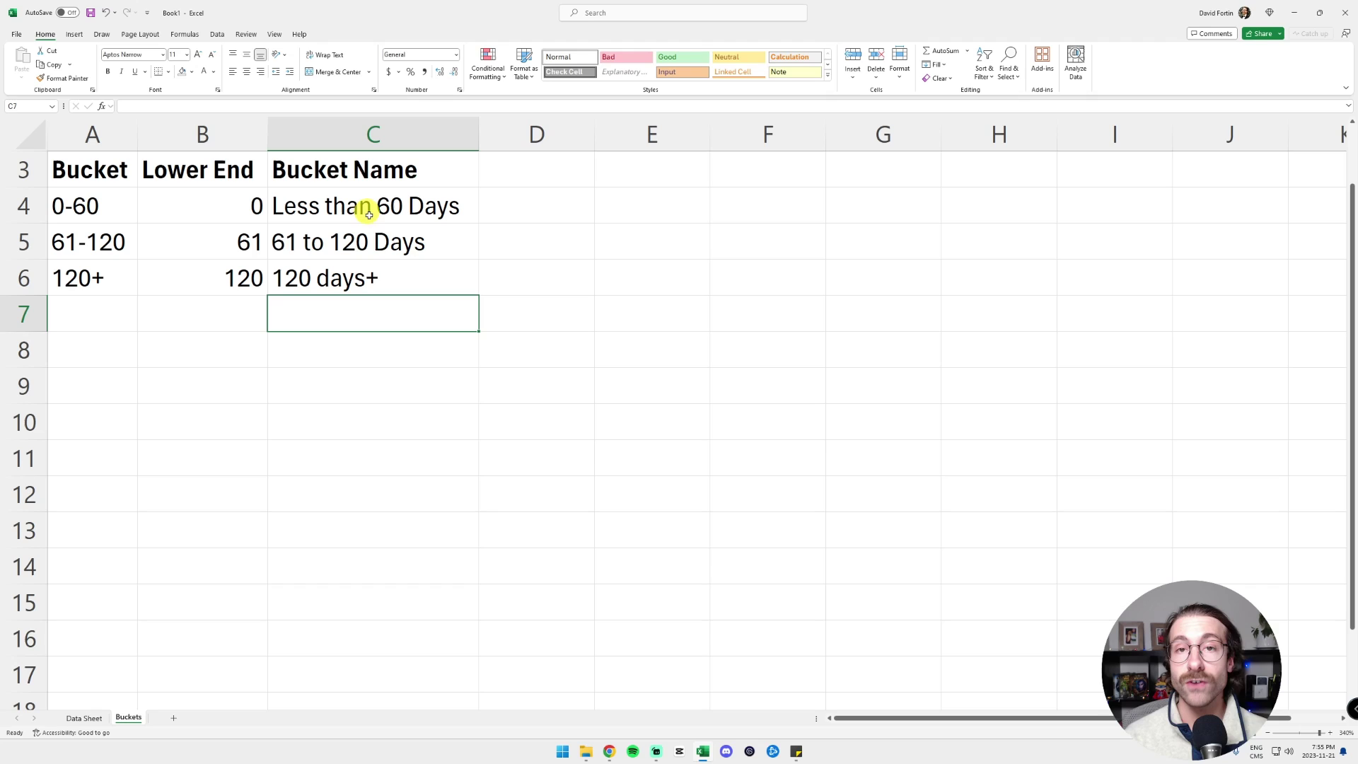
pyautogui.click(89, 718)
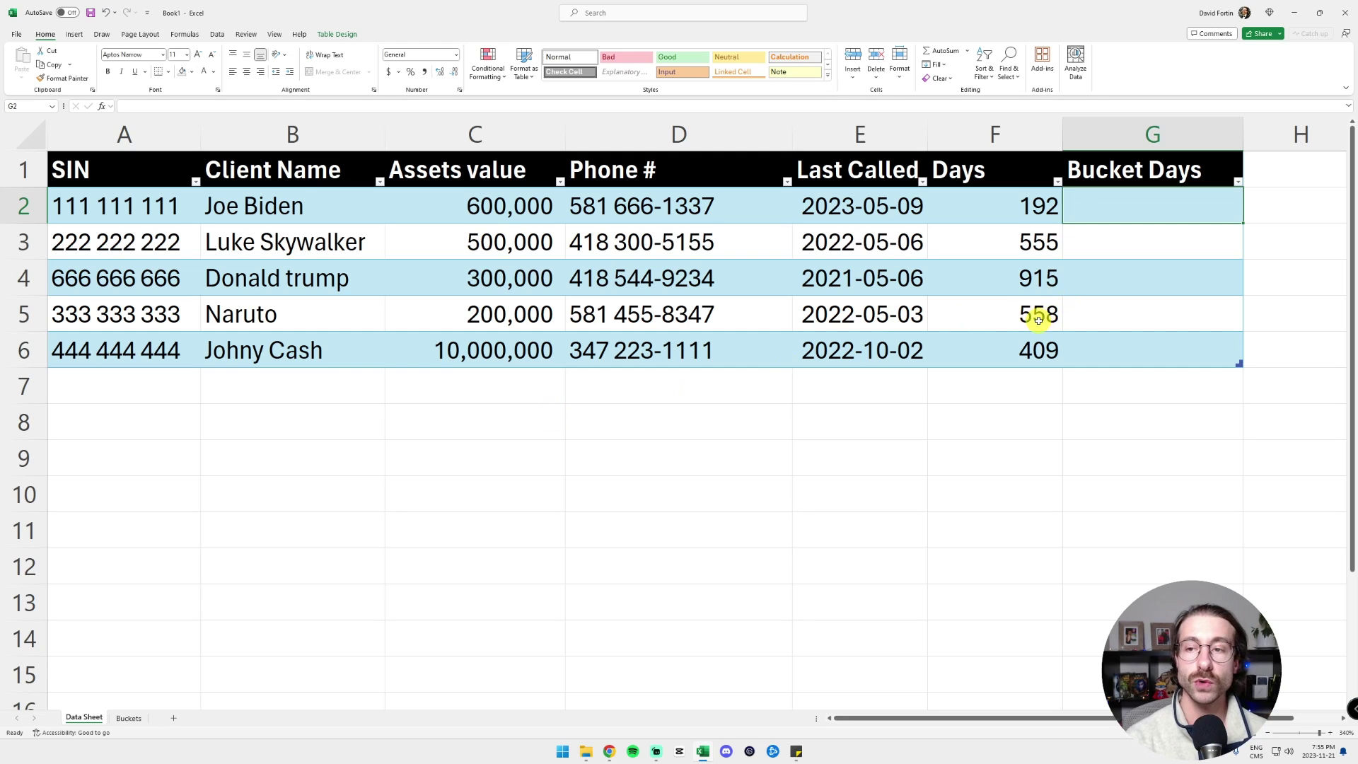
pyautogui.write('=xlo')
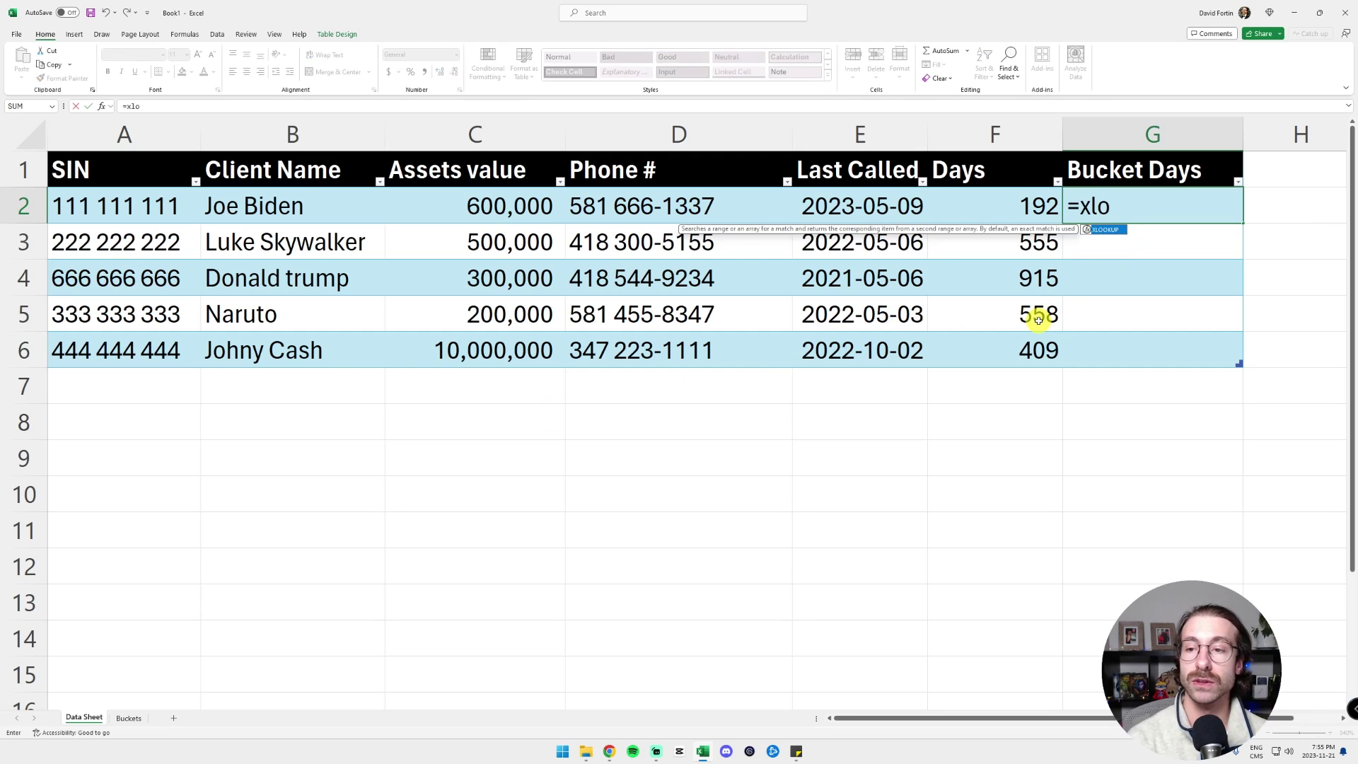
pyautogui.write('okup(')
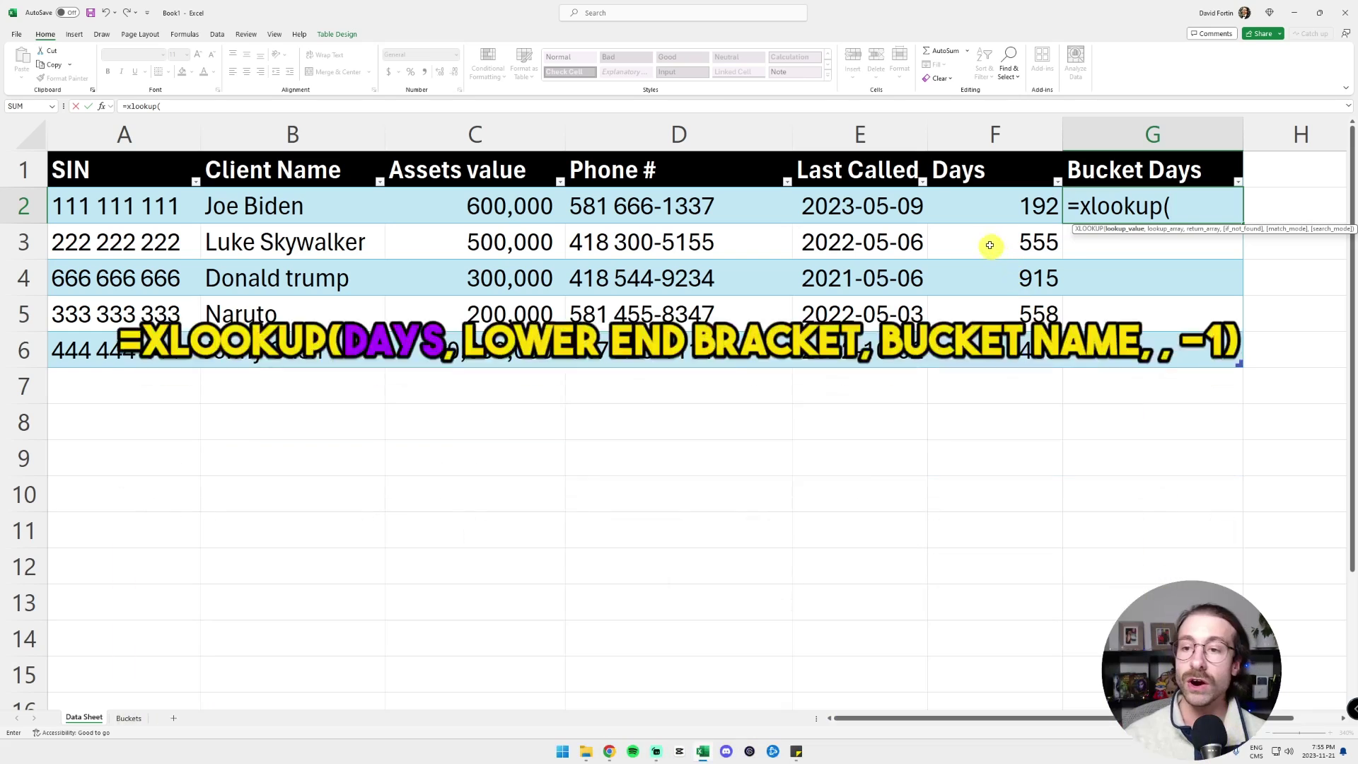
pyautogui.click(981, 207)
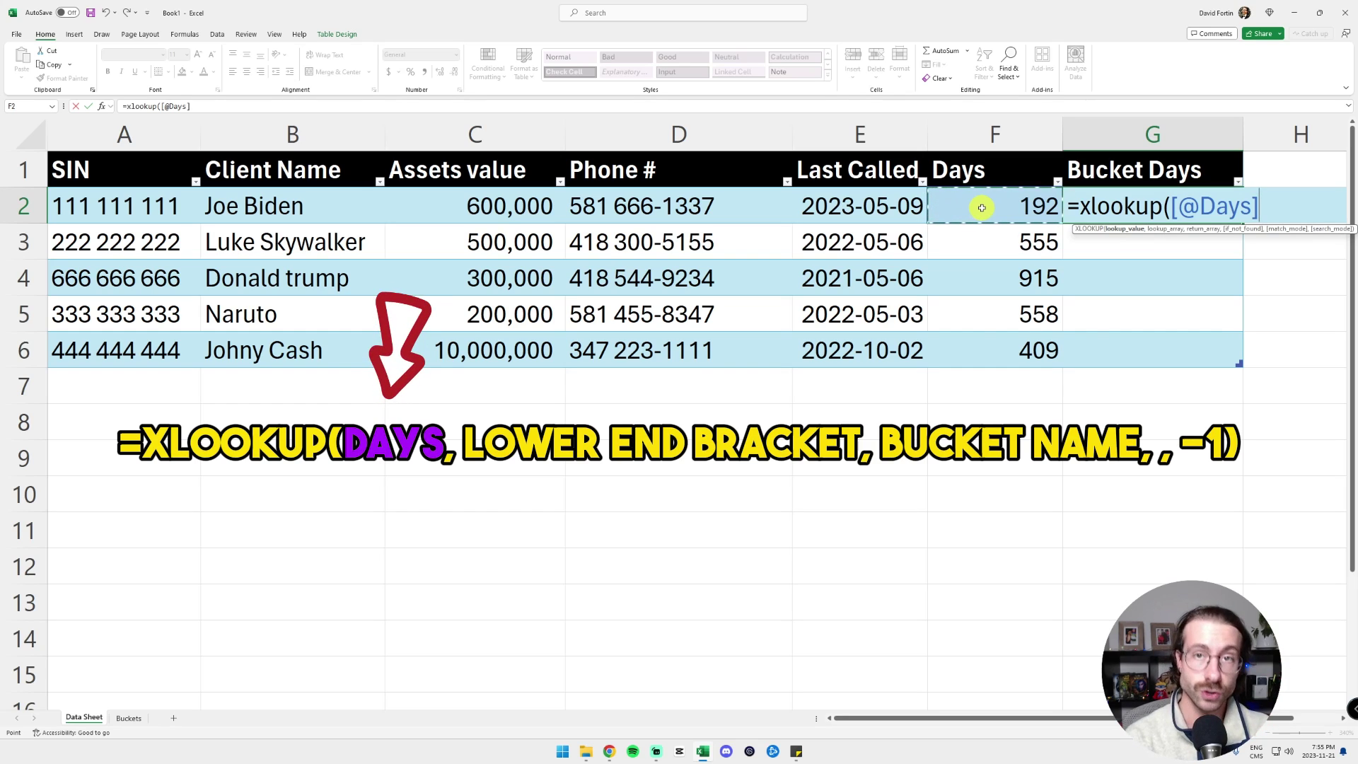
pyautogui.write(',')
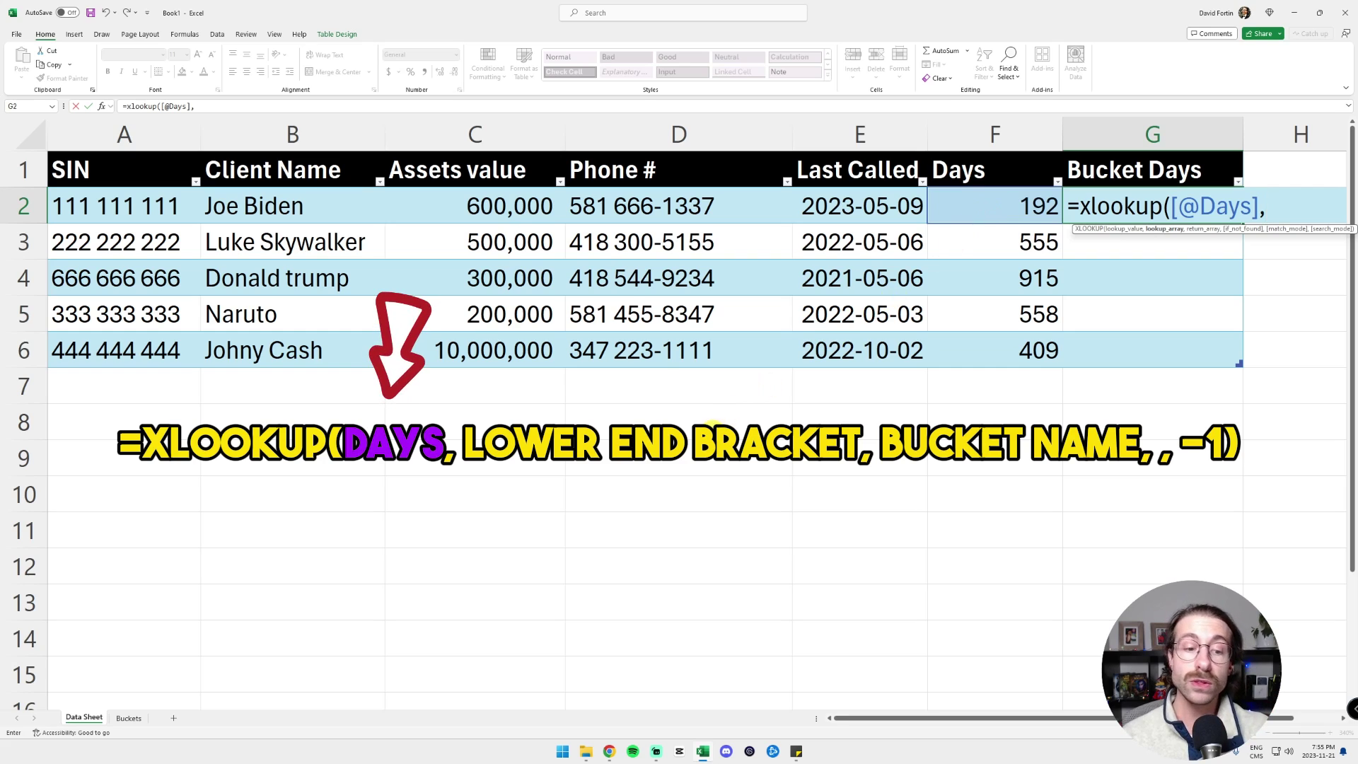
pyautogui.click(127, 719)
pyautogui.click(217, 134)
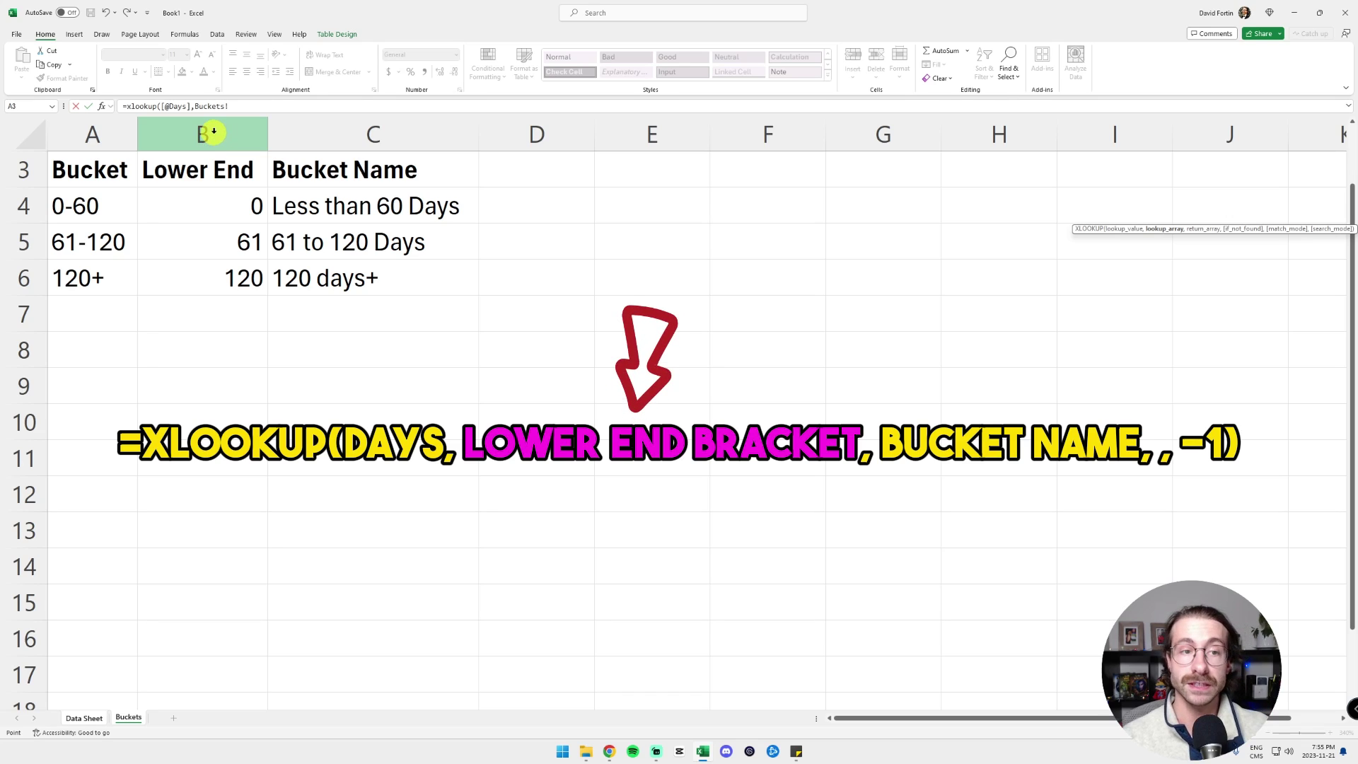
pyautogui.write(',')
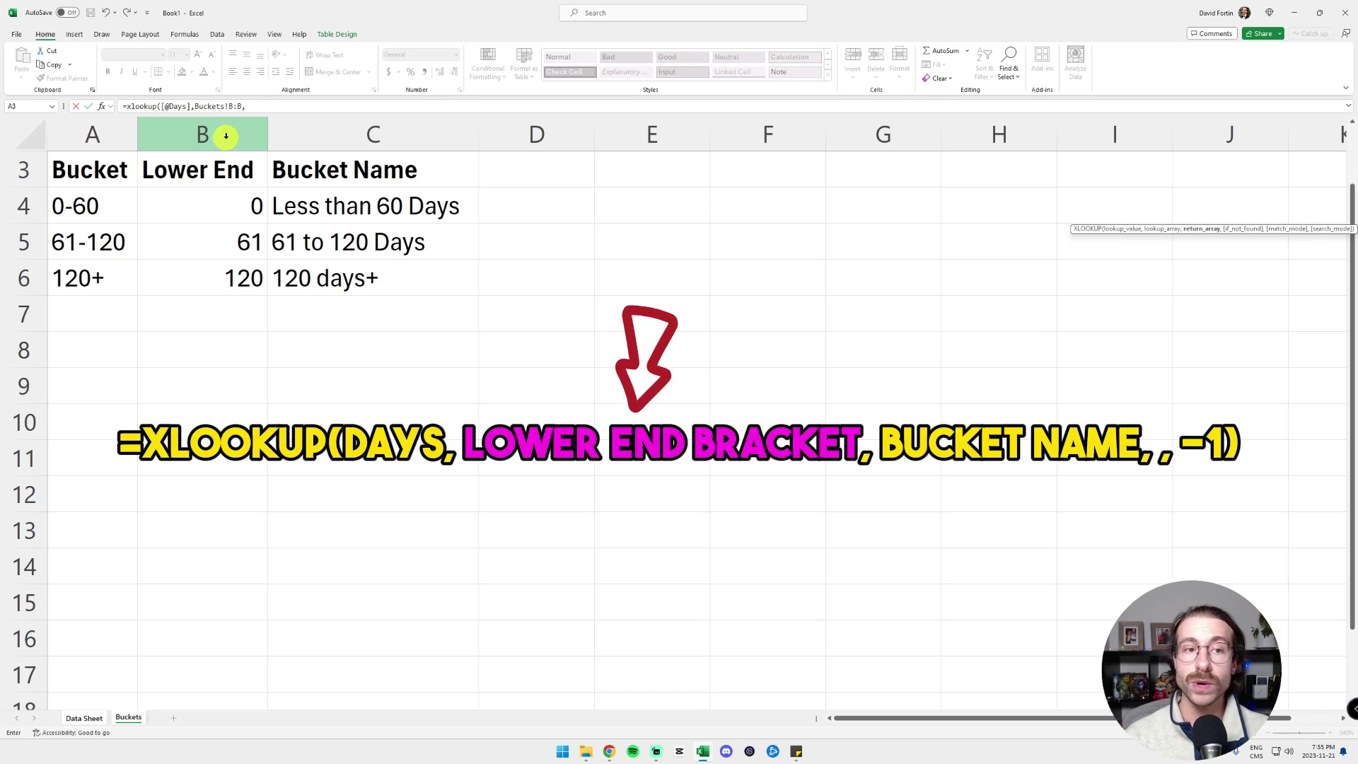
pyautogui.click(354, 133)
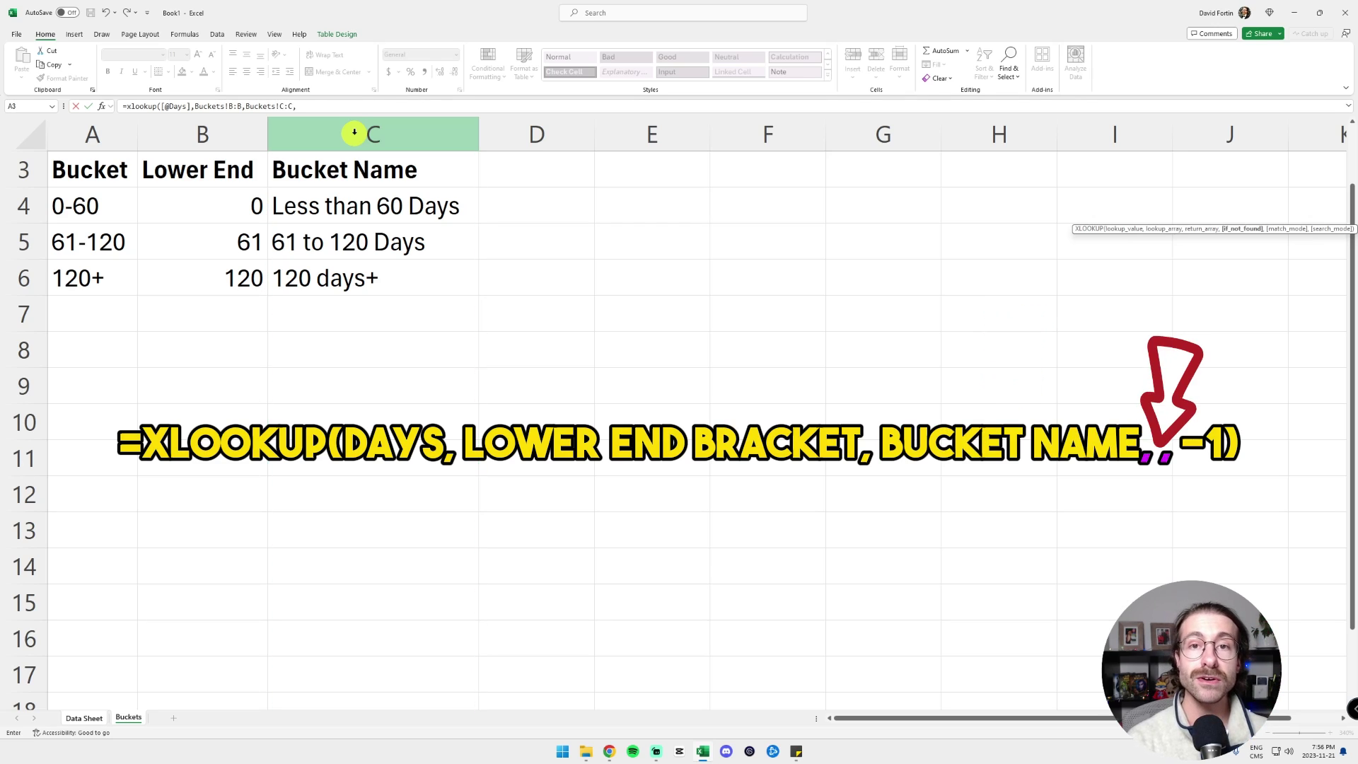
pyautogui.write(',')
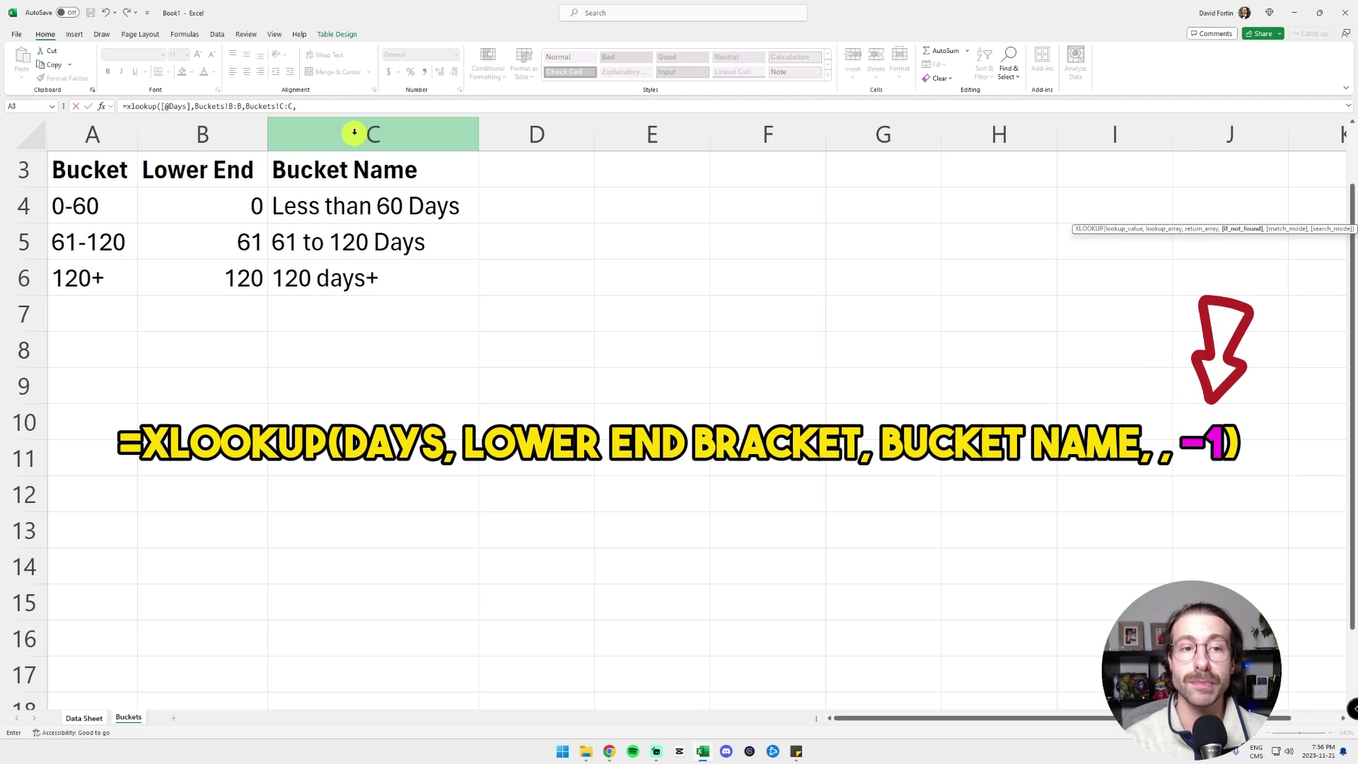
pyautogui.write(',-1')
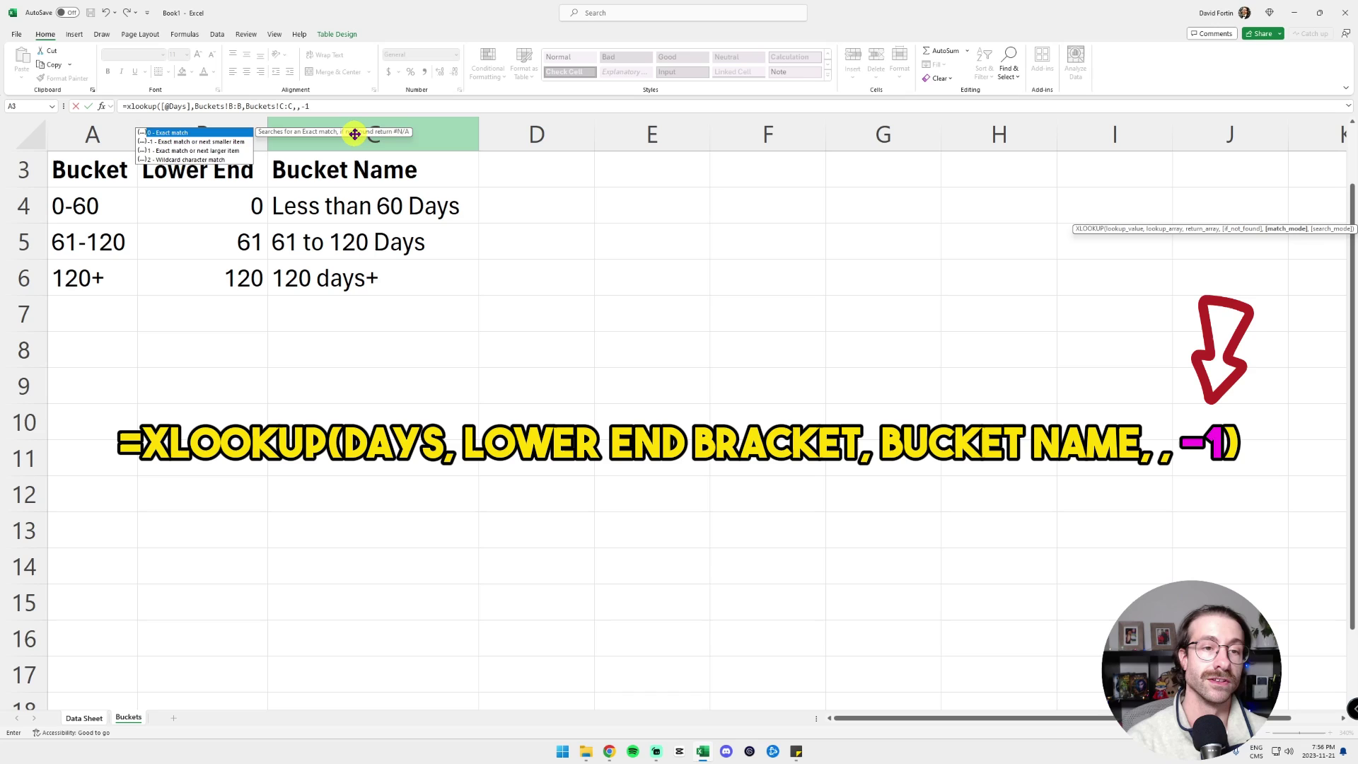
pyautogui.write(')')
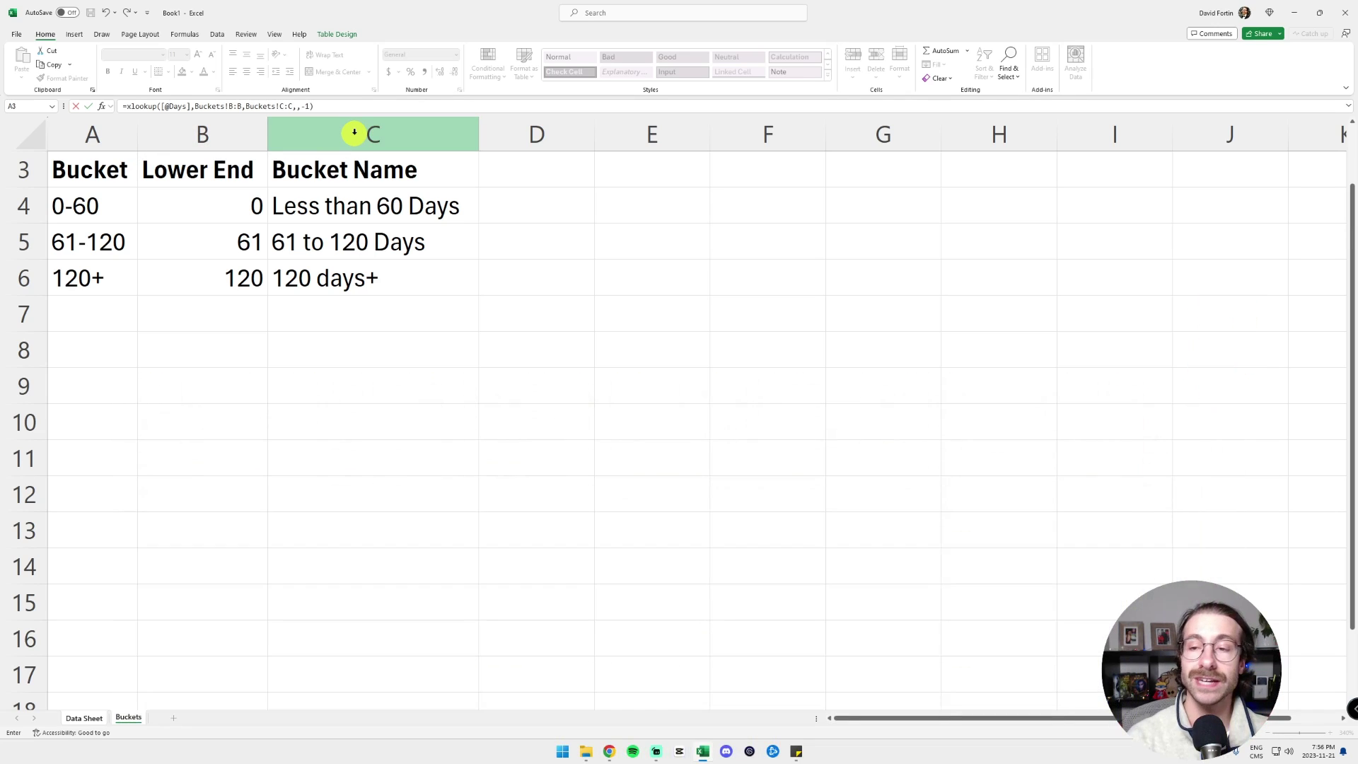
pyautogui.press('Return')
pyautogui.click(1234, 207)
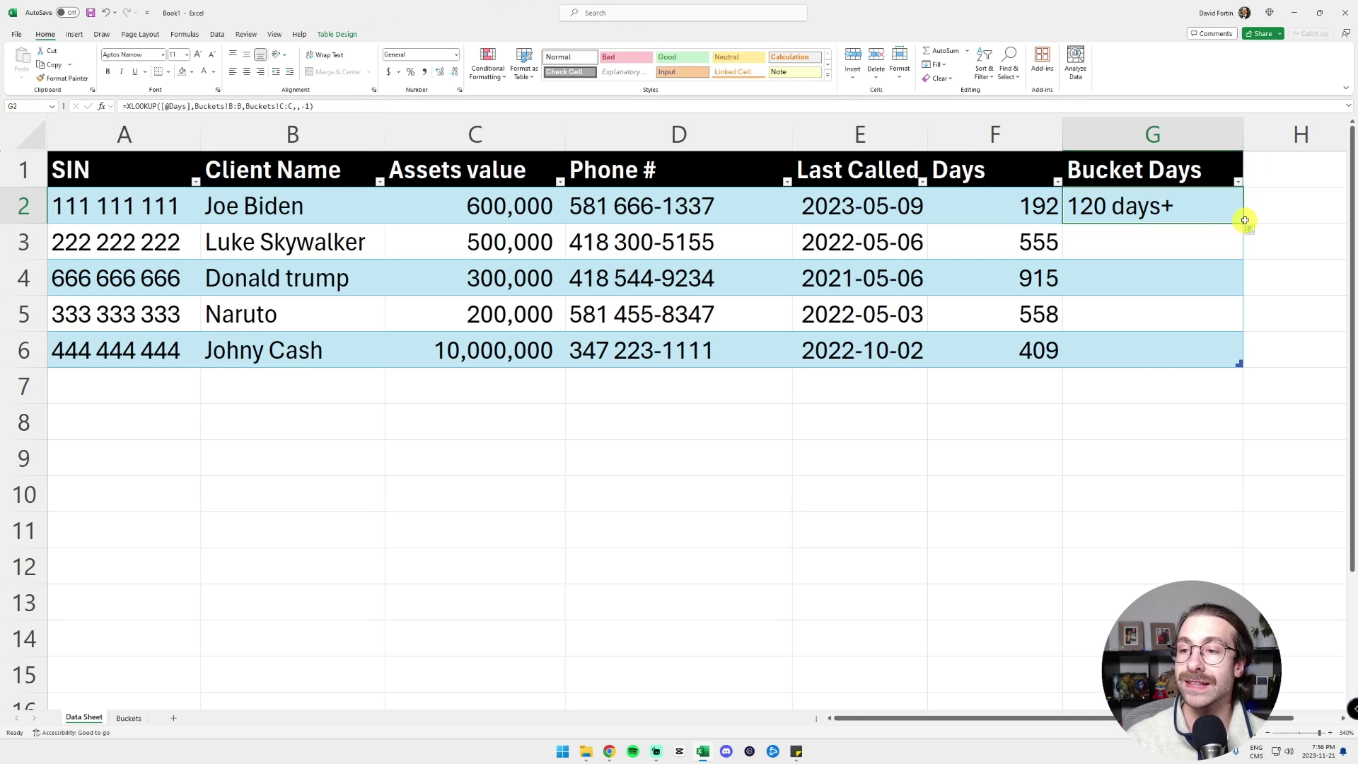
# Copy the Bucket Days formula from G2 down to G6
pyautogui.moveTo(1244, 224); pyautogui.dragTo(1252, 361)
pyautogui.click(1122, 212)
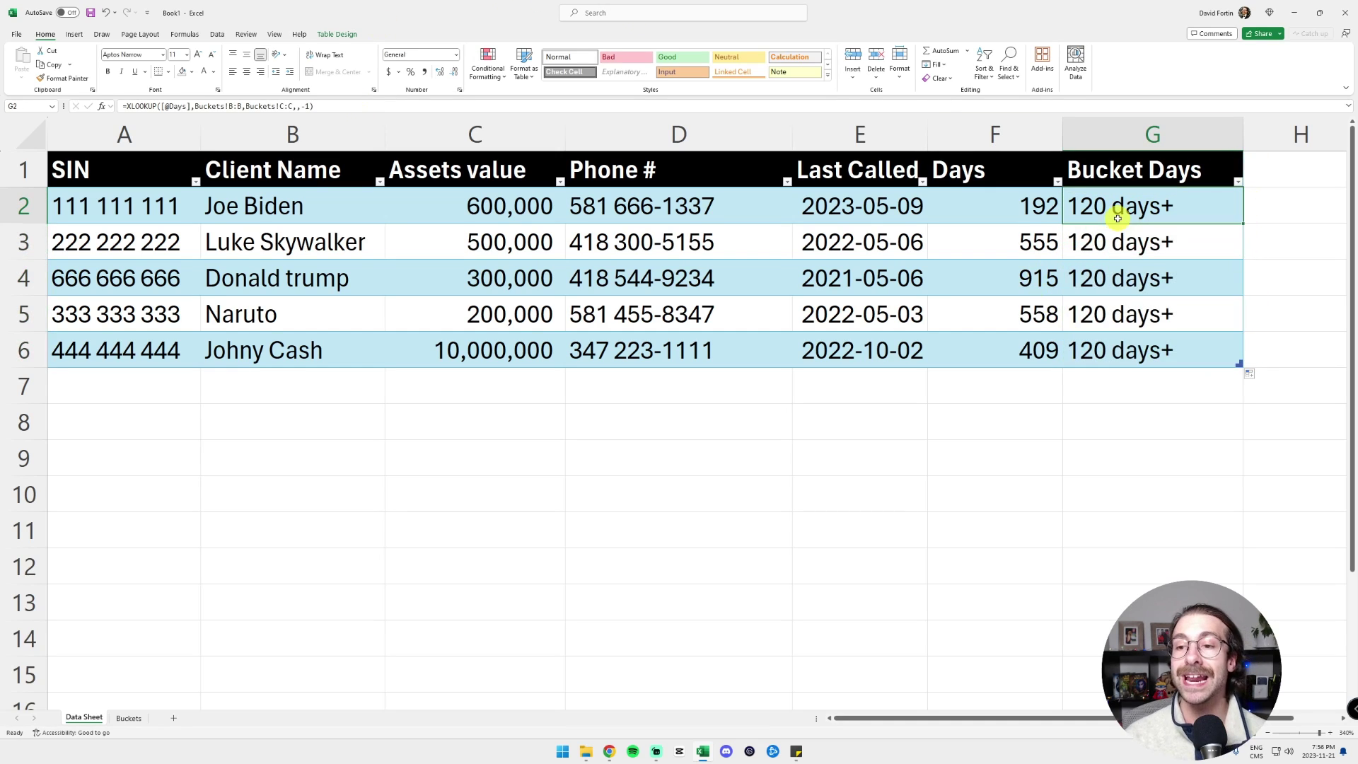
pyautogui.click(1136, 271)
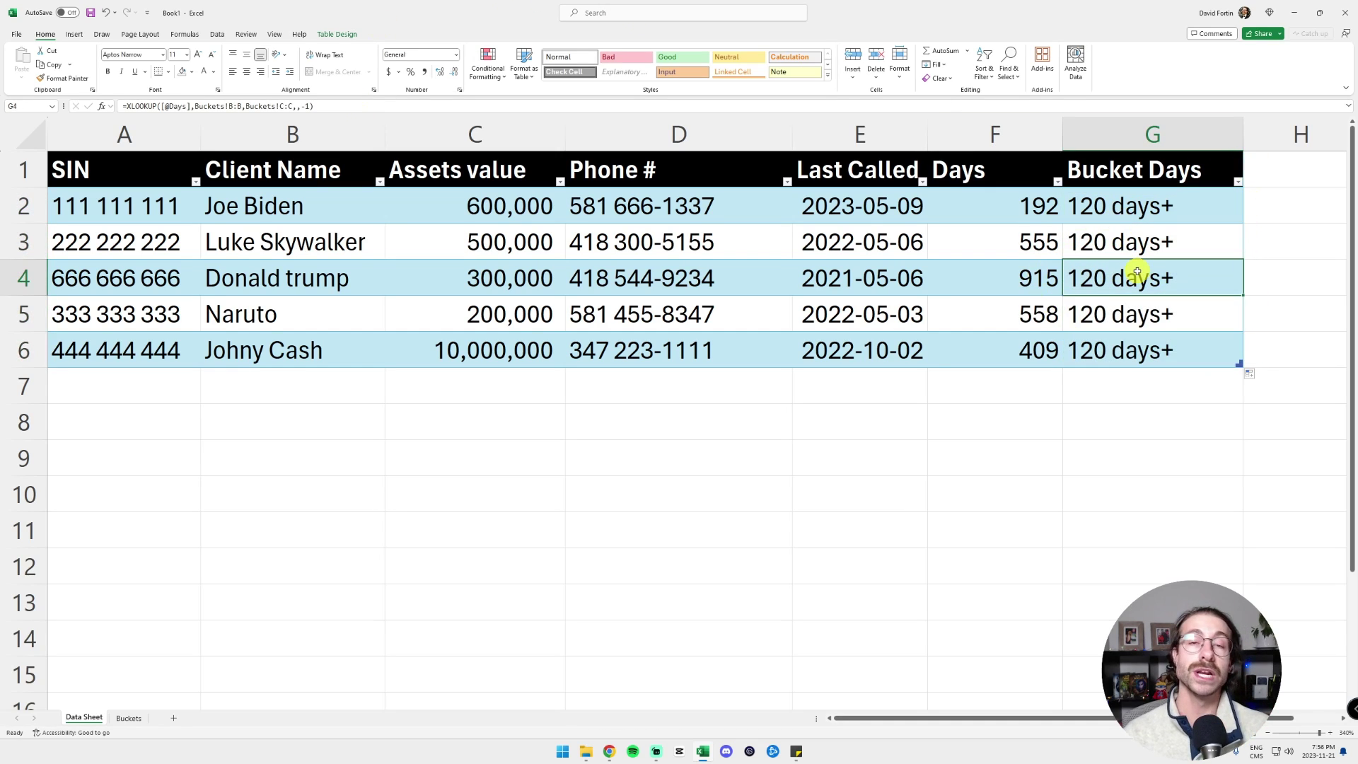
# Set E2 to =DATE(2023,09,01), giving 80 days and '61 to 120 Days' in row 2
pyautogui.click(856, 210)
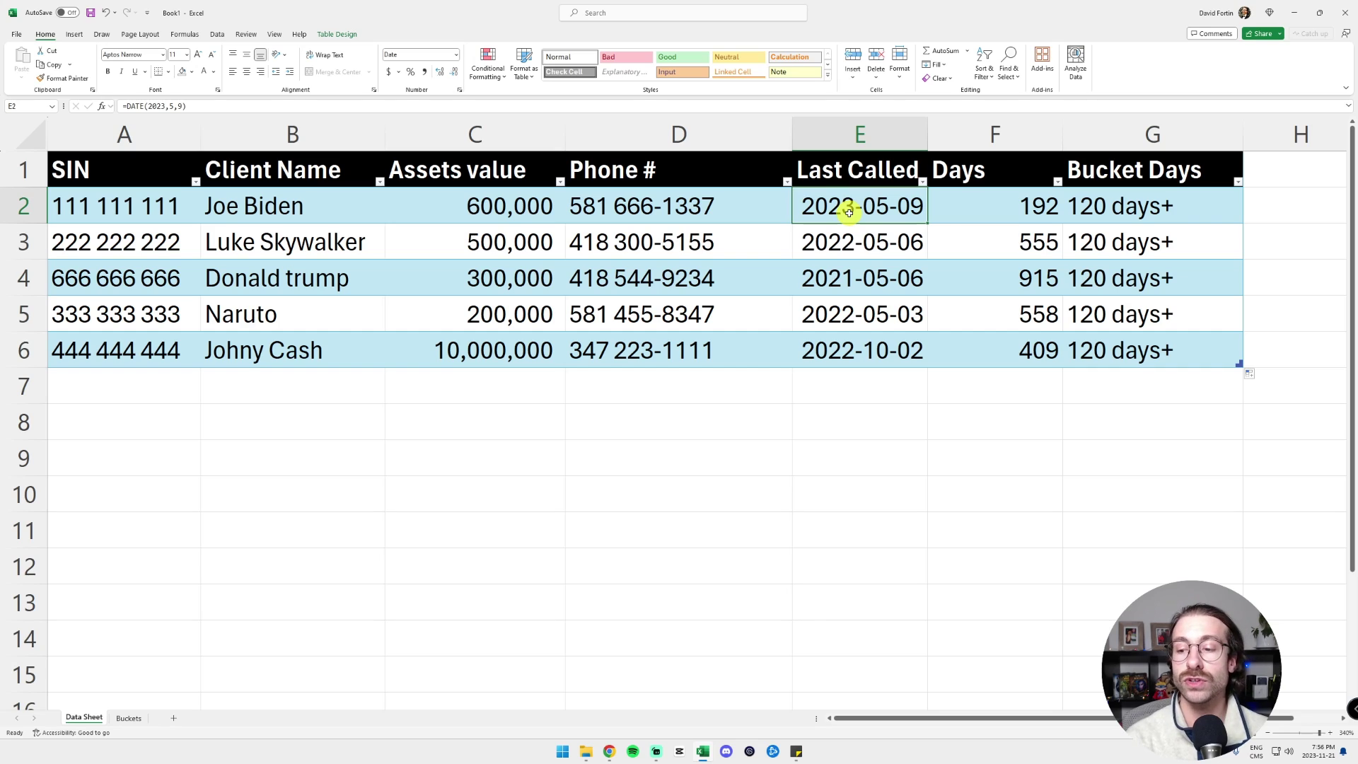
pyautogui.write('=date(20')
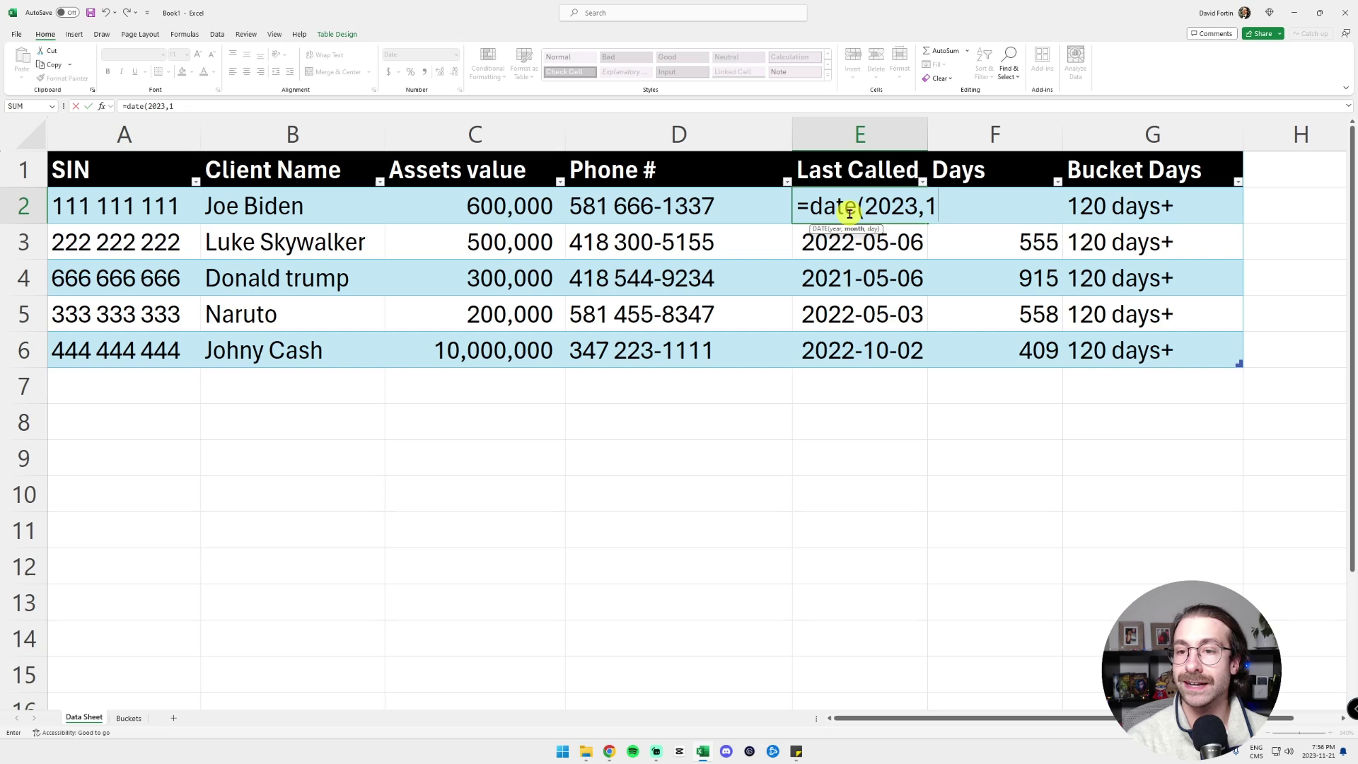
pyautogui.press('Return')
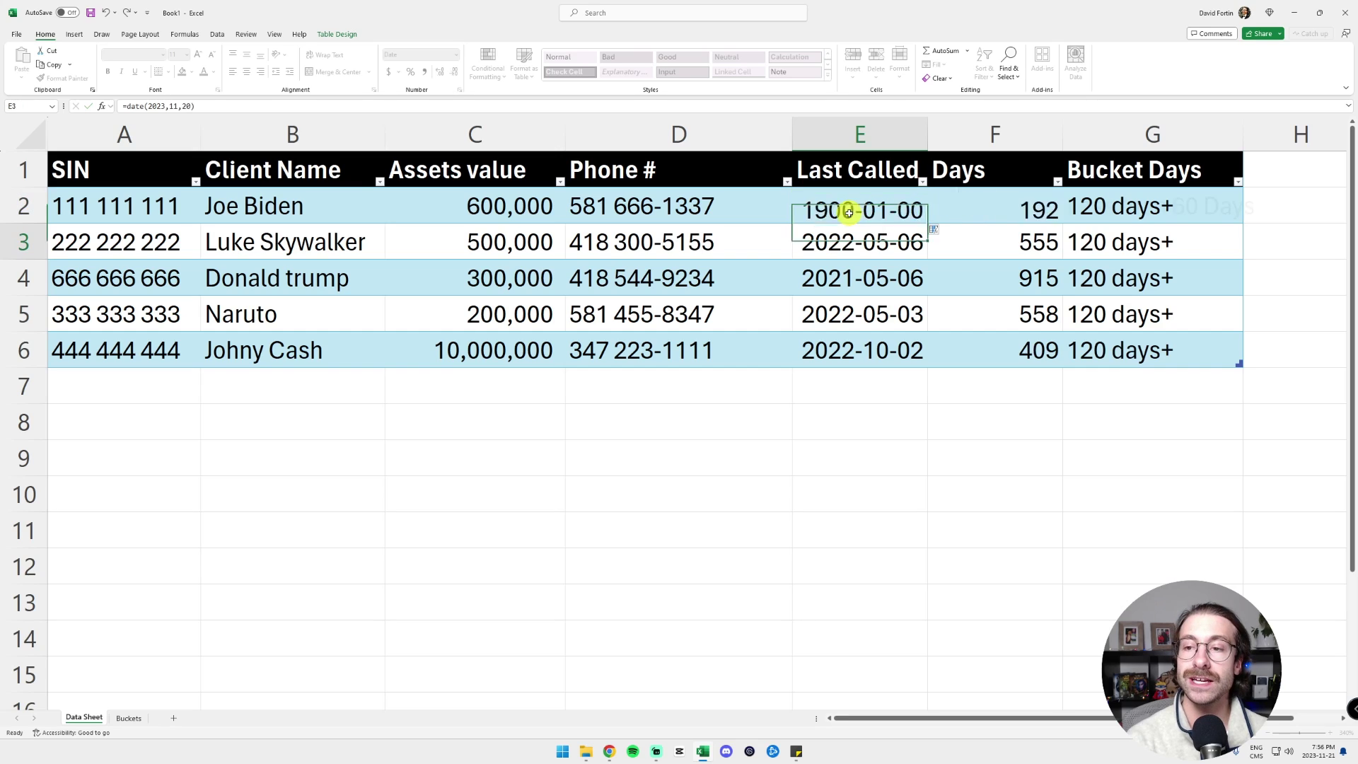
pyautogui.click(1188, 206)
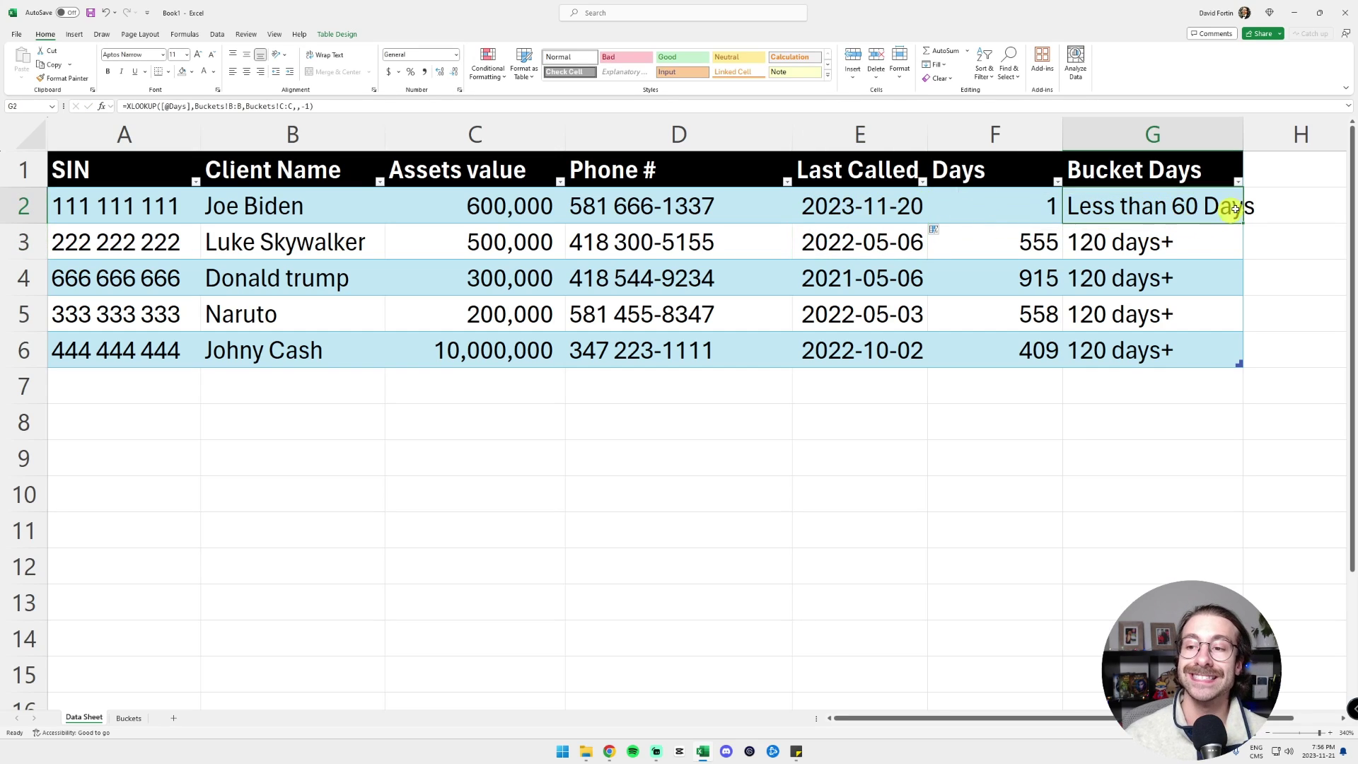
pyautogui.click(844, 206)
pyautogui.press('F2')
pyautogui.press('Escape')
pyautogui.write('=date(2023,')
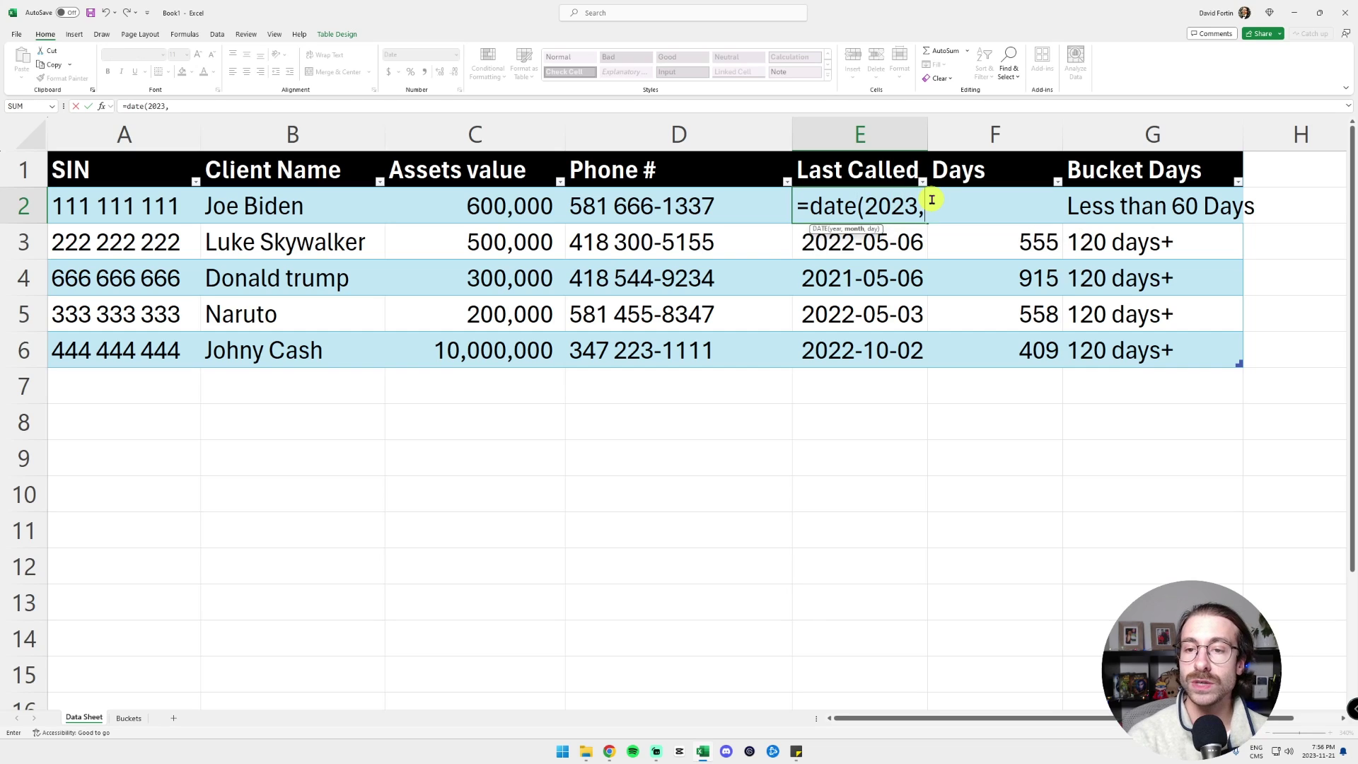
pyautogui.write('09,01')
pyautogui.press('Return')
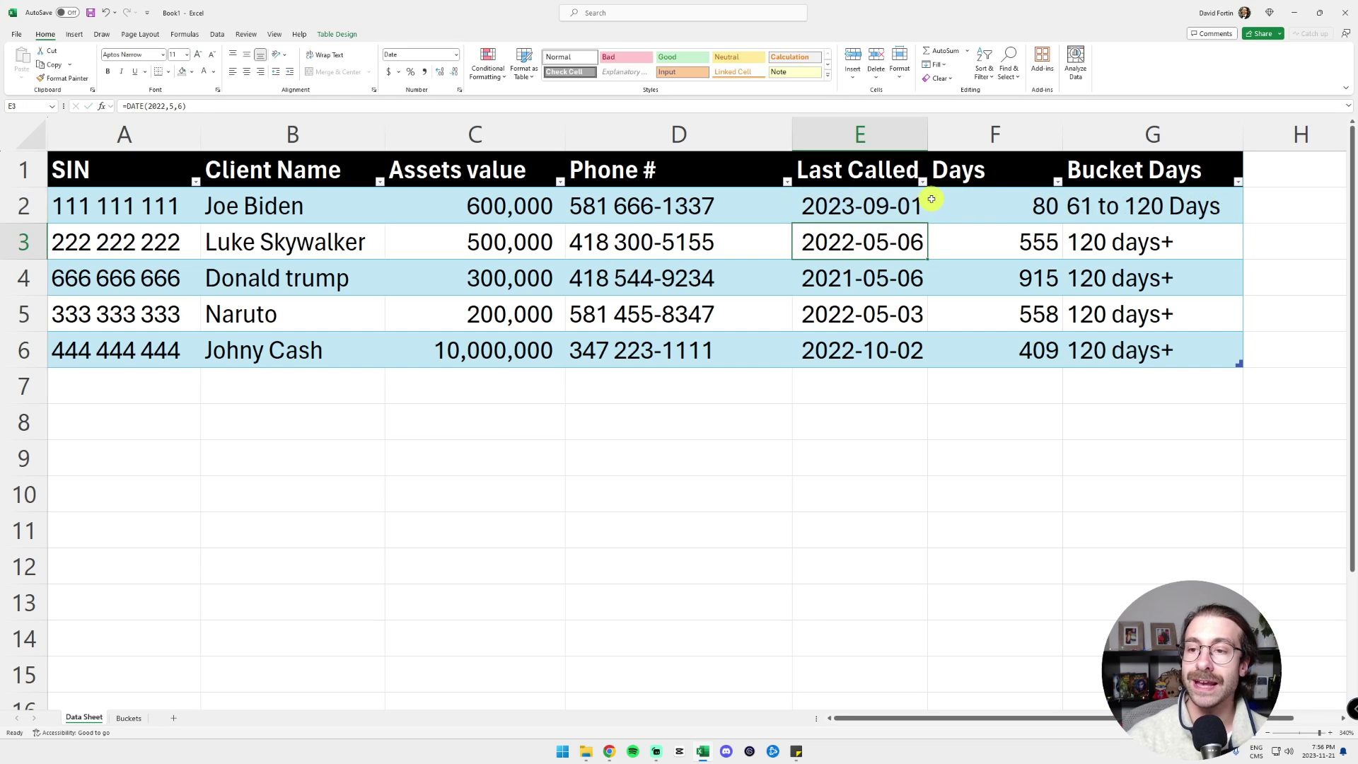
pyautogui.click(1005, 201)
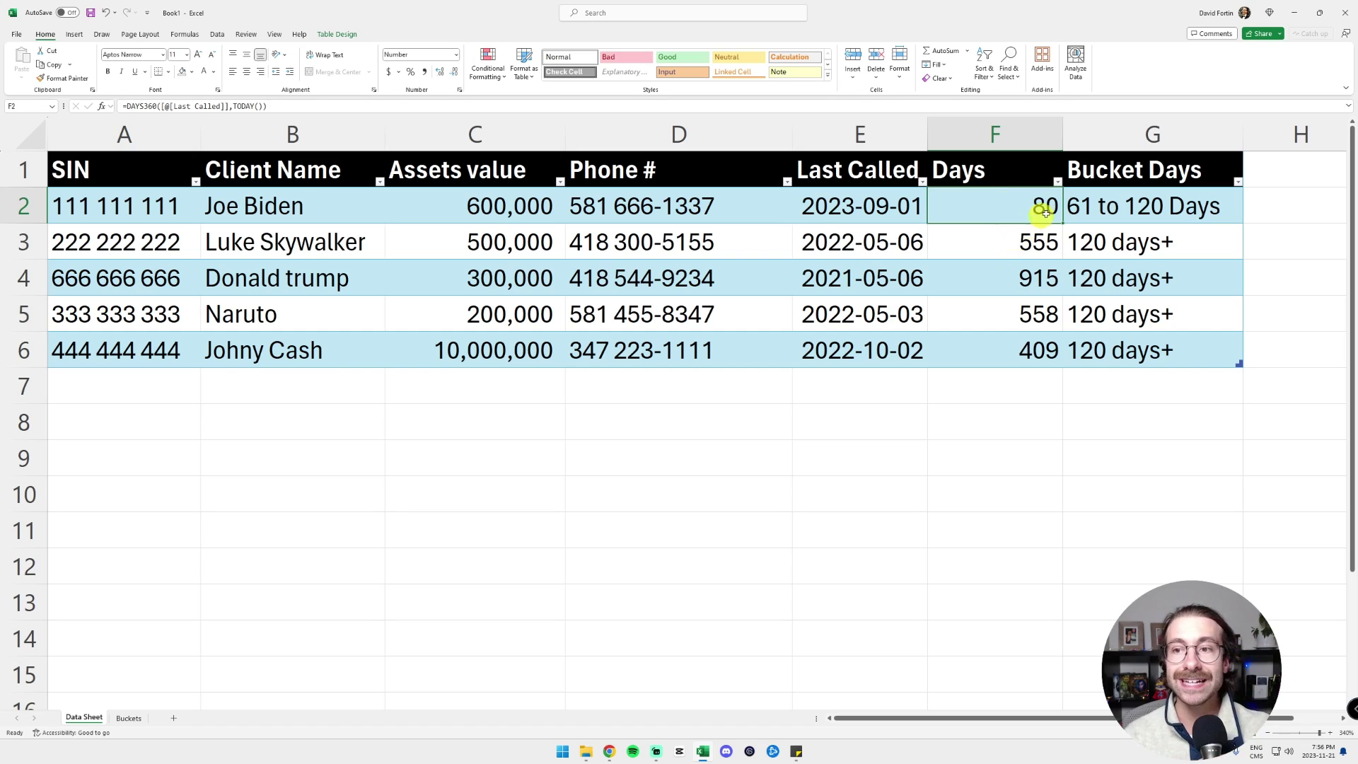
pyautogui.click(1140, 207)
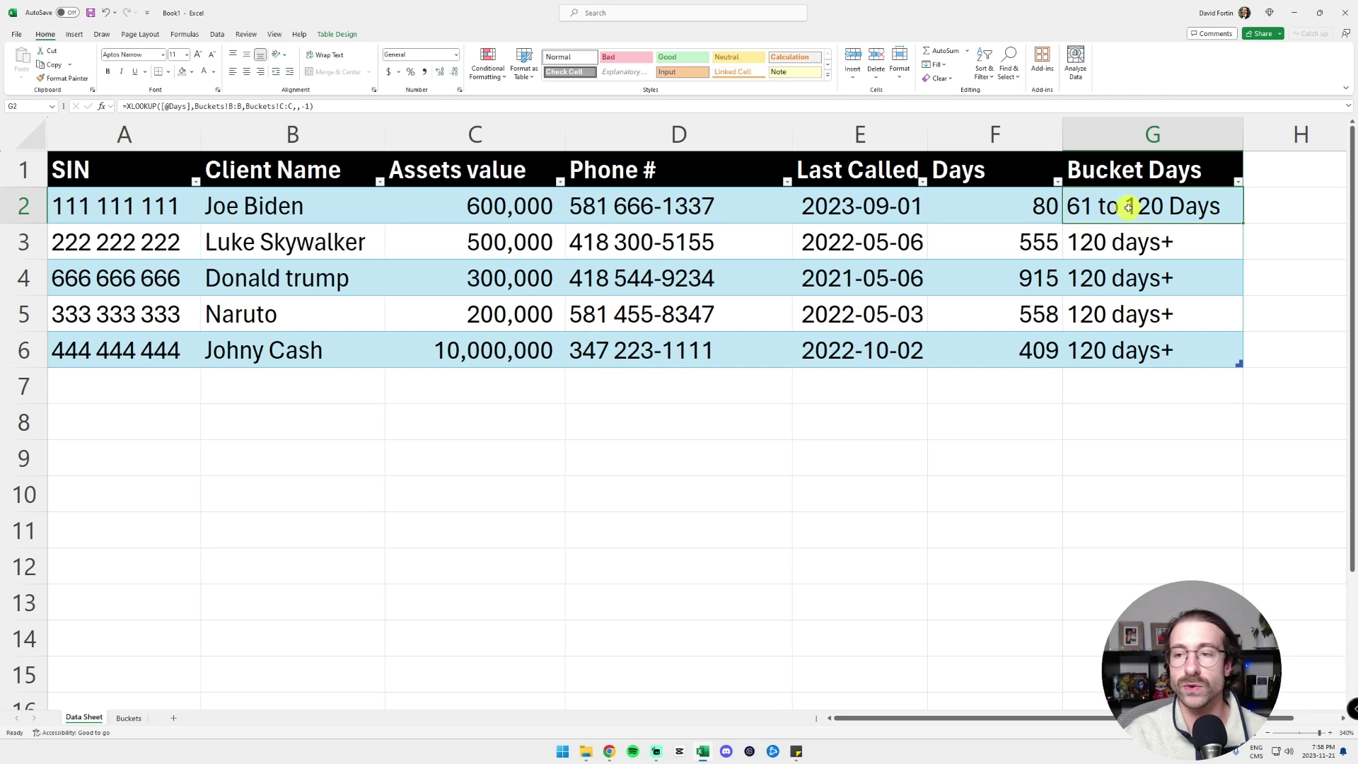
# Start a new formula-based conditional formatting rule with condition =$G2=Buckets!$C$4
pyautogui.click(493, 78)
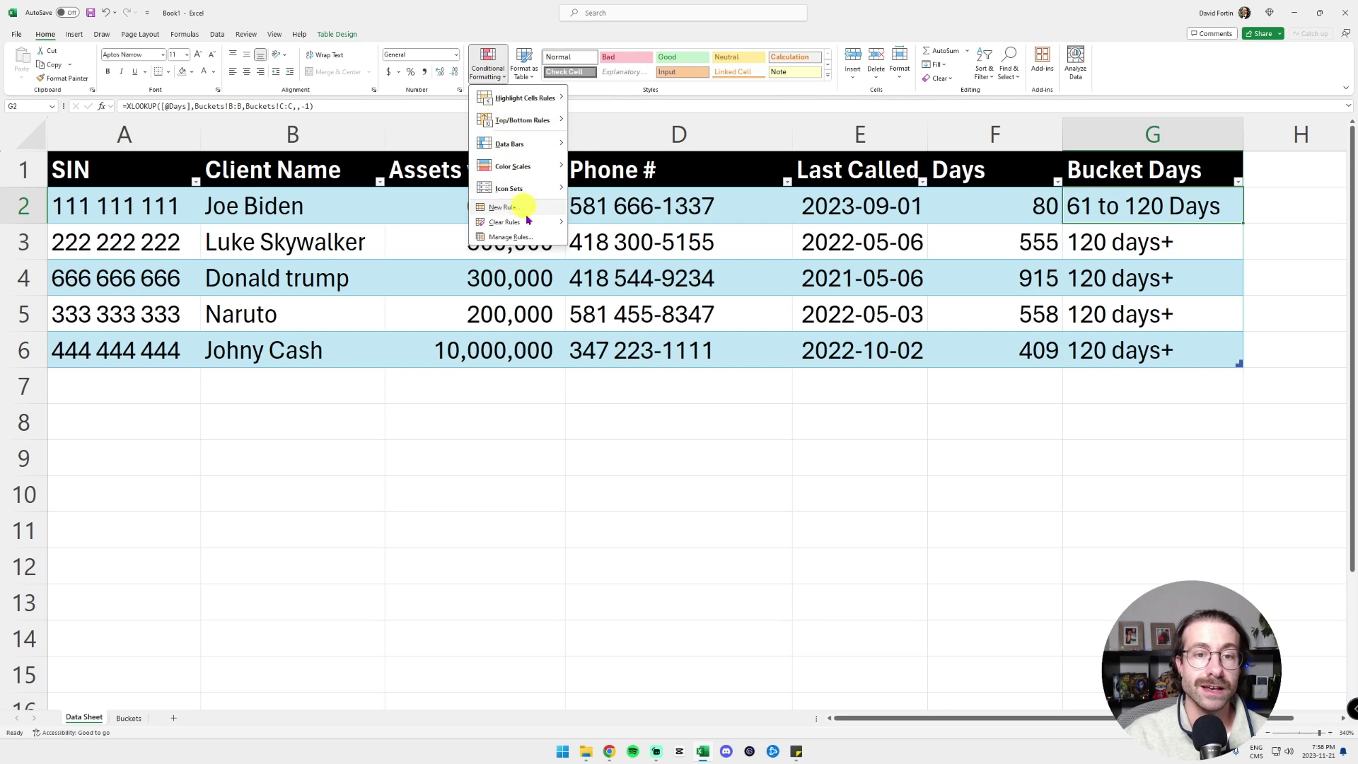
pyautogui.click(529, 238)
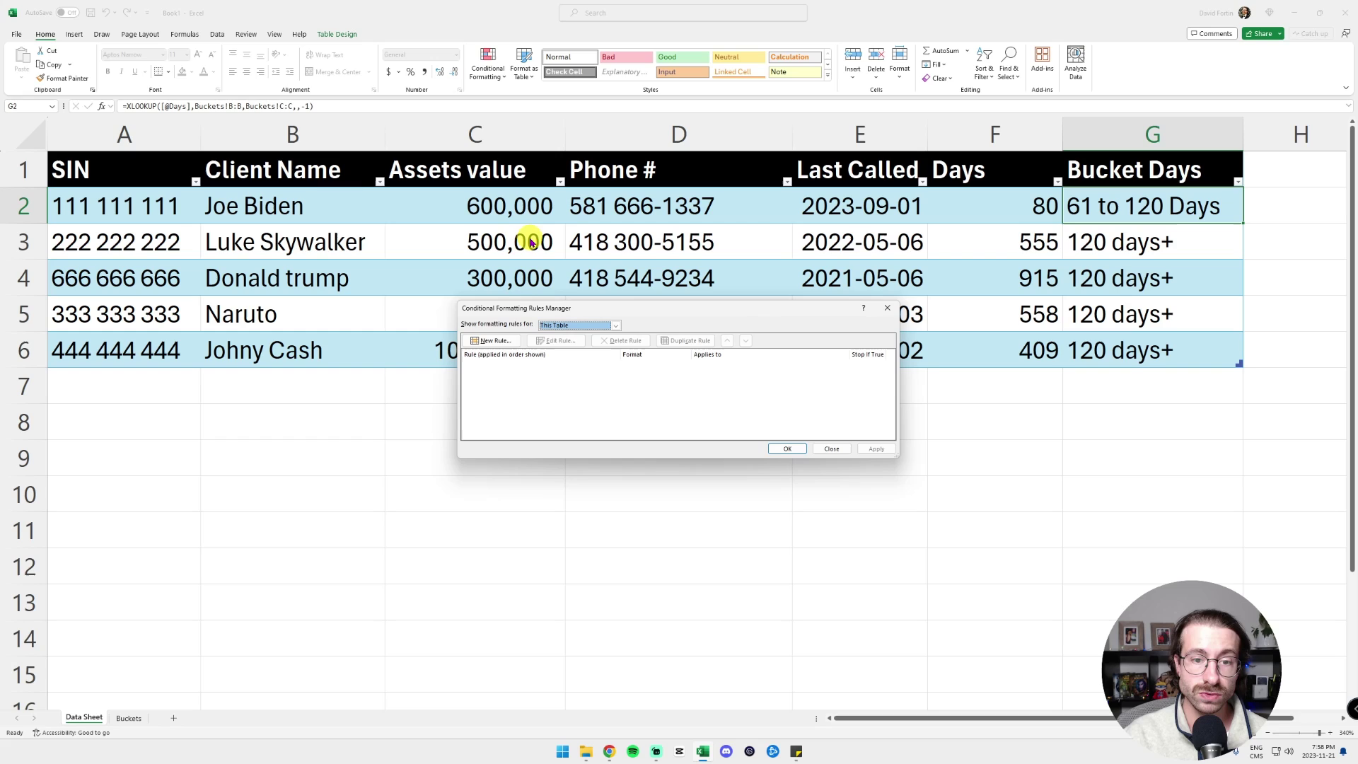
pyautogui.click(504, 343)
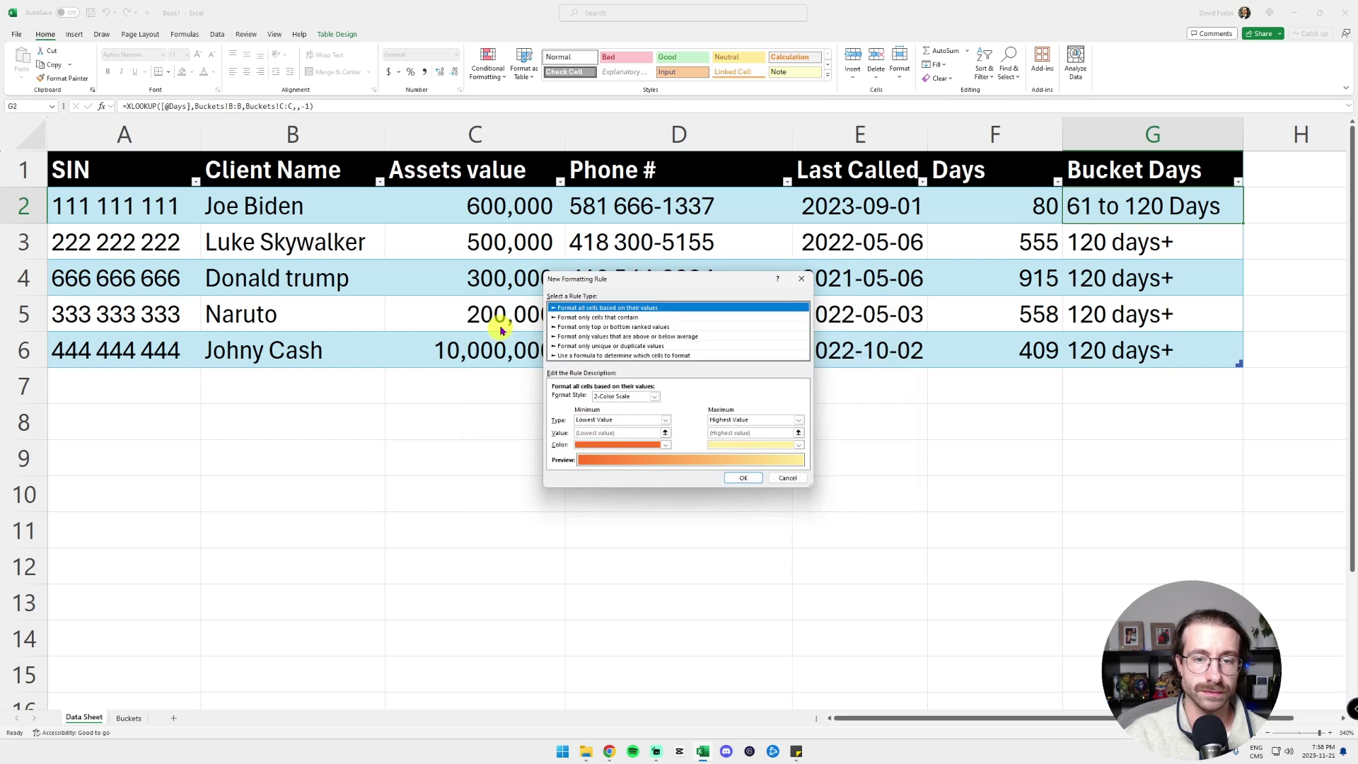
pyautogui.click(571, 356)
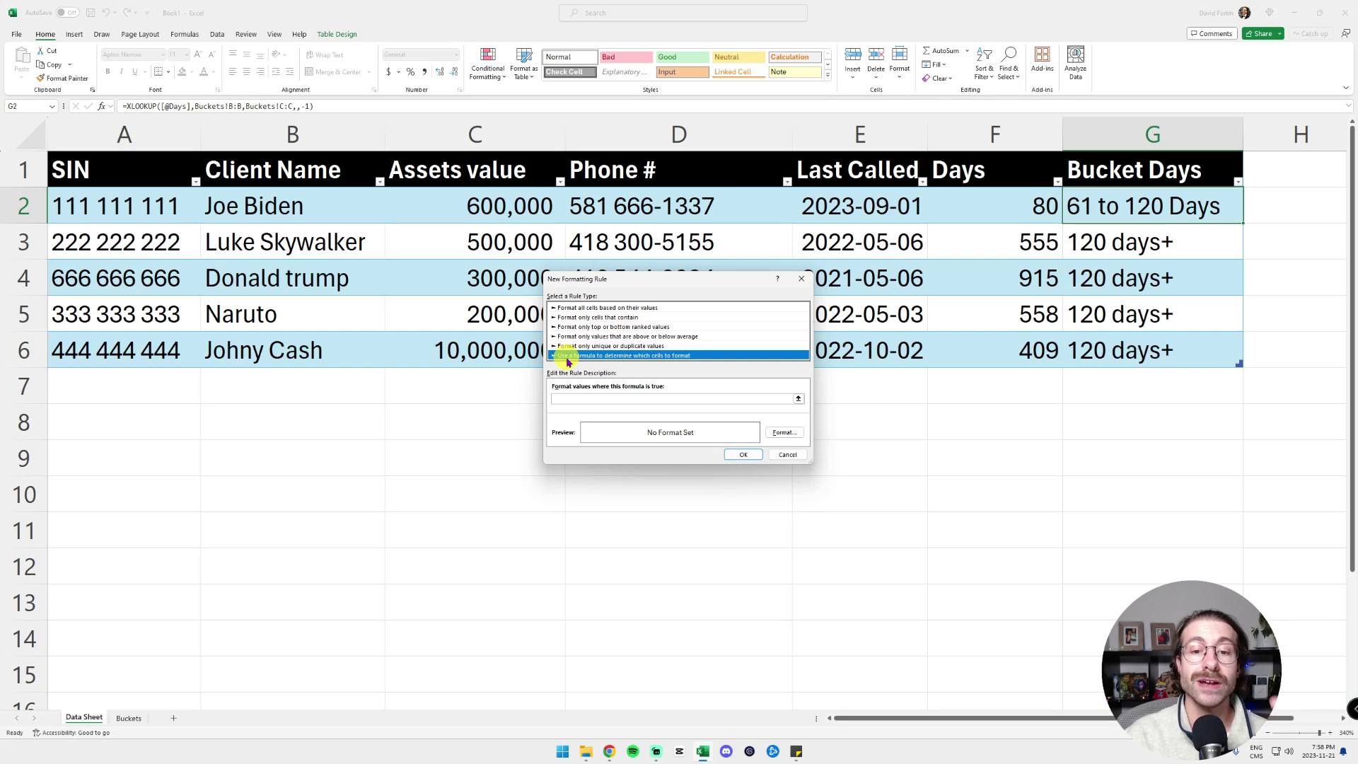
pyautogui.click(621, 402)
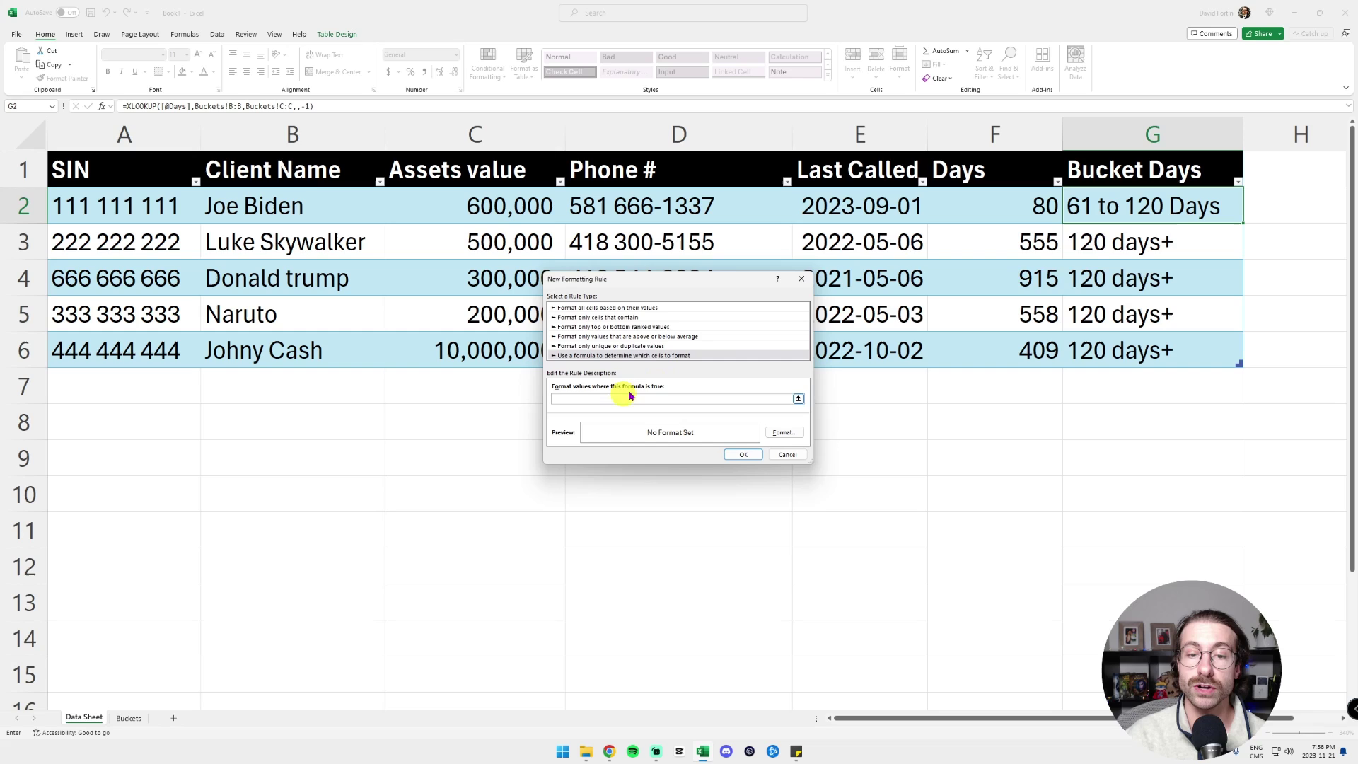
pyautogui.write('=')
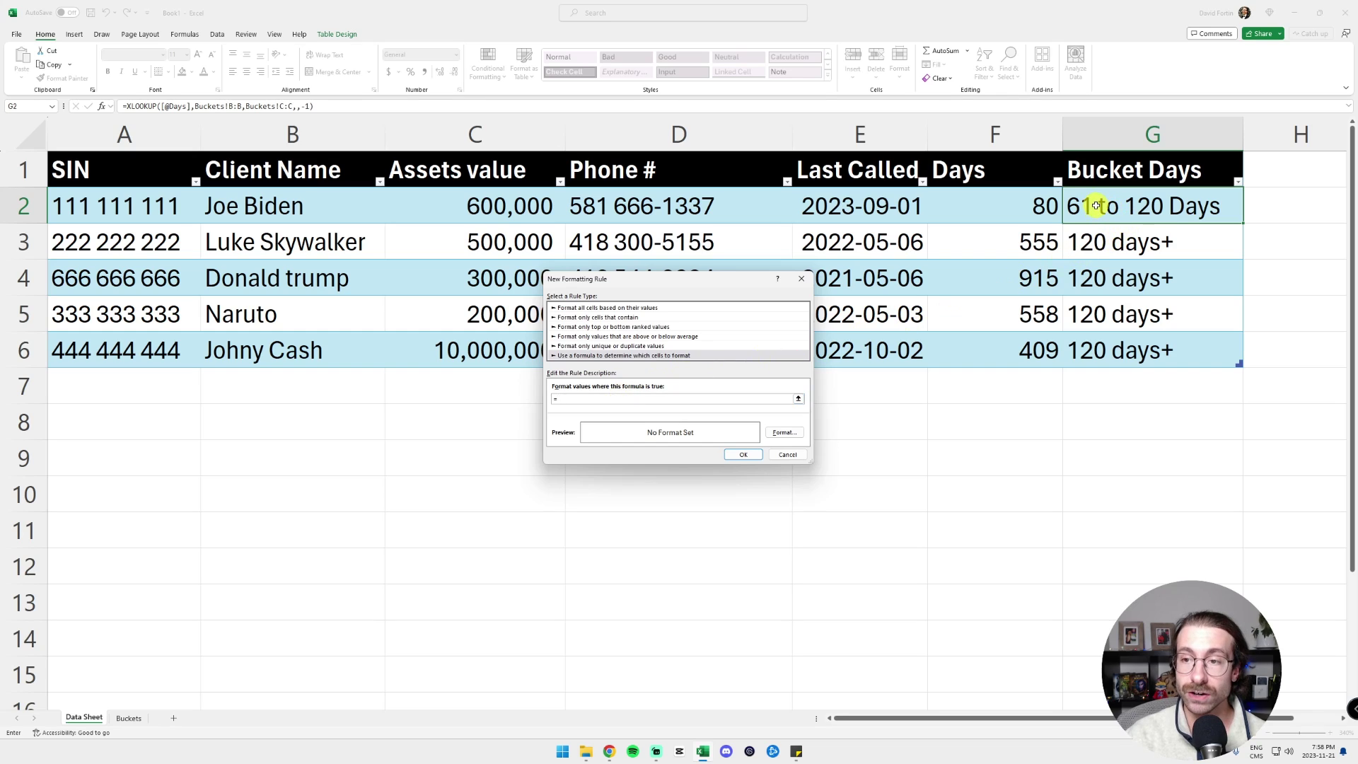
pyautogui.click(1095, 206)
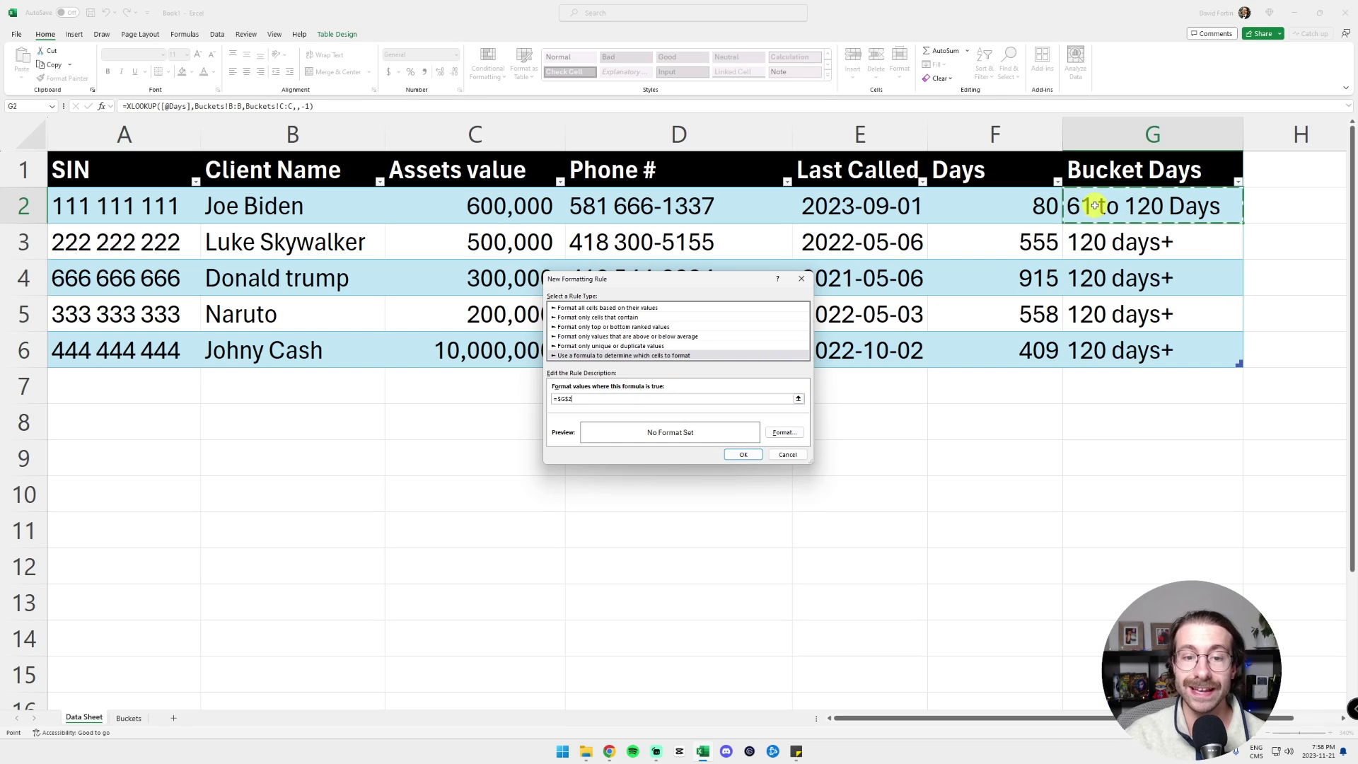
pyautogui.click(566, 396)
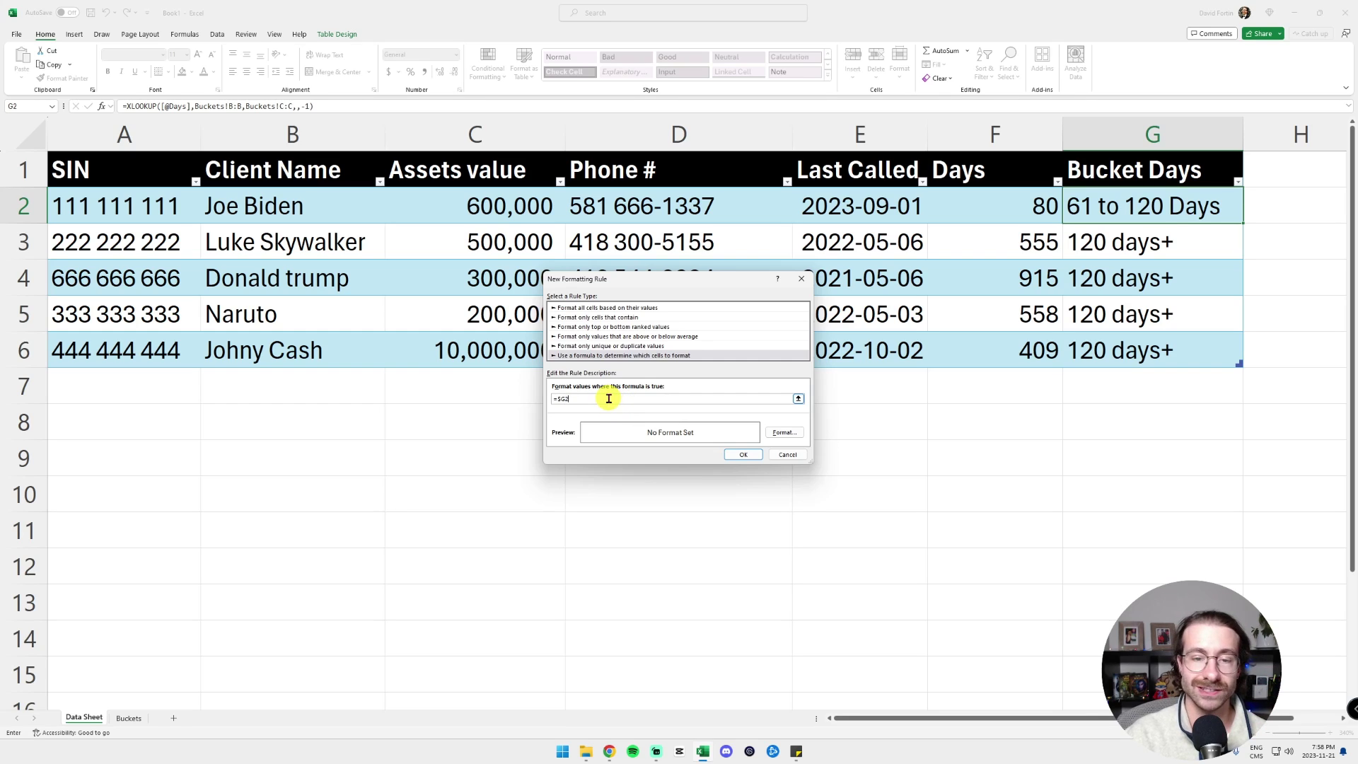
pyautogui.write('=')
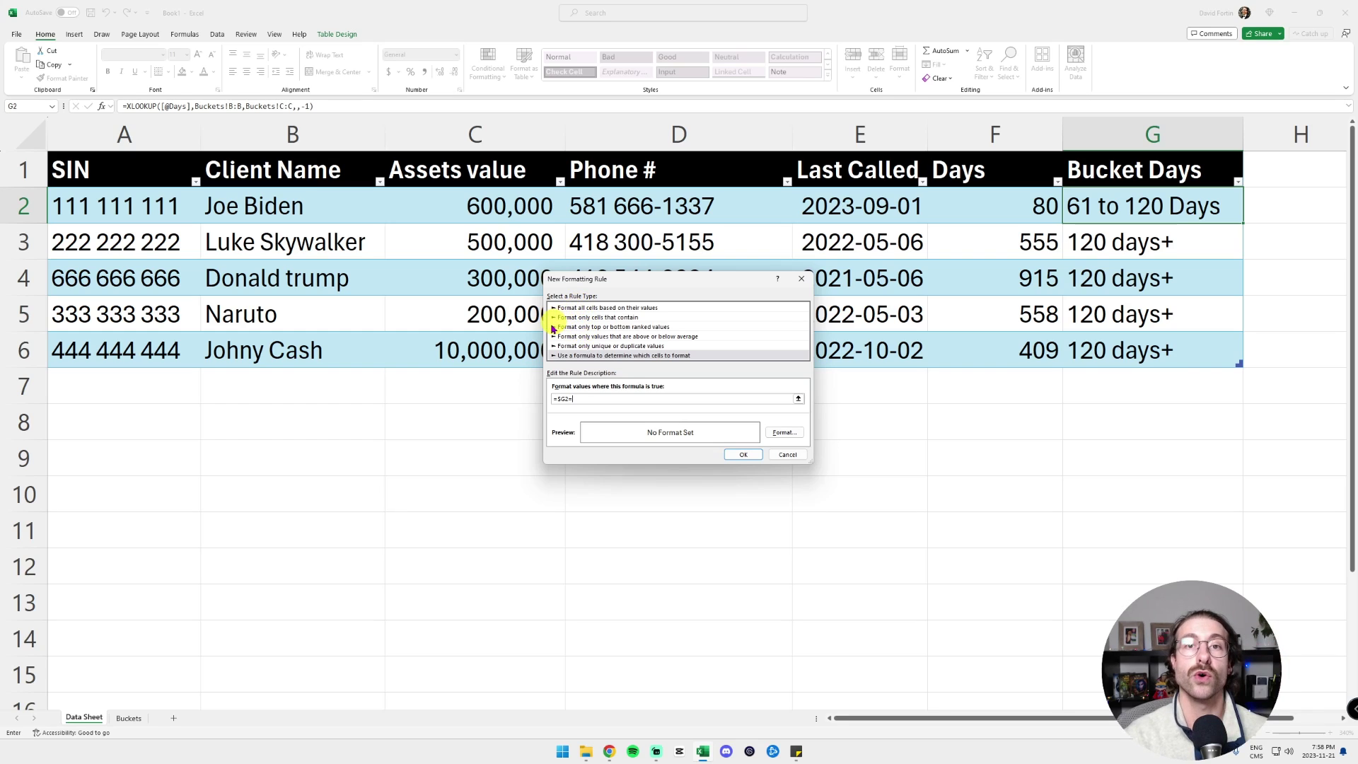
pyautogui.click(129, 718)
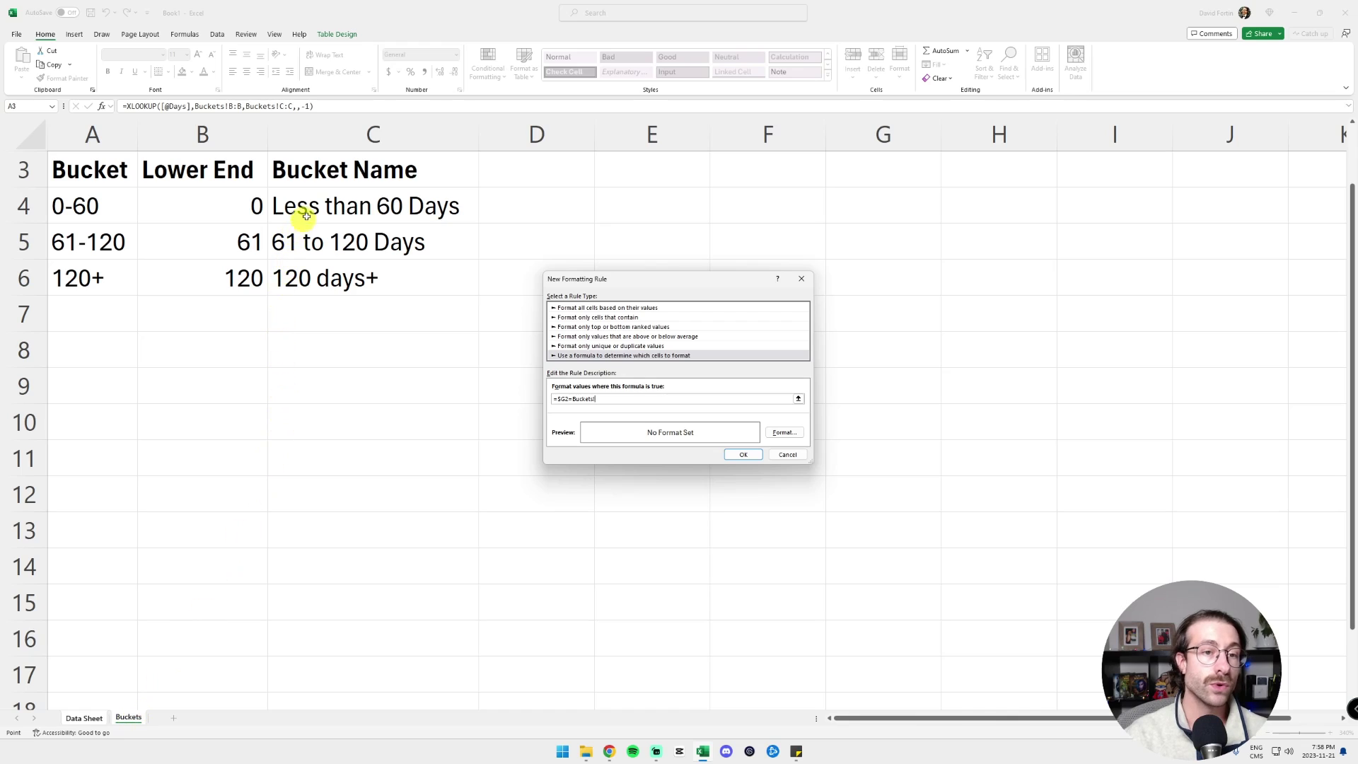
pyautogui.click(323, 205)
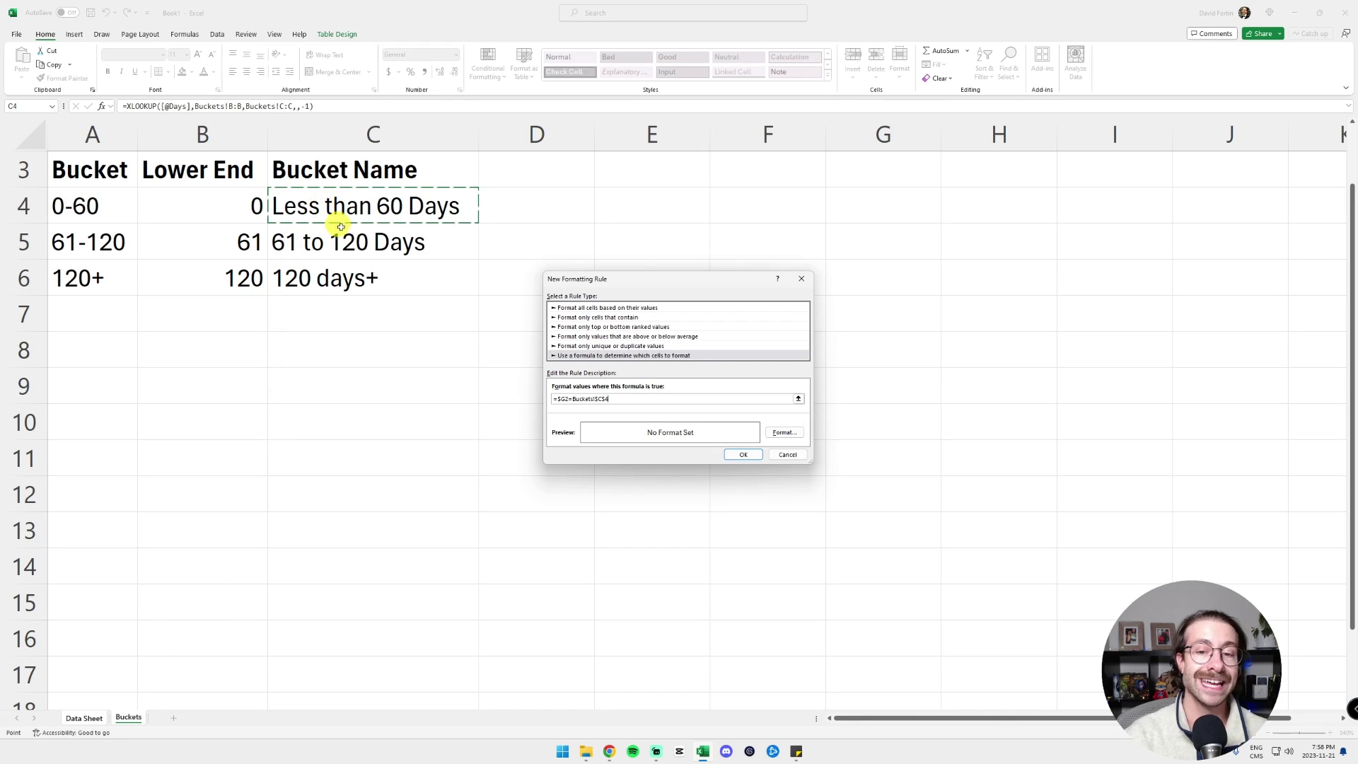
# Give the rule a light-green fill
pyautogui.click(776, 433)
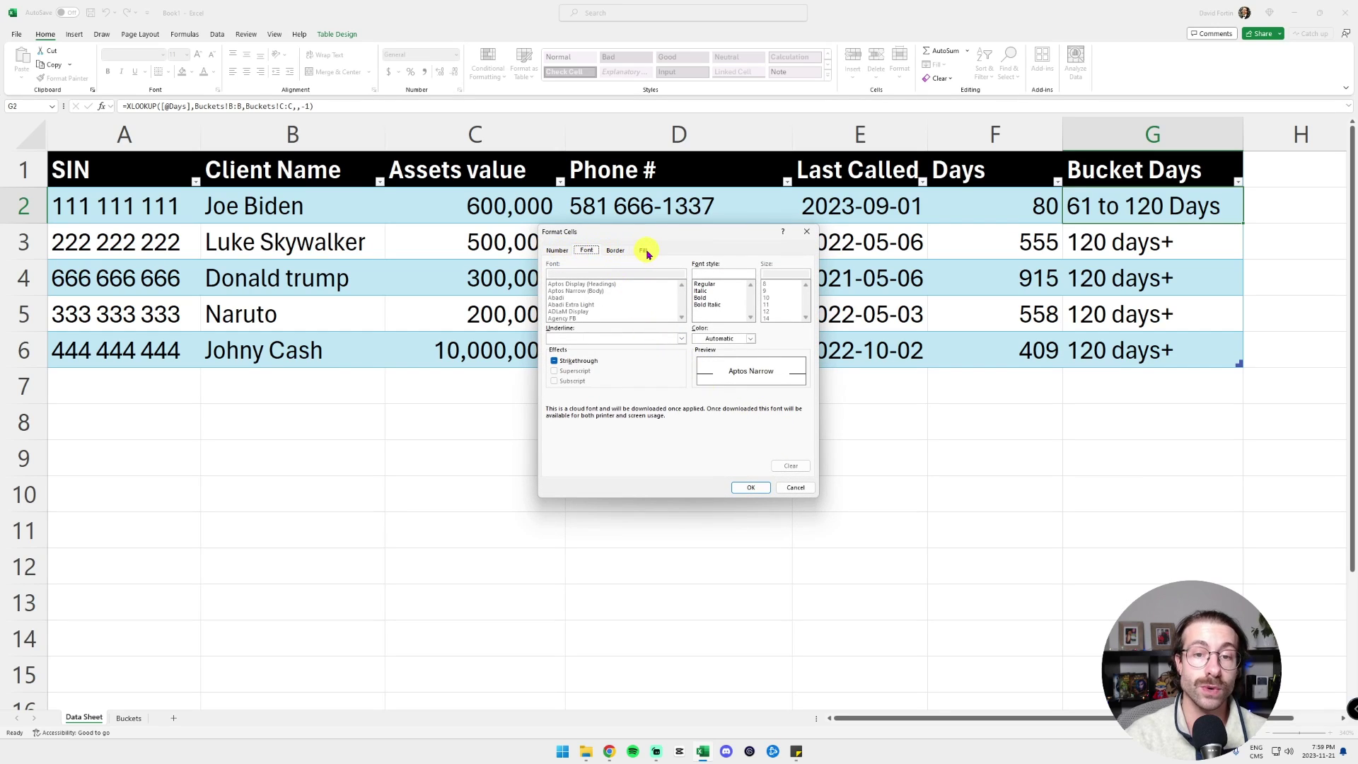
pyautogui.click(644, 251)
pyautogui.click(595, 354)
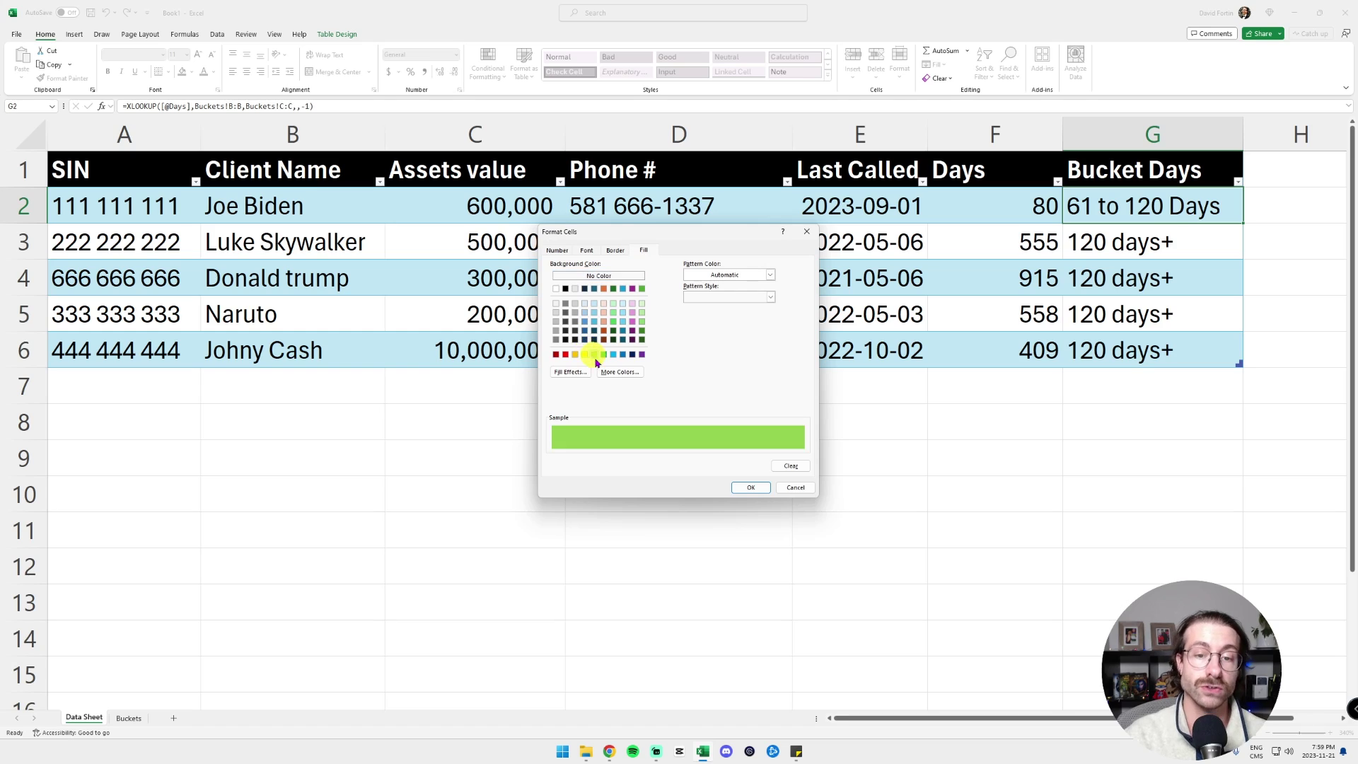
pyautogui.click(750, 488)
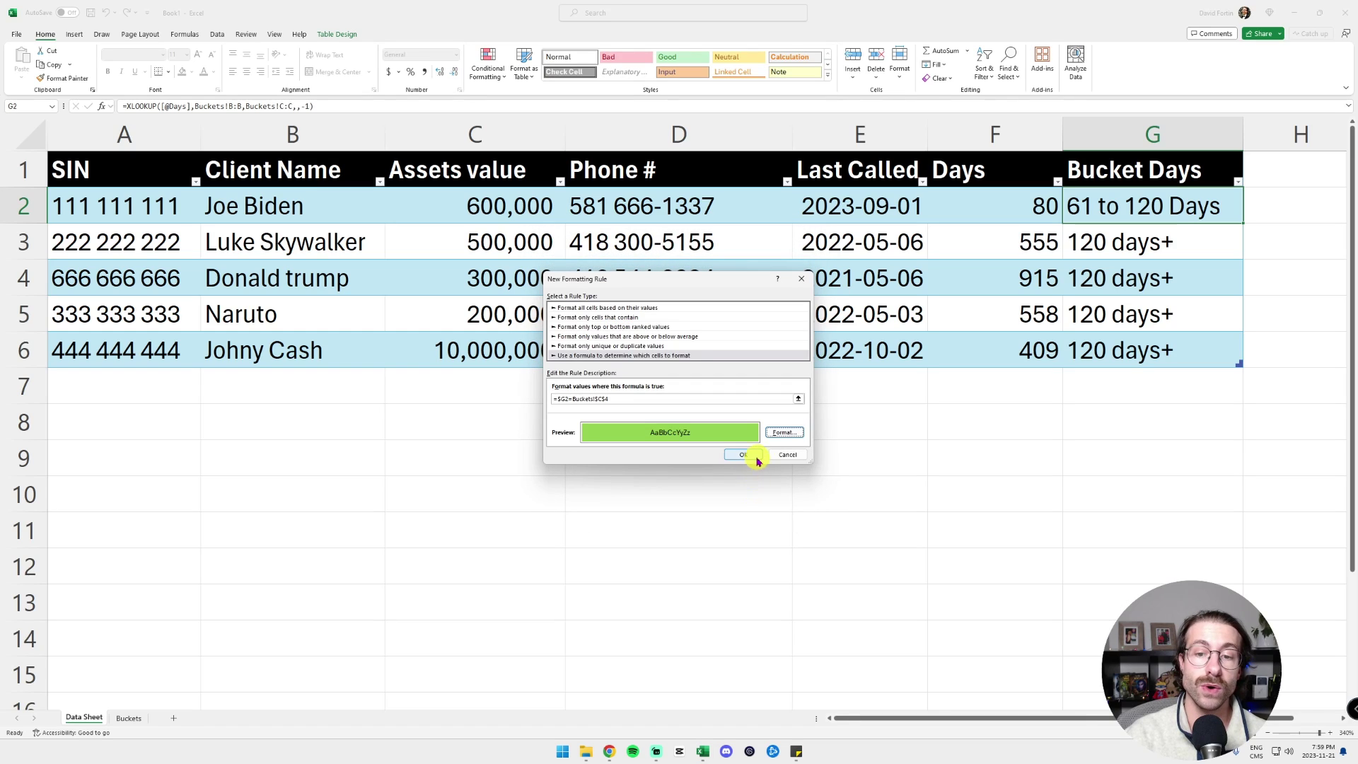
# Save the green rule, duplicate it twice, and make one copy a yellow rule for Buckets!$C$5
pyautogui.click(743, 455)
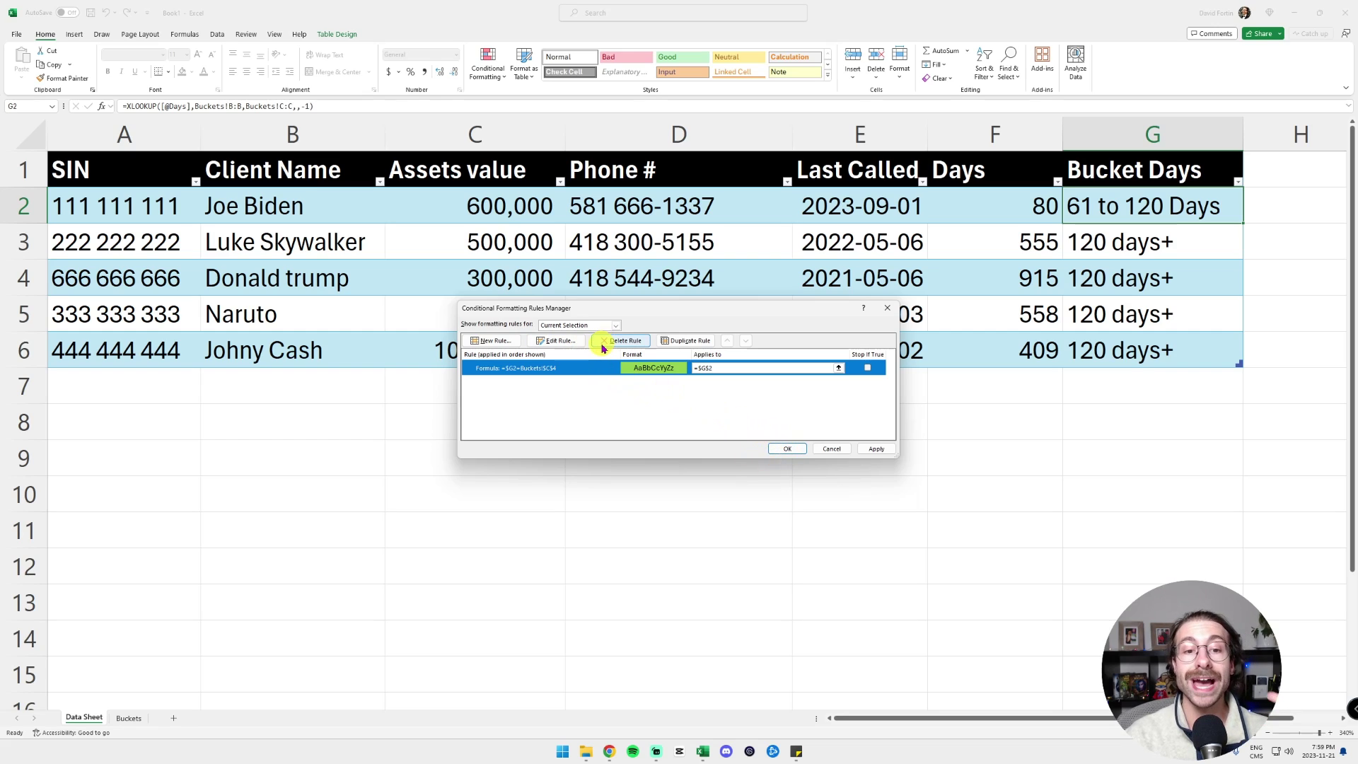
pyautogui.click(681, 342)
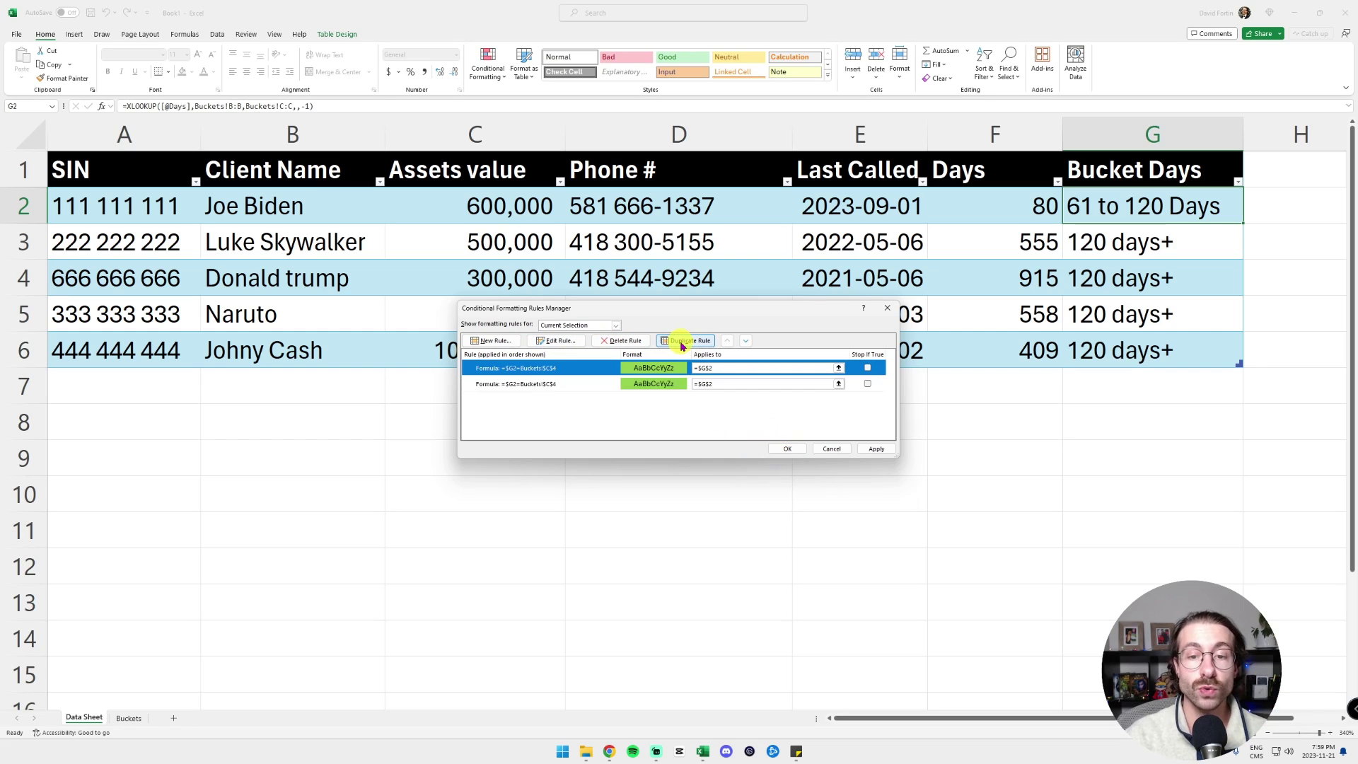
pyautogui.click(681, 342)
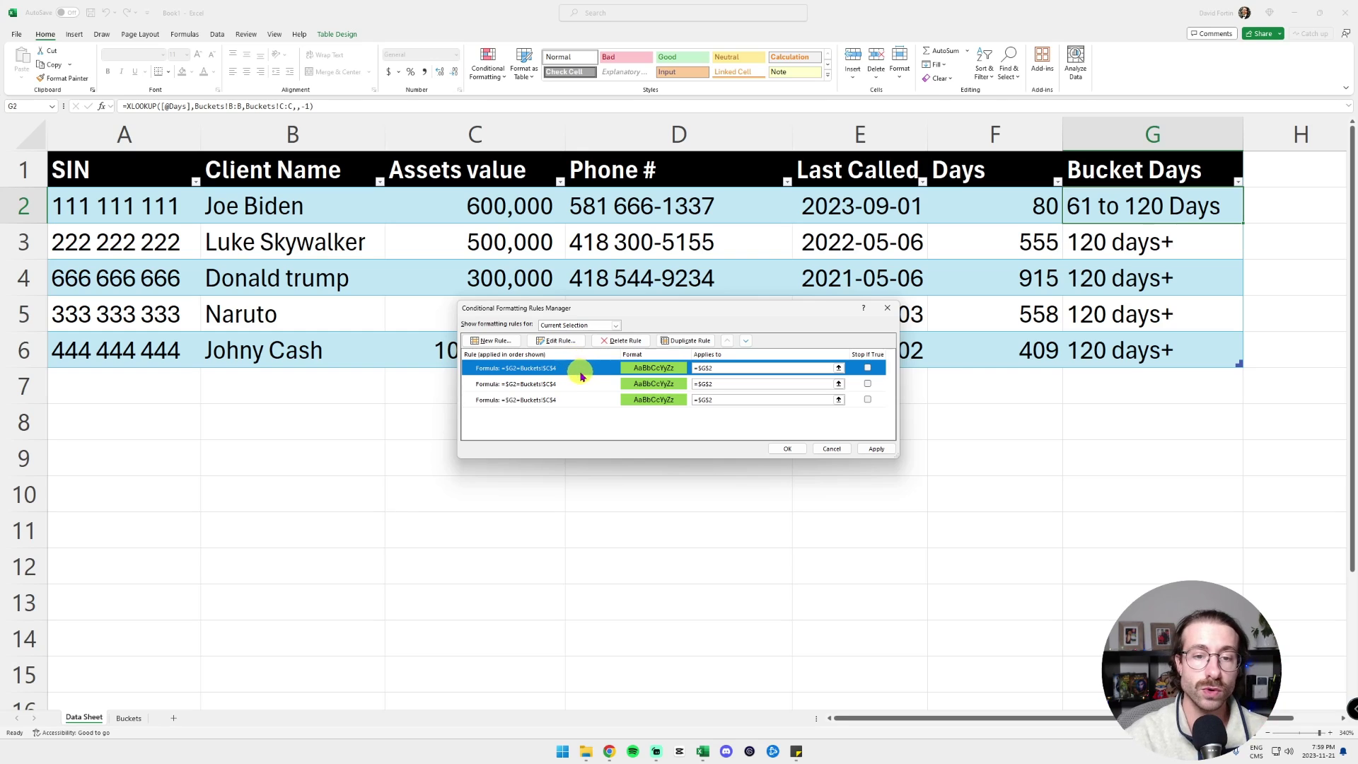
pyautogui.click(558, 341)
pyautogui.click(783, 444)
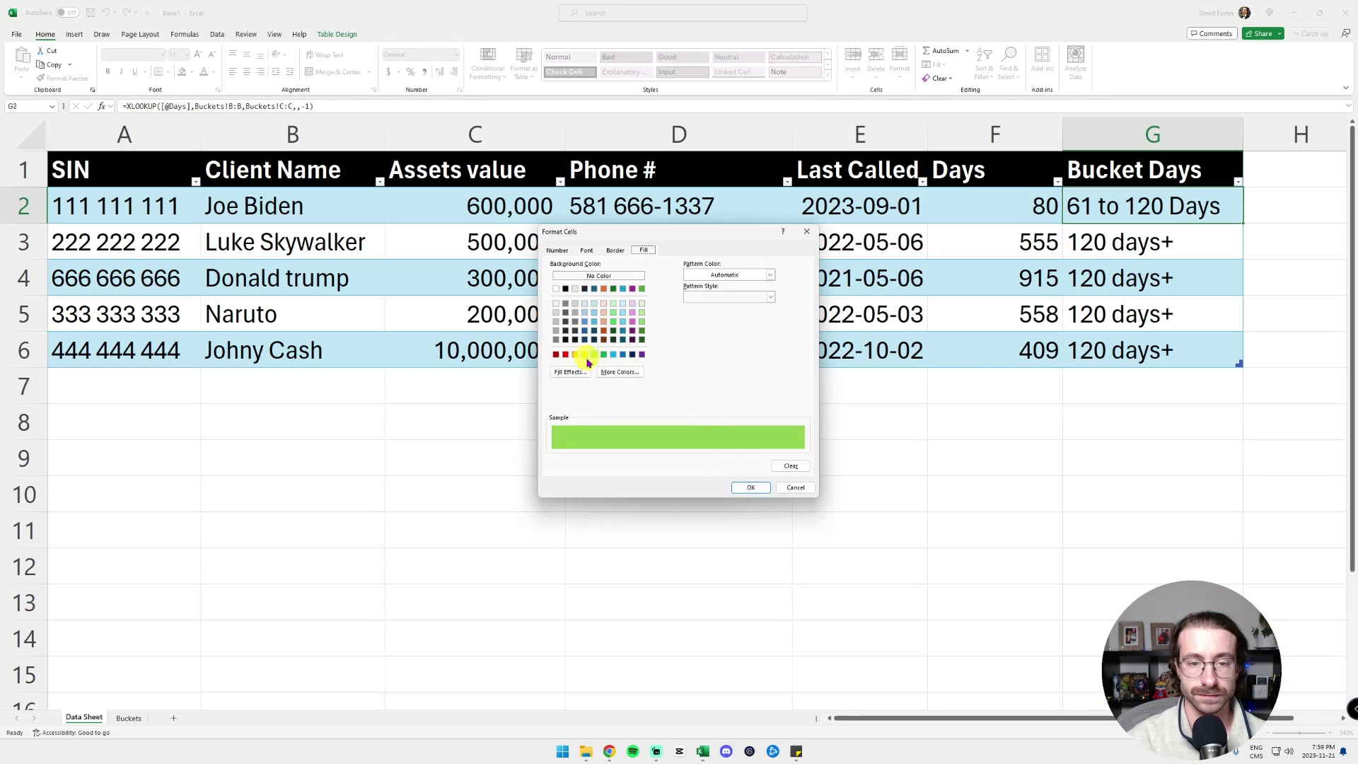
pyautogui.click(583, 356)
pyautogui.click(746, 485)
pyautogui.click(743, 466)
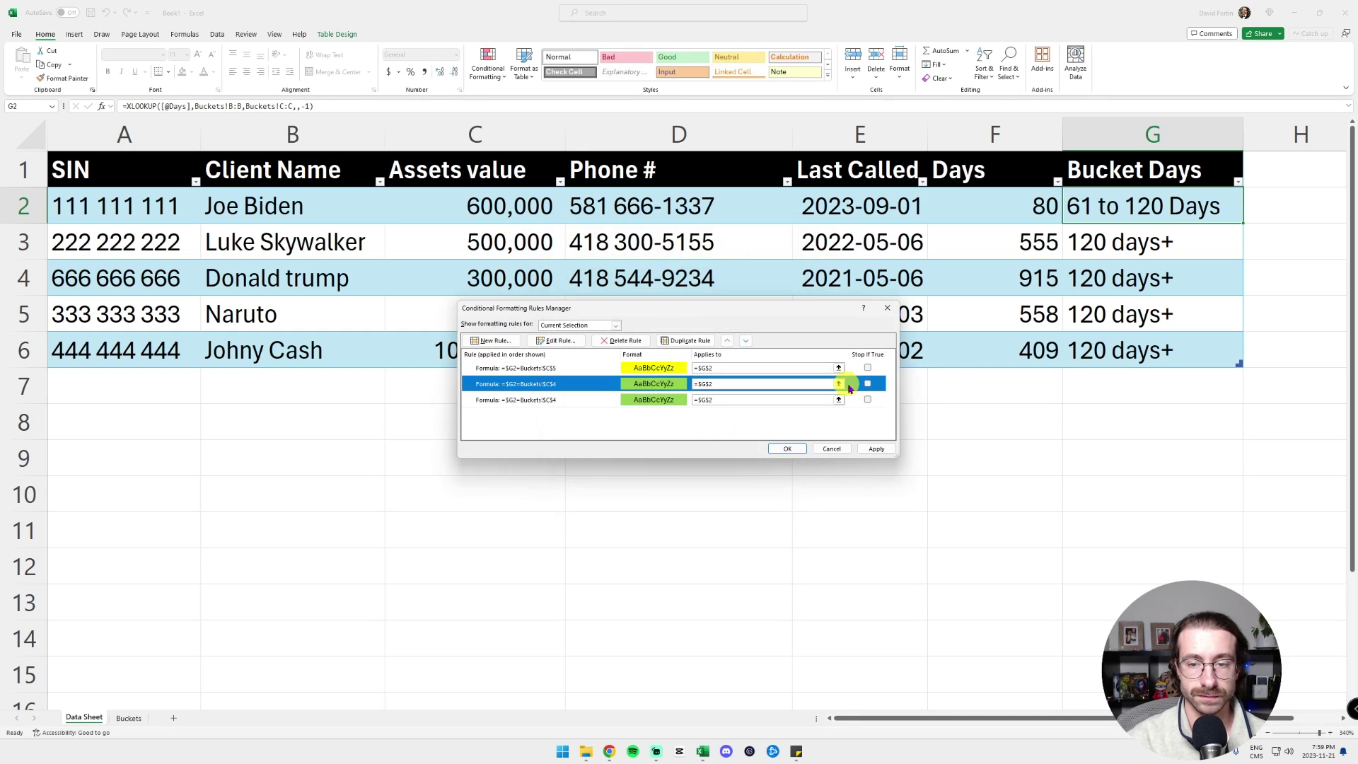
# Change the other copy to Buckets!$C$6 with a red fill, then apply all three rules
pyautogui.click(557, 343)
pyautogui.click(613, 411)
pyautogui.press('BackSpace')
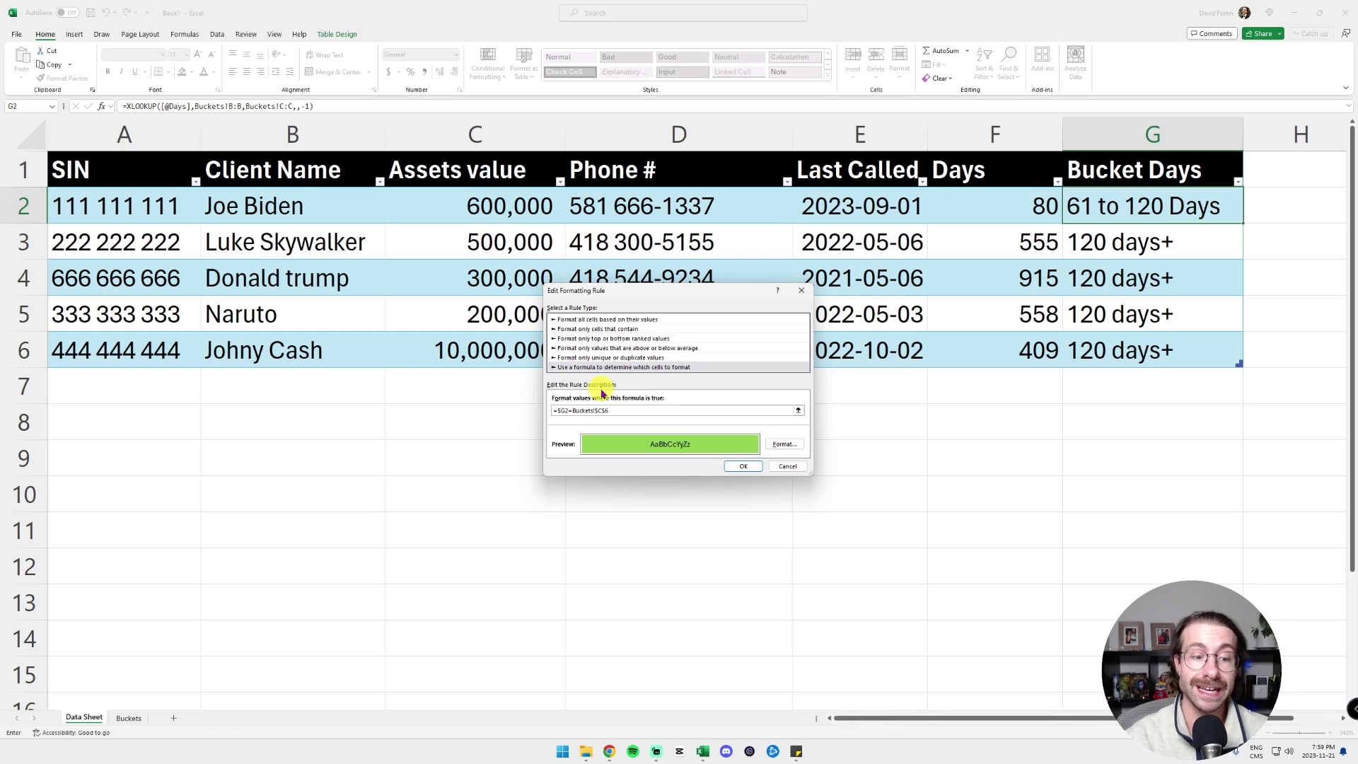
pyautogui.click(781, 444)
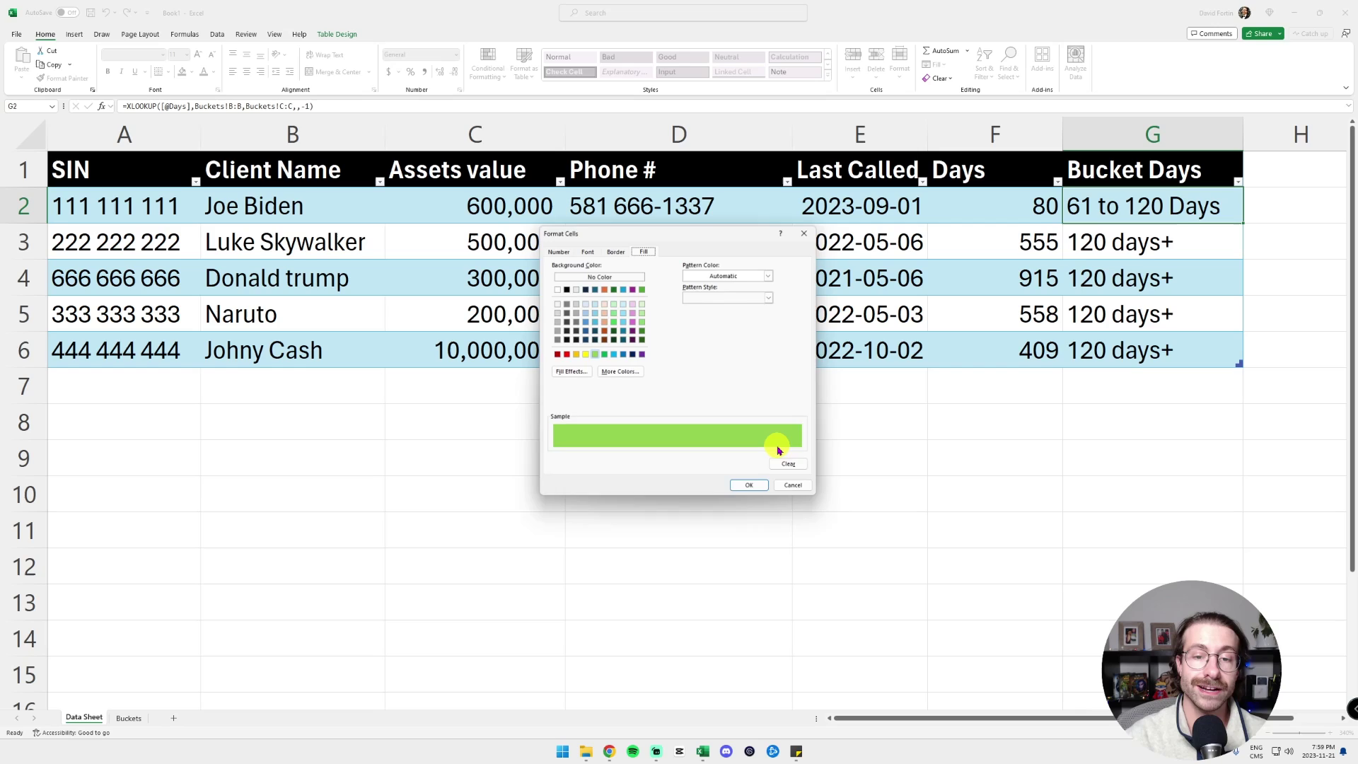
pyautogui.click(565, 355)
pyautogui.click(751, 488)
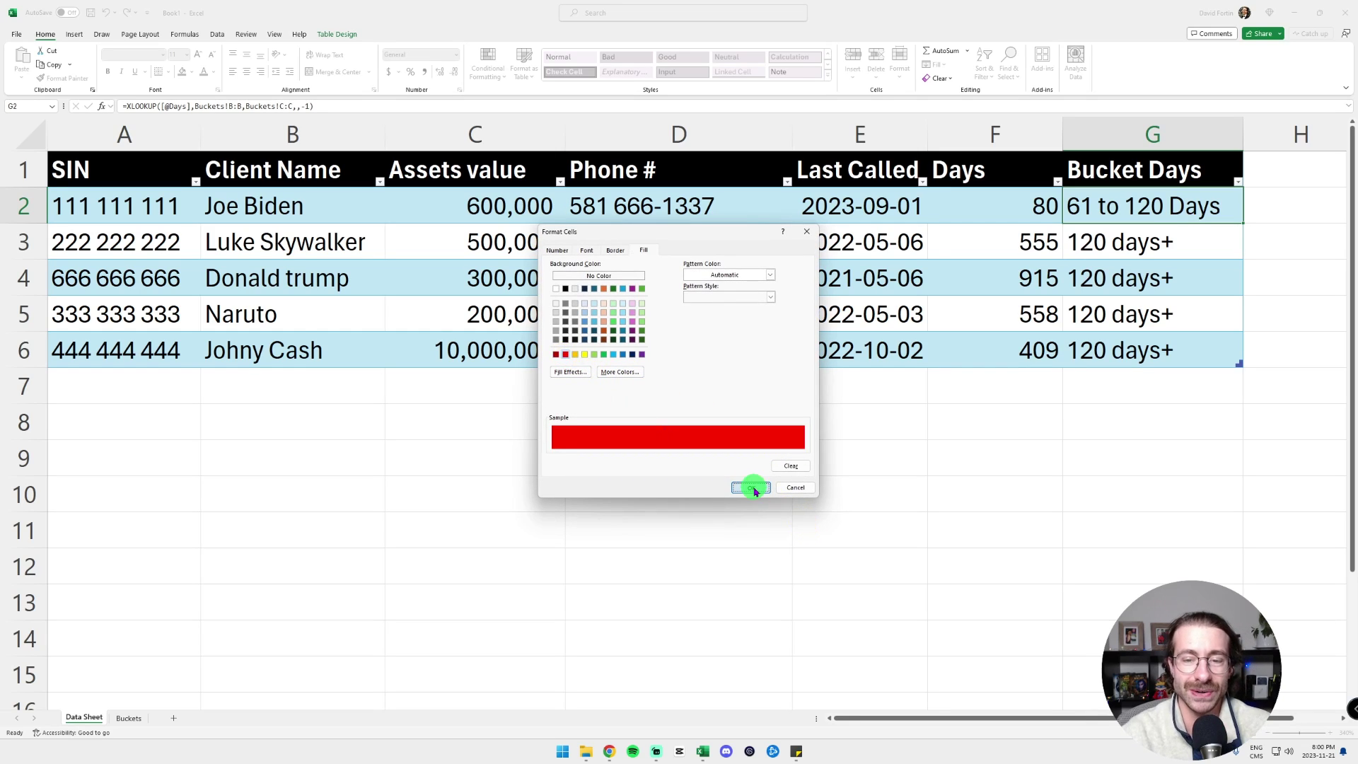
pyautogui.click(744, 468)
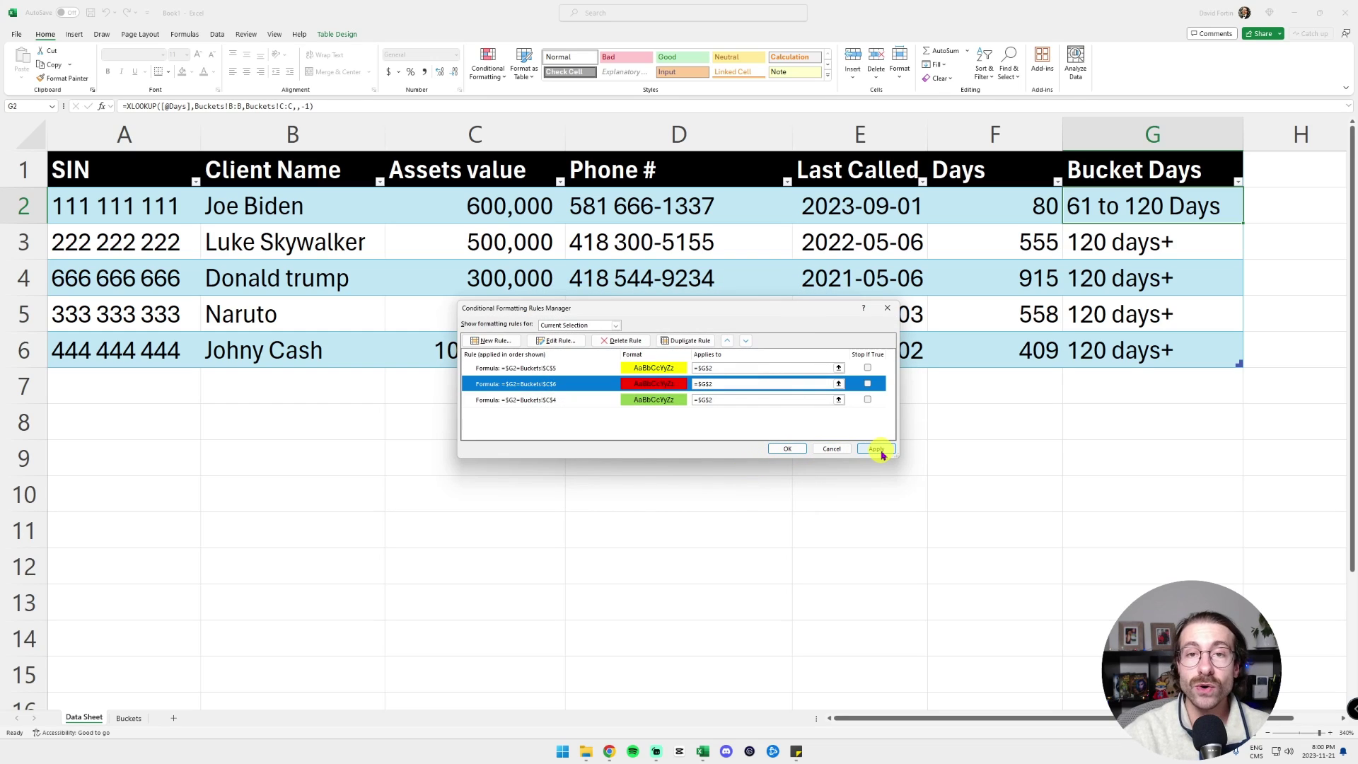
pyautogui.click(881, 454)
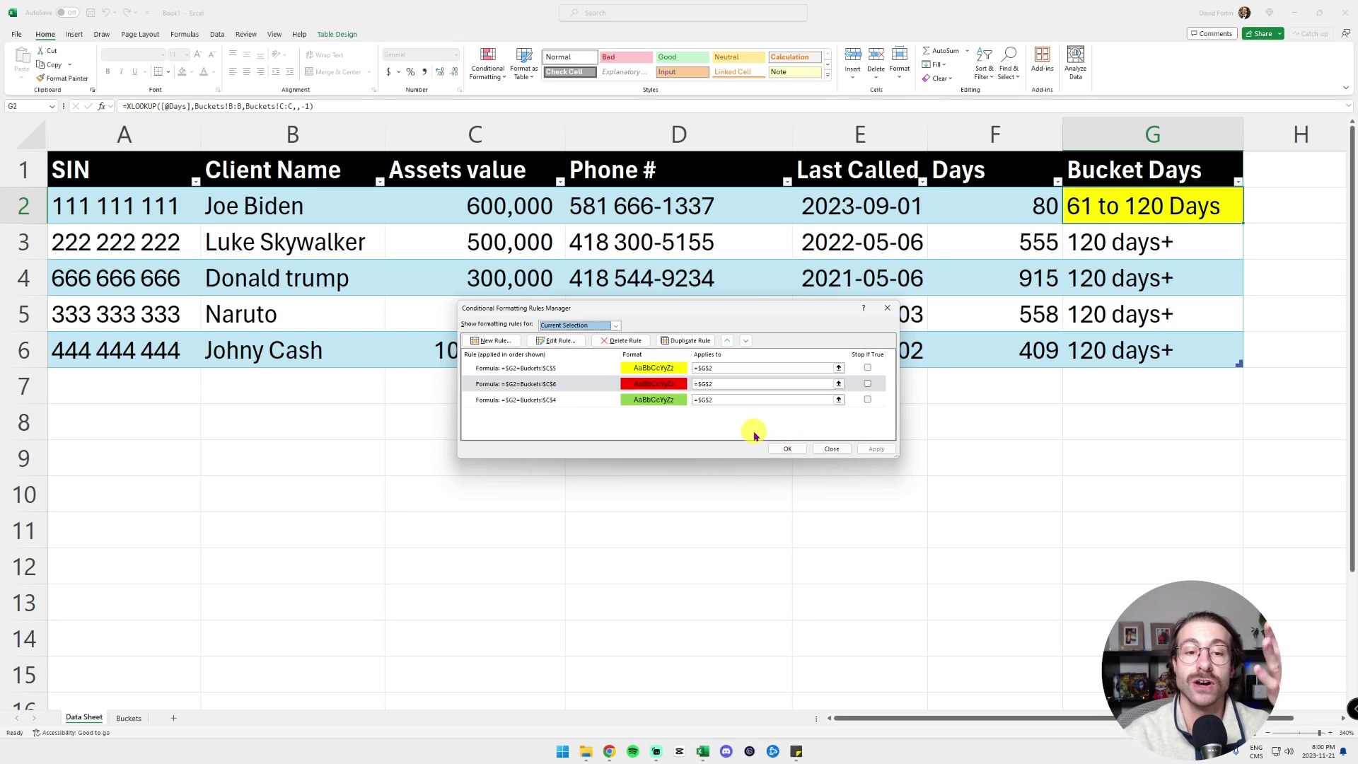
# Set each bucket rule's Applies to range to =$A$2:$G$2
pyautogui.click(732, 369)
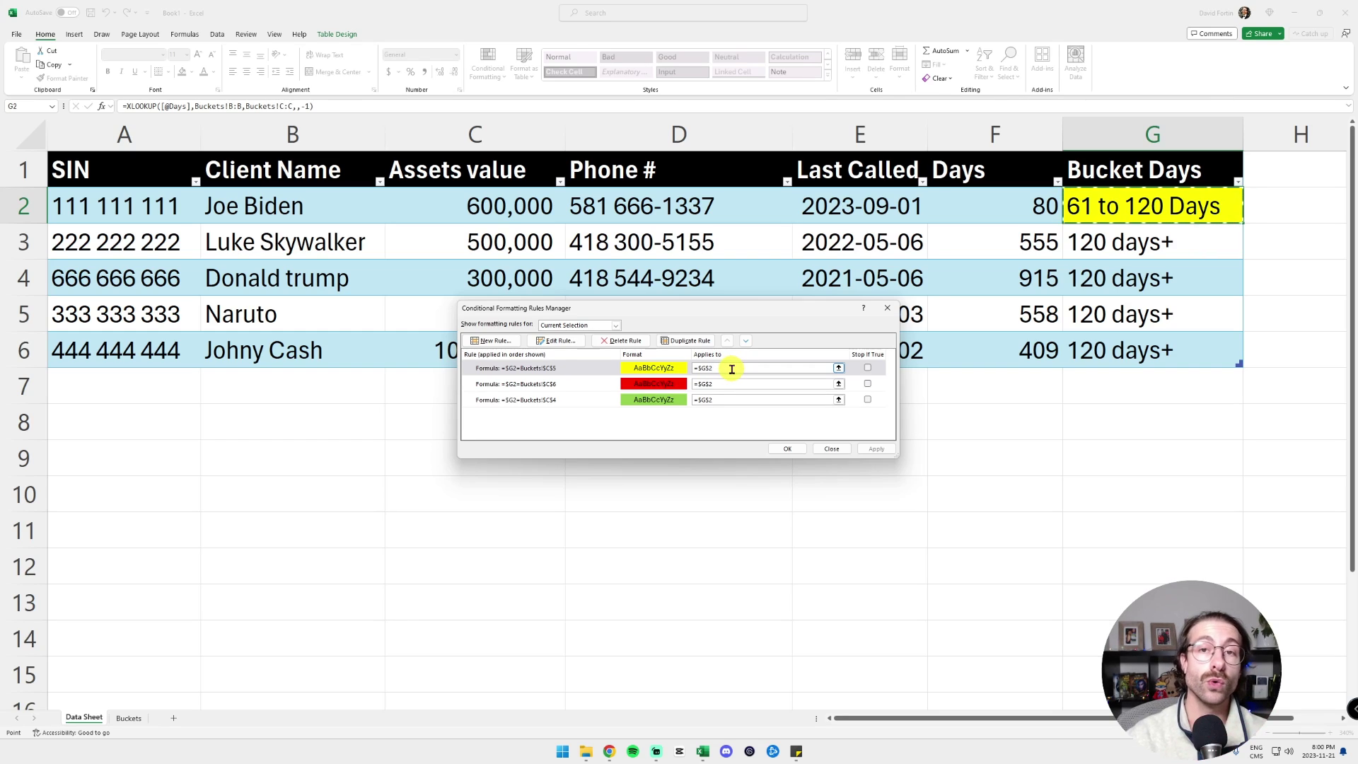
pyautogui.press('BackSpace')
pyautogui.press('BackSpace')
pyautogui.press('BackSpace')
pyautogui.press('BackSpace')
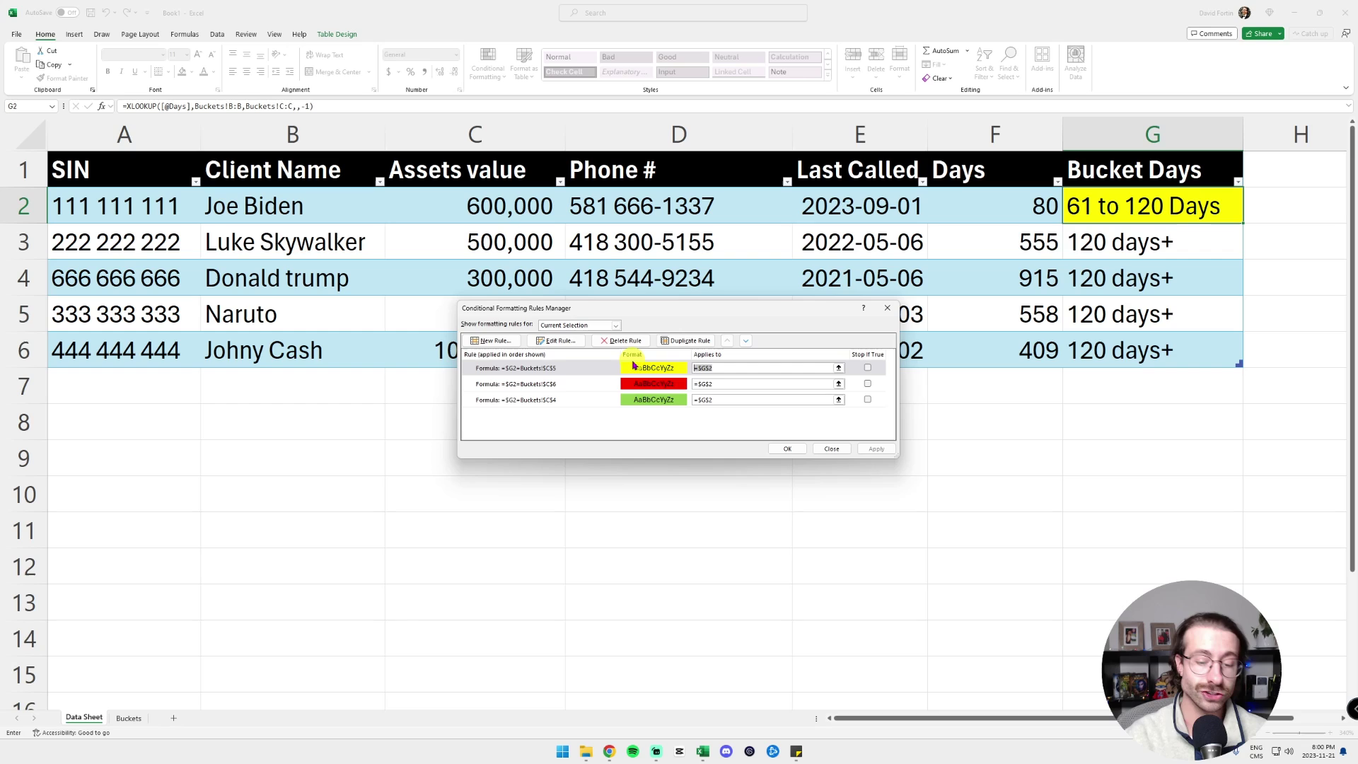
pyautogui.moveTo(1074, 205); pyautogui.dragTo(124, 205)
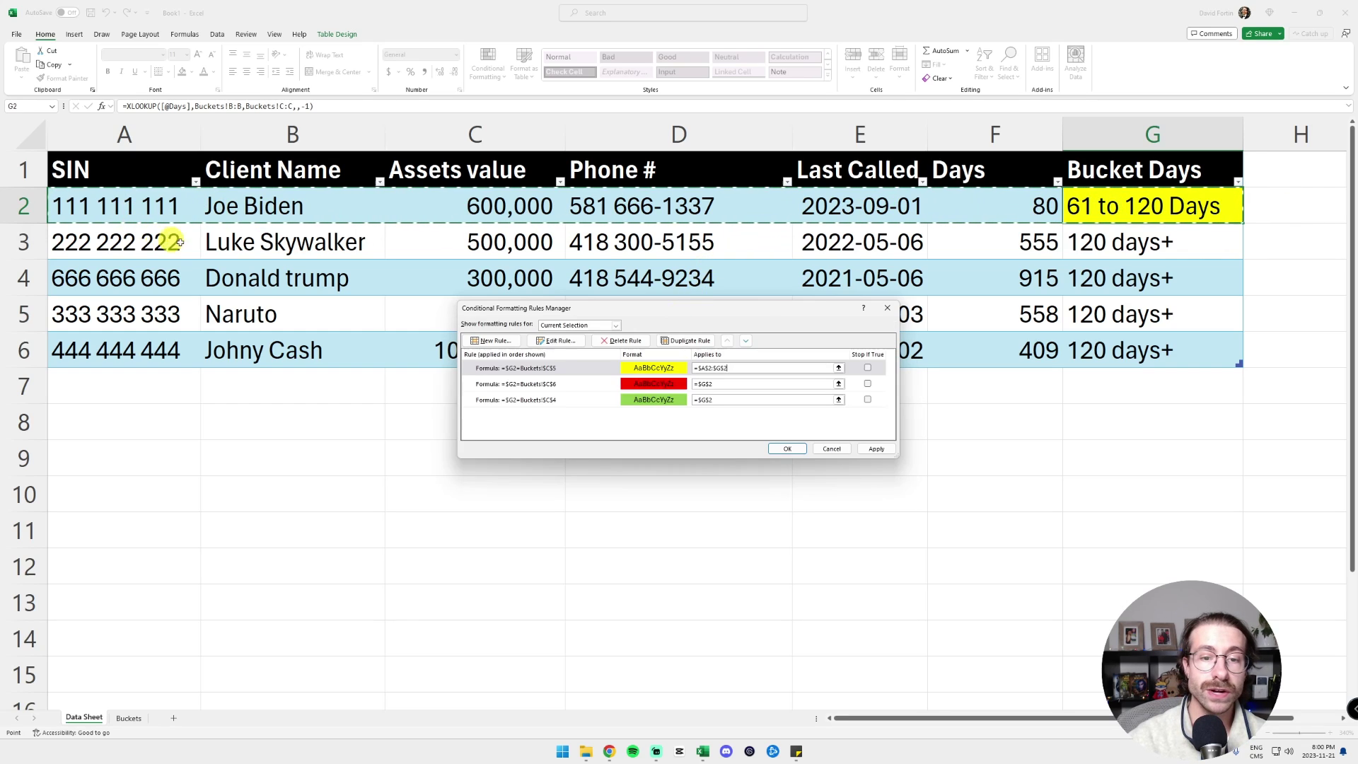
pyautogui.click(659, 384)
pyautogui.hotkey('ctrl', 'v')
pyautogui.click(646, 400)
pyautogui.hotkey('ctrl', 'v')
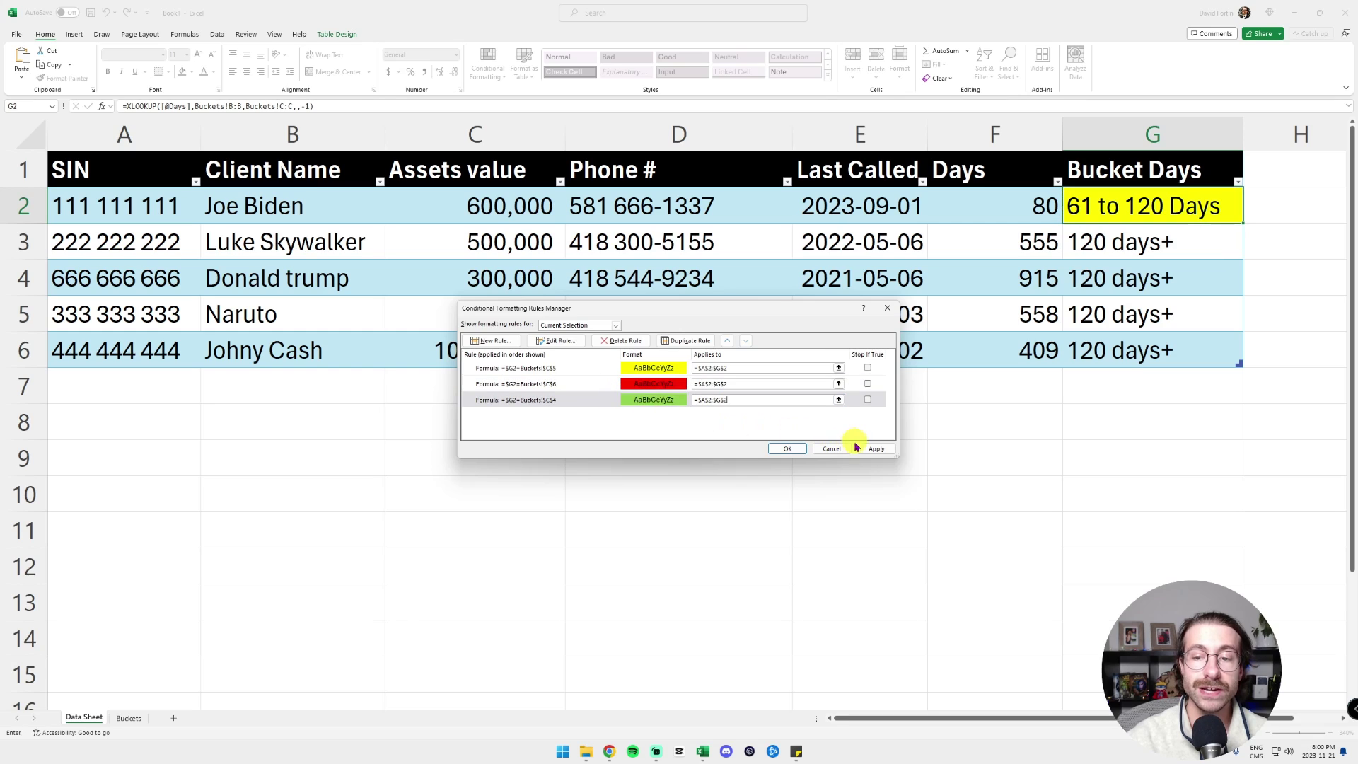
pyautogui.click(871, 449)
pyautogui.click(791, 452)
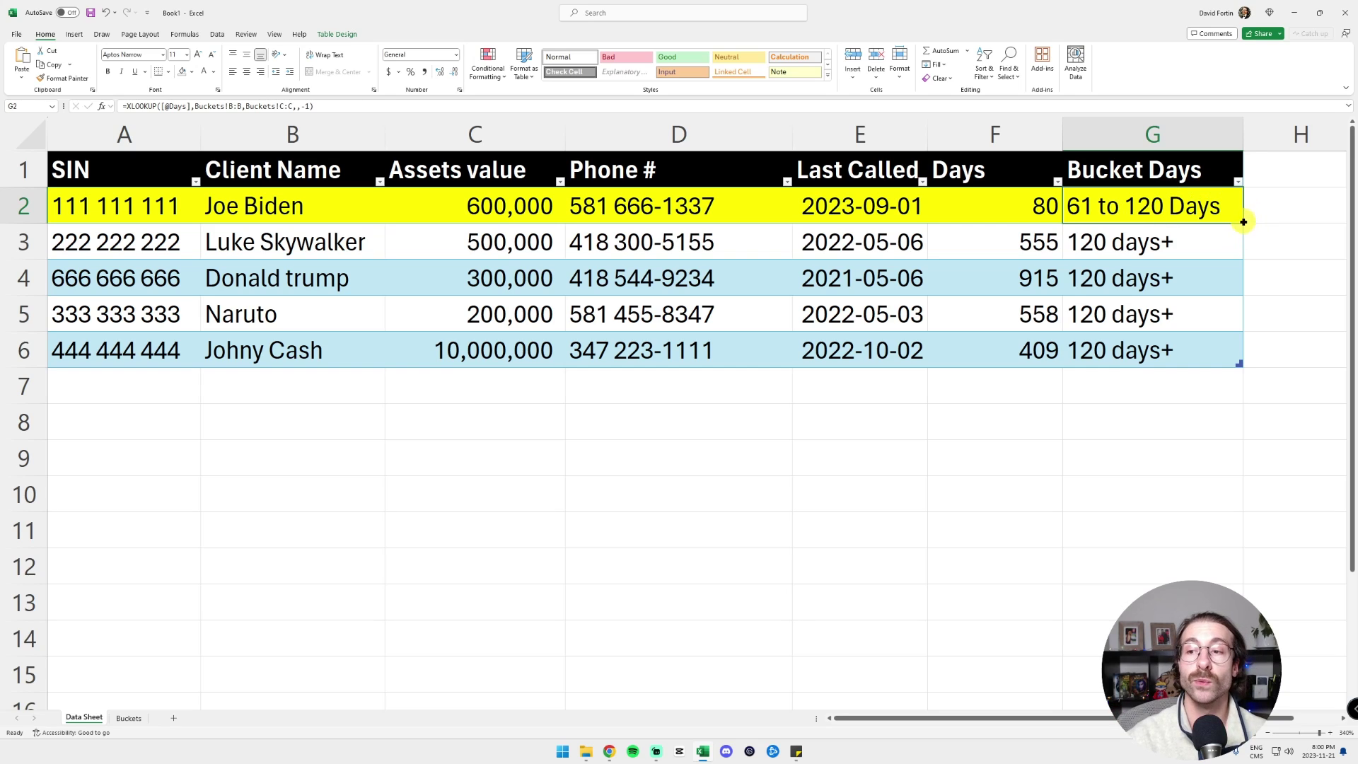
# Format Painter row A2:G2 onto A3:G6 so every client row is colour-coded
pyautogui.moveTo(1236, 216); pyautogui.dragTo(137, 200)
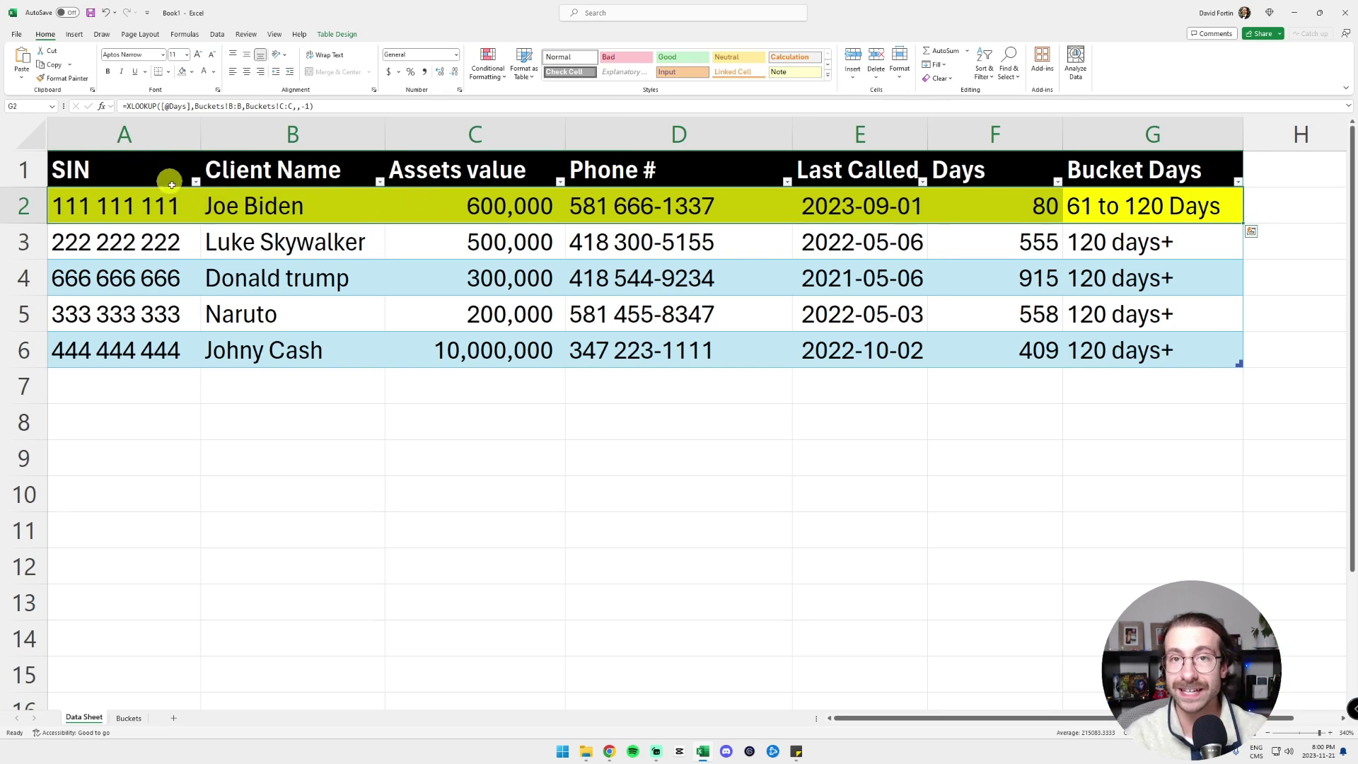
pyautogui.click(67, 78)
pyautogui.moveTo(123, 239)
pyautogui.mouseDown()
pyautogui.moveTo(965, 349)
pyautogui.moveTo(1170, 347)
pyautogui.mouseUp()
pyautogui.click(973, 413)
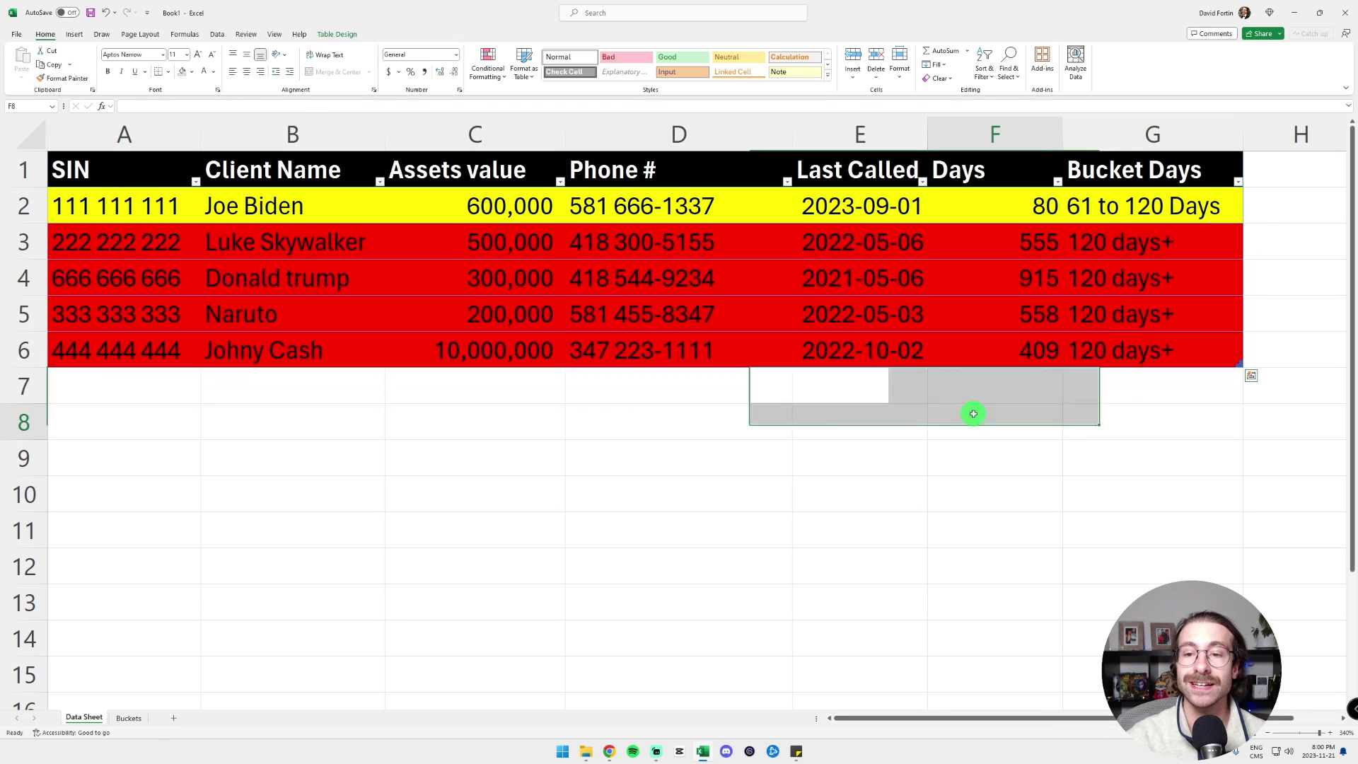
pyautogui.click(1097, 315)
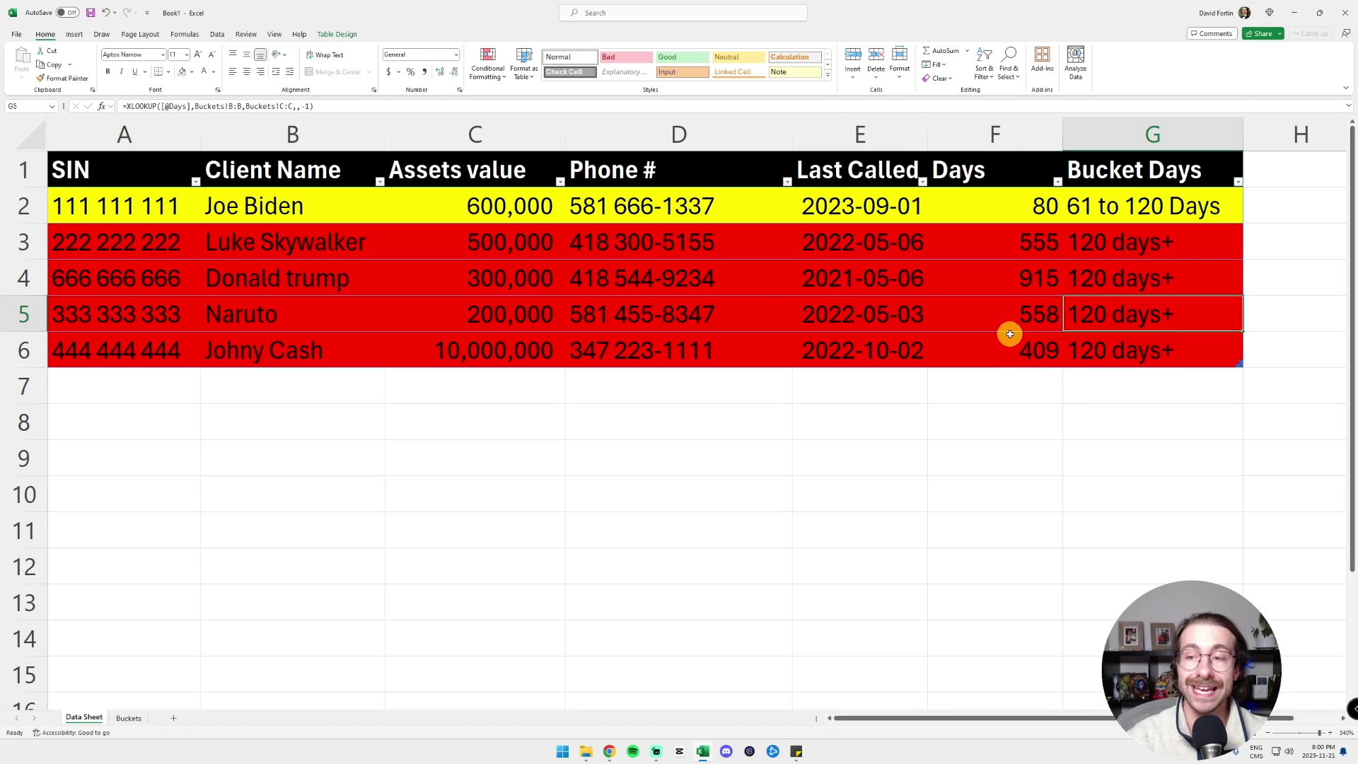
pyautogui.click(863, 285)
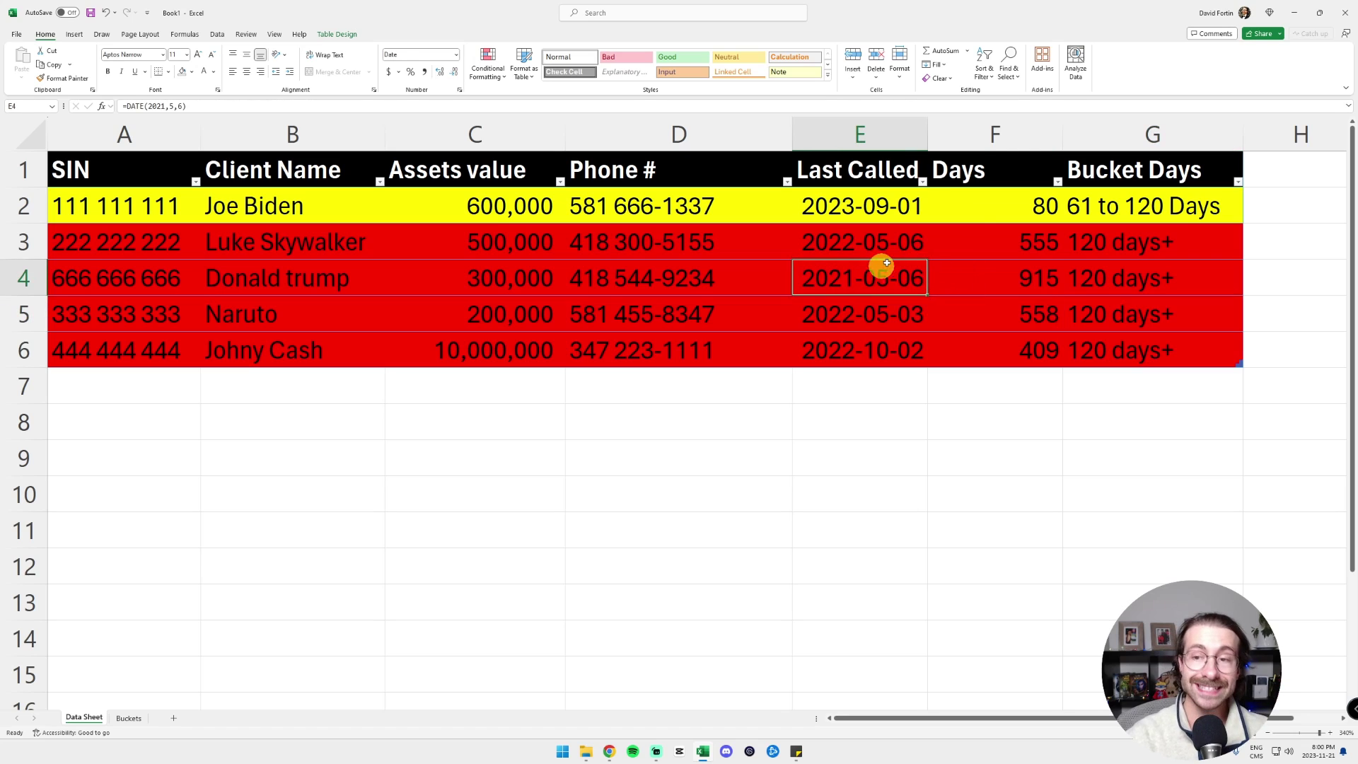
# Change E4 to =DATE(2023,11,20), making row 4 1 day, 'Less than 60 Days' and green
pyautogui.click(61, 281)
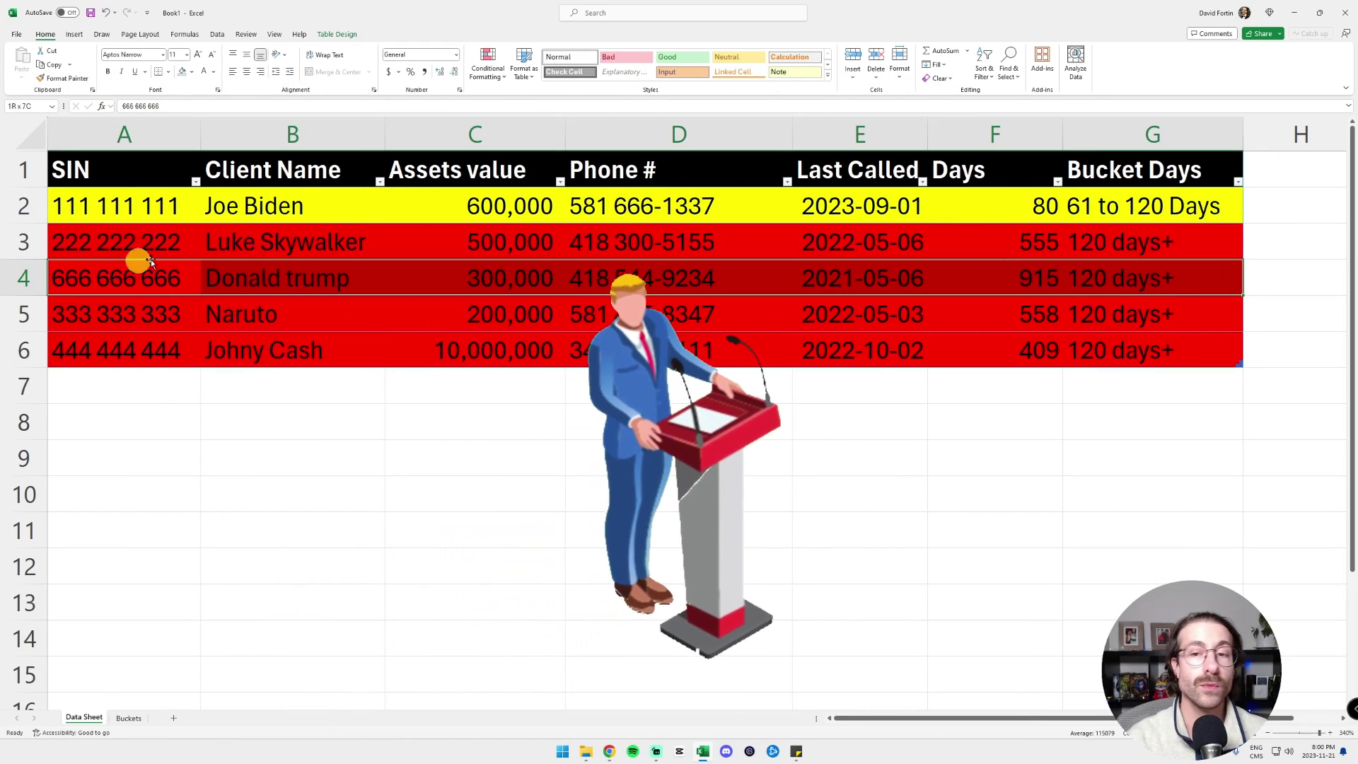
pyautogui.click(861, 278)
pyautogui.write('=dat')
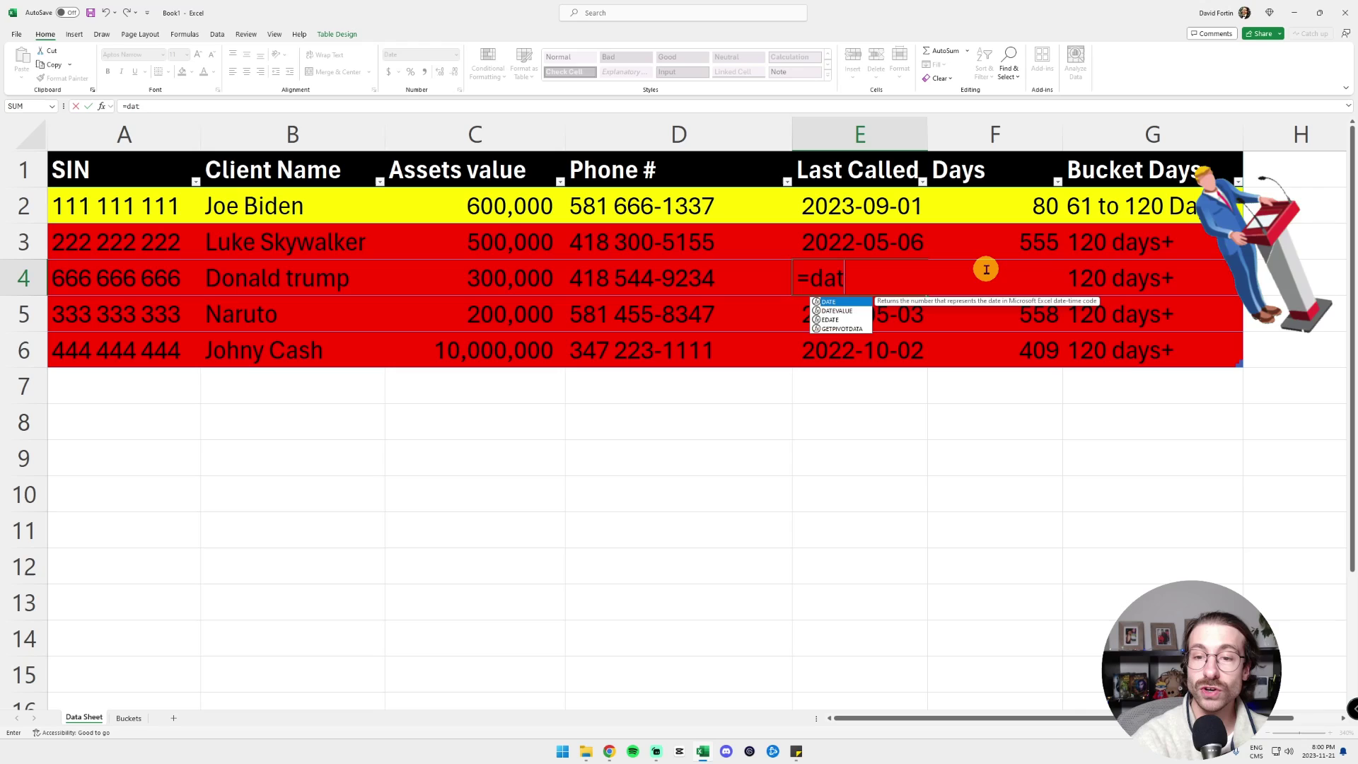
pyautogui.write('e(2023,')
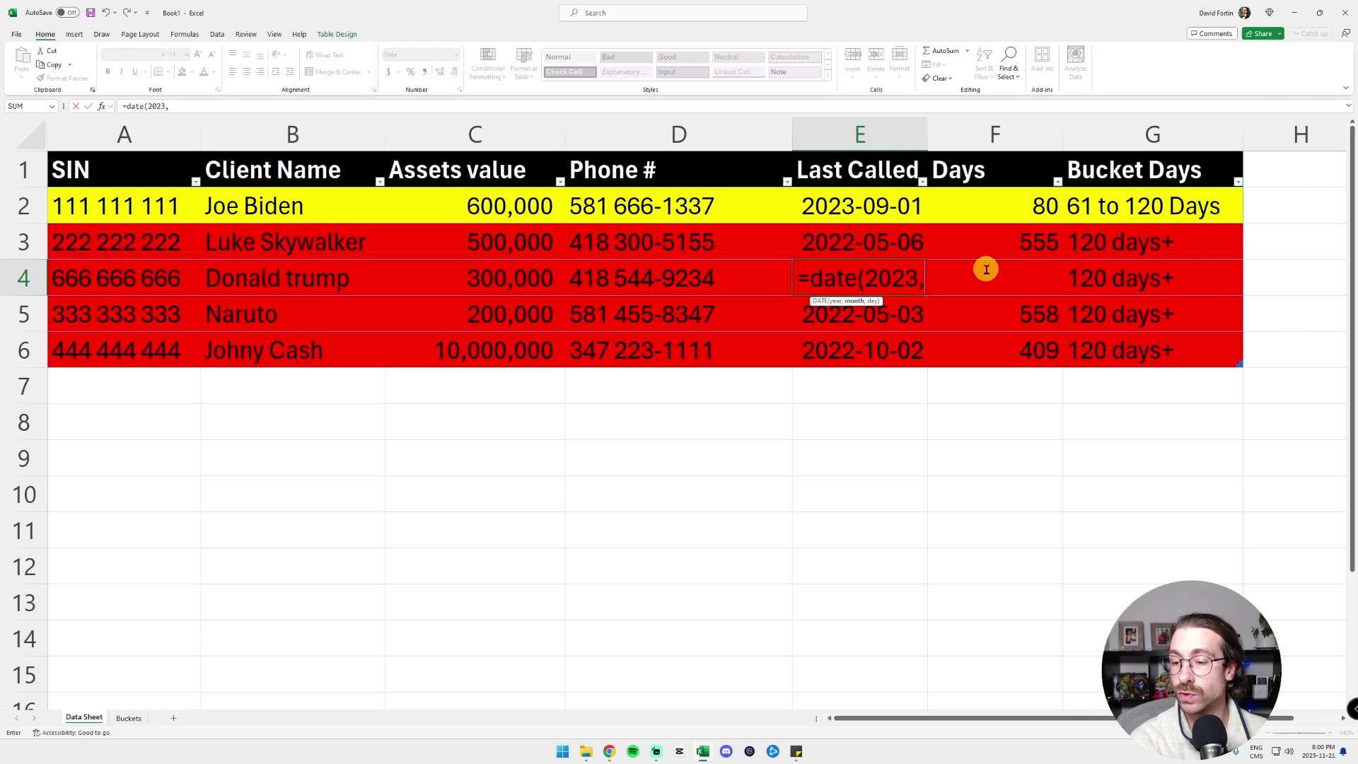
pyautogui.write('11')
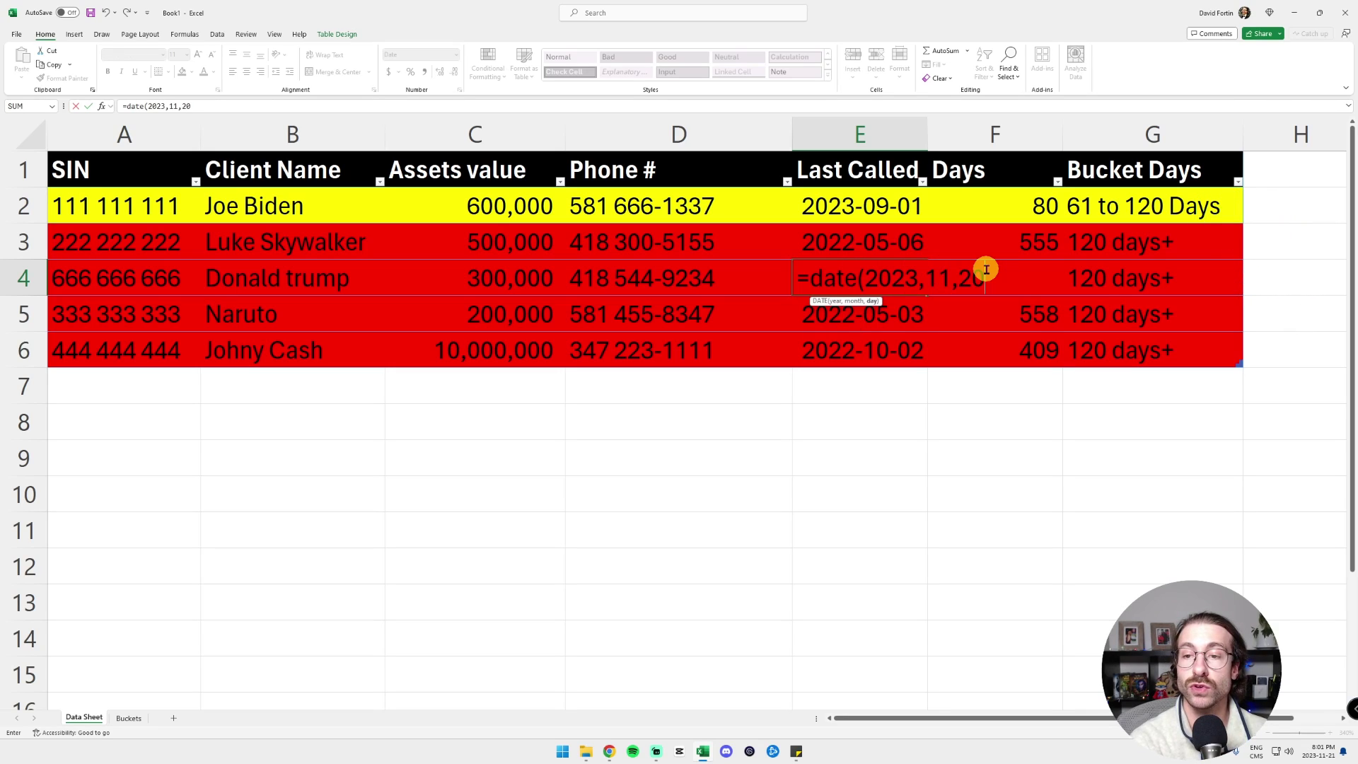
pyautogui.write(',20')
pyautogui.press('Return')
pyautogui.press('Up')
pyautogui.press('Right')
pyautogui.press('Right')
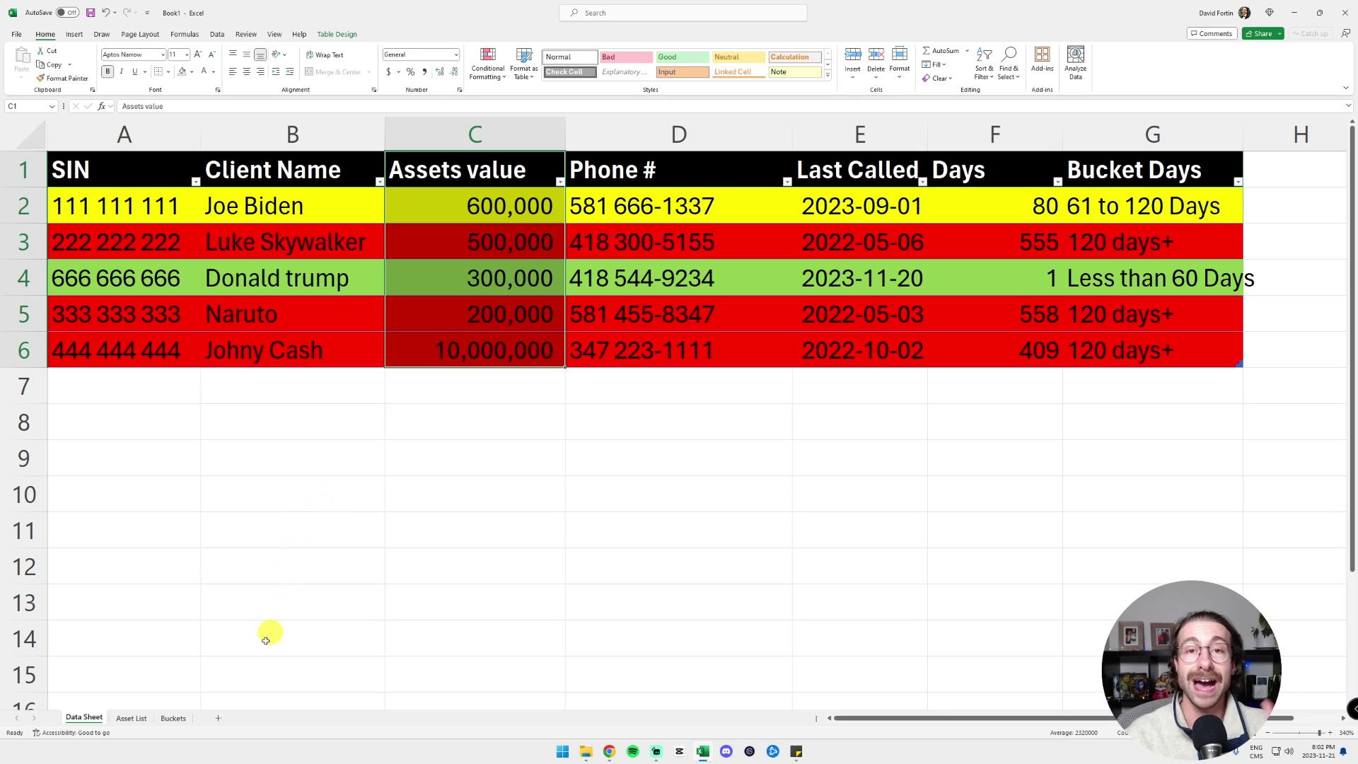
pyautogui.click(129, 717)
pyautogui.click(292, 486)
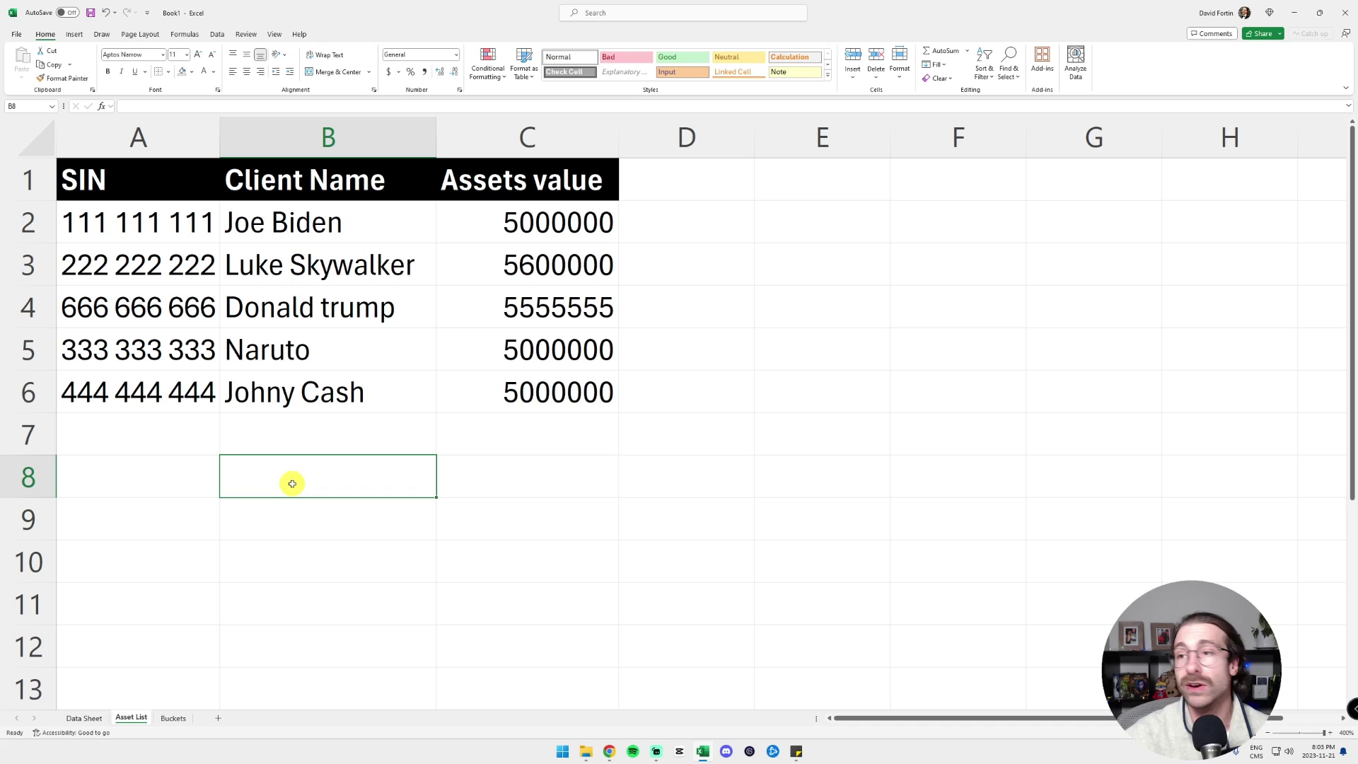
pyautogui.click(89, 718)
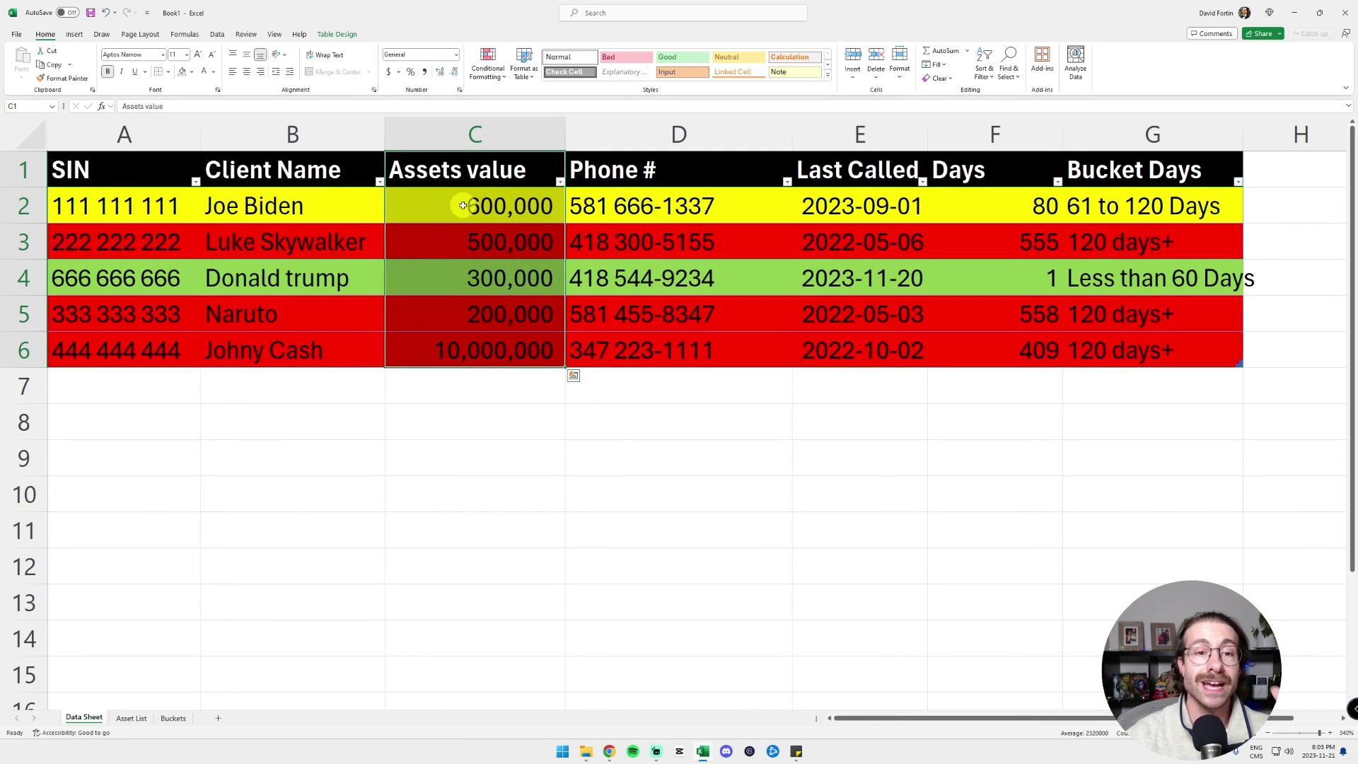
pyautogui.click(496, 215)
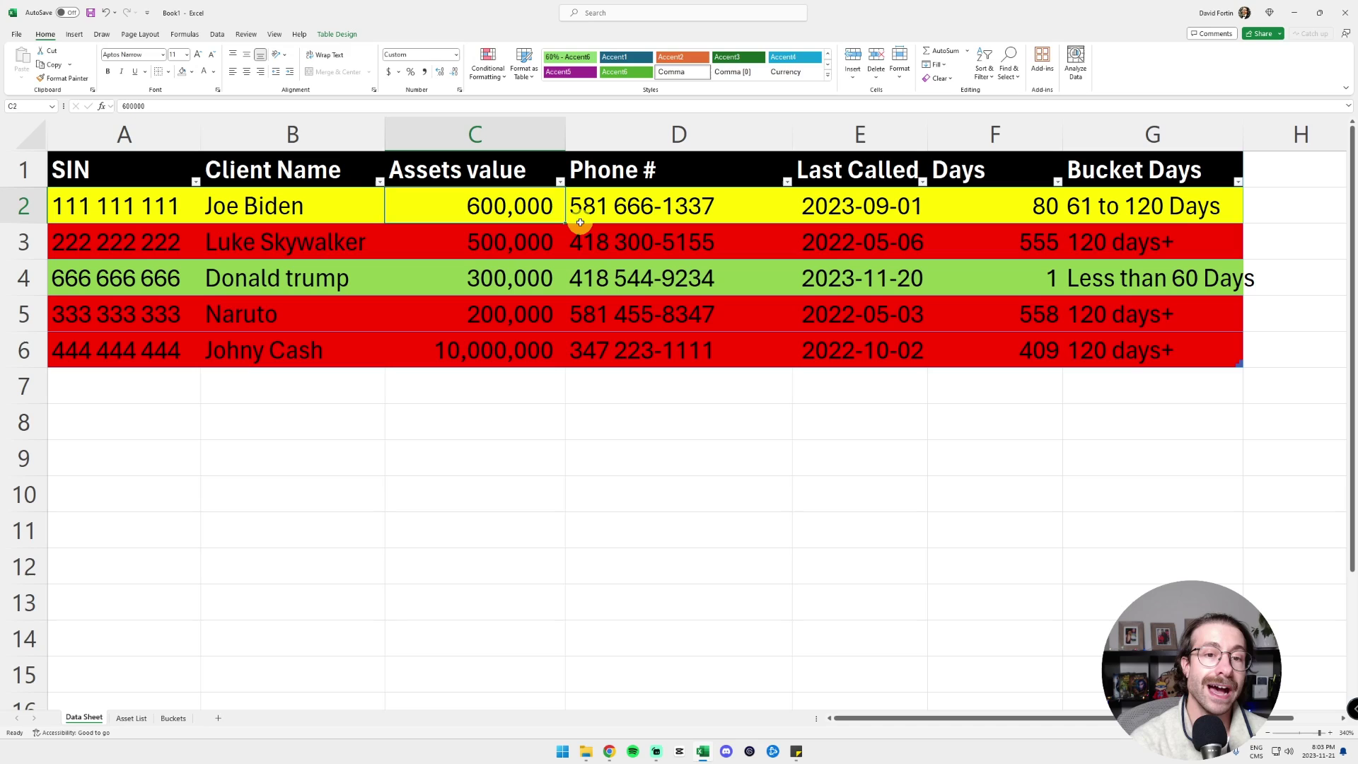
pyautogui.write('=xlookup(')
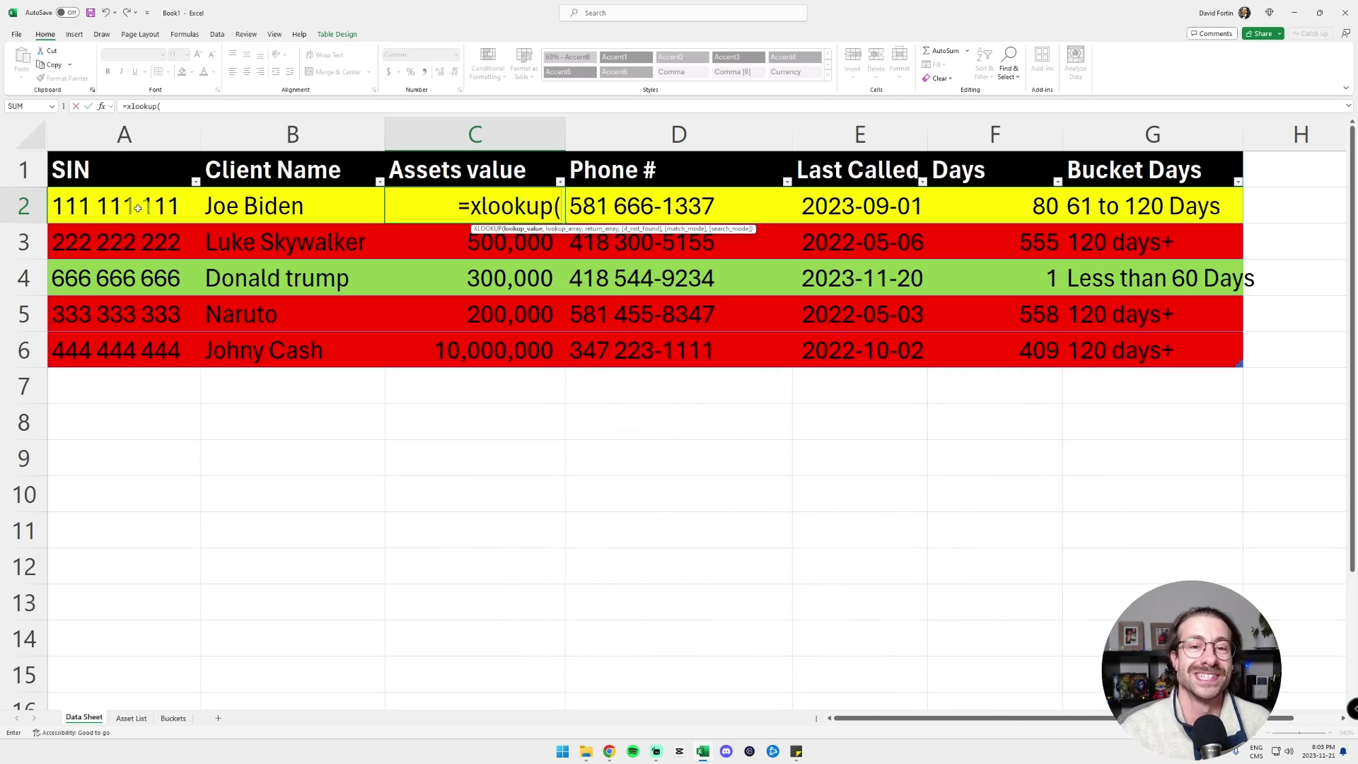
pyautogui.click(130, 211)
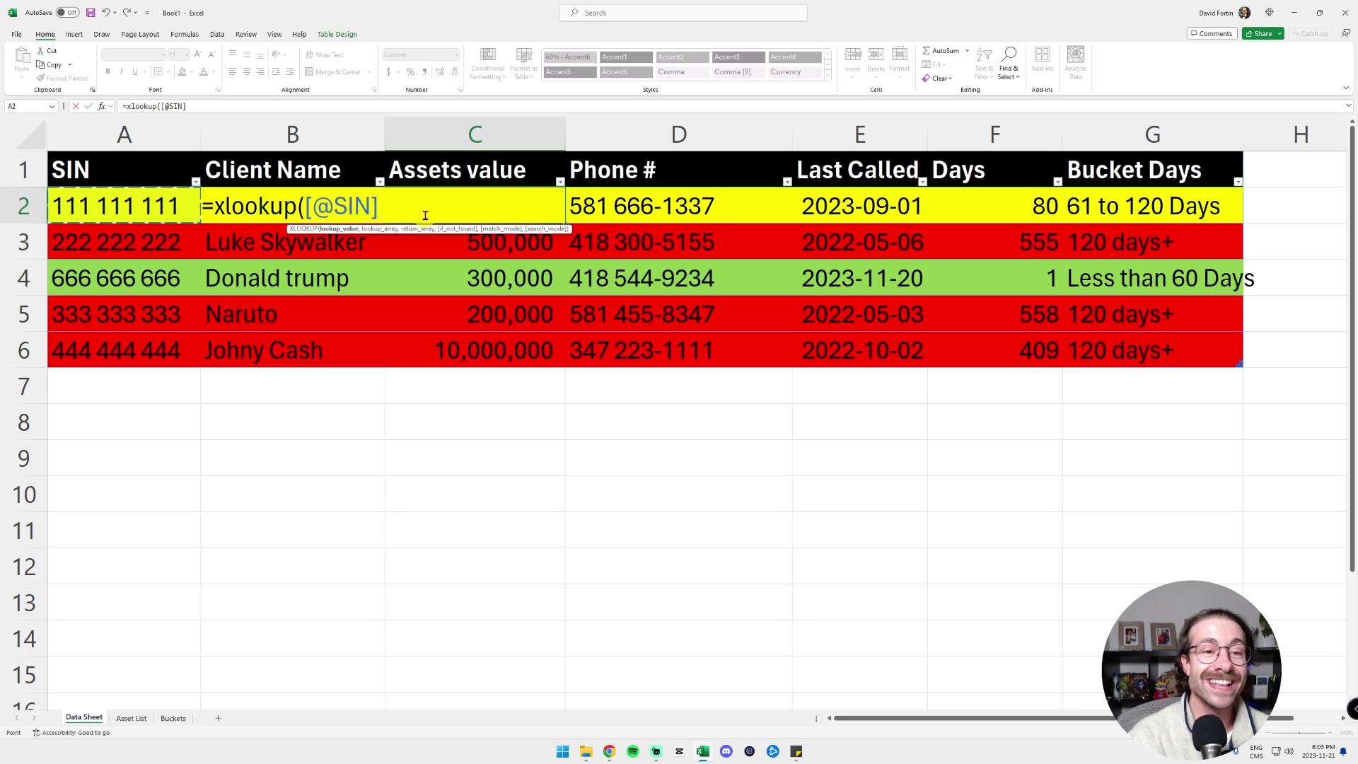
pyautogui.write(',')
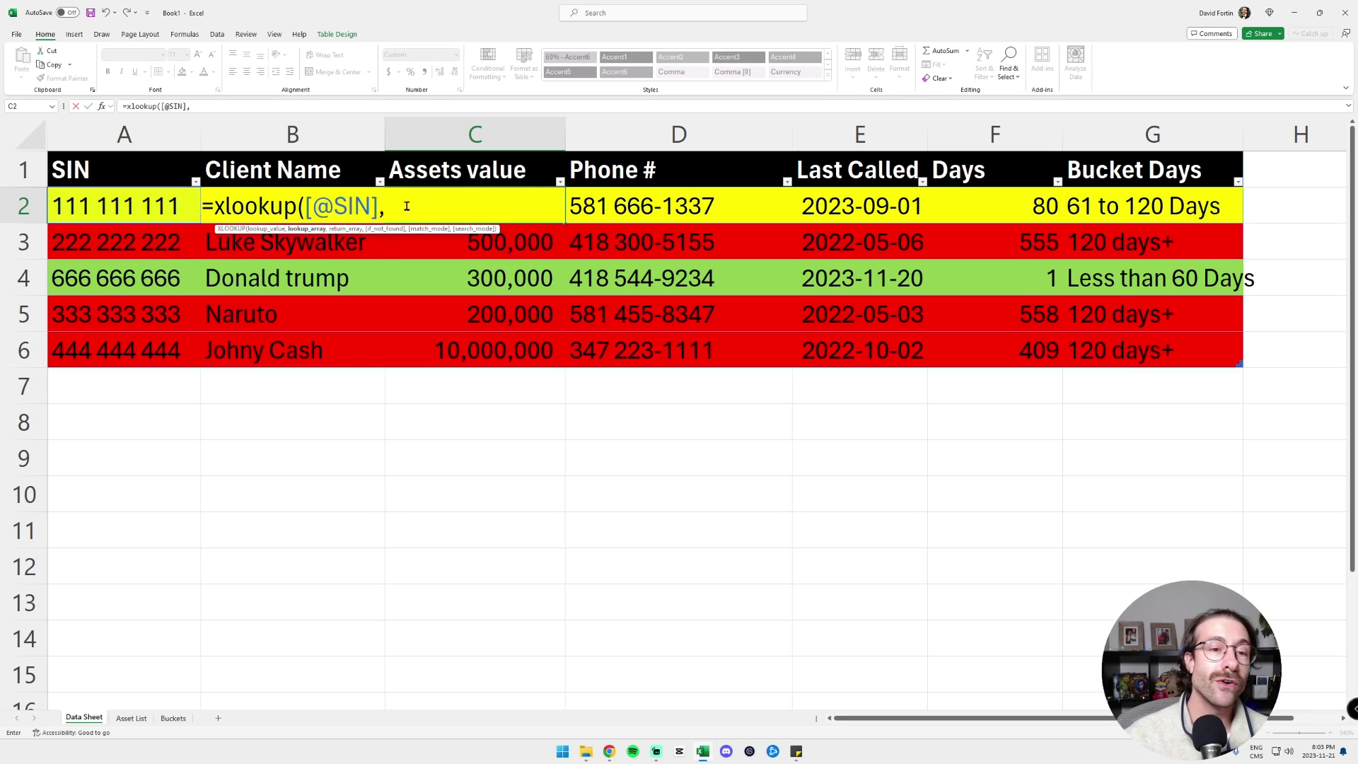
pyautogui.click(129, 719)
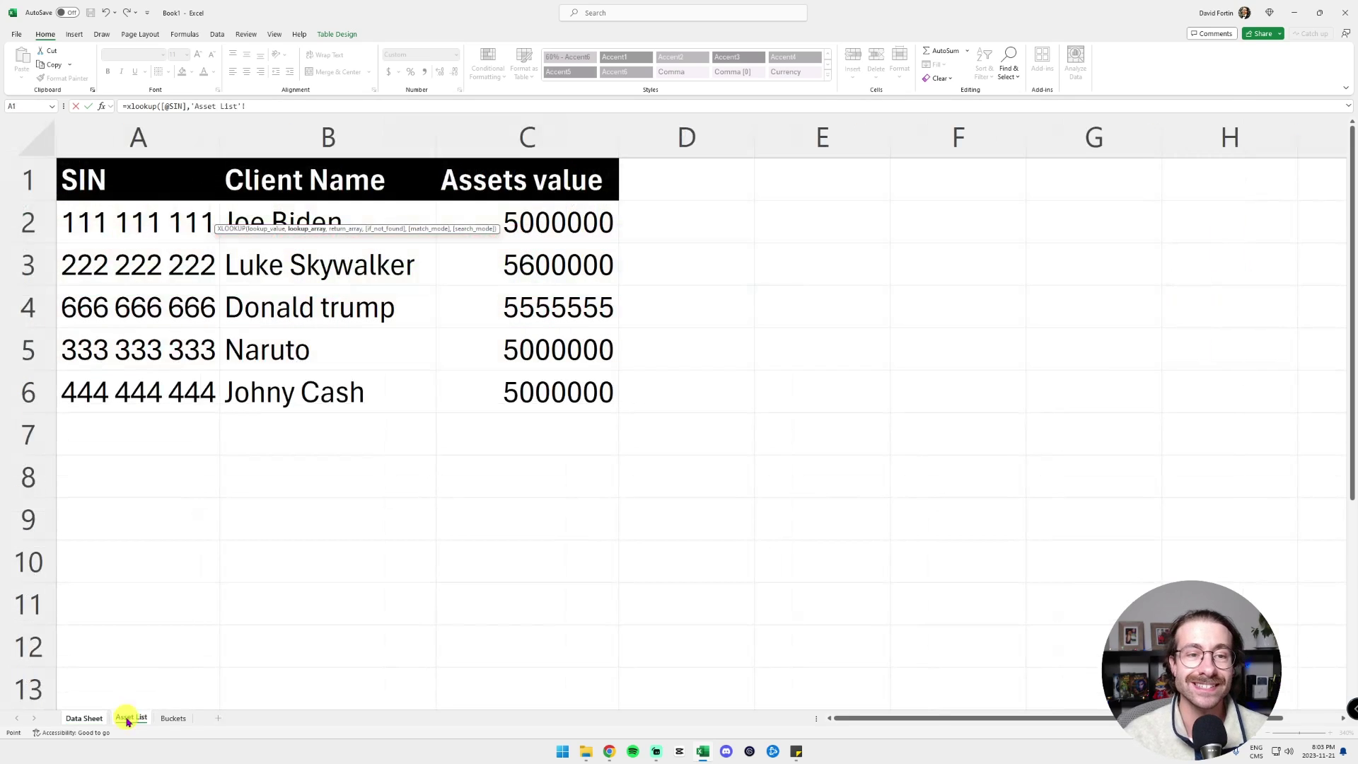
pyautogui.click(134, 138)
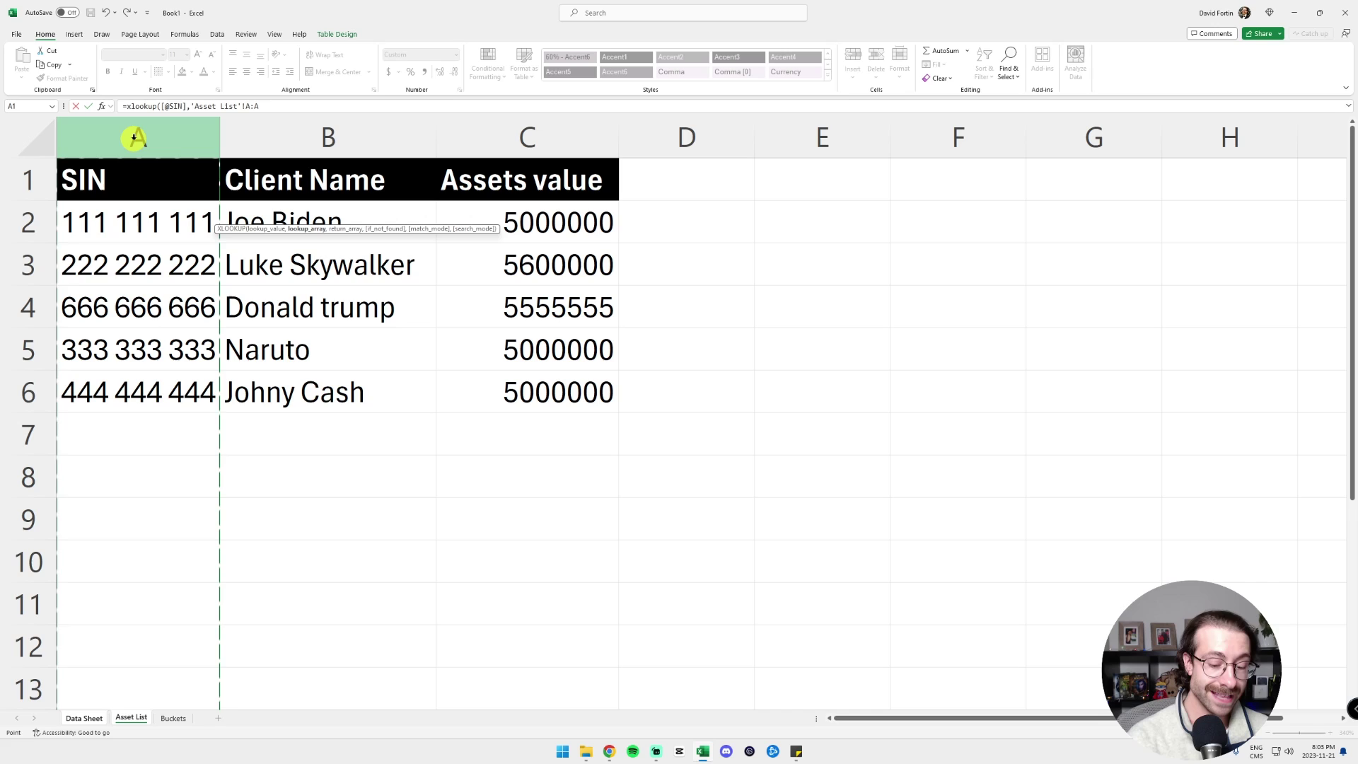
pyautogui.write(',')
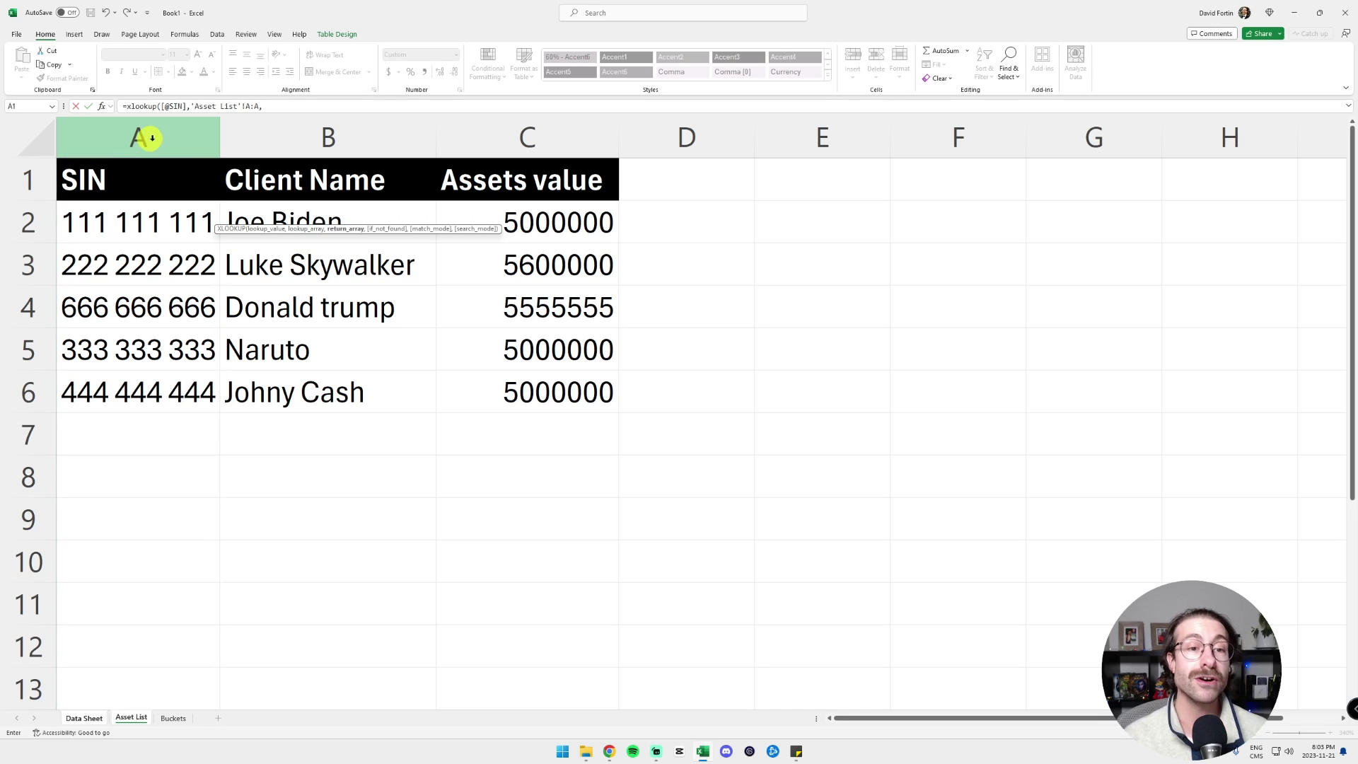
pyautogui.click(561, 134)
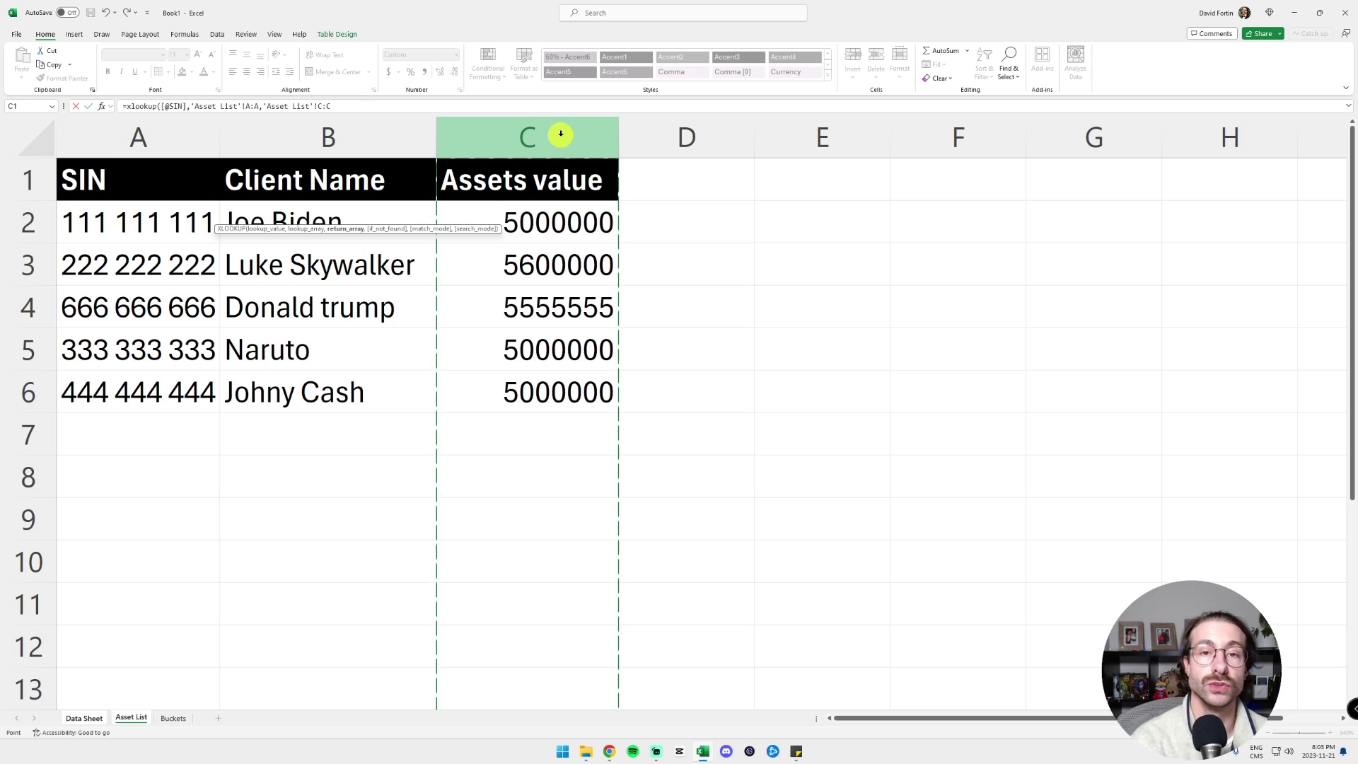
pyautogui.write(')')
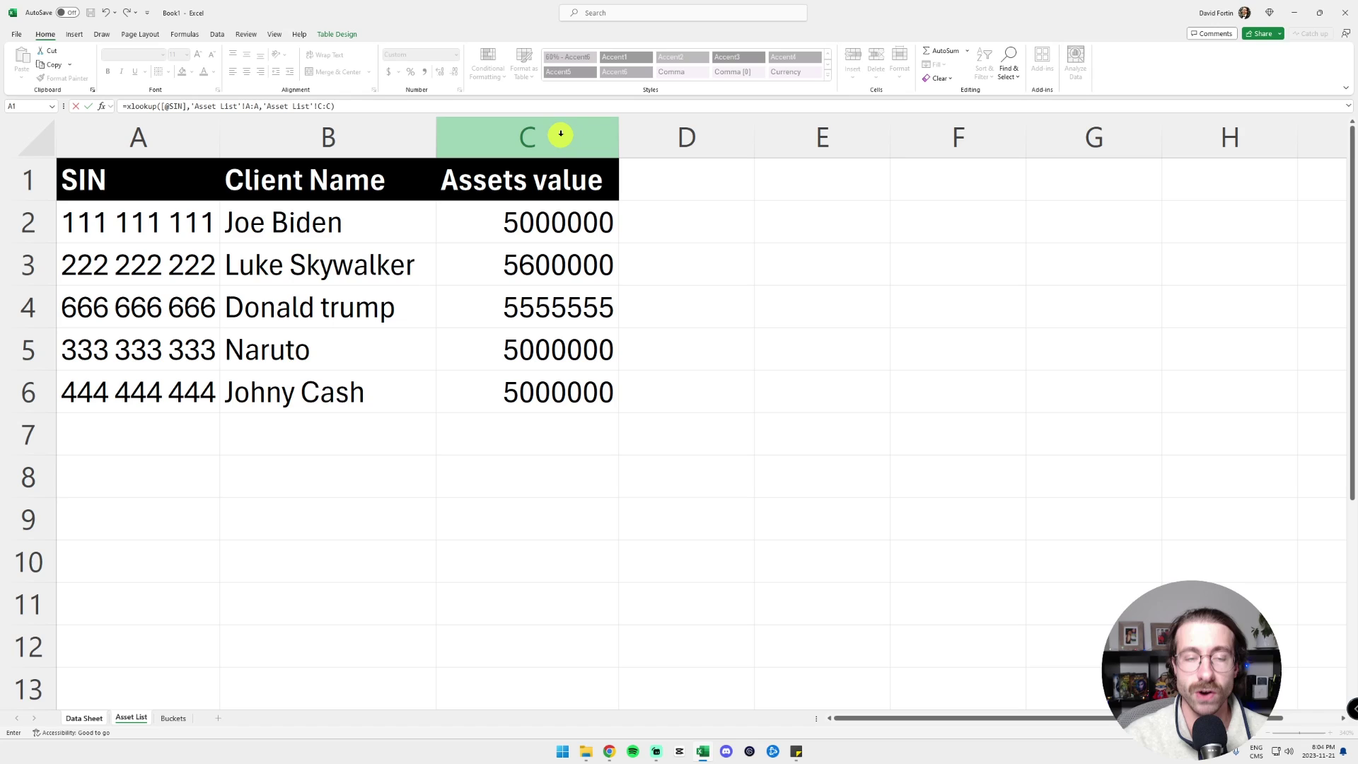
# Commit the XLOOKUP in C2 and fill it down to C6
pyautogui.press('Return')
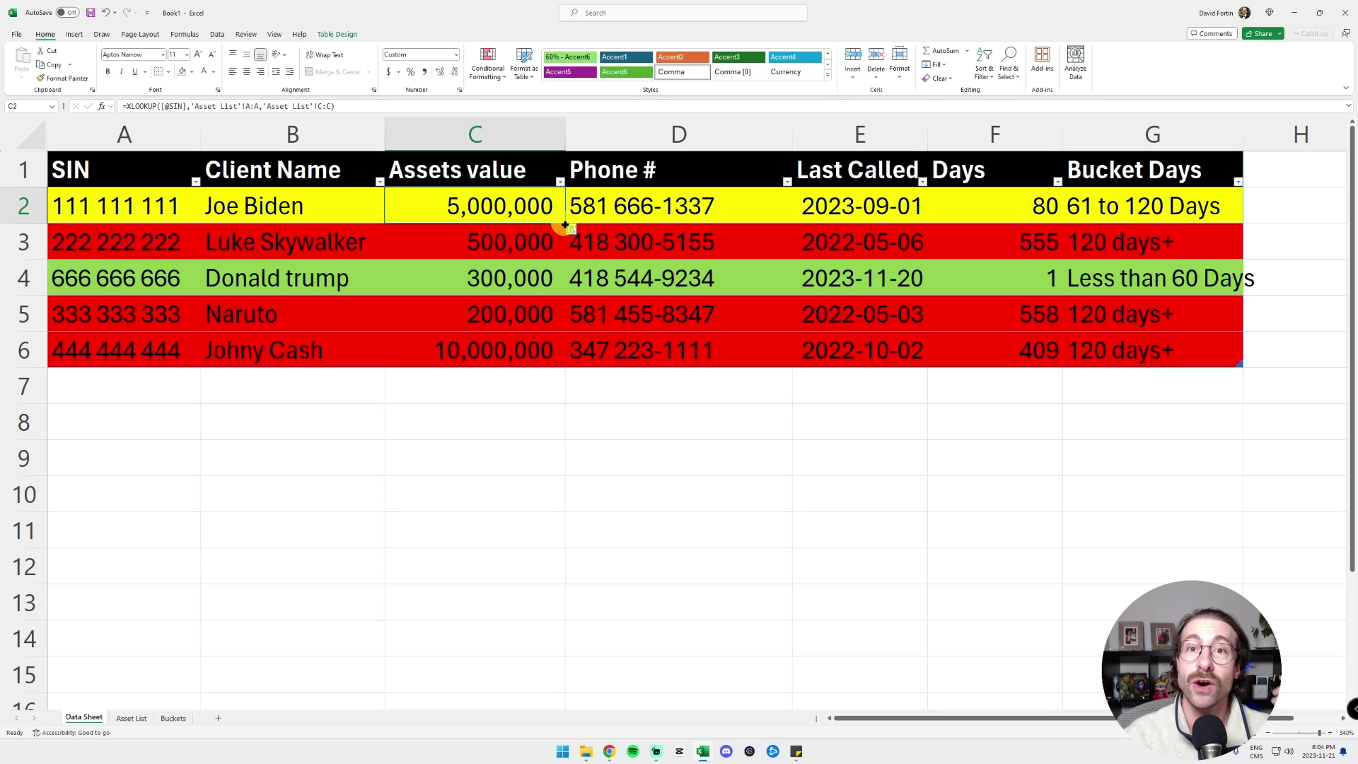
pyautogui.moveTo(566, 225); pyautogui.dragTo(546, 355)
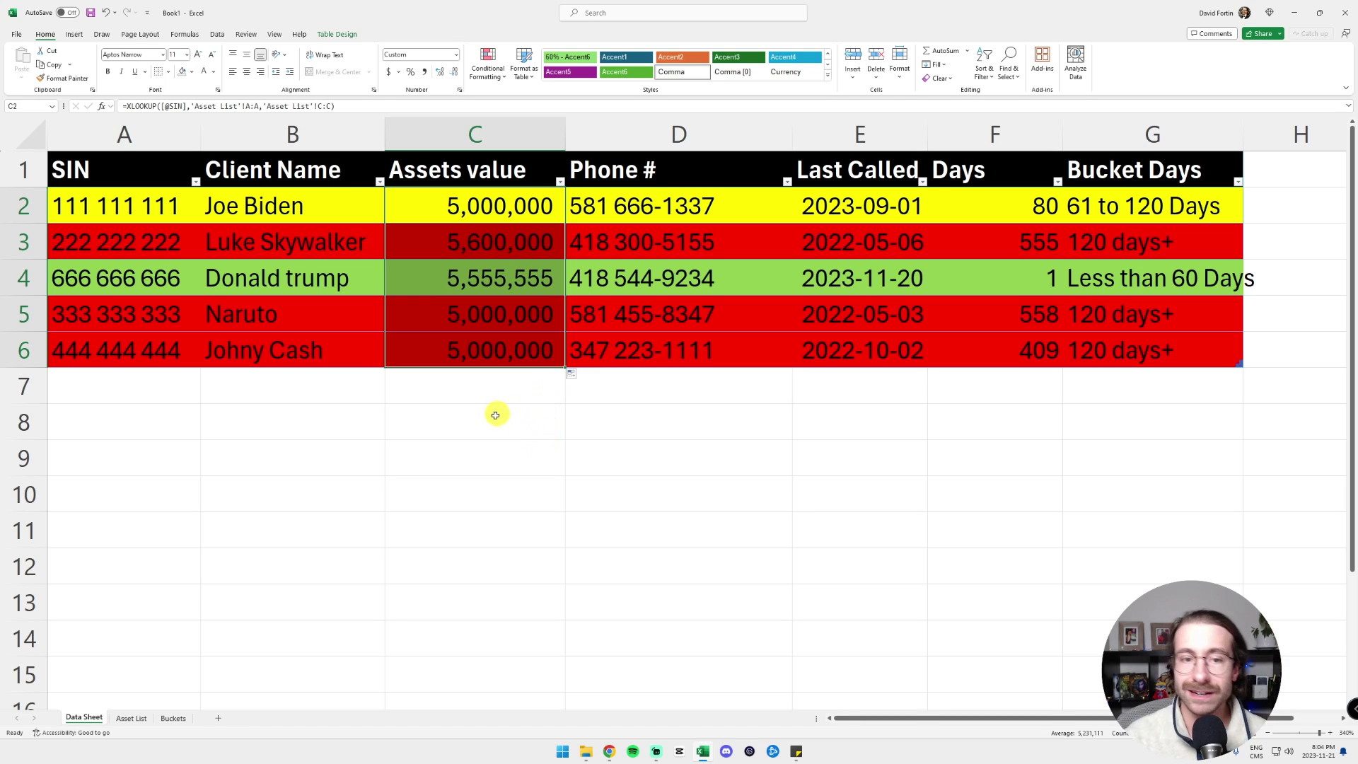
# Overwrite Asset List C4 with a large value and confirm the Data Sheet shows 999,999,999 for row 4
pyautogui.click(132, 718)
pyautogui.click(547, 307)
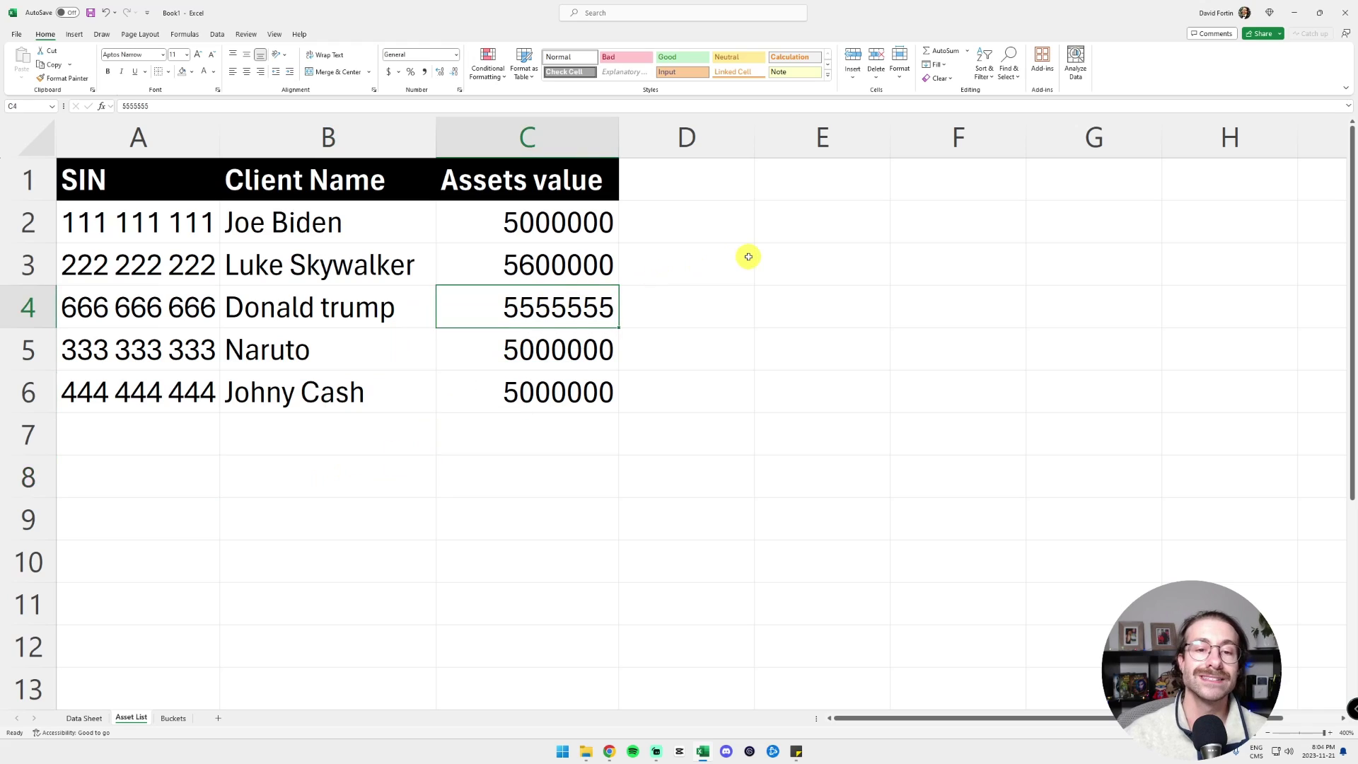
pyautogui.write('100')
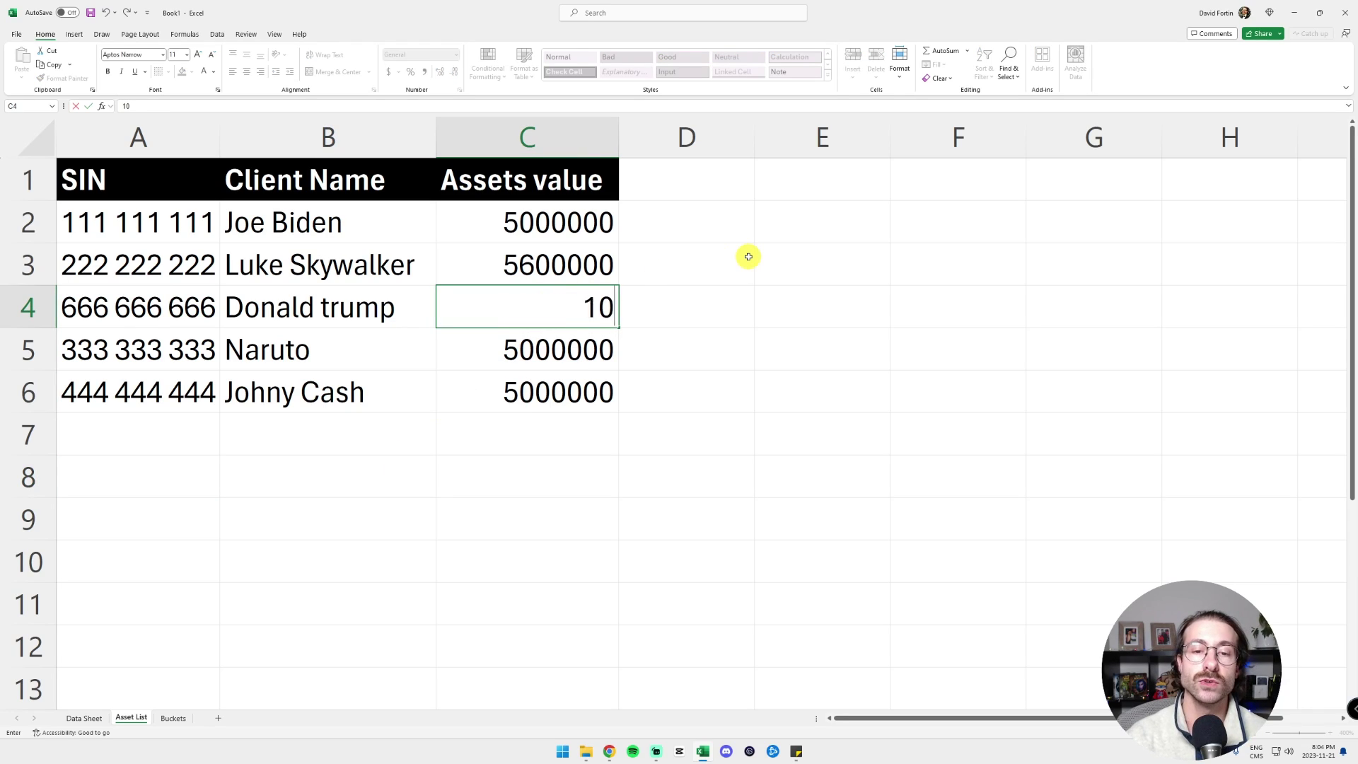
pyautogui.press('BackSpace')
pyautogui.press('BackSpace')
pyautogui.write('999999999999')
pyautogui.press('Return')
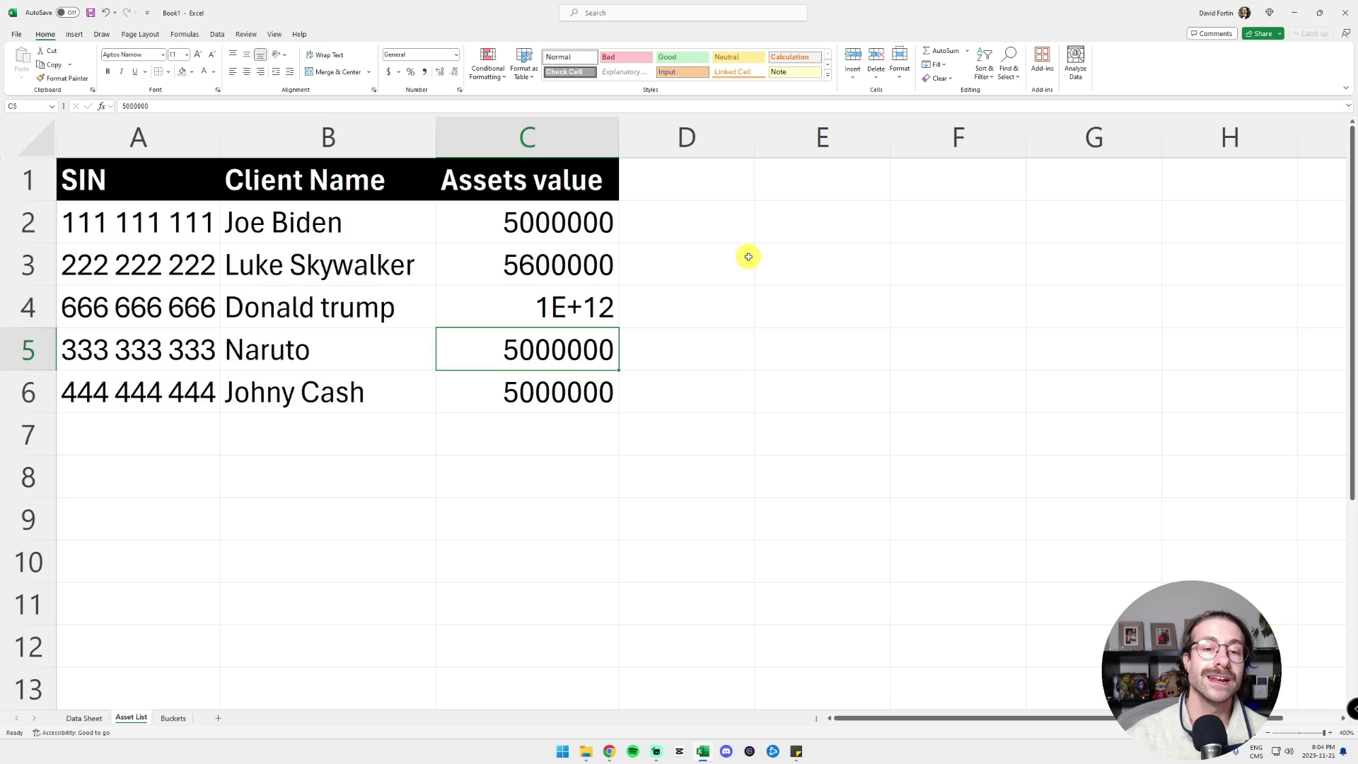
pyautogui.hotkey('ctrl', 'pageup')
pyautogui.click(499, 280)
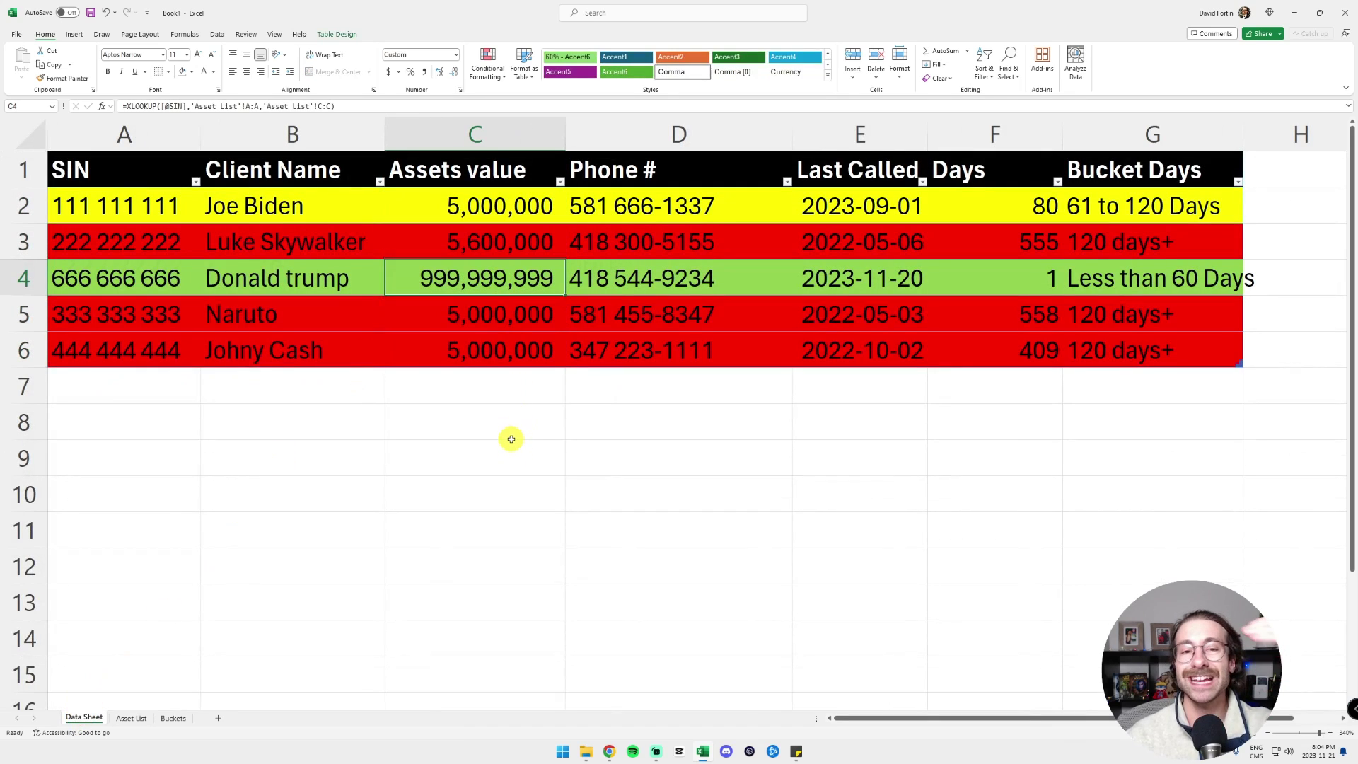
pyautogui.moveTo(503, 212); pyautogui.dragTo(517, 347)
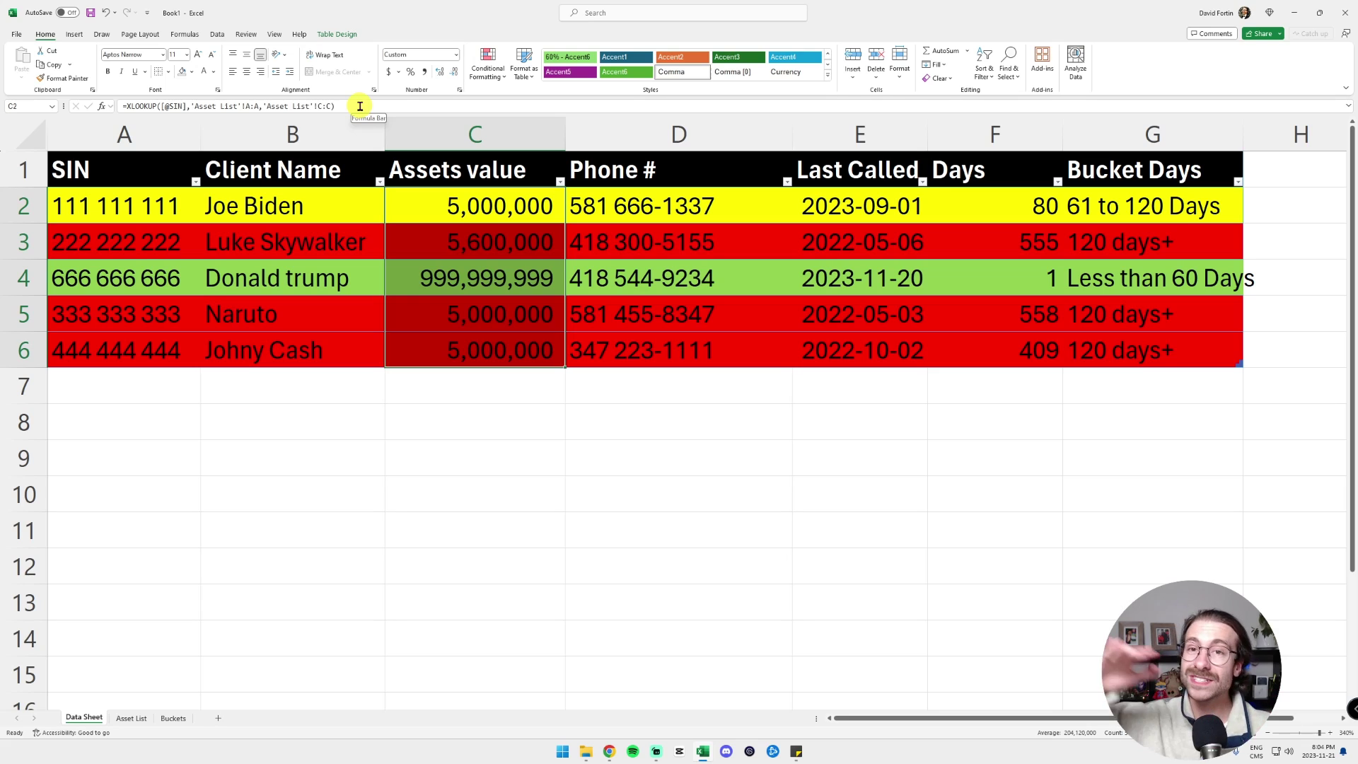
pyautogui.click(132, 705)
pyautogui.click(132, 717)
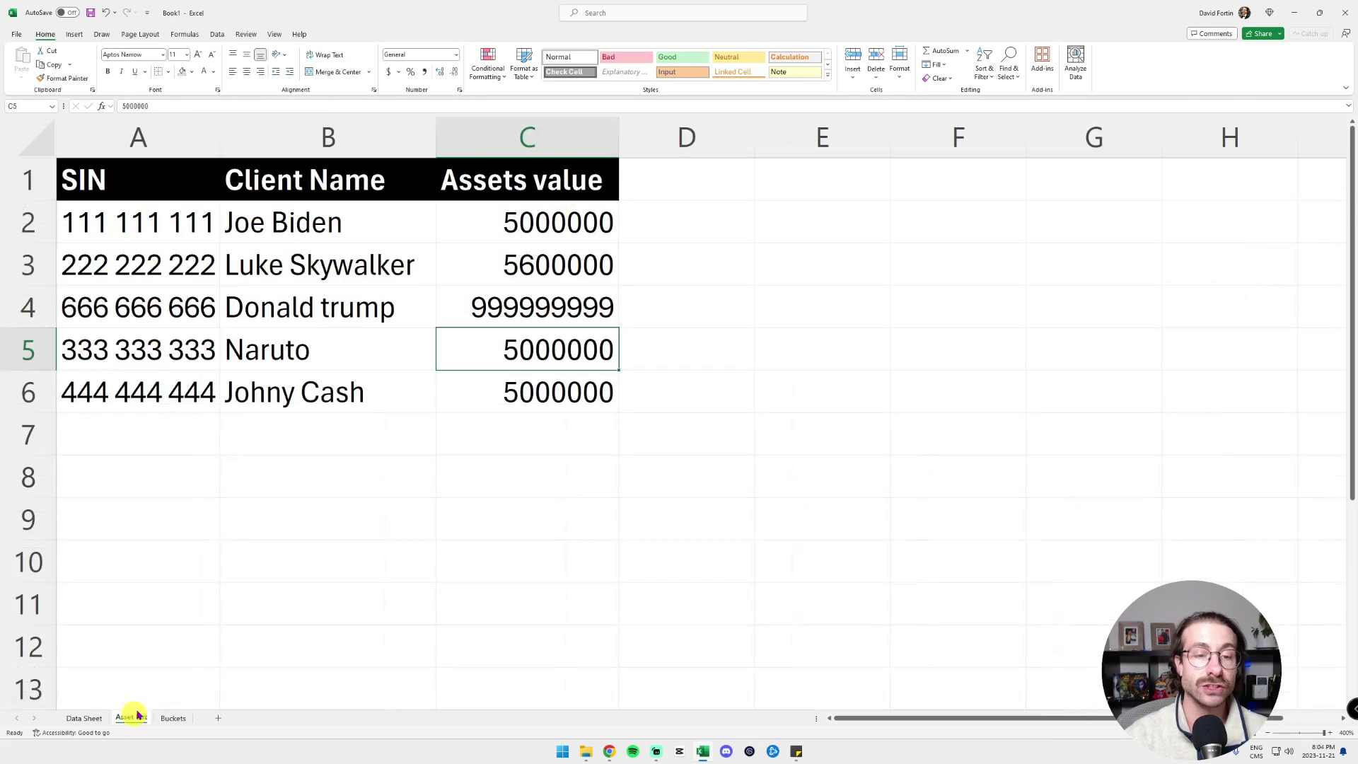
pyautogui.click(285, 337)
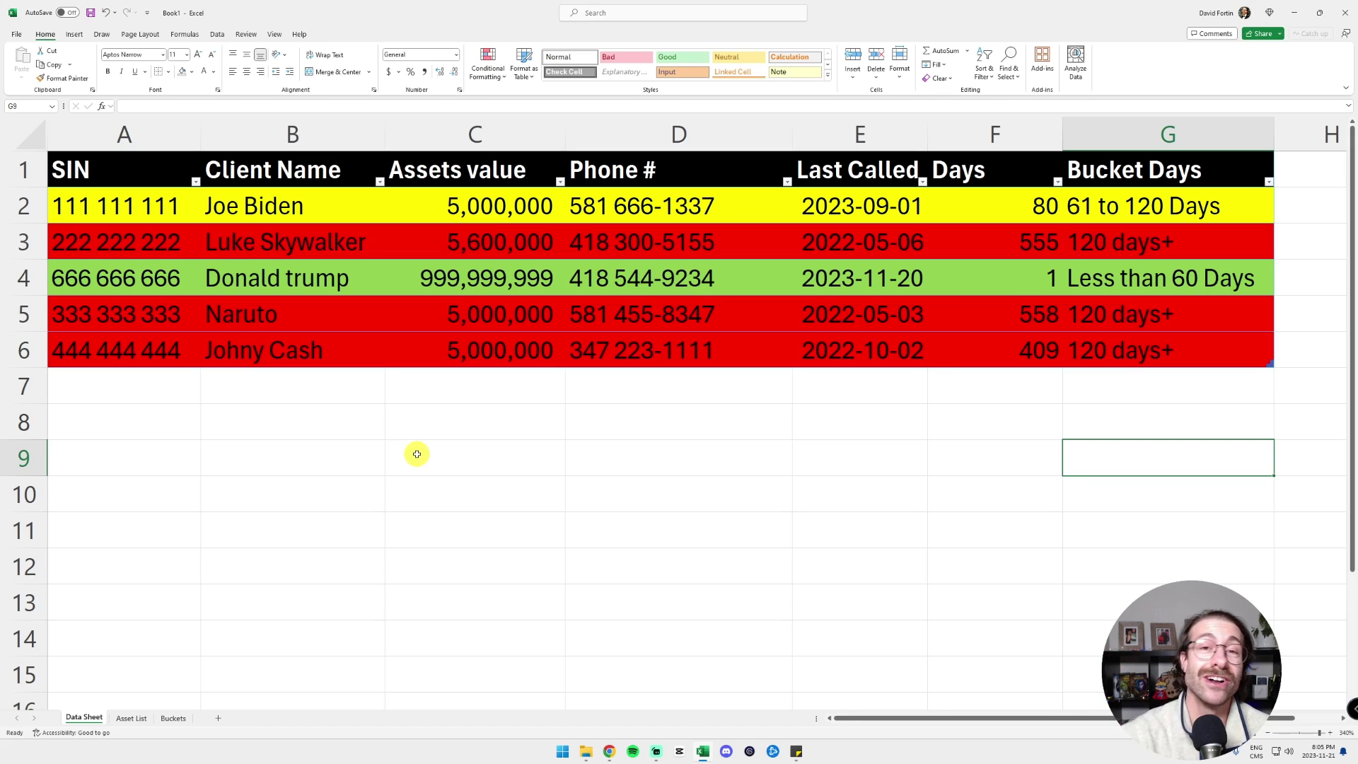
# Insert a PivotTable from the client table A1:G6 on a new worksheet
pyautogui.click(171, 169)
pyautogui.moveTo(171, 169); pyautogui.dragTo(1188, 350)
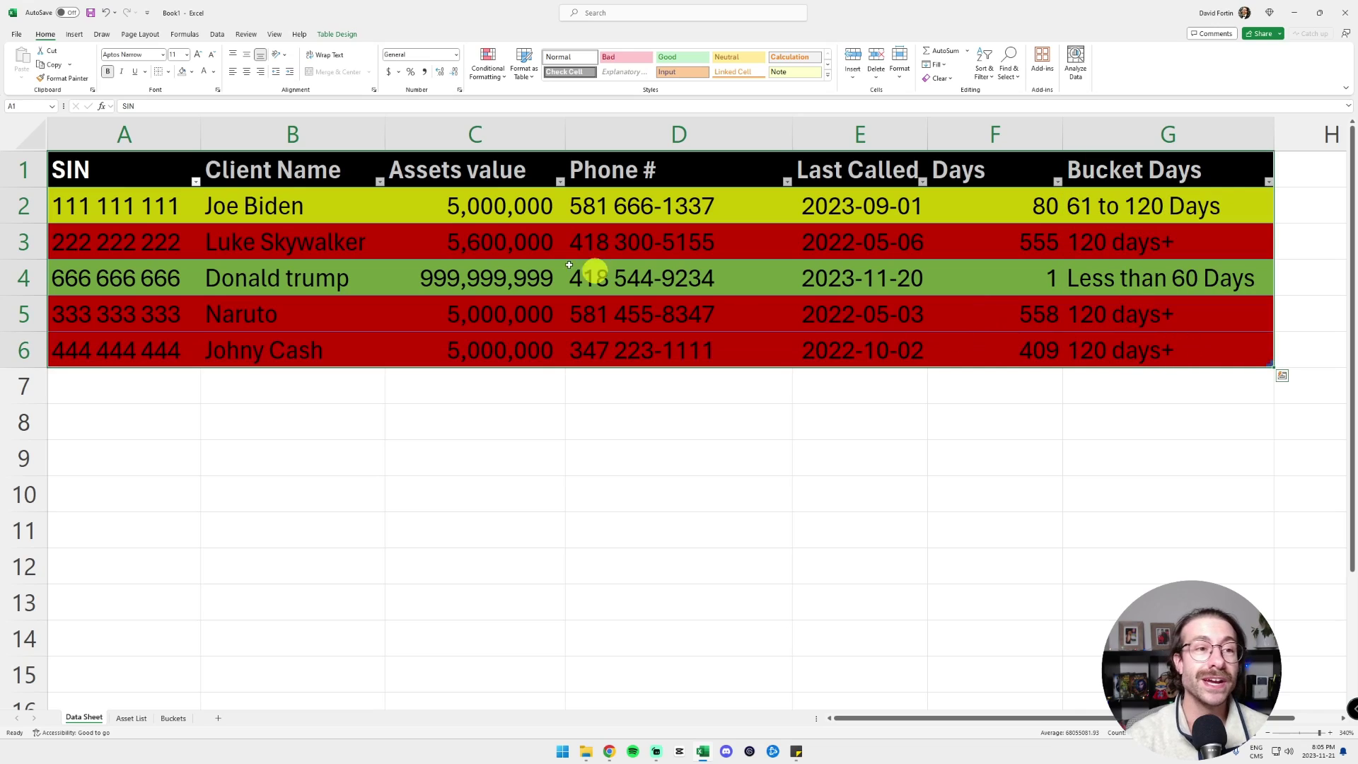
pyautogui.click(74, 34)
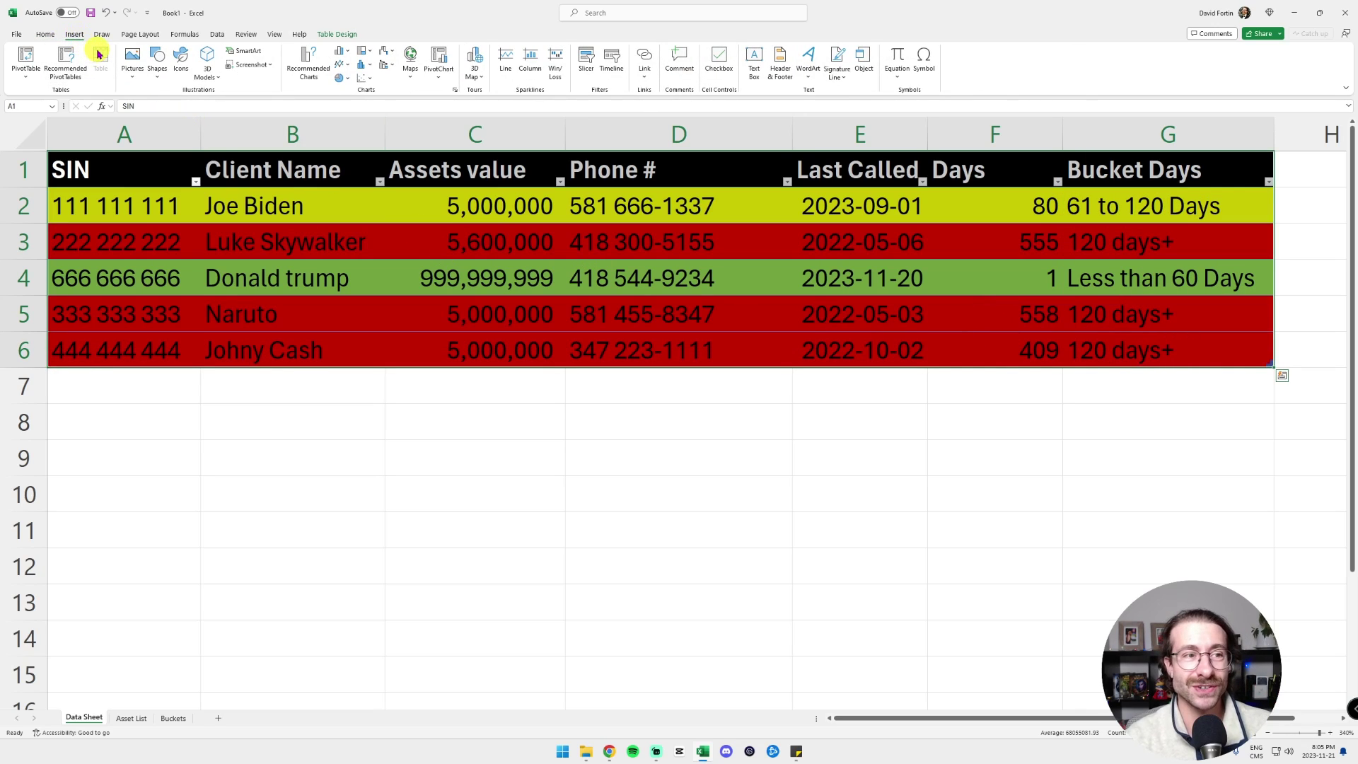
pyautogui.click(28, 58)
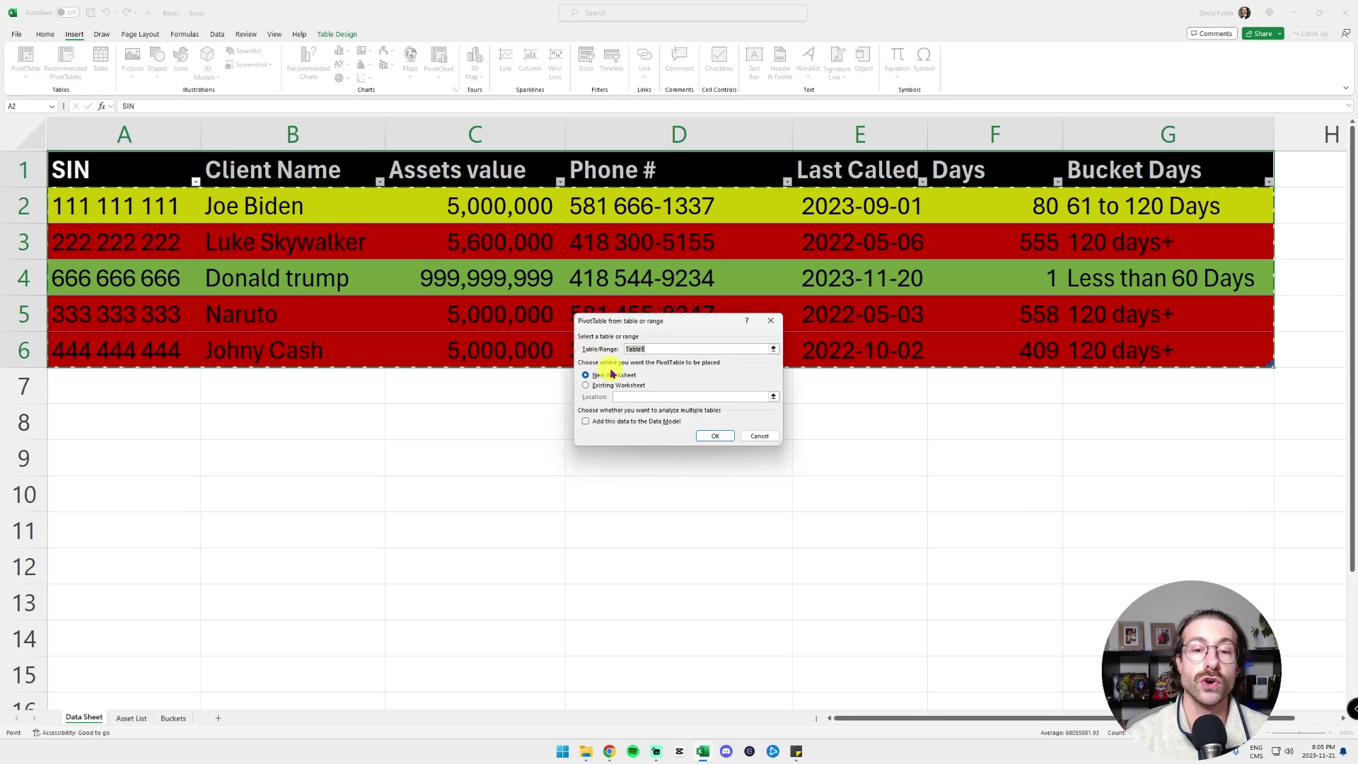
pyautogui.click(707, 438)
pyautogui.keyDown('ctrl'); pyautogui.scroll(10, 276, 304); pyautogui.keyUp('ctrl')
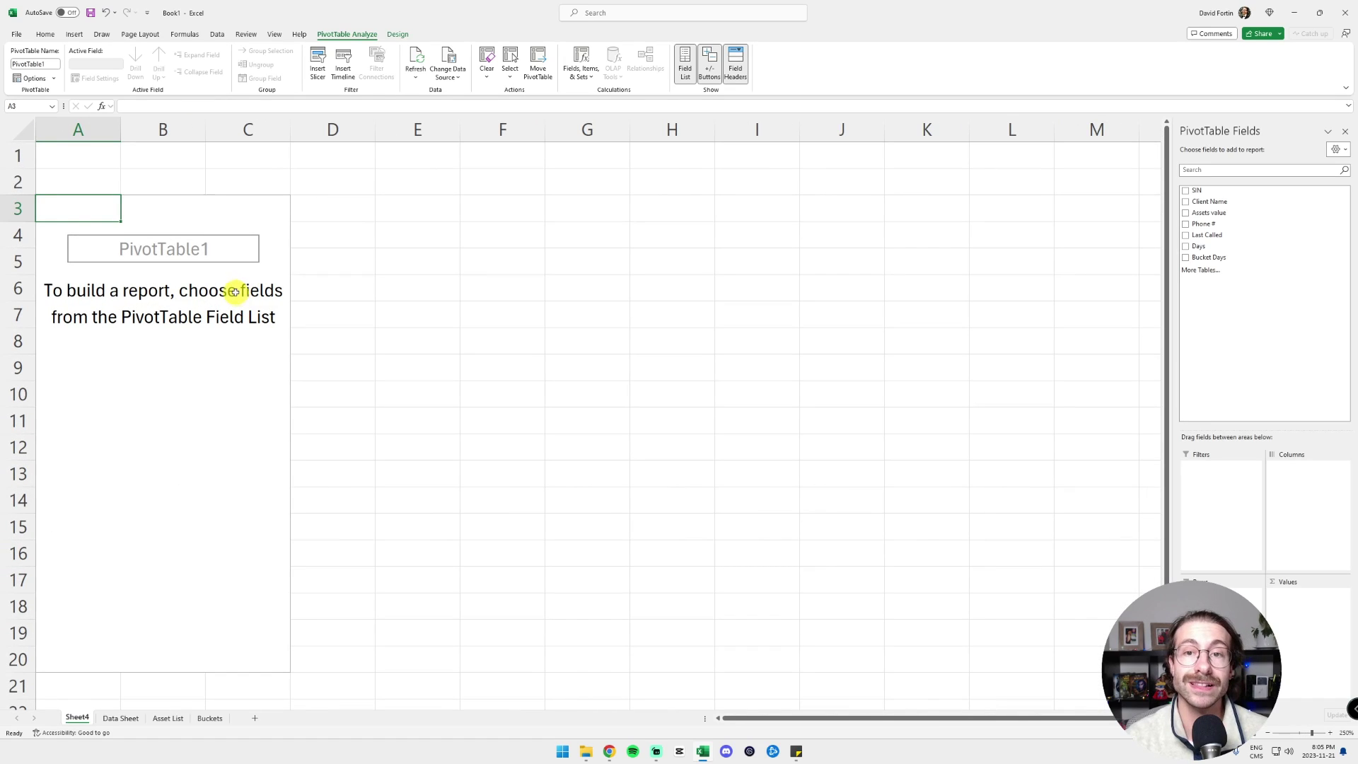
pyautogui.click(122, 718)
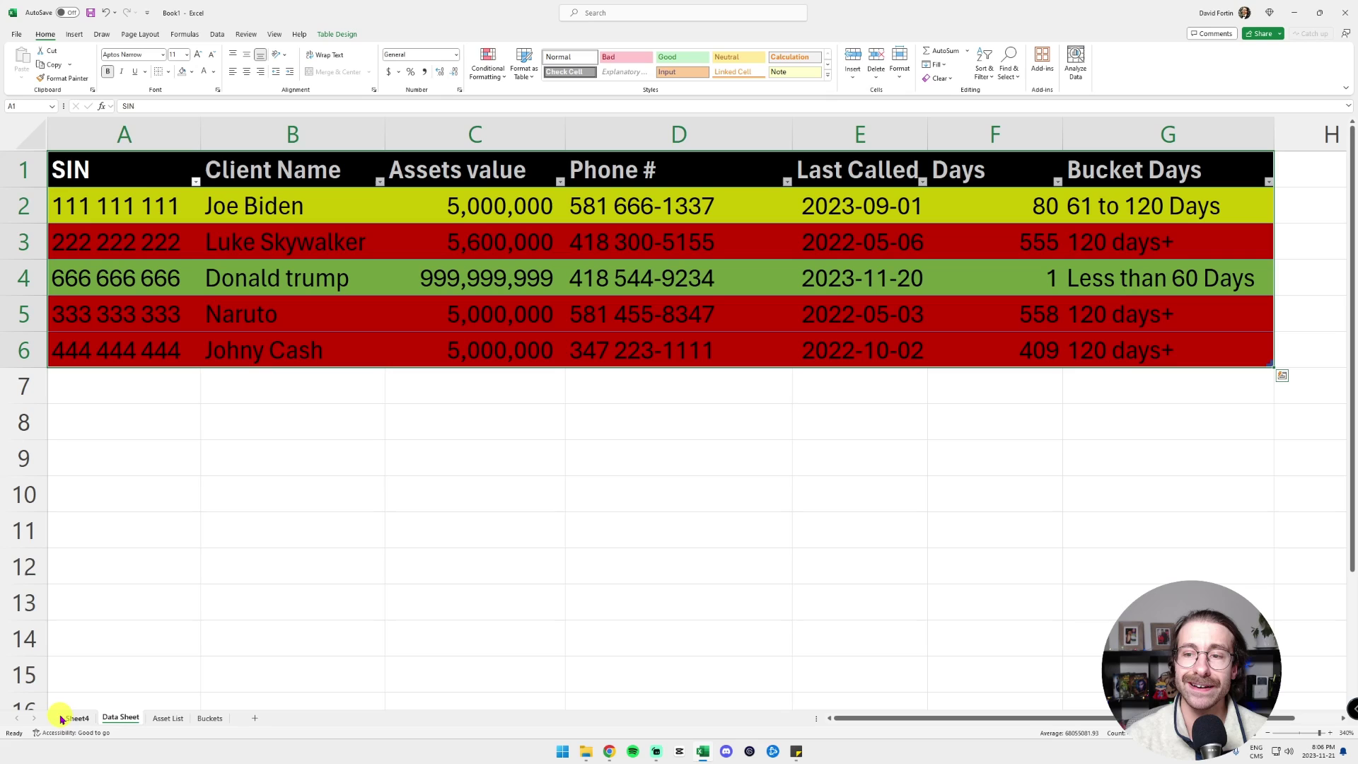
pyautogui.click(68, 718)
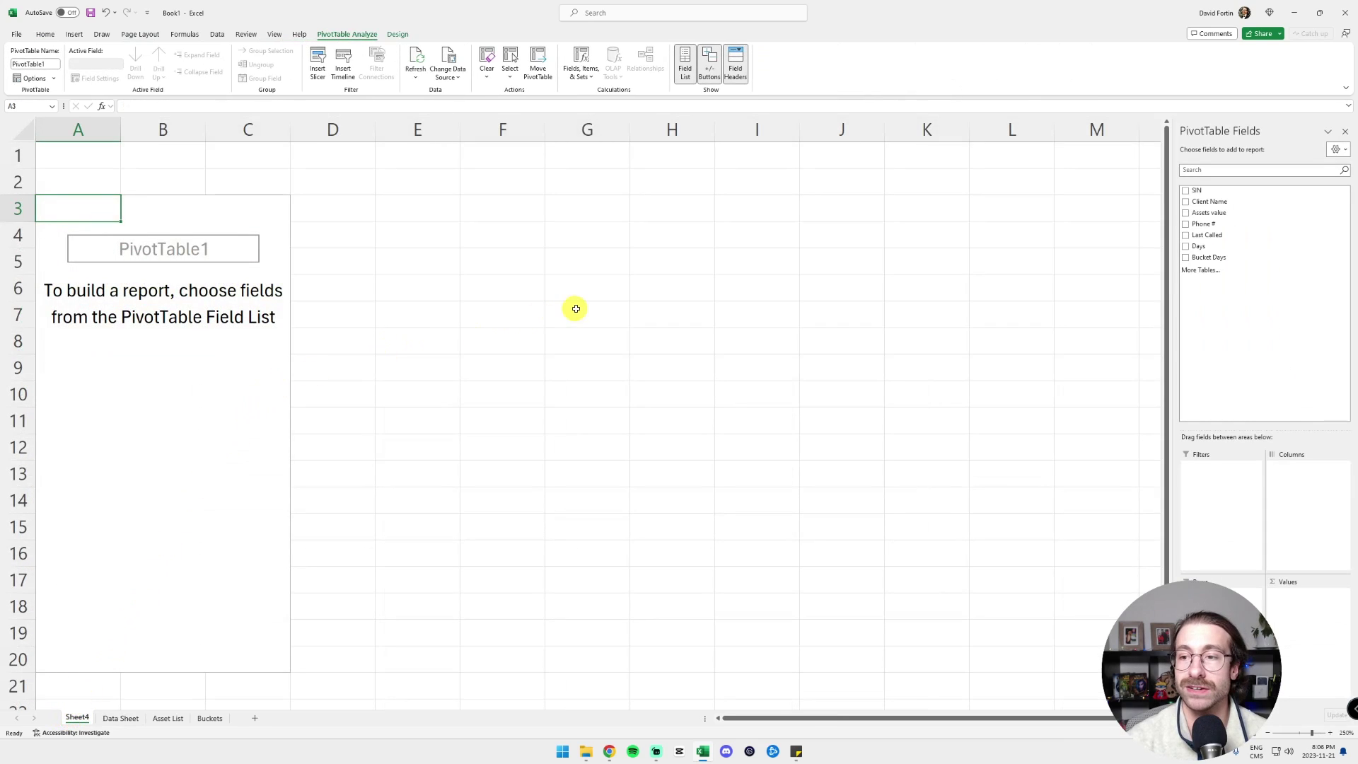
# Put SIN, Client Name and Assets value in Rows, Sum of Days in Values, and Bucket Days in Filters
pyautogui.moveTo(1222, 191); pyautogui.dragTo(1214, 638)
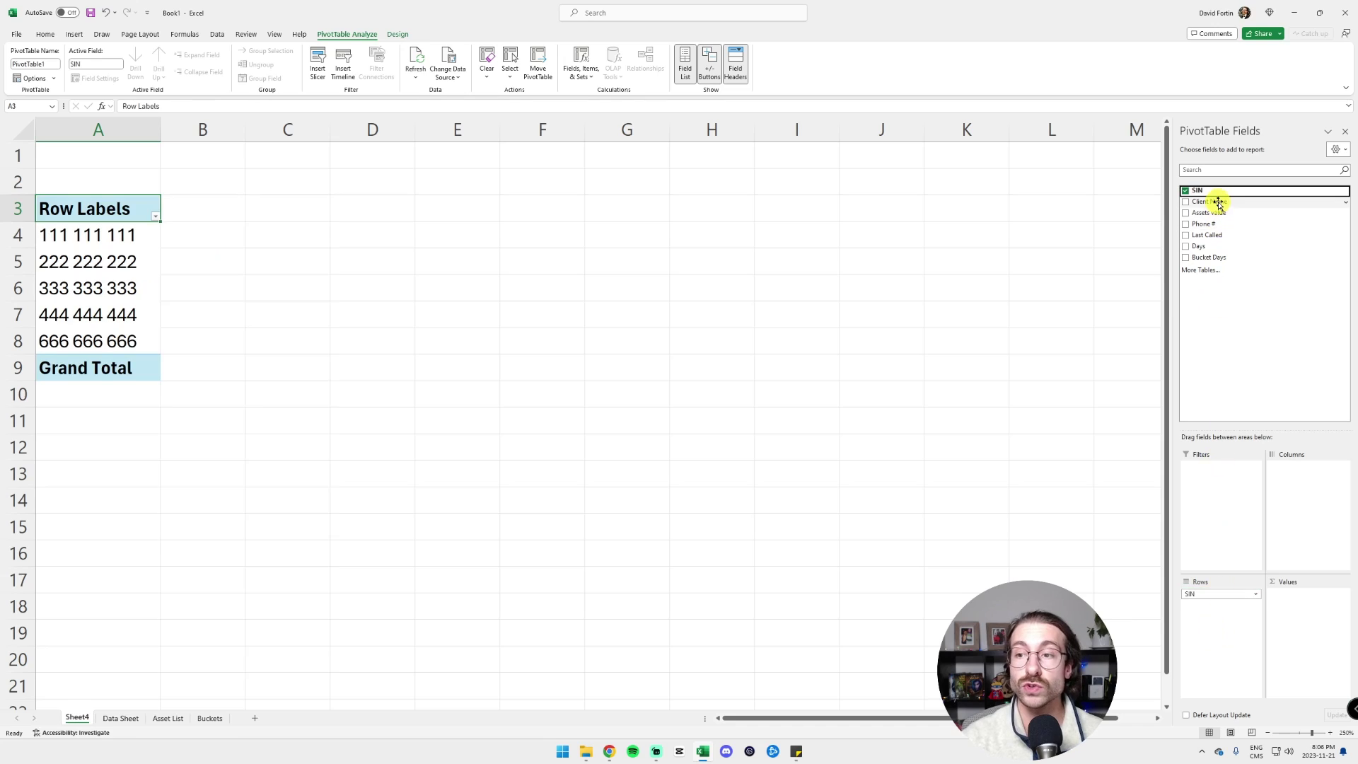
pyautogui.moveTo(1215, 201); pyautogui.dragTo(1234, 612)
pyautogui.moveTo(1228, 212); pyautogui.dragTo(1242, 659)
pyautogui.moveTo(1202, 246); pyautogui.dragTo(1319, 645)
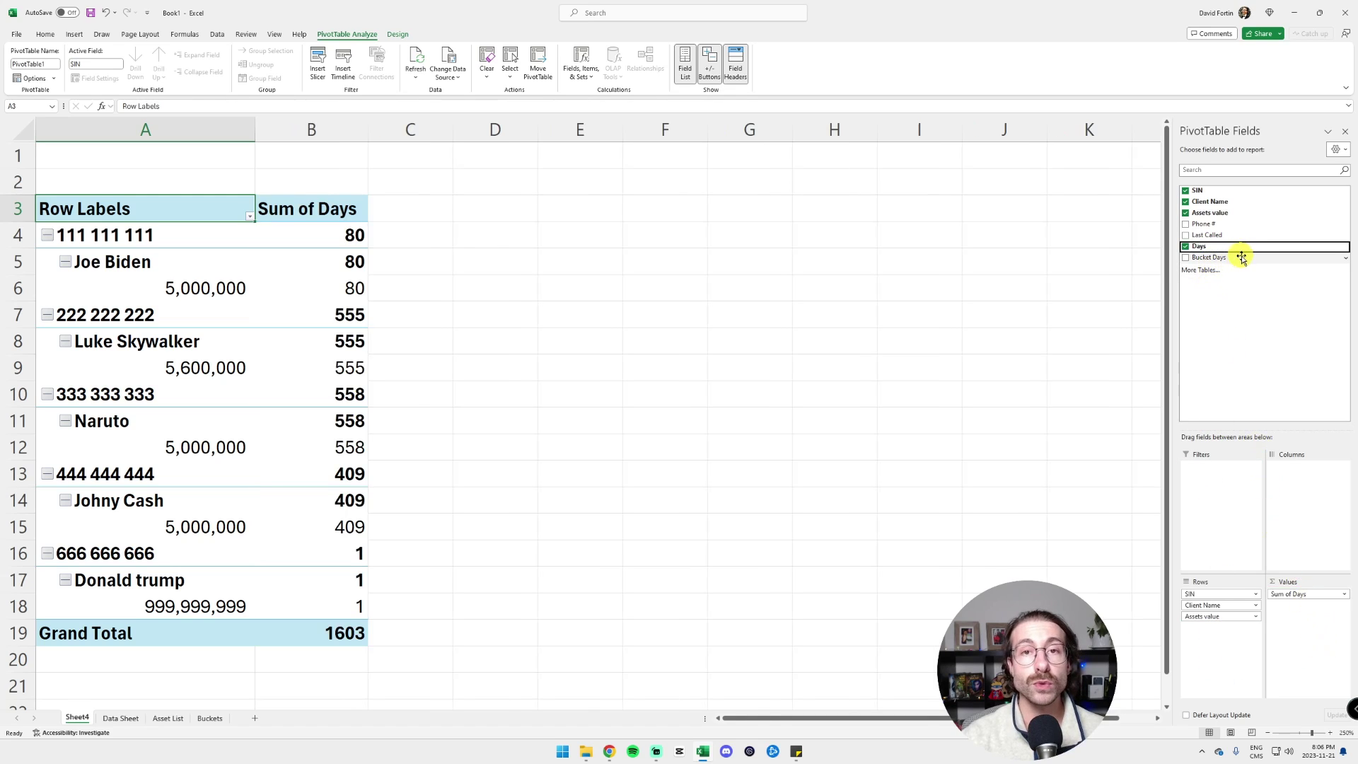
pyautogui.moveTo(1242, 257); pyautogui.dragTo(1229, 513)
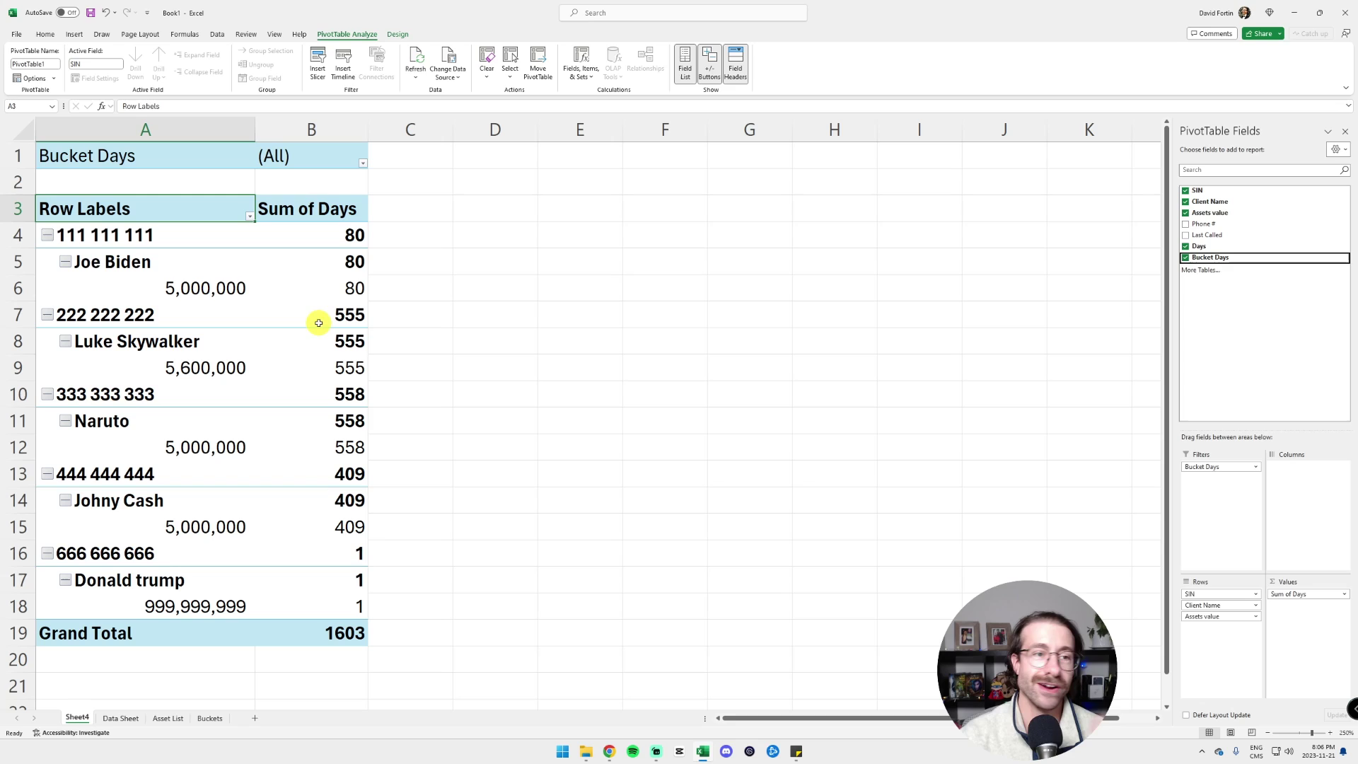
# Set the PivotTable to Tabular Form with no subtotals and grand totals off for rows and columns
pyautogui.click(400, 36)
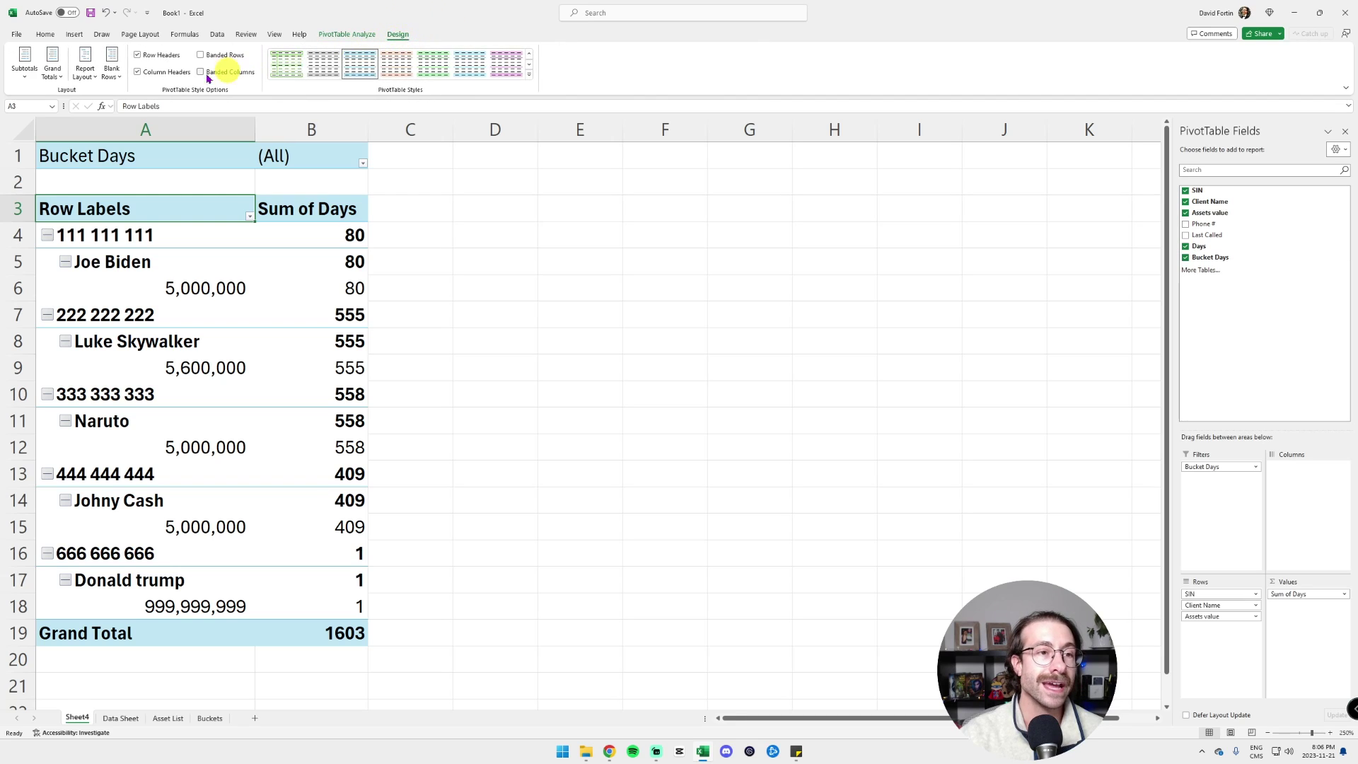
pyautogui.click(86, 73)
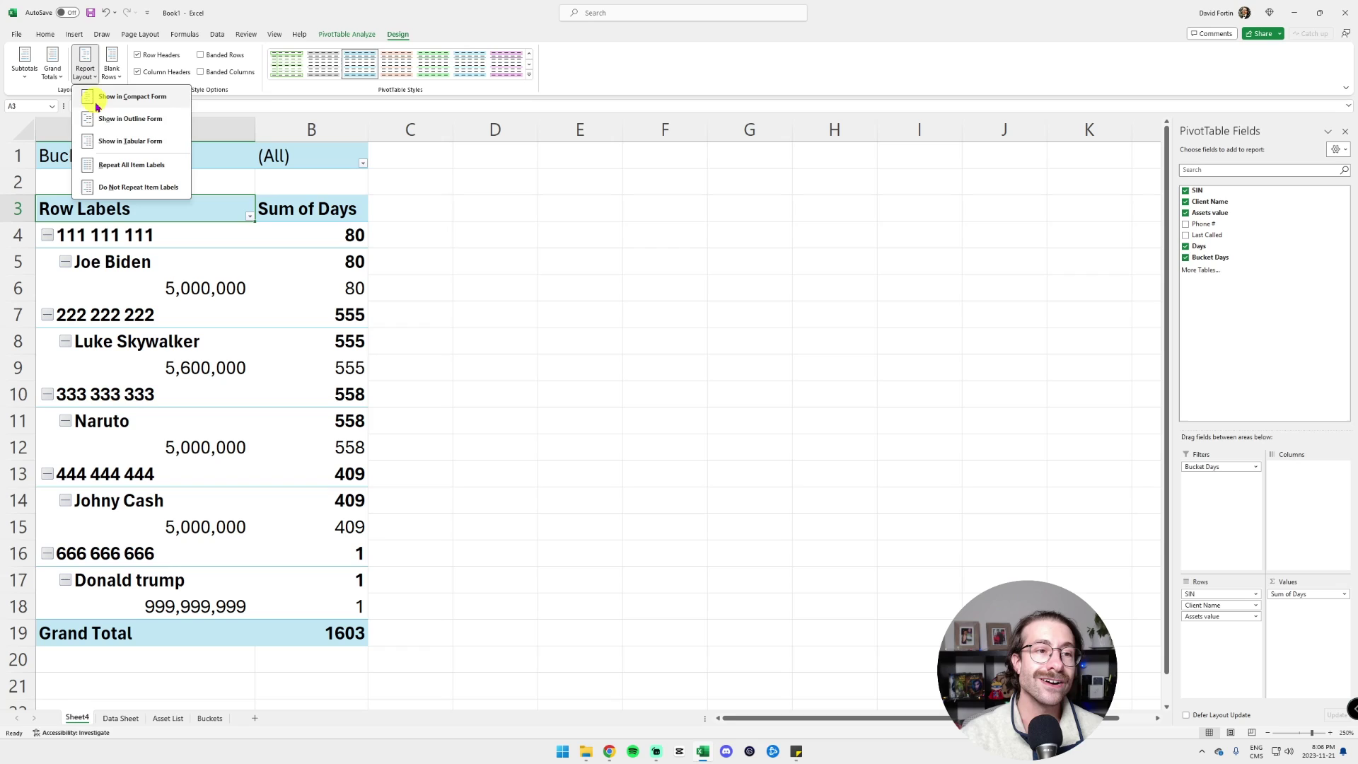
pyautogui.click(126, 144)
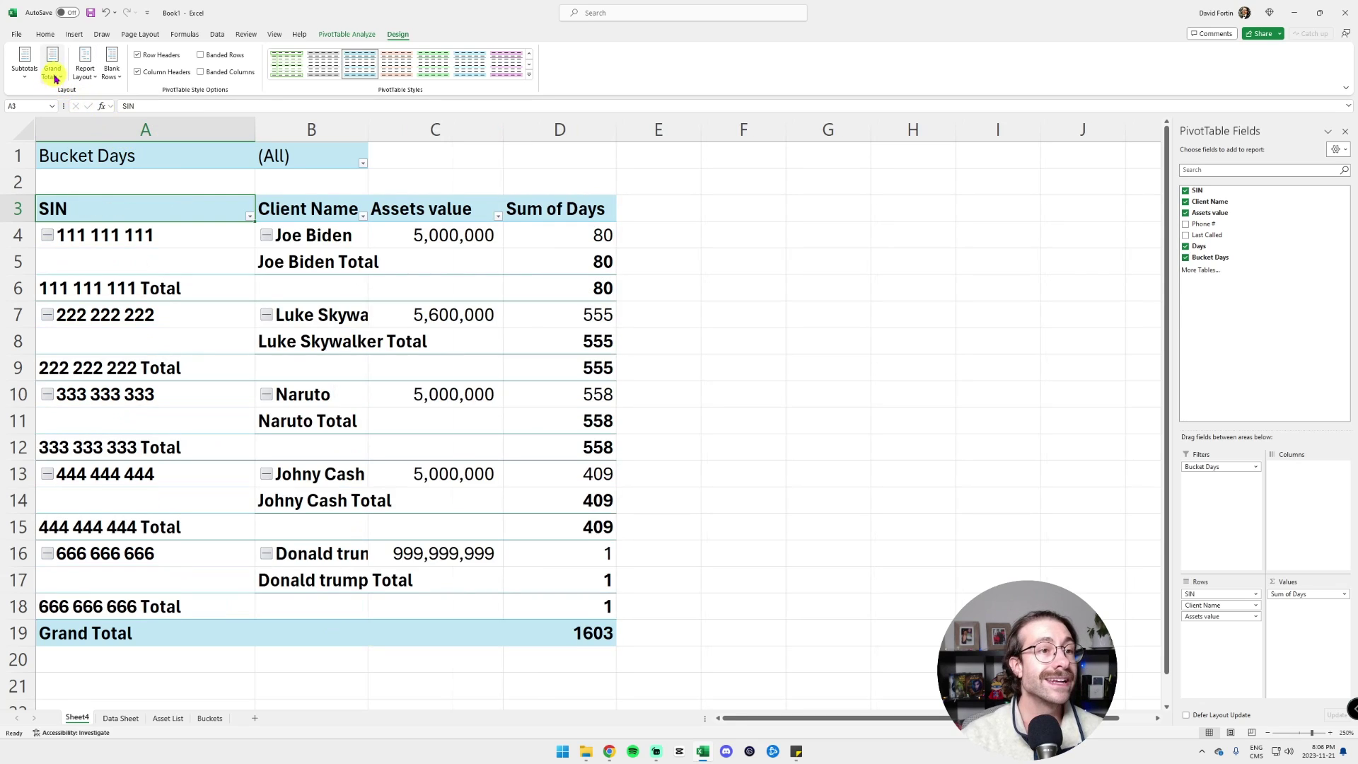
pyautogui.click(25, 67)
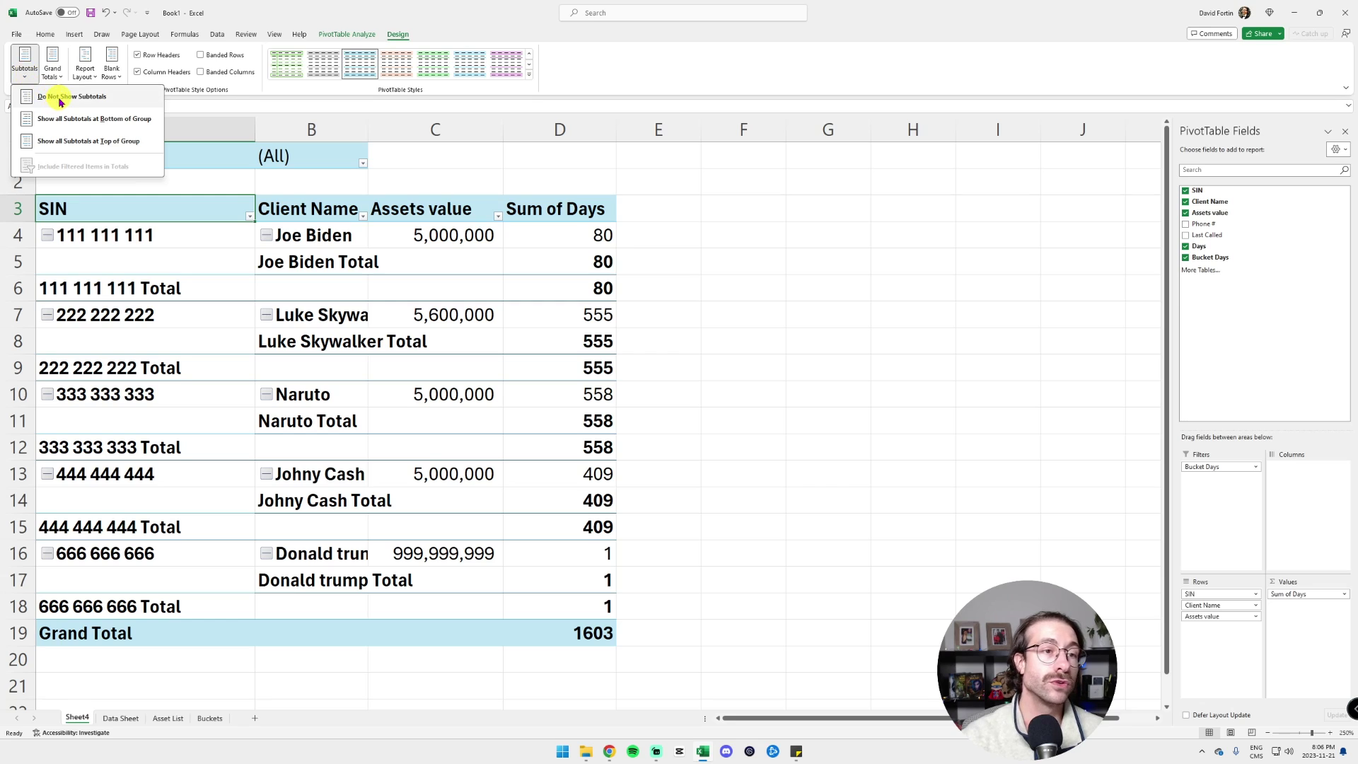
pyautogui.click(147, 103)
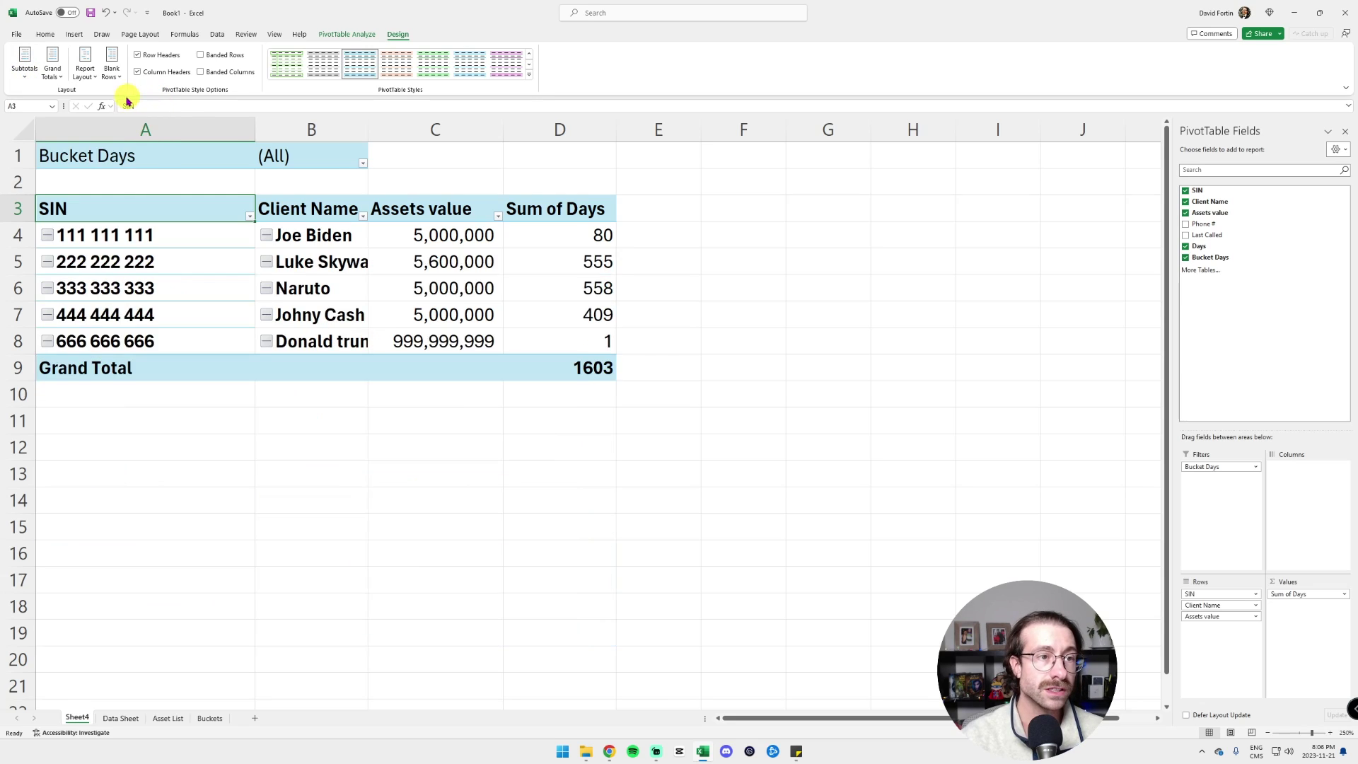
pyautogui.click(52, 68)
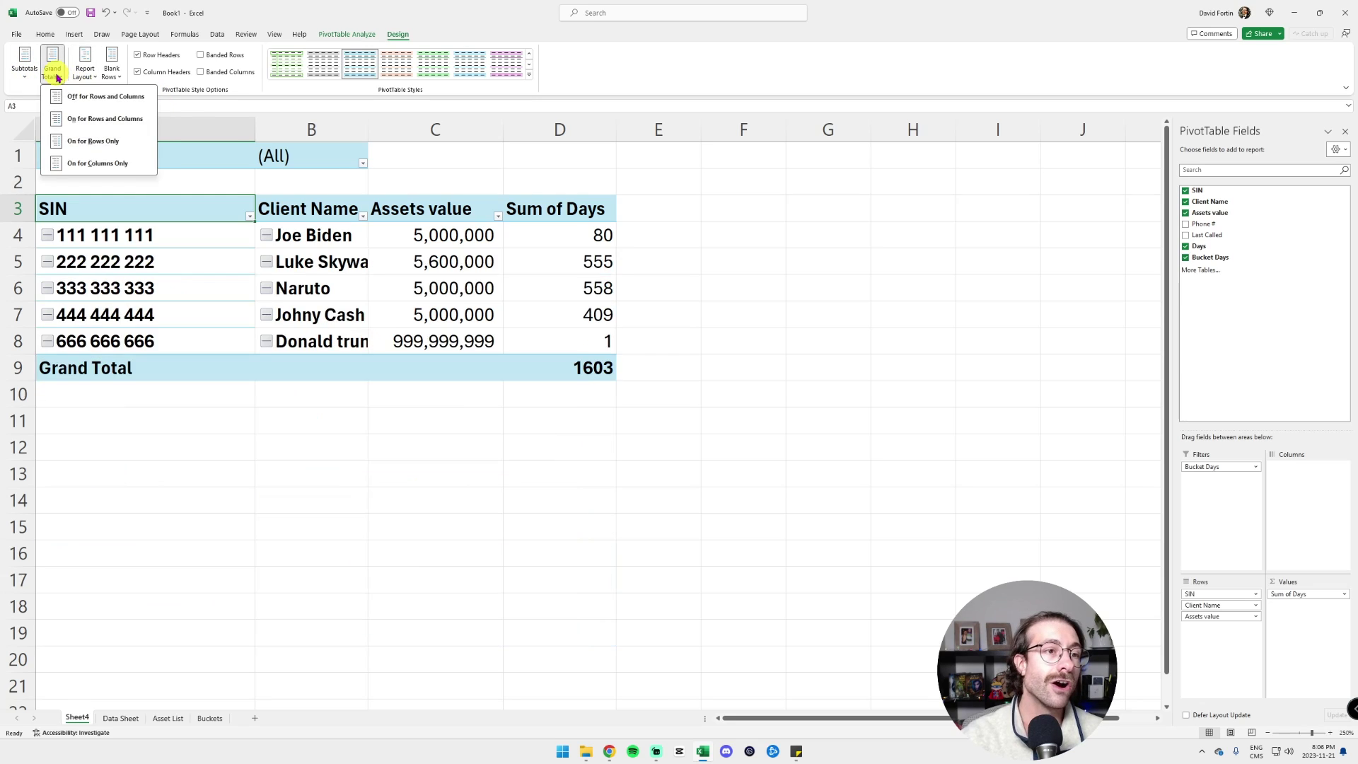
pyautogui.click(124, 99)
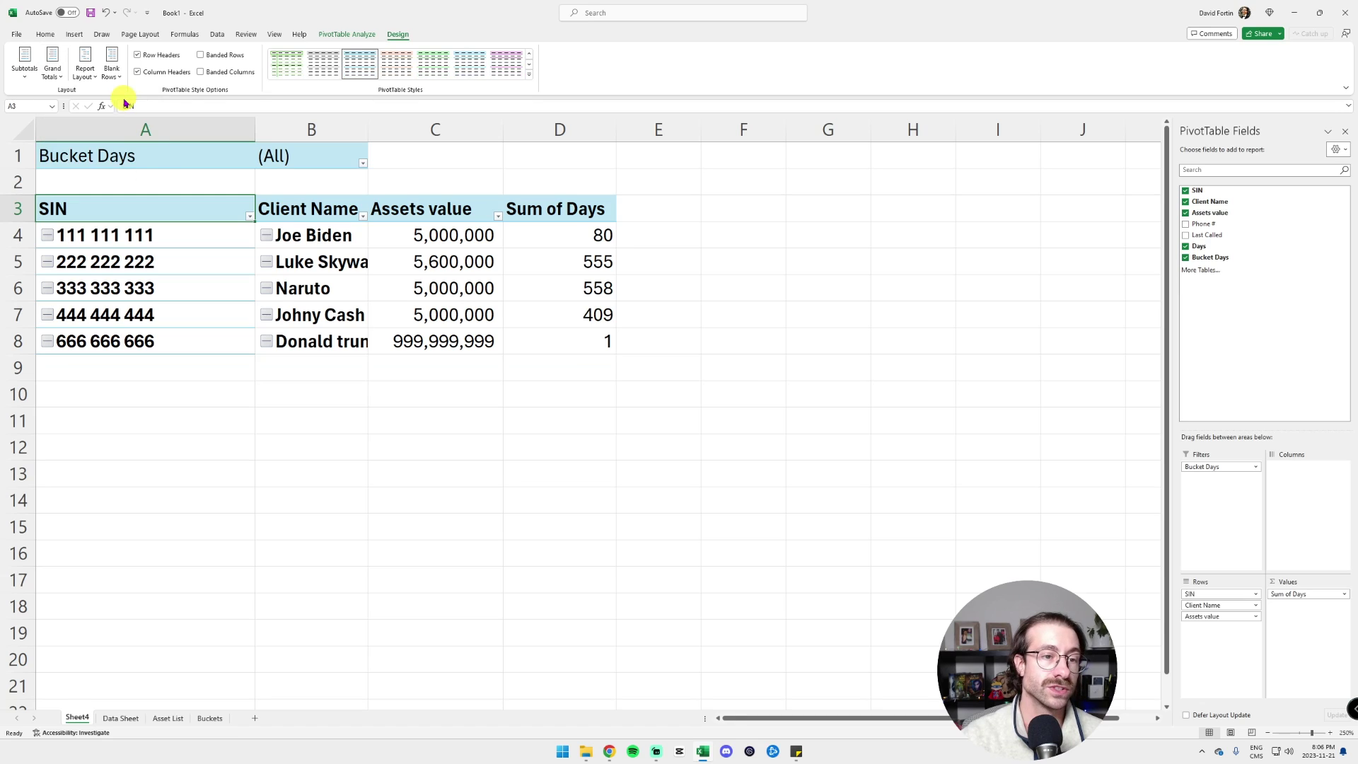
pyautogui.click(567, 388)
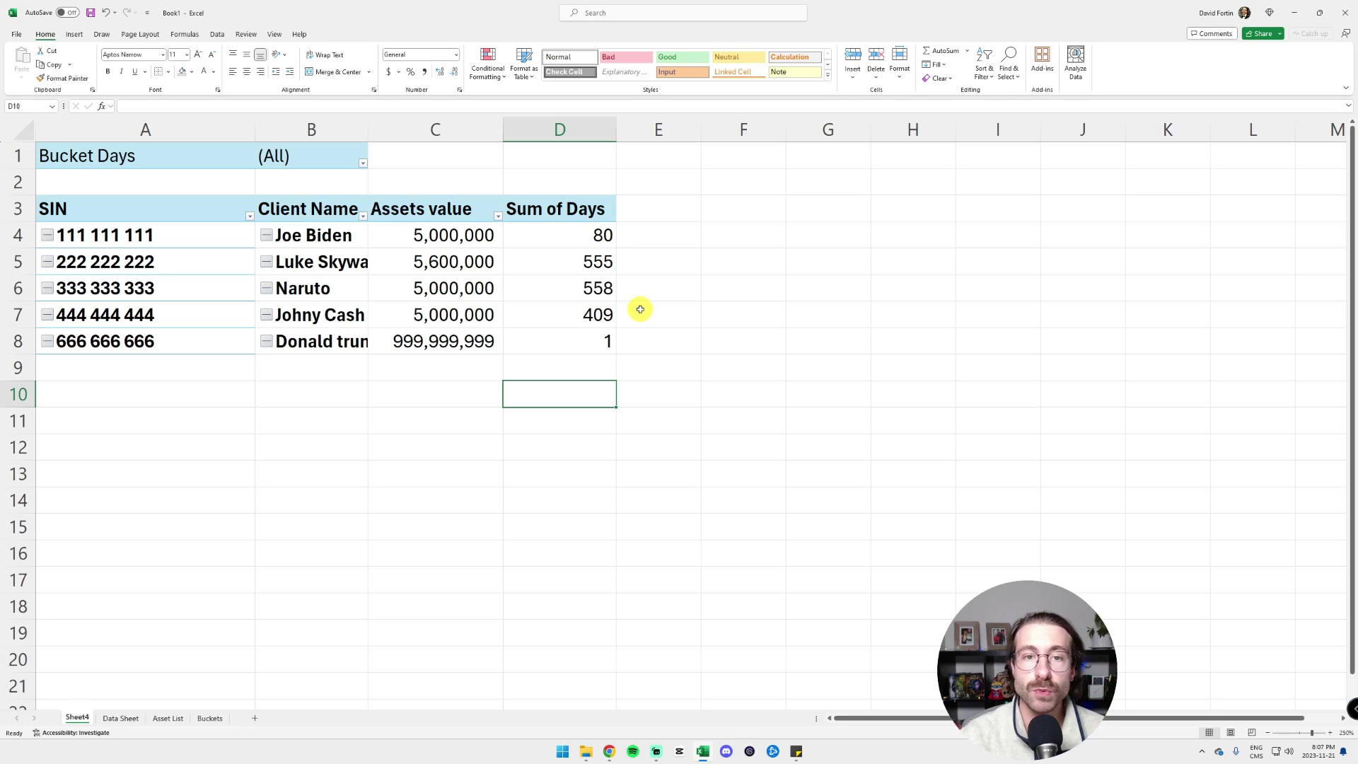
# Filter the PivotTable's Bucket Days field to 120 days+ only, leaving three clients
pyautogui.click(162, 152)
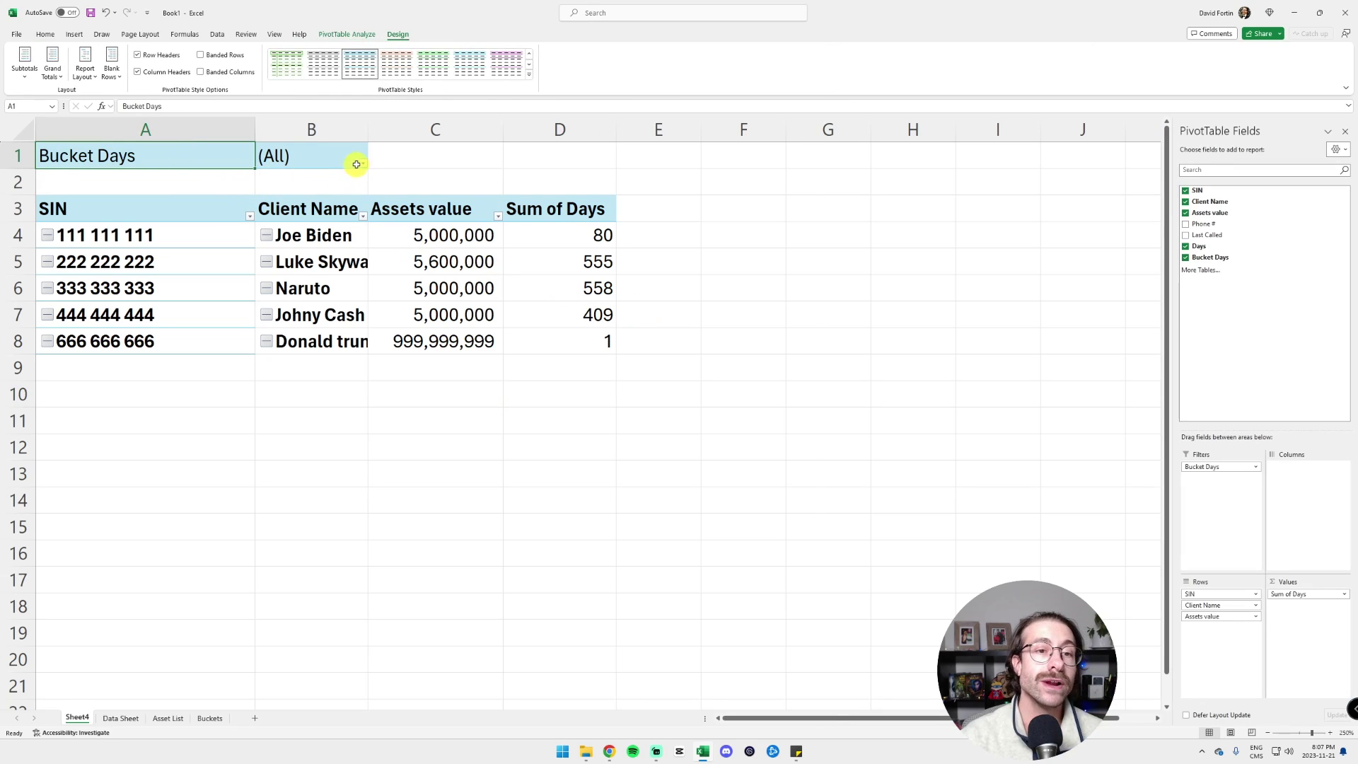
pyautogui.click(361, 163)
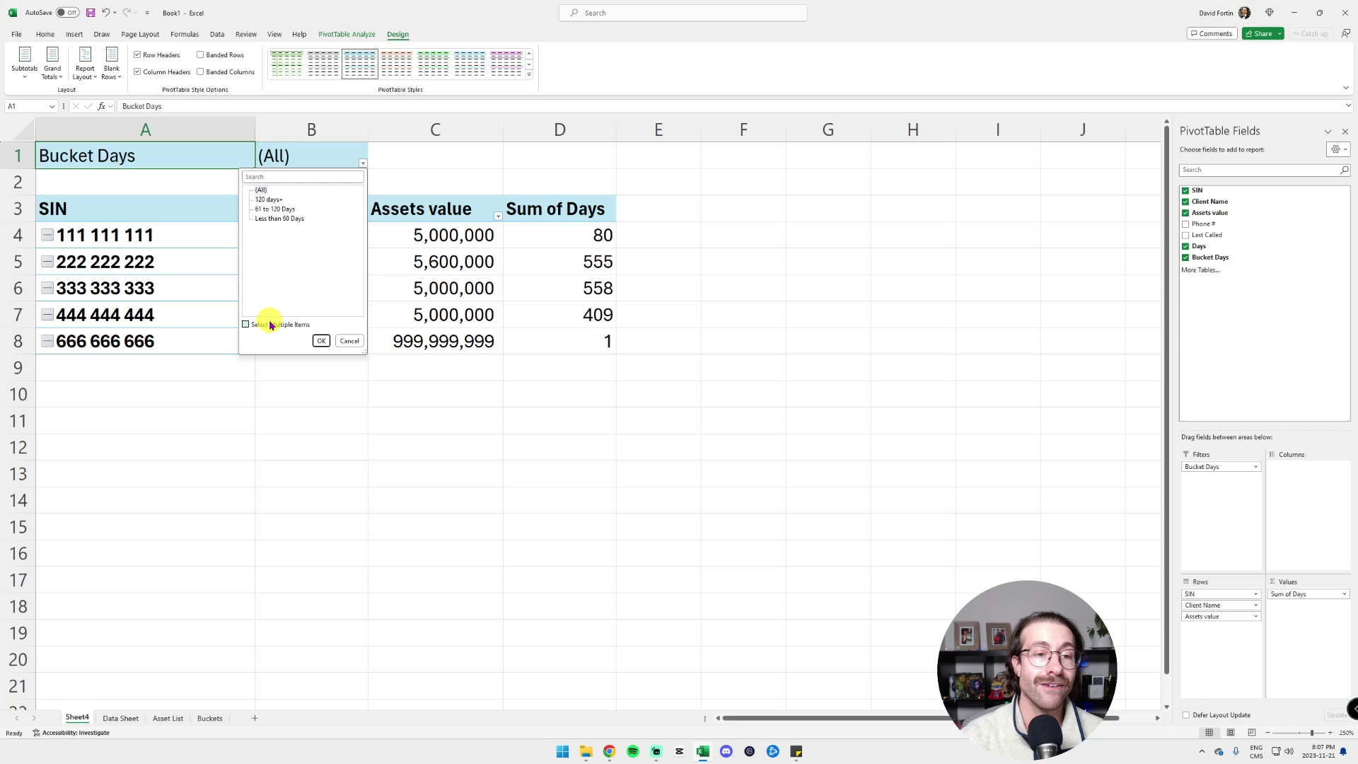
pyautogui.click(247, 325)
pyautogui.click(257, 189)
pyautogui.click(257, 200)
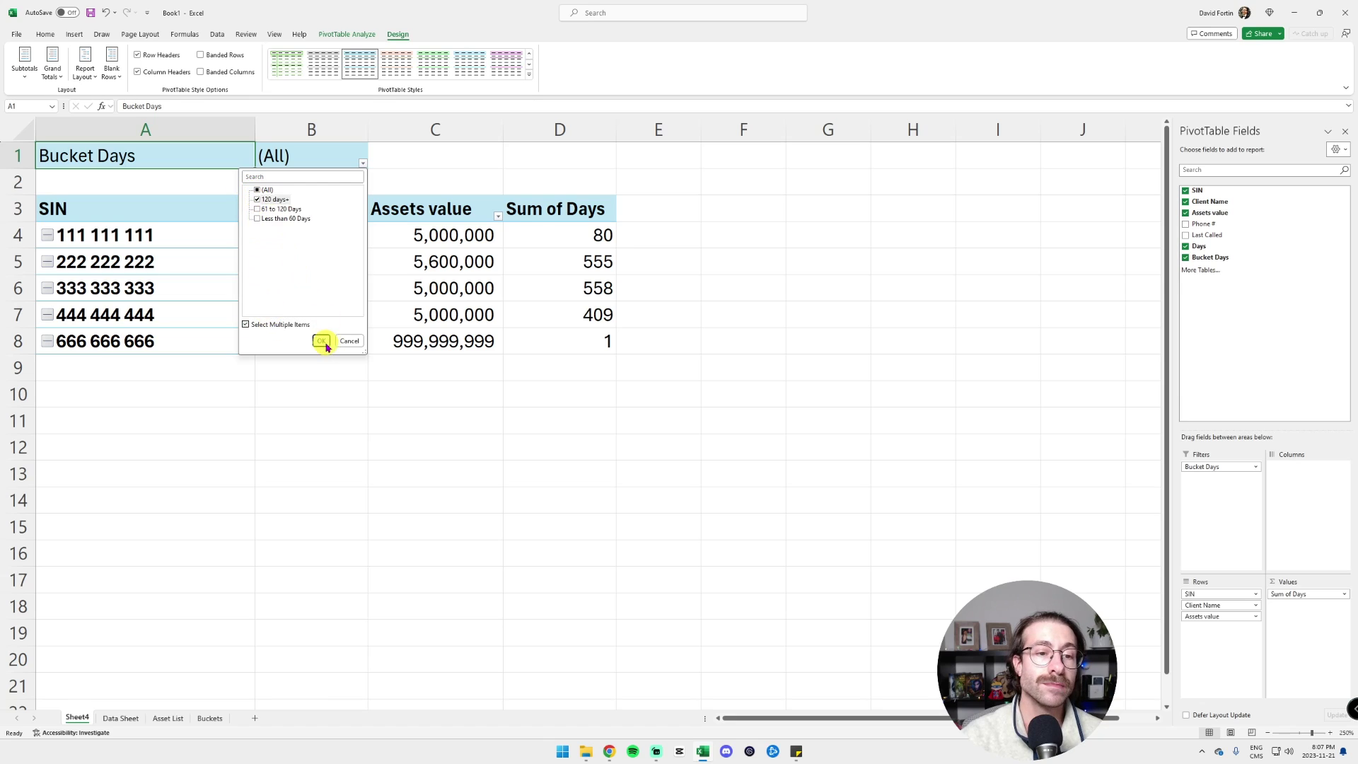
pyautogui.click(322, 341)
# Autofit column B so the full client names show
pyautogui.click(379, 389)
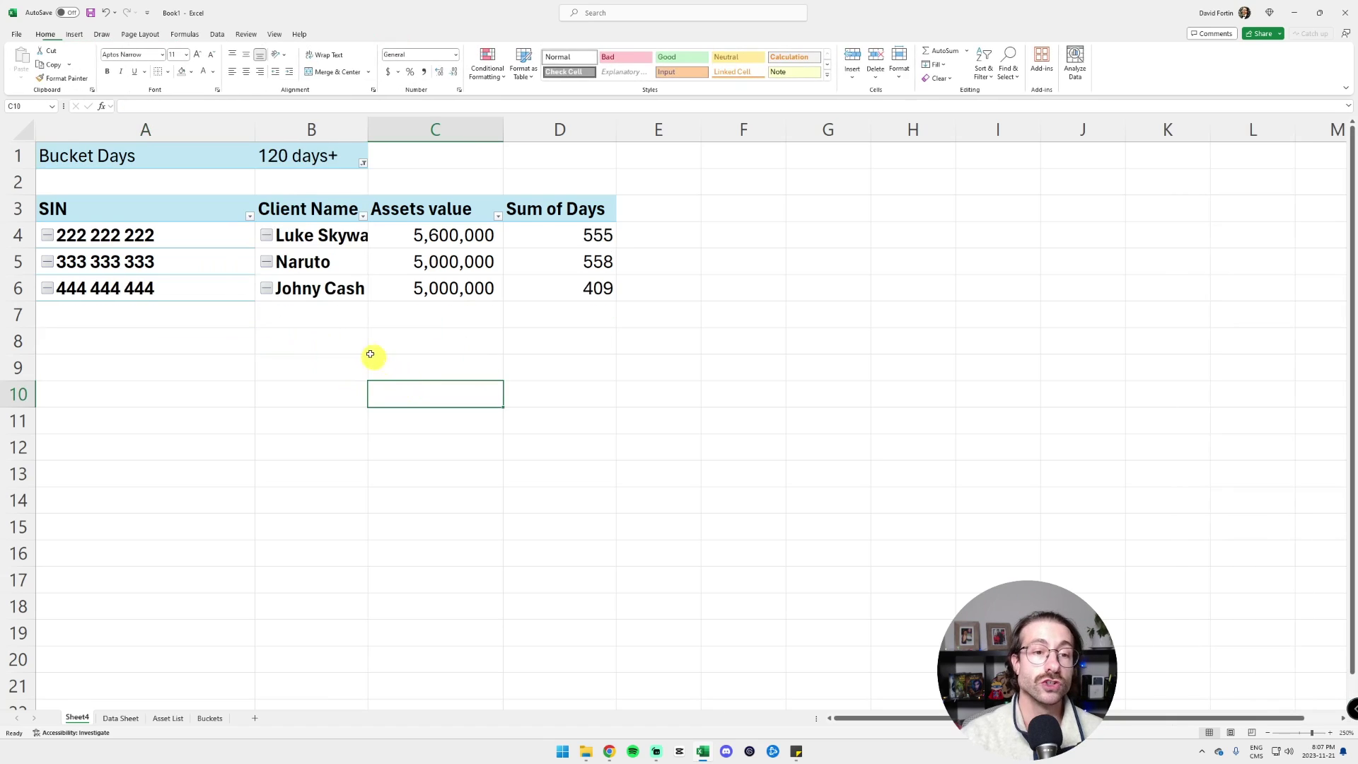
pyautogui.doubleClick(367, 131)
pyautogui.click(545, 267)
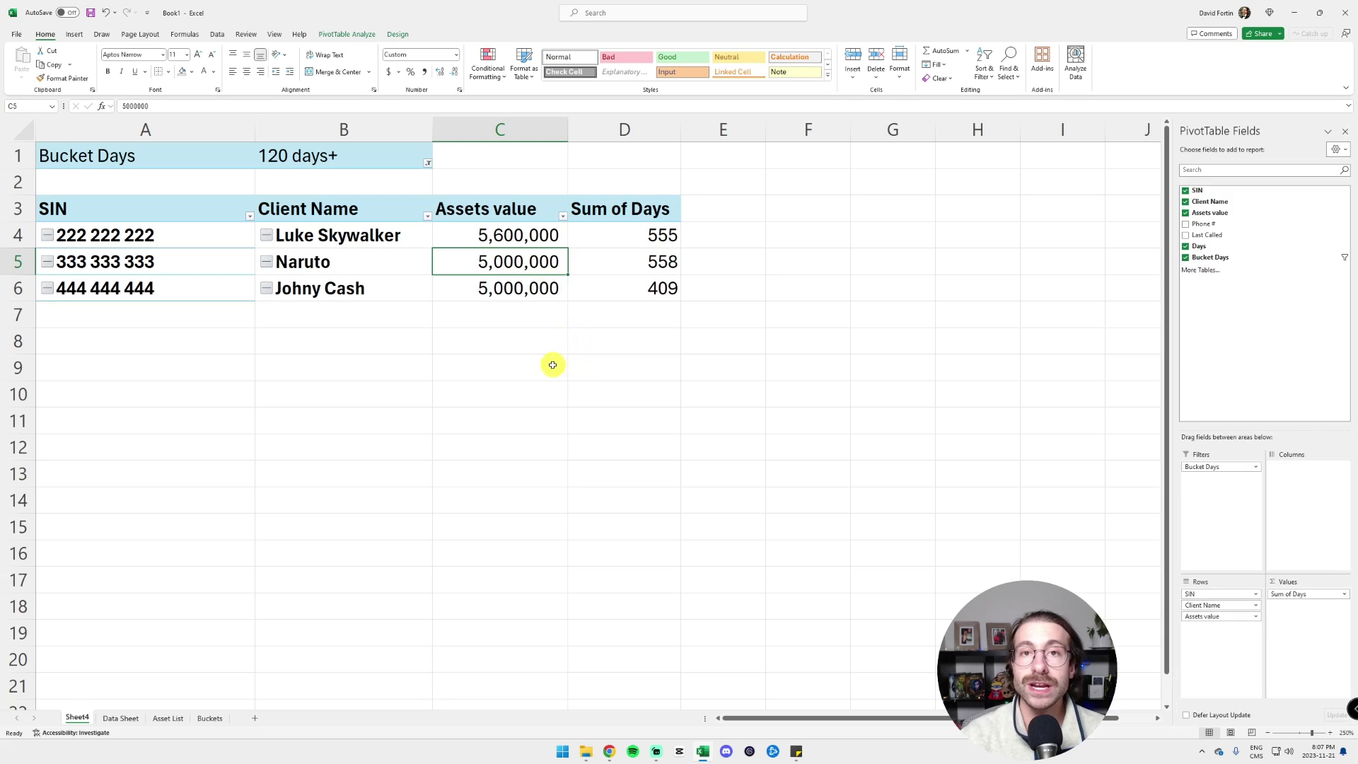
# Rename the pivot sheet to '120+ Days' and move it to the end
pyautogui.rightClick(73, 717)
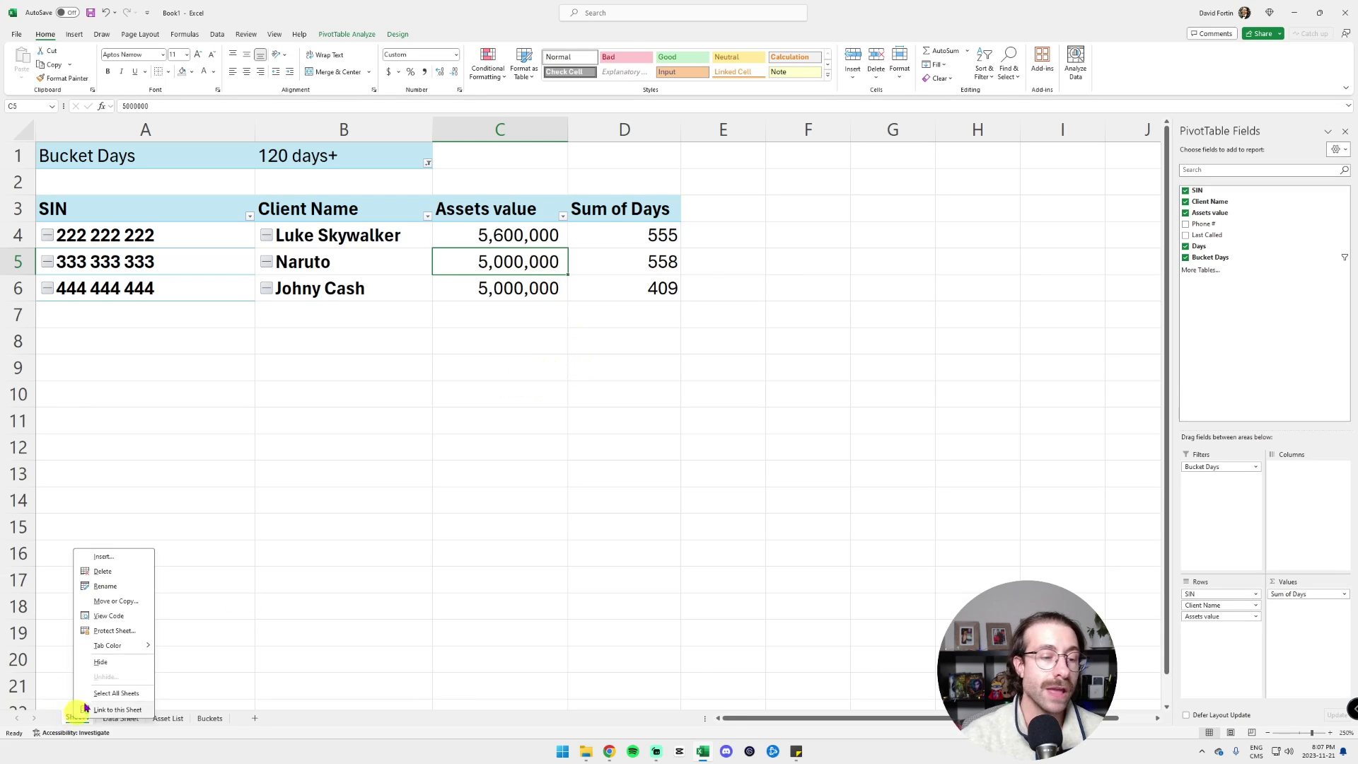
pyautogui.click(110, 592)
pyautogui.write('120+ Days')
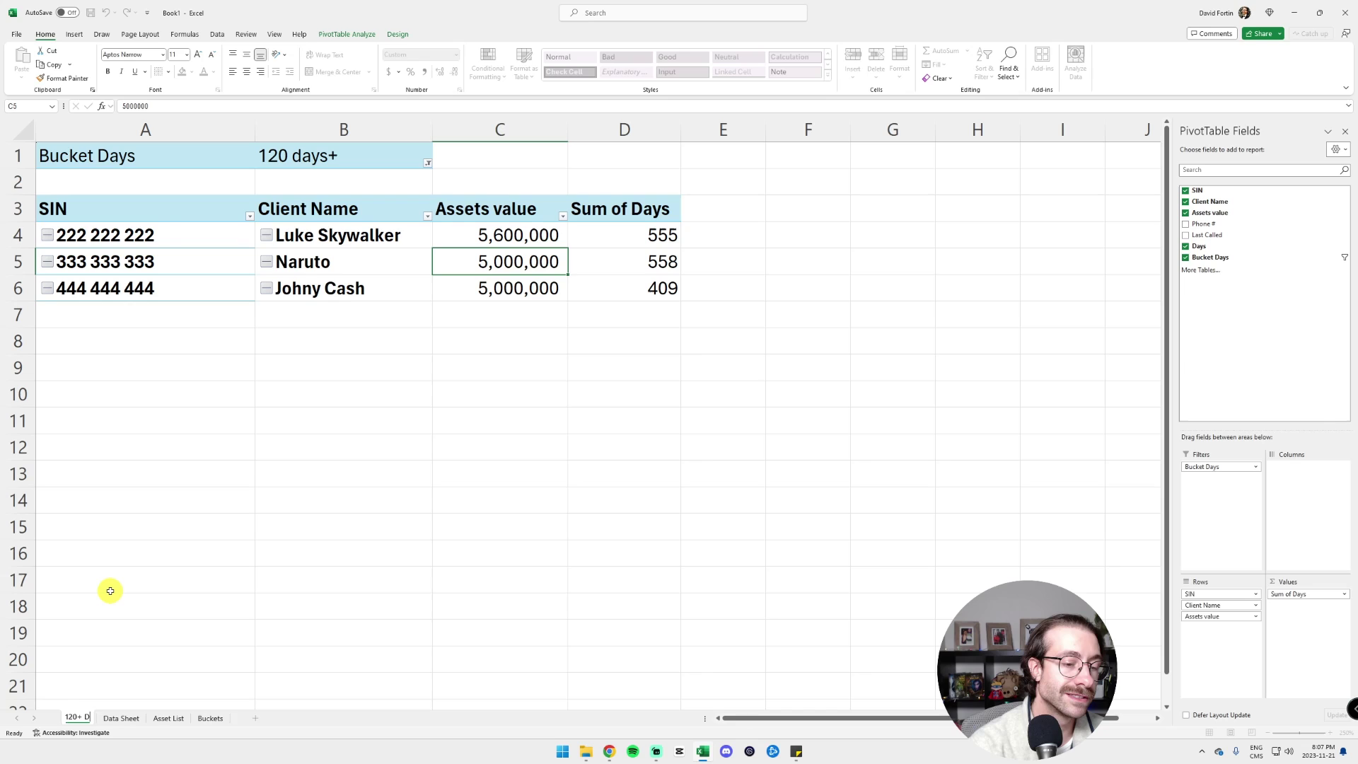
pyautogui.press('Return')
pyautogui.moveTo(79, 723); pyautogui.dragTo(242, 718)
# Copy the 120+ Days sheet to the end and name the copy '61 to 120 Days'
pyautogui.rightClick(219, 718)
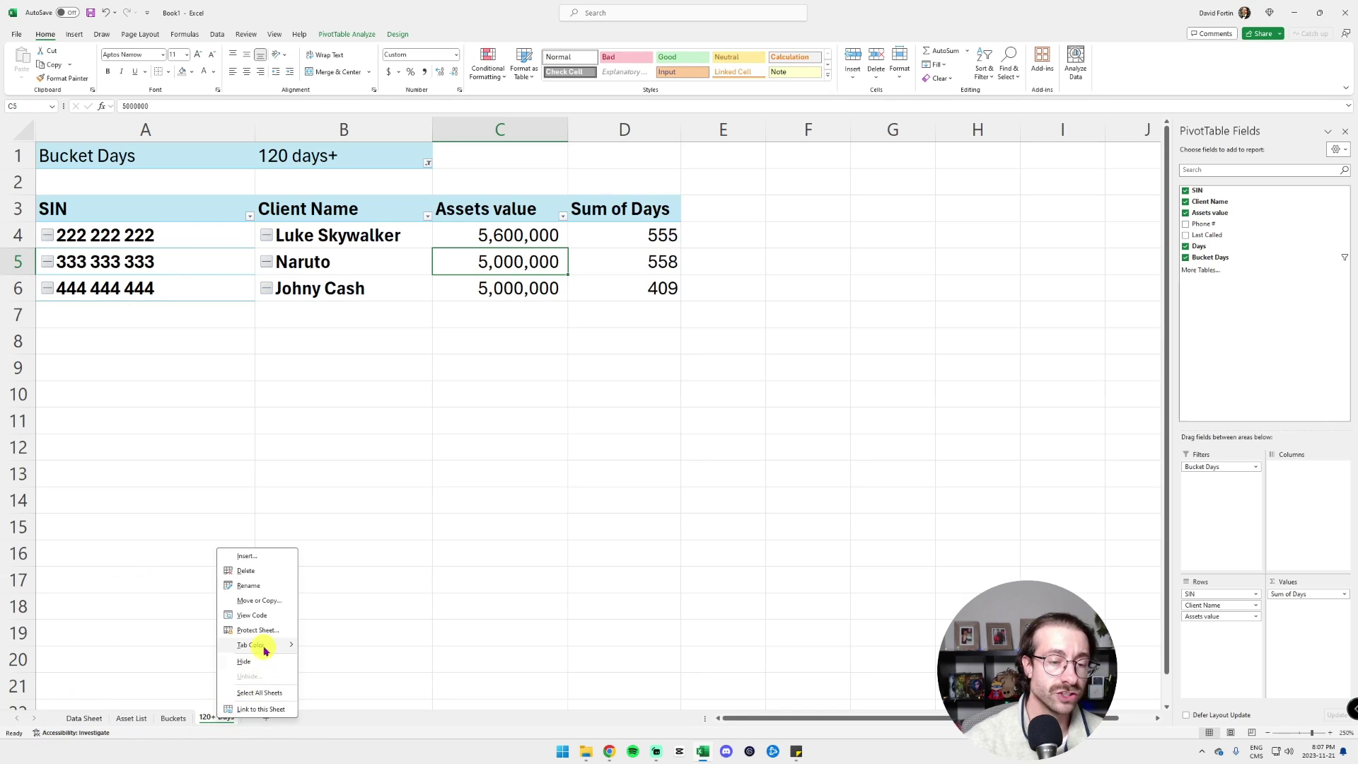
pyautogui.click(259, 601)
pyautogui.click(317, 682)
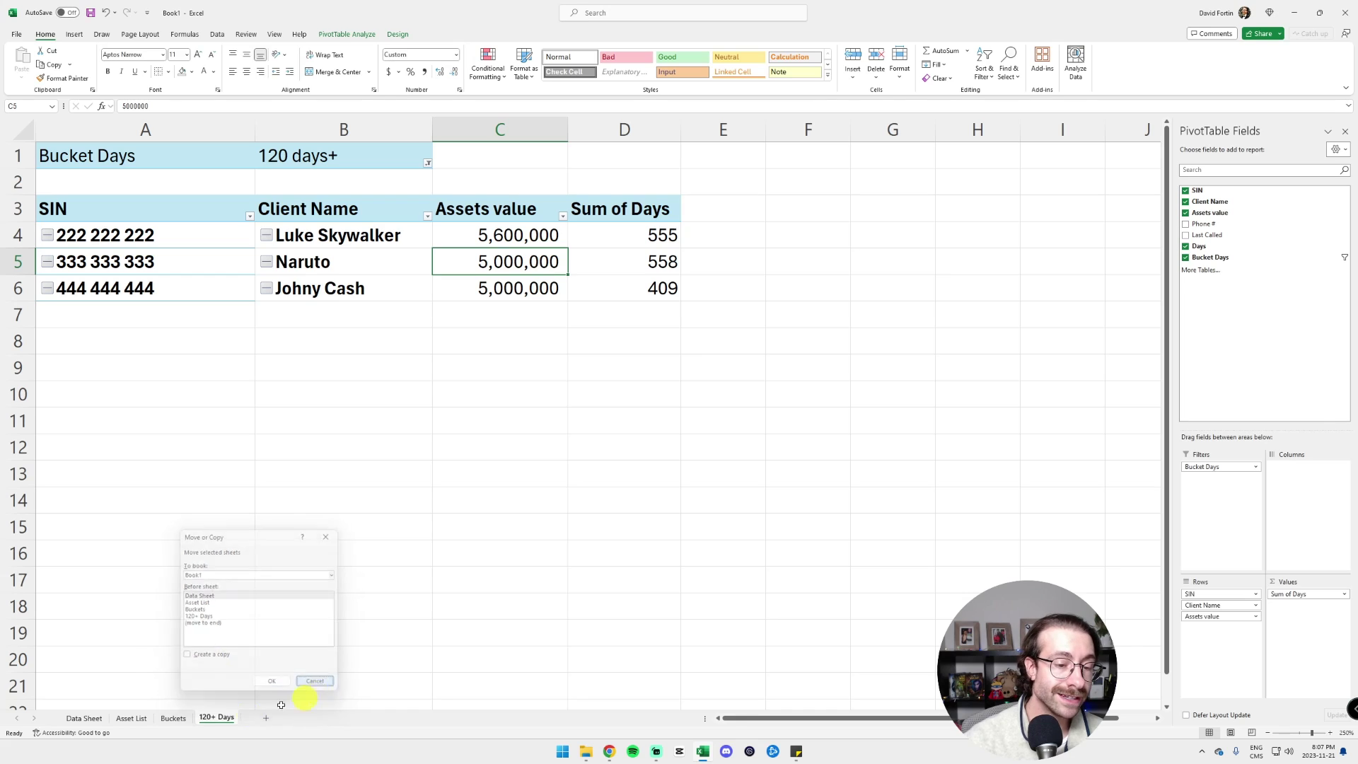
pyautogui.rightClick(220, 717)
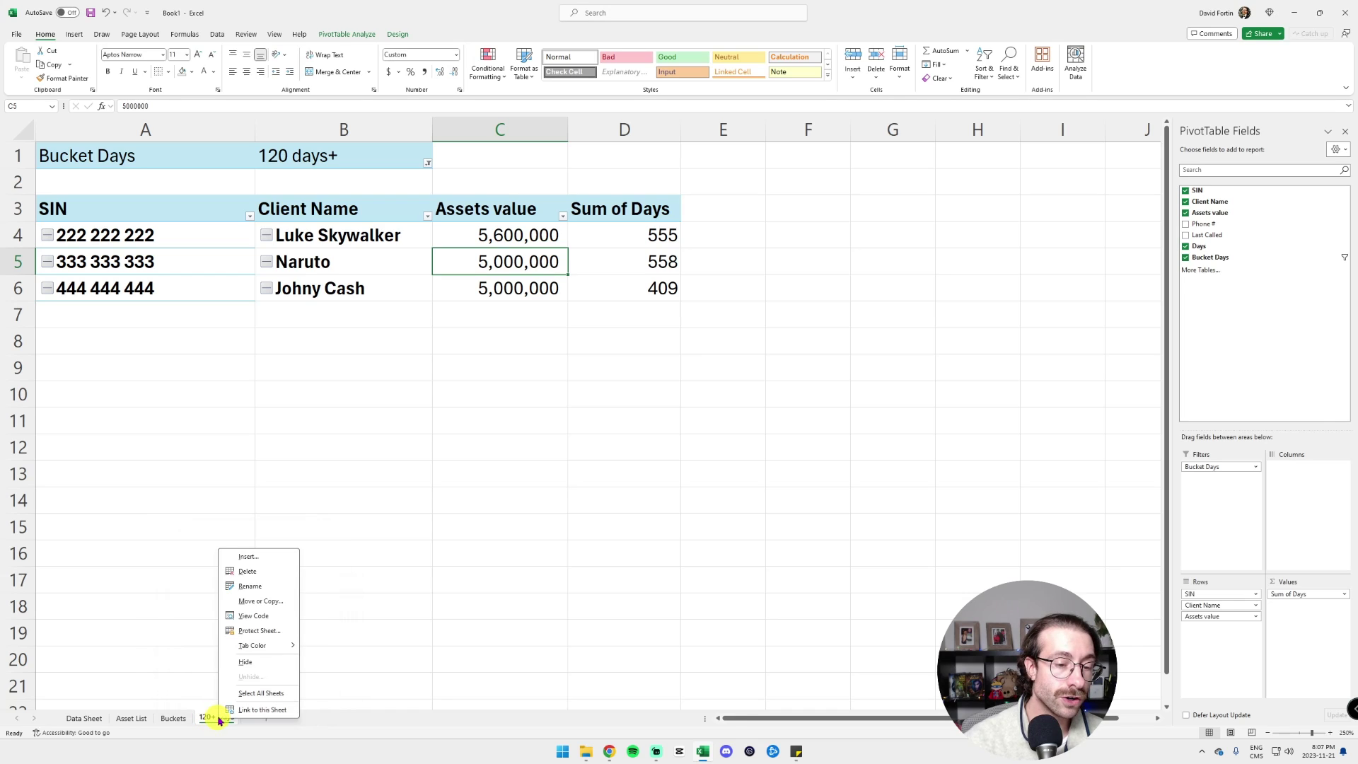
pyautogui.click(280, 607)
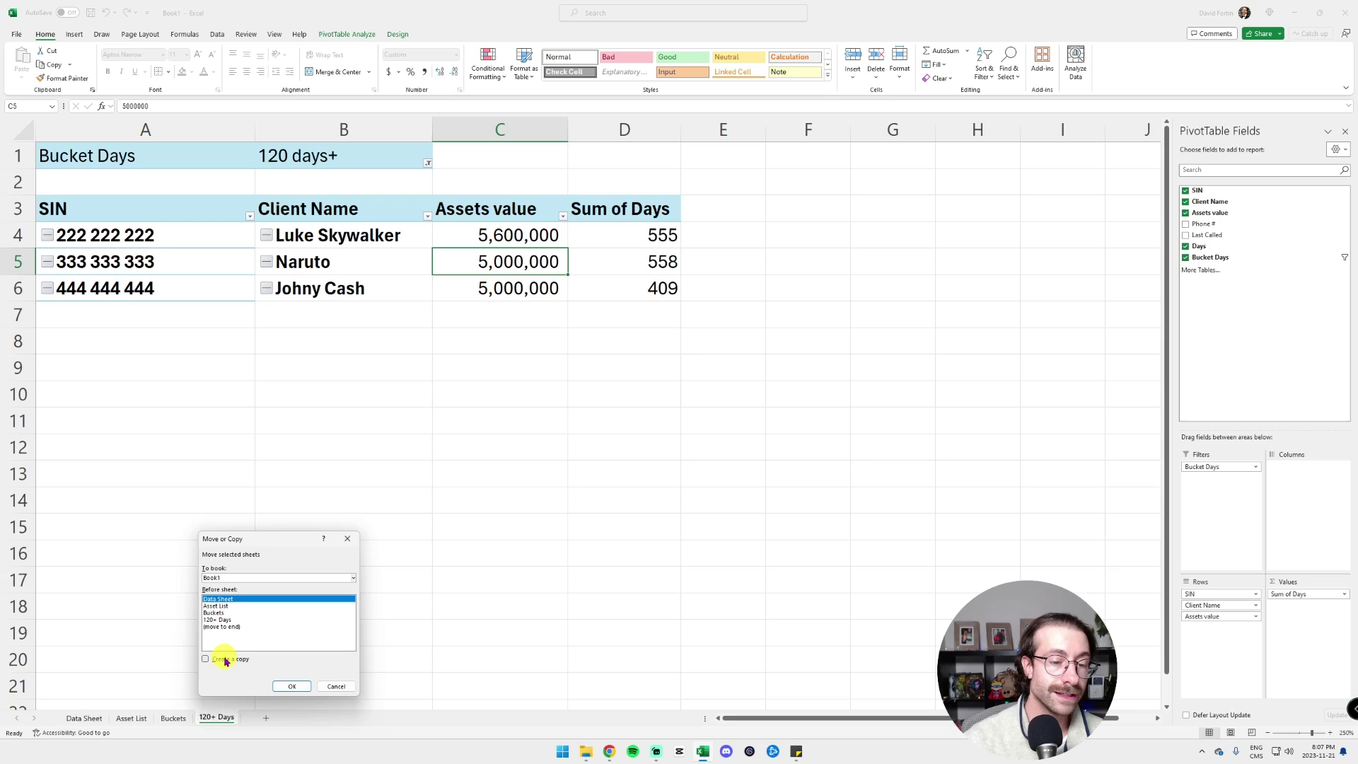
pyautogui.click(224, 657)
pyautogui.doubleClick(221, 626)
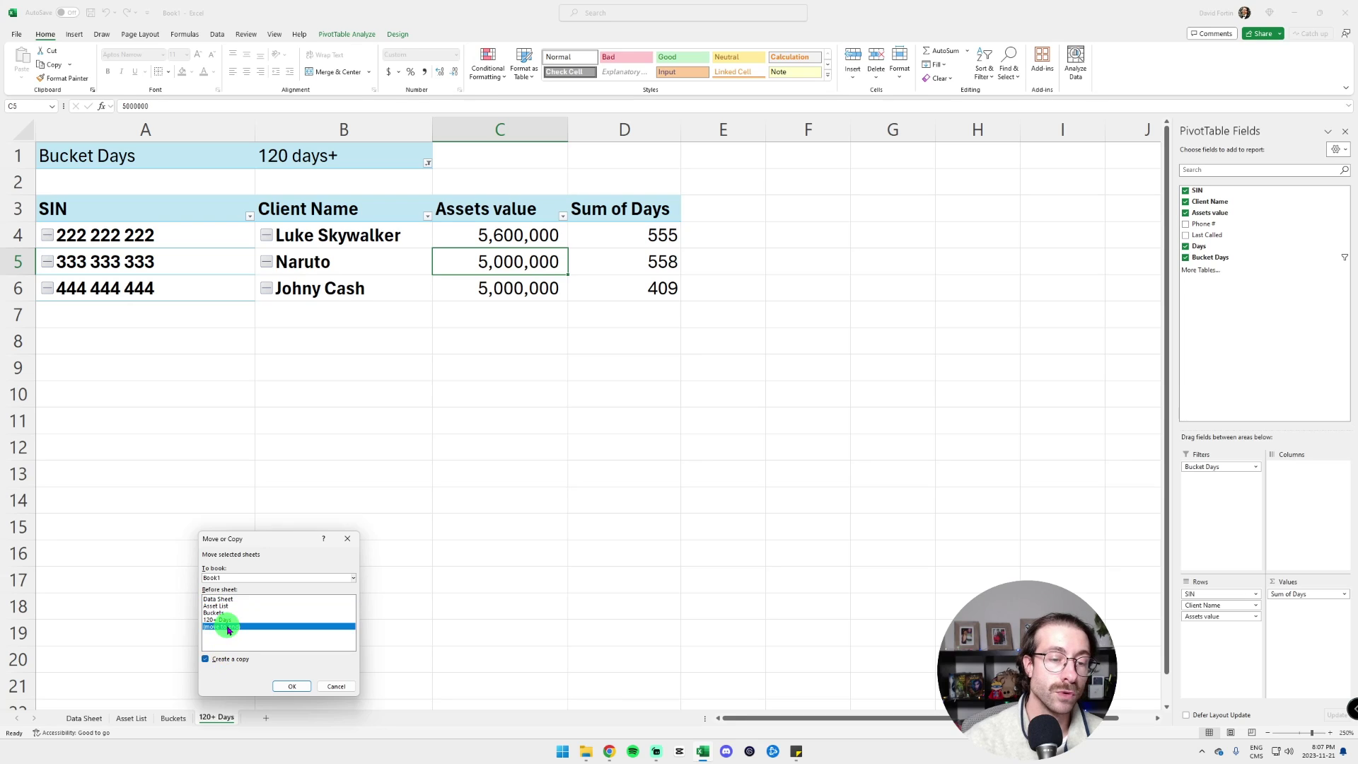
pyautogui.doubleClick(269, 717)
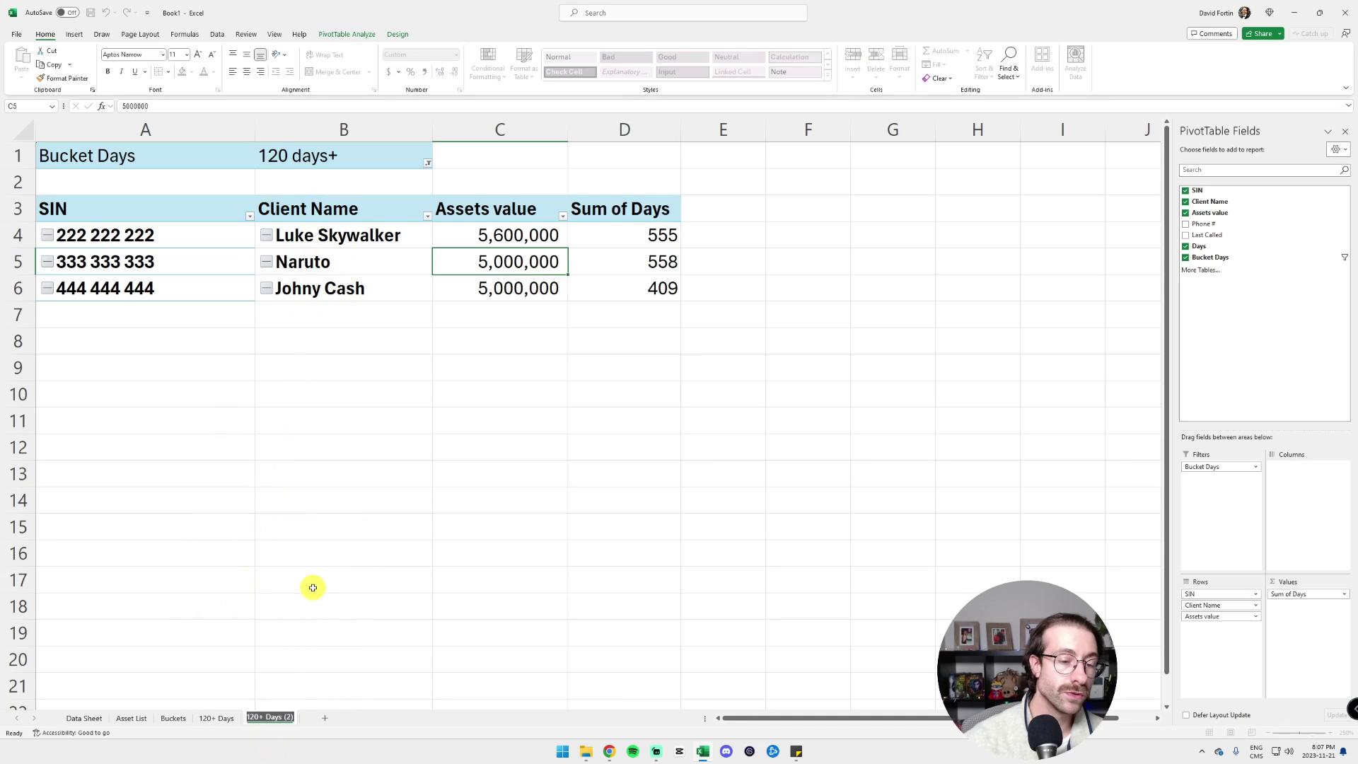
pyautogui.write('61 to')
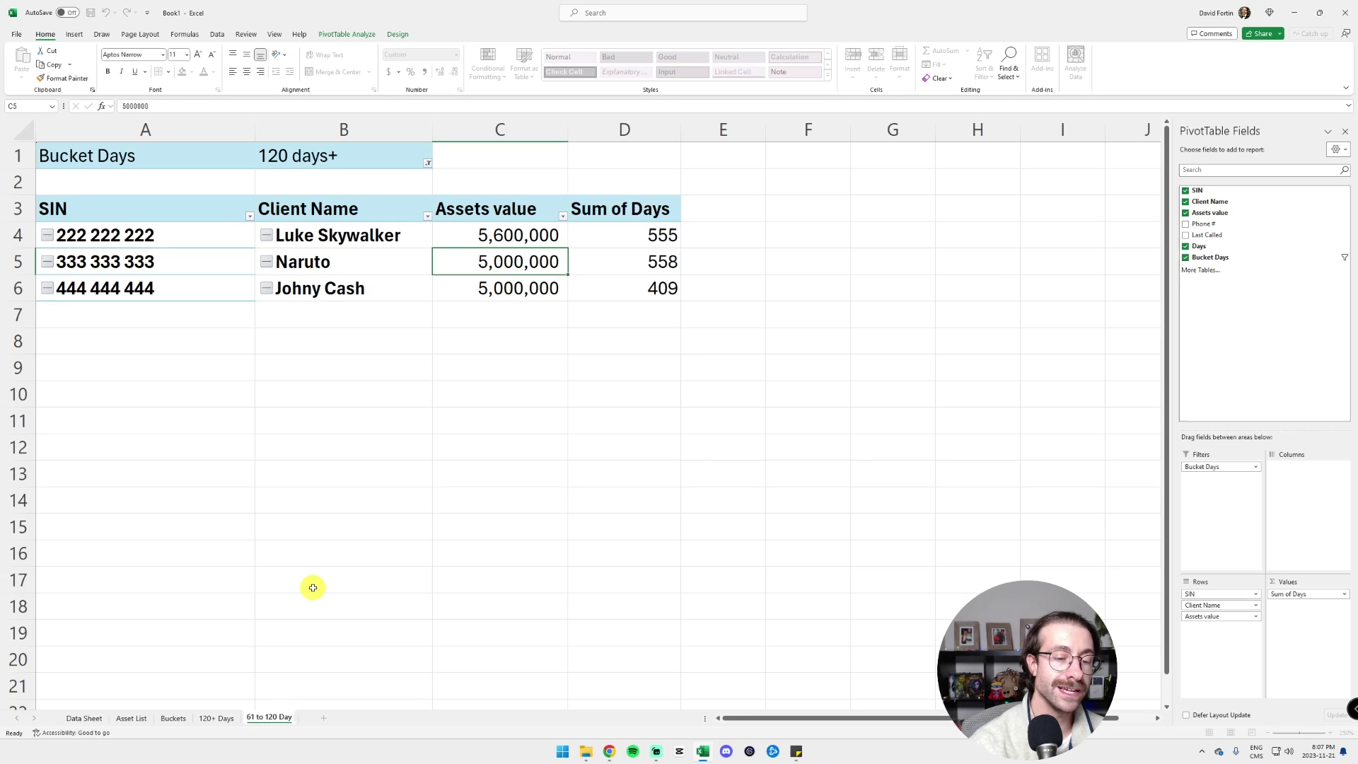
pyautogui.press('Return')
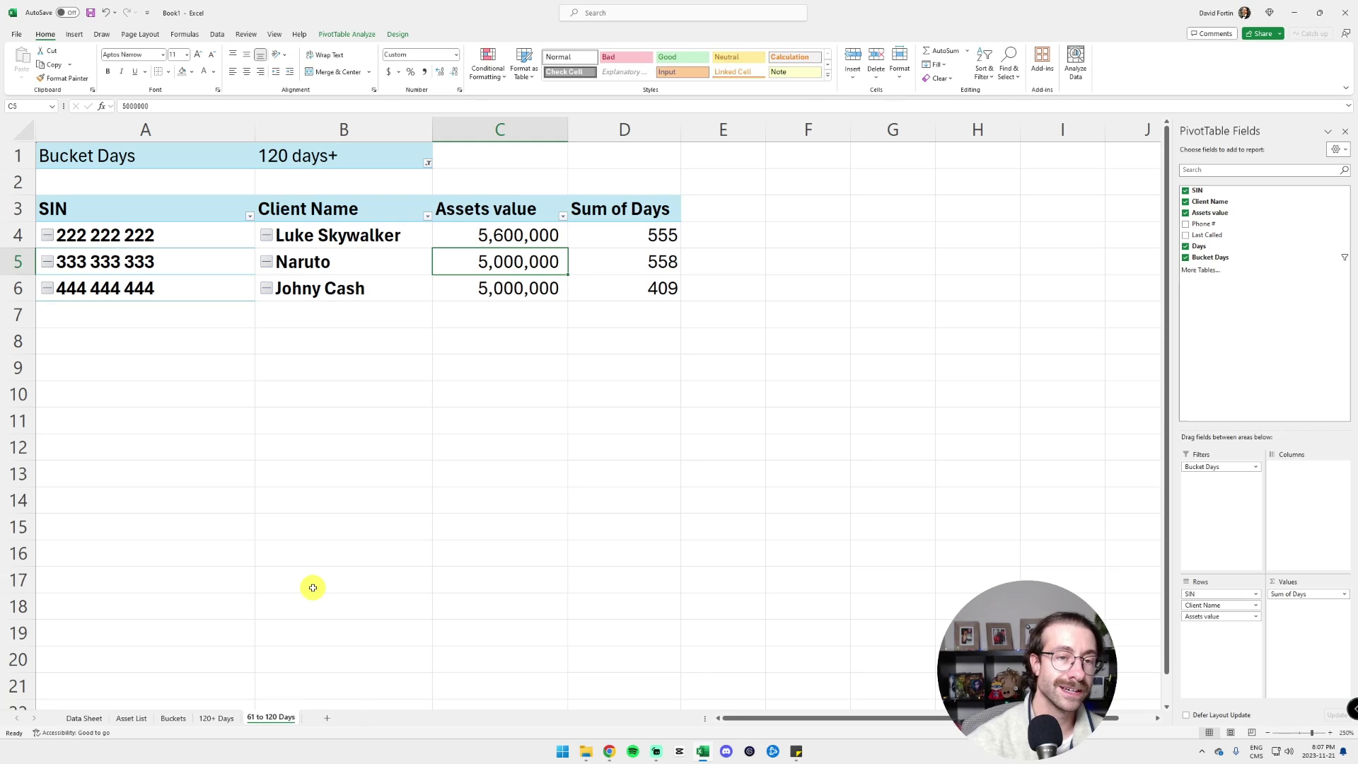
# Colour the 61 to 120 Days tab yellow and the 120+ Days tab red
pyautogui.rightClick(270, 717)
pyautogui.moveTo(312, 645)
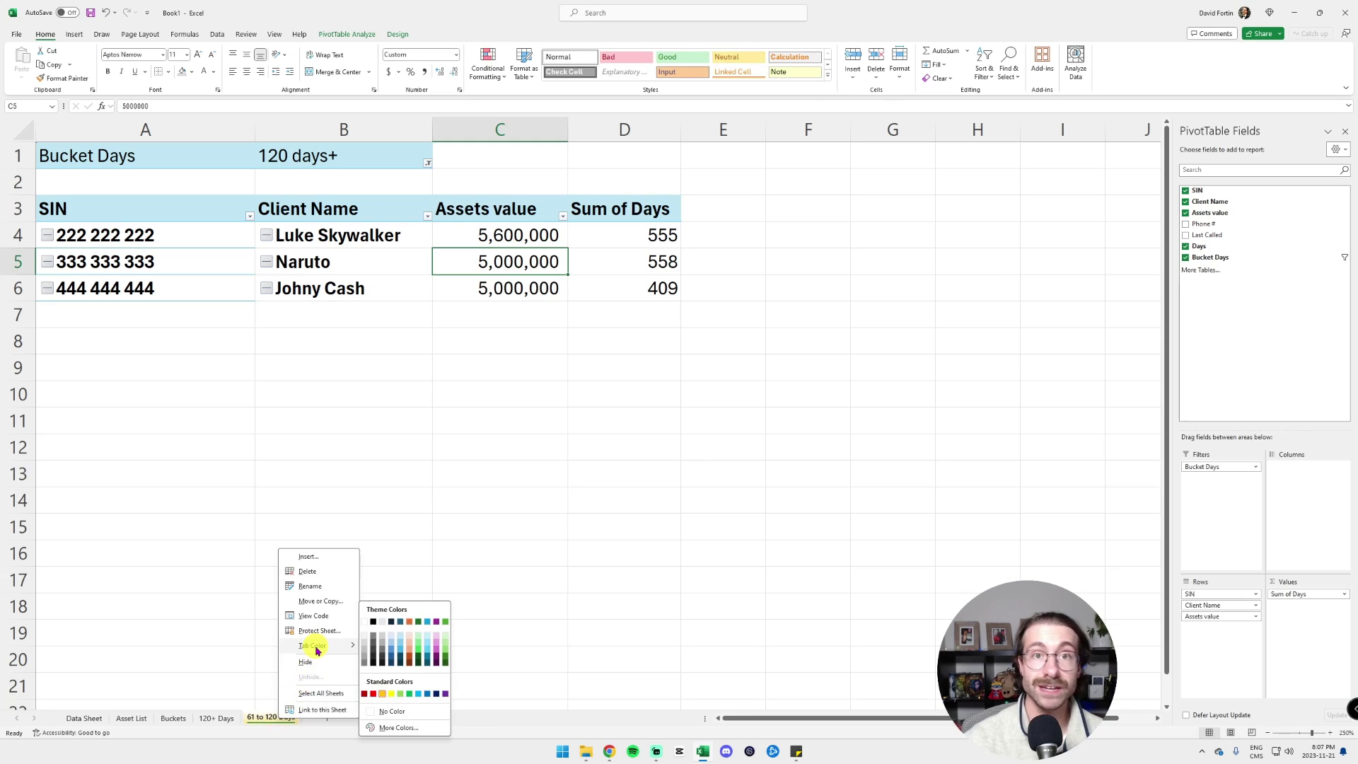
pyautogui.click(392, 694)
pyautogui.click(83, 718)
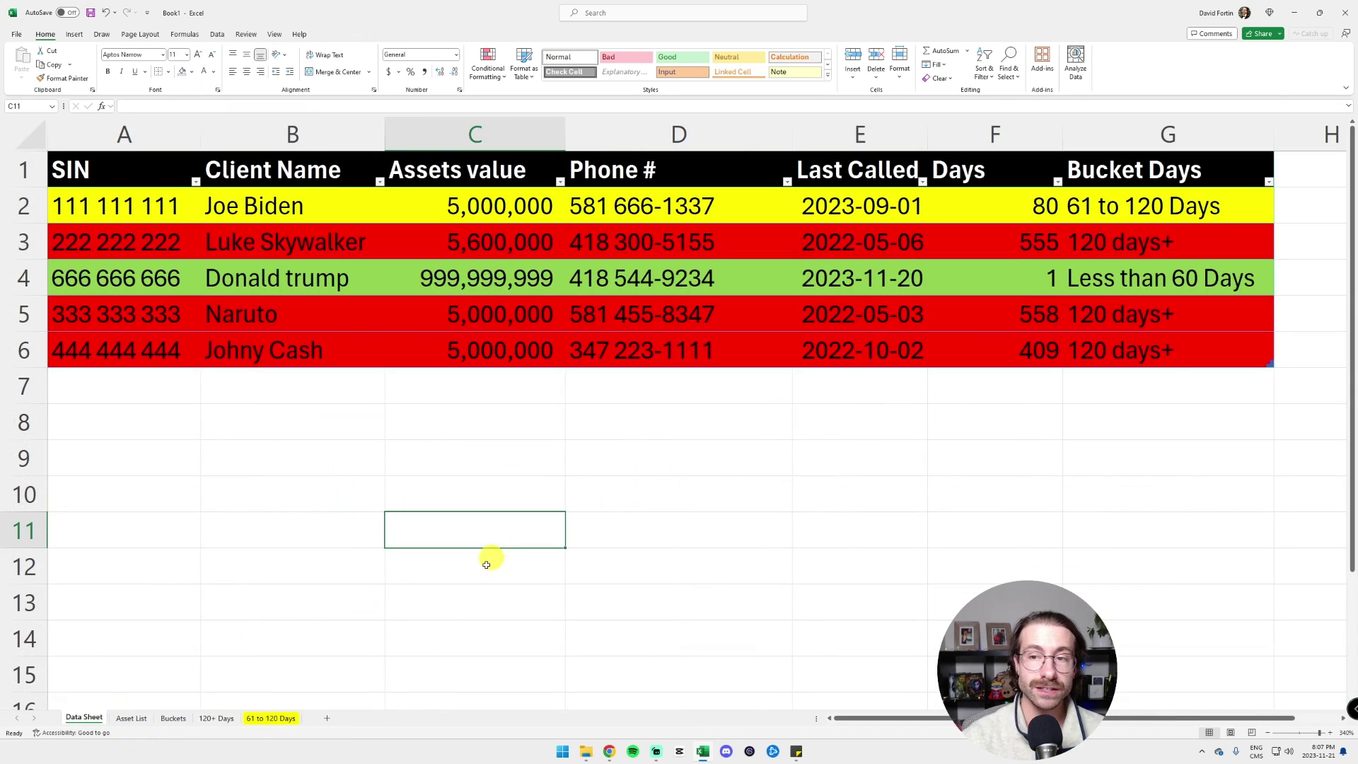
pyautogui.rightClick(244, 723)
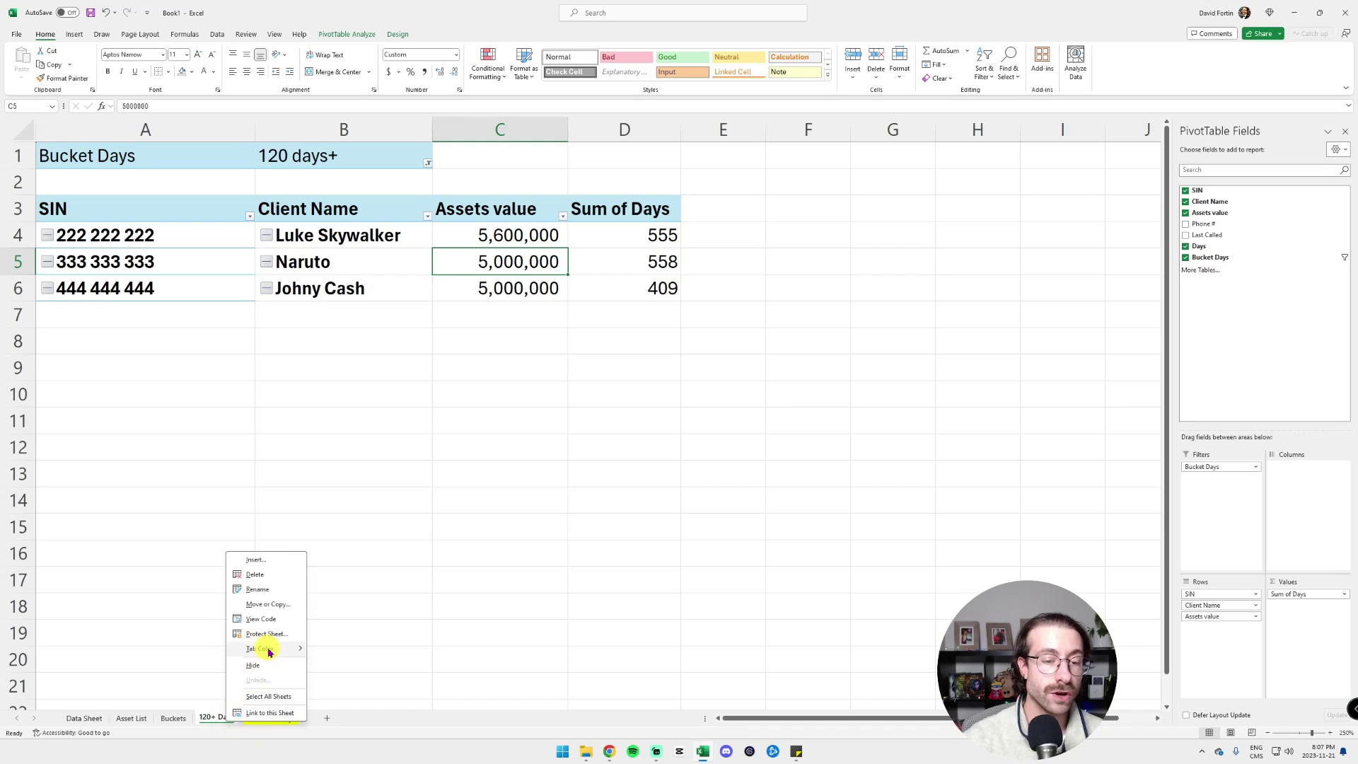
pyautogui.moveTo(268, 648)
pyautogui.click(320, 694)
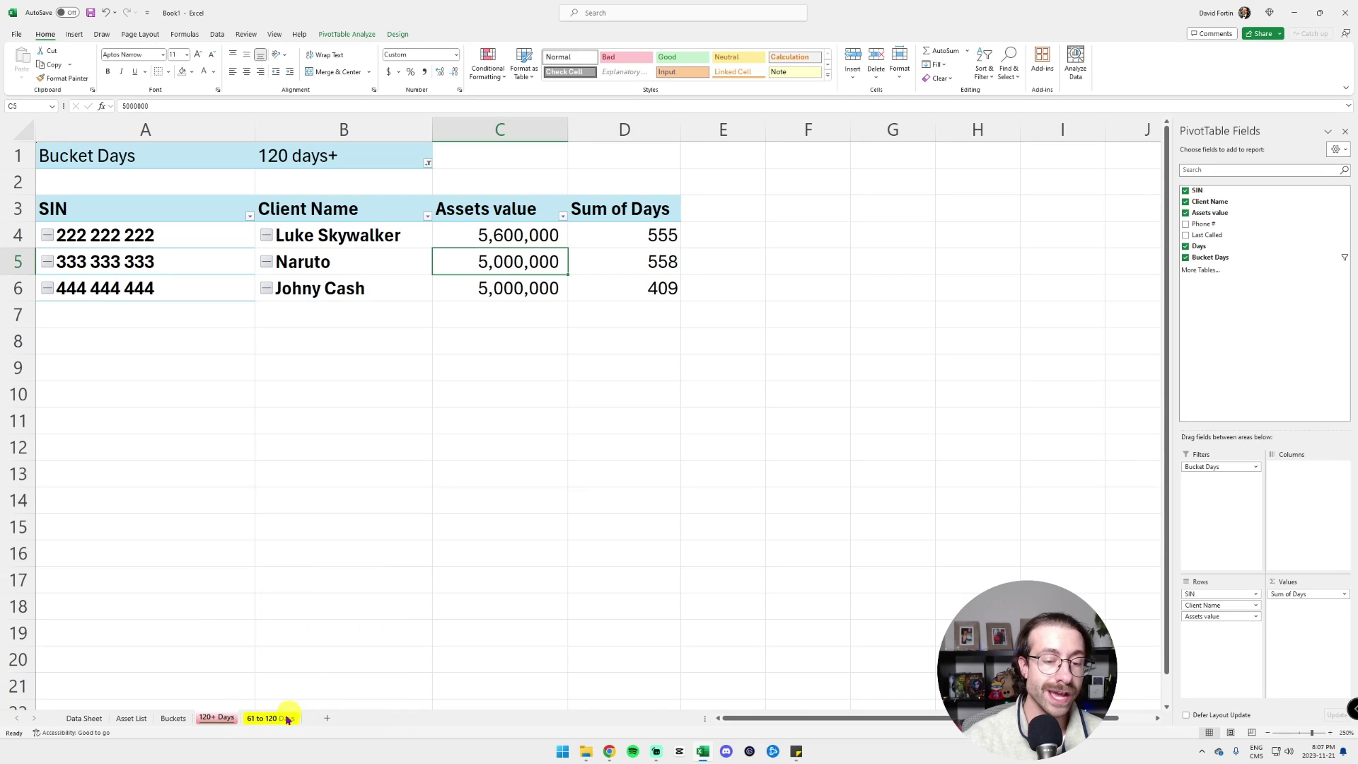
# Filter the 61 to 120 Days pivot to the 61 to 120 Days bucket instead of 120 days+
pyautogui.click(284, 716)
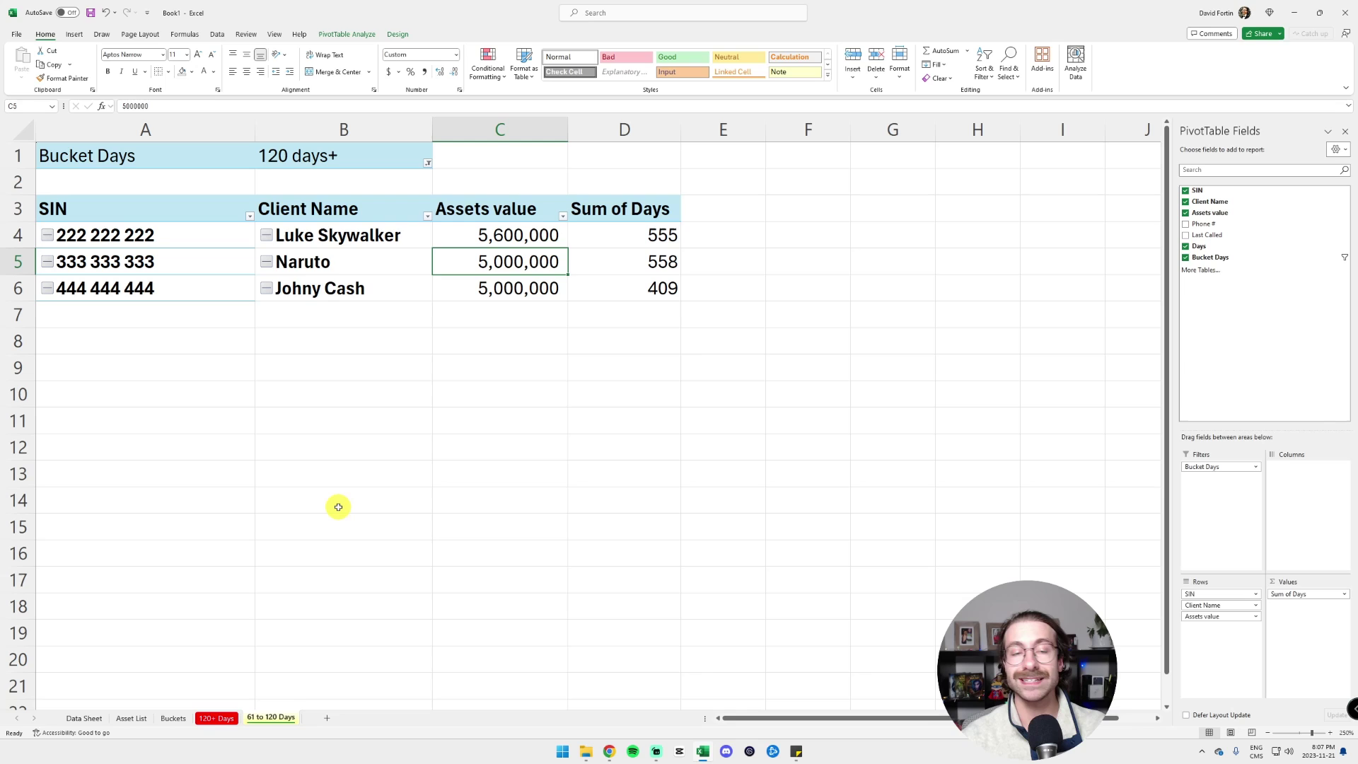
pyautogui.click(464, 153)
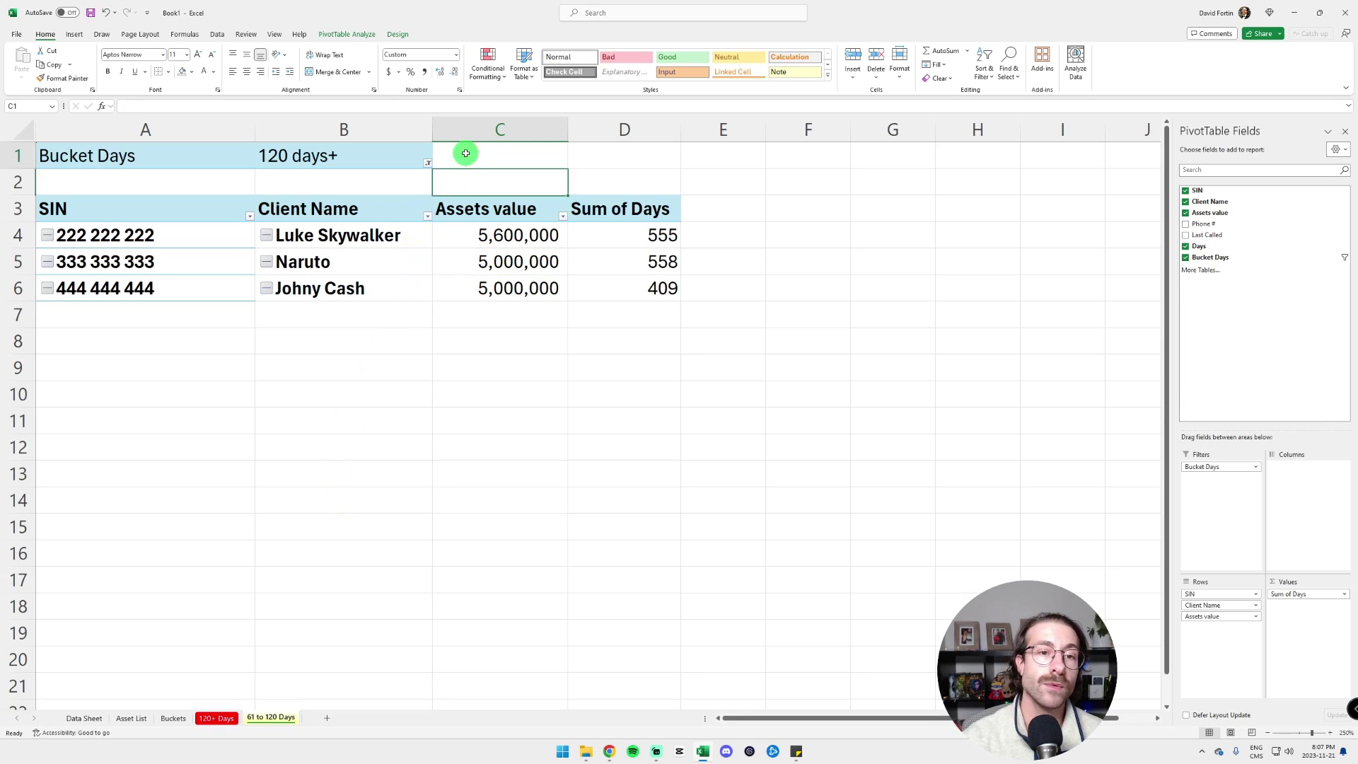
pyautogui.click(428, 163)
pyautogui.click(338, 210)
pyautogui.click(322, 199)
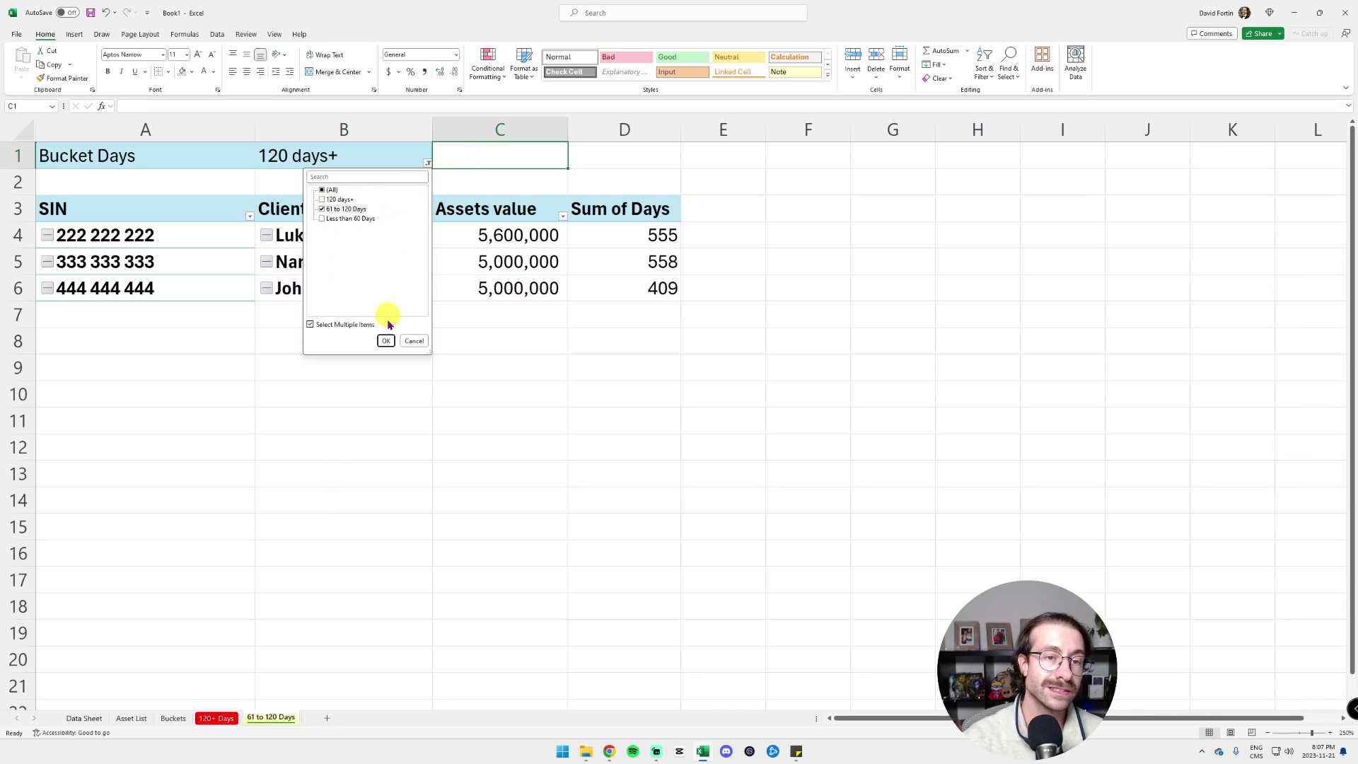
pyautogui.click(386, 340)
pyautogui.click(425, 378)
pyautogui.click(292, 235)
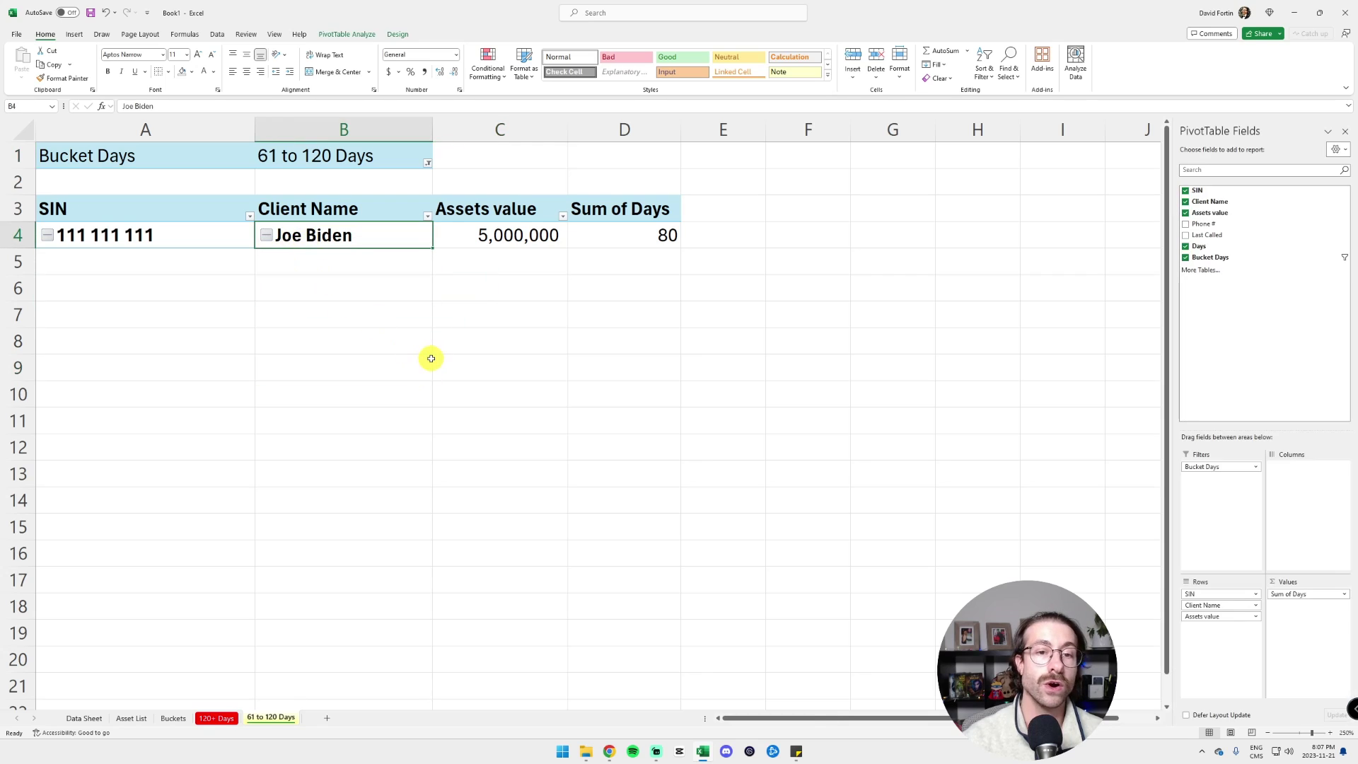
# Copy the 61 to 120 Days sheet to the end of the workbook
pyautogui.rightClick(272, 717)
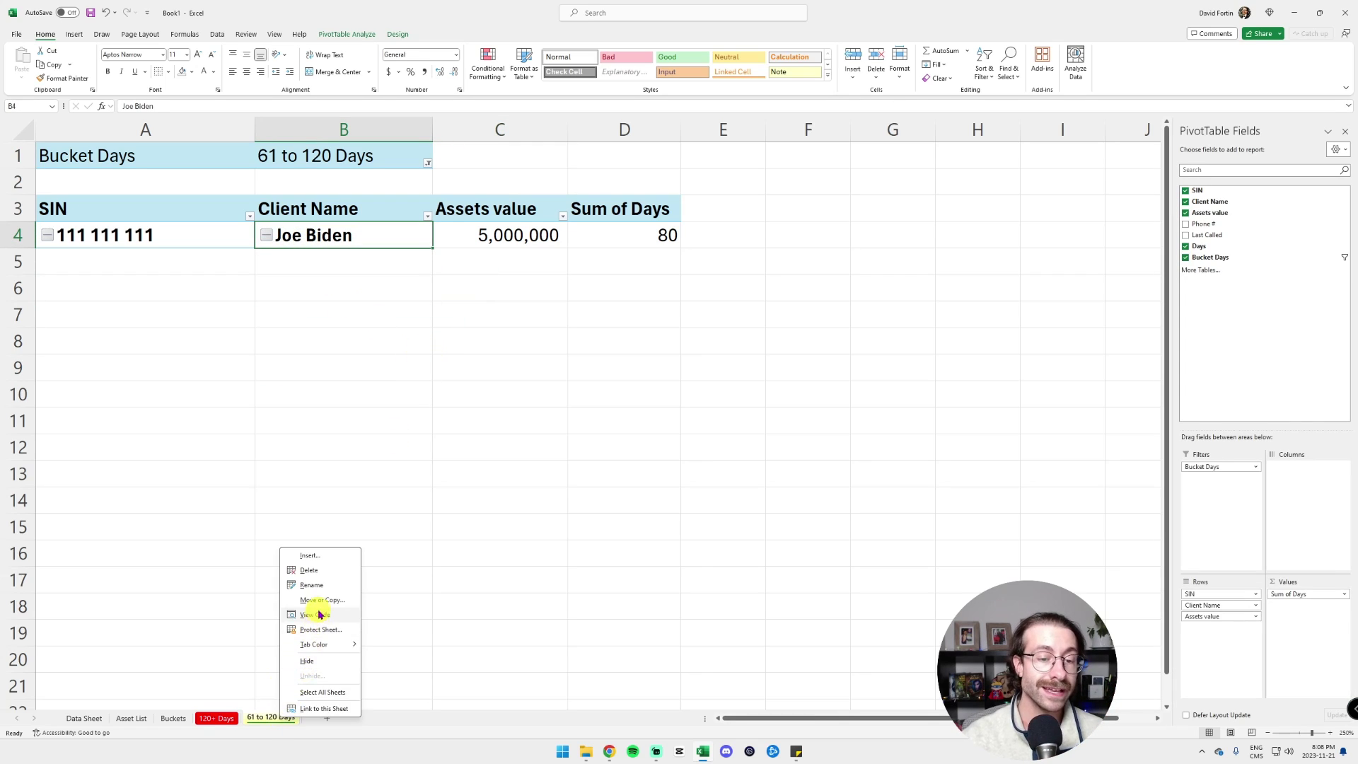
pyautogui.click(318, 610)
pyautogui.click(246, 657)
pyautogui.click(262, 631)
pyautogui.press('Return')
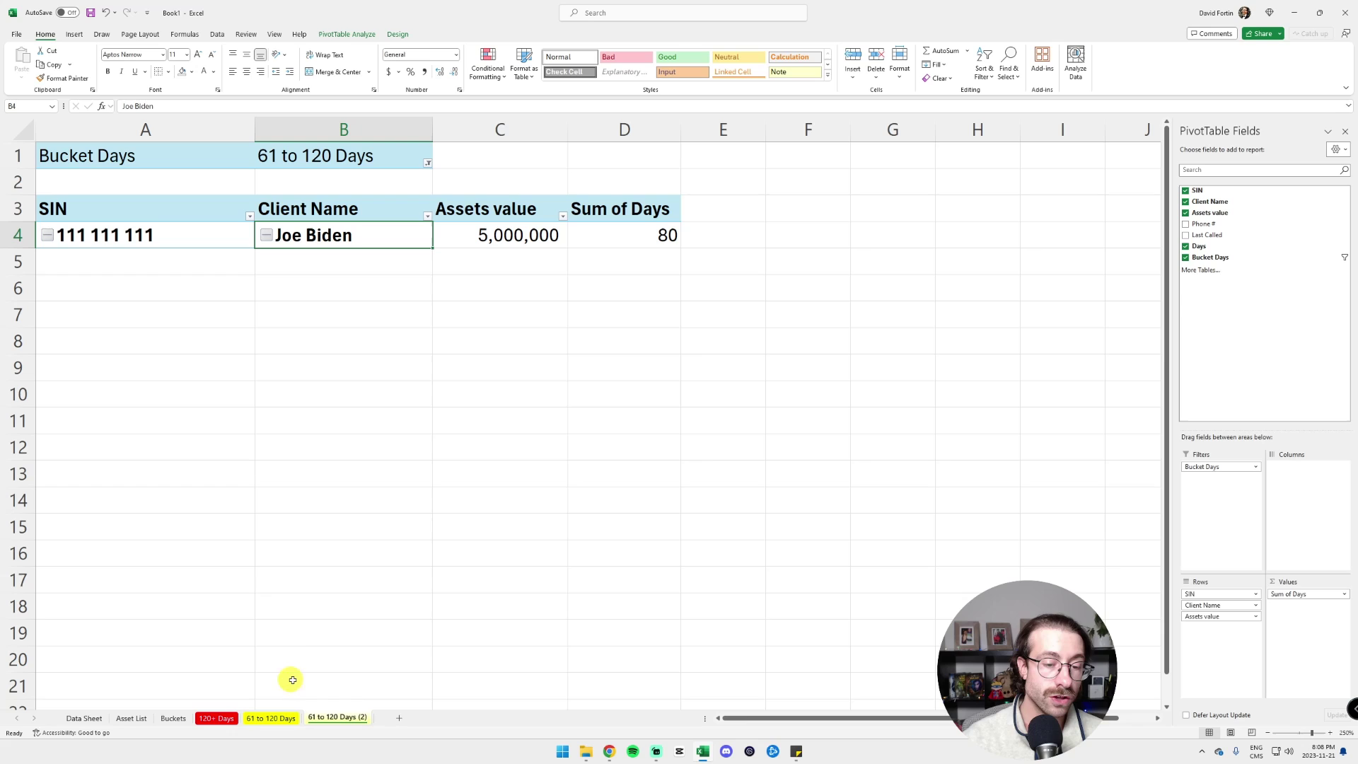
# Set the copied pivot's Bucket Days filter to Less than 60 Days
pyautogui.click(427, 163)
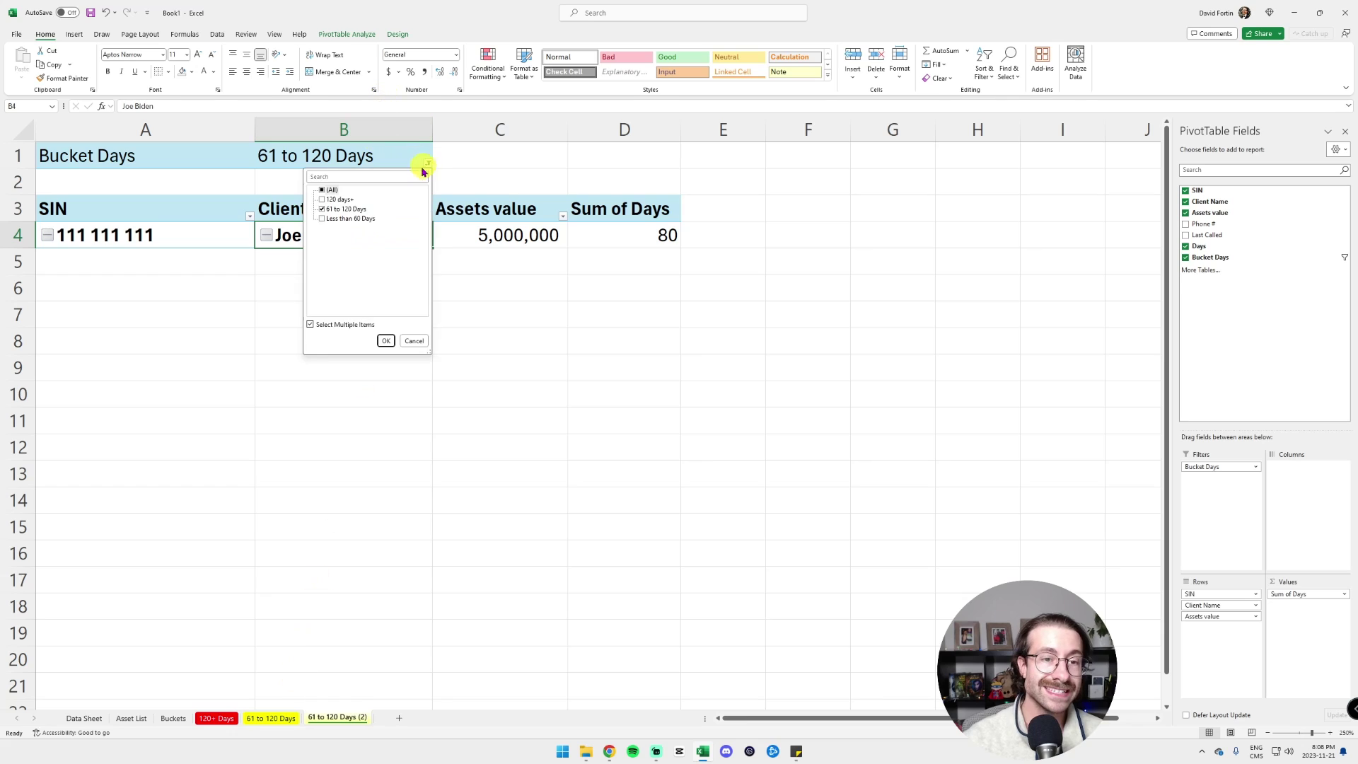
pyautogui.click(322, 219)
pyautogui.click(386, 341)
pyautogui.click(476, 261)
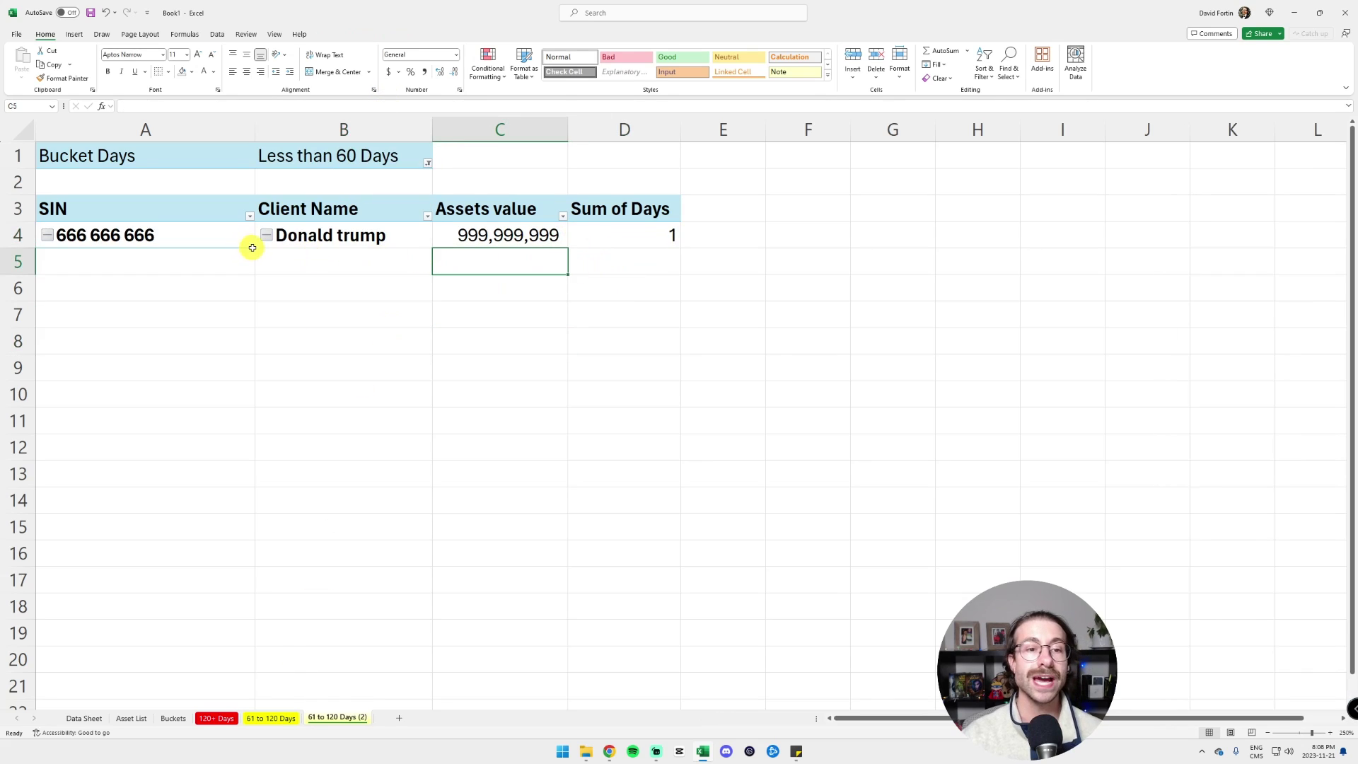
pyautogui.click(268, 718)
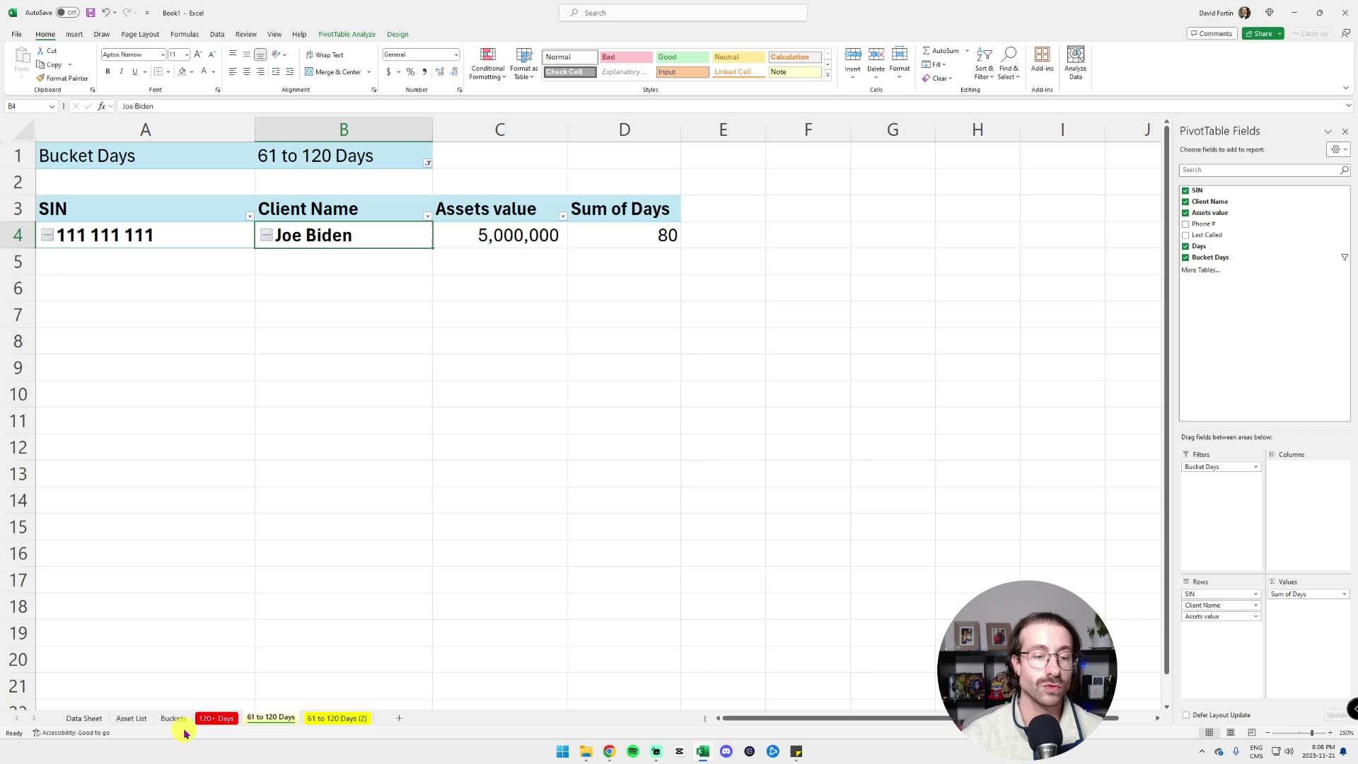
# Change the first client's last-called date in E2 to =DATE(2023,11,21), making the row 0 days
pyautogui.click(92, 727)
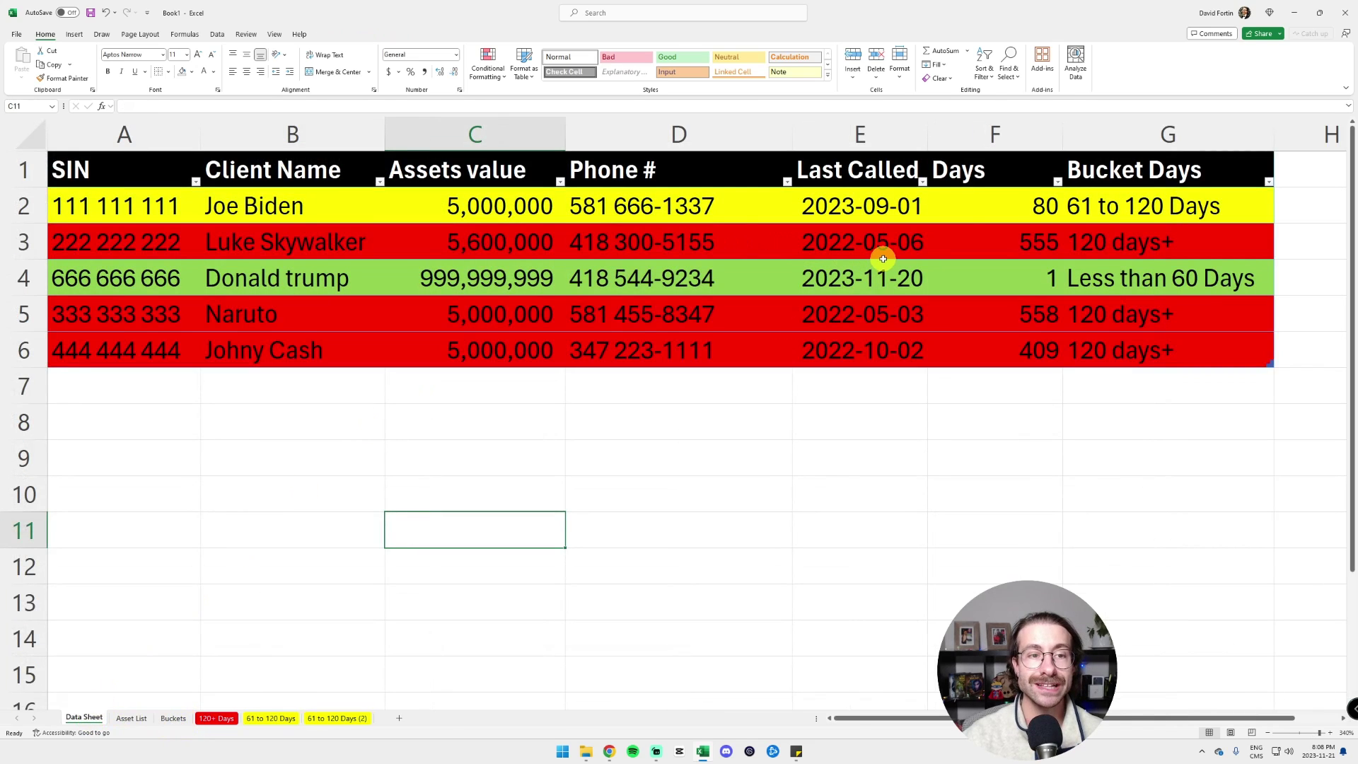
pyautogui.click(888, 207)
pyautogui.write('=date(')
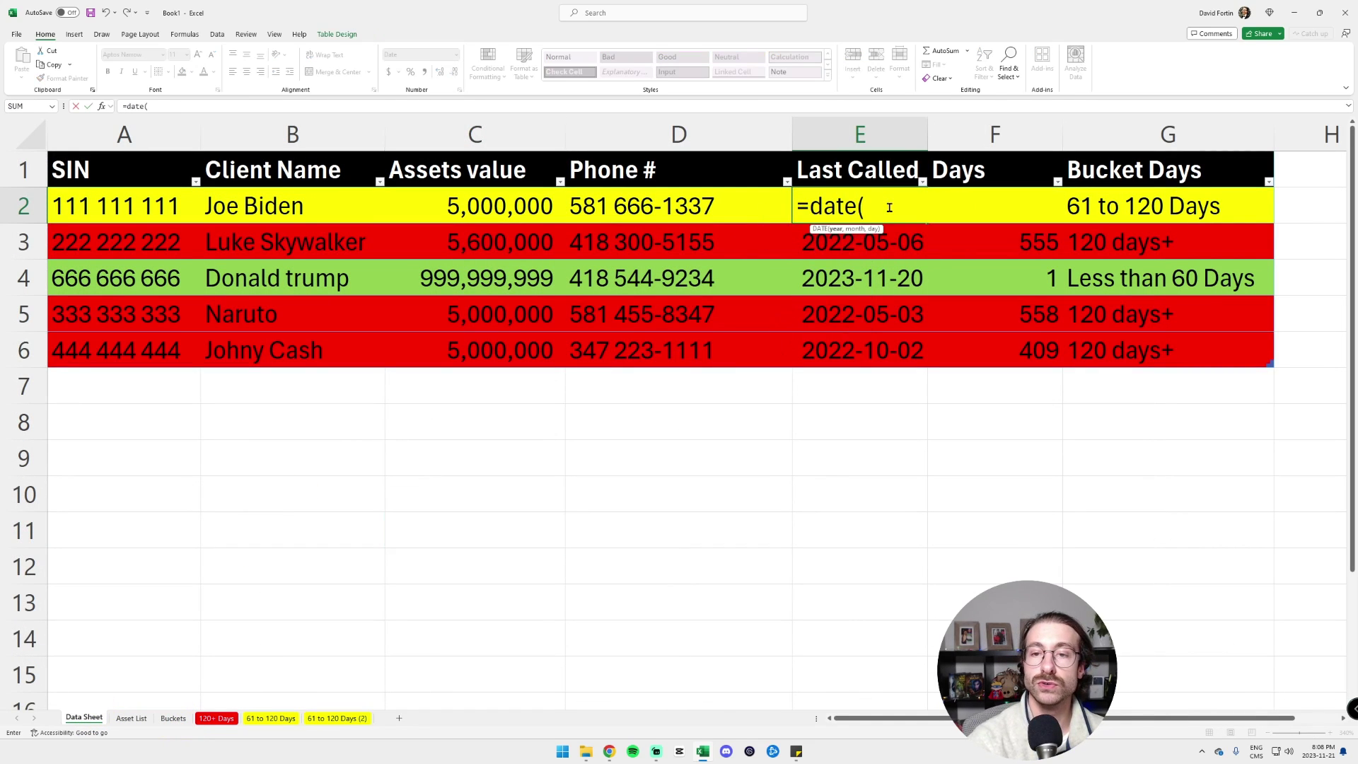
pyautogui.write('2023,11,21)')
pyautogui.press('Return')
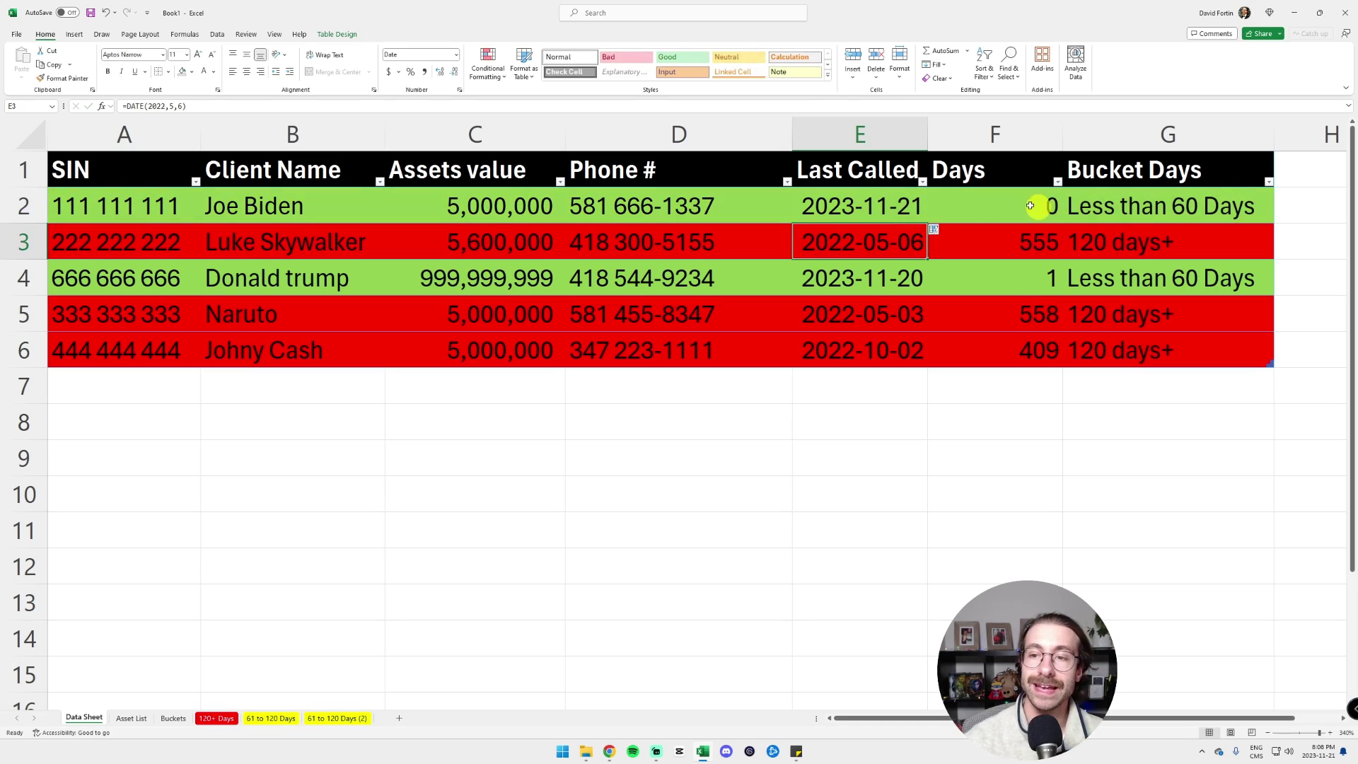
pyautogui.click(1149, 203)
pyautogui.moveTo(1149, 203); pyautogui.dragTo(106, 208)
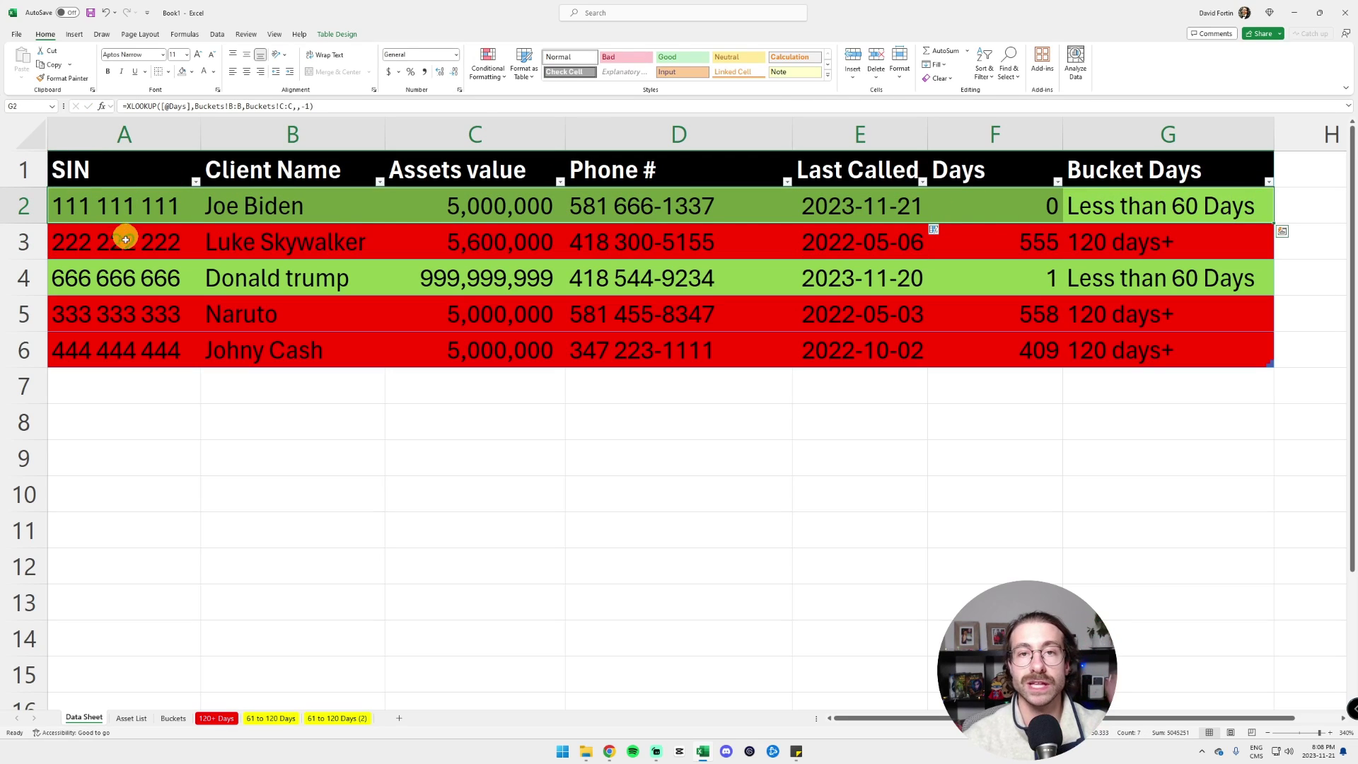
pyautogui.click(279, 719)
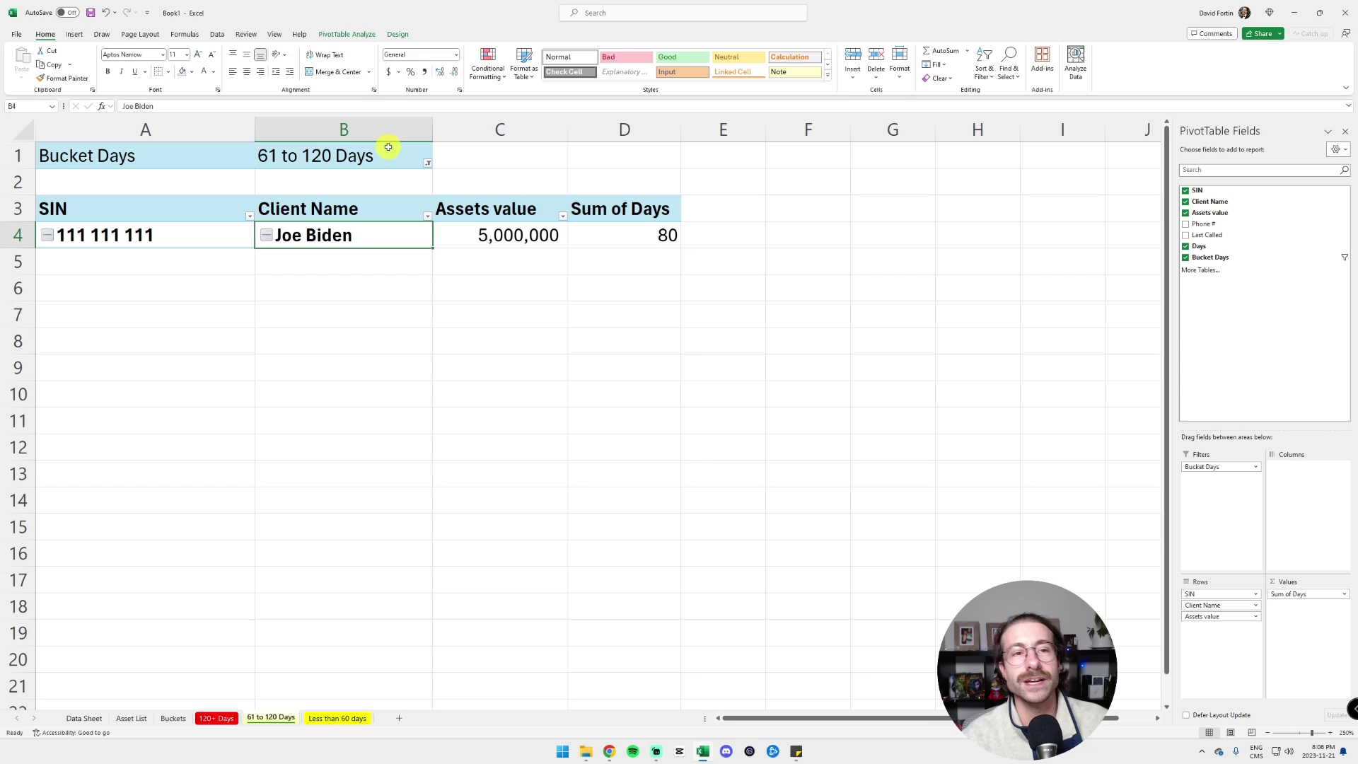
# Refresh the 61 to 120 Days pivot so it reflects the updated date
pyautogui.rightClick(359, 242)
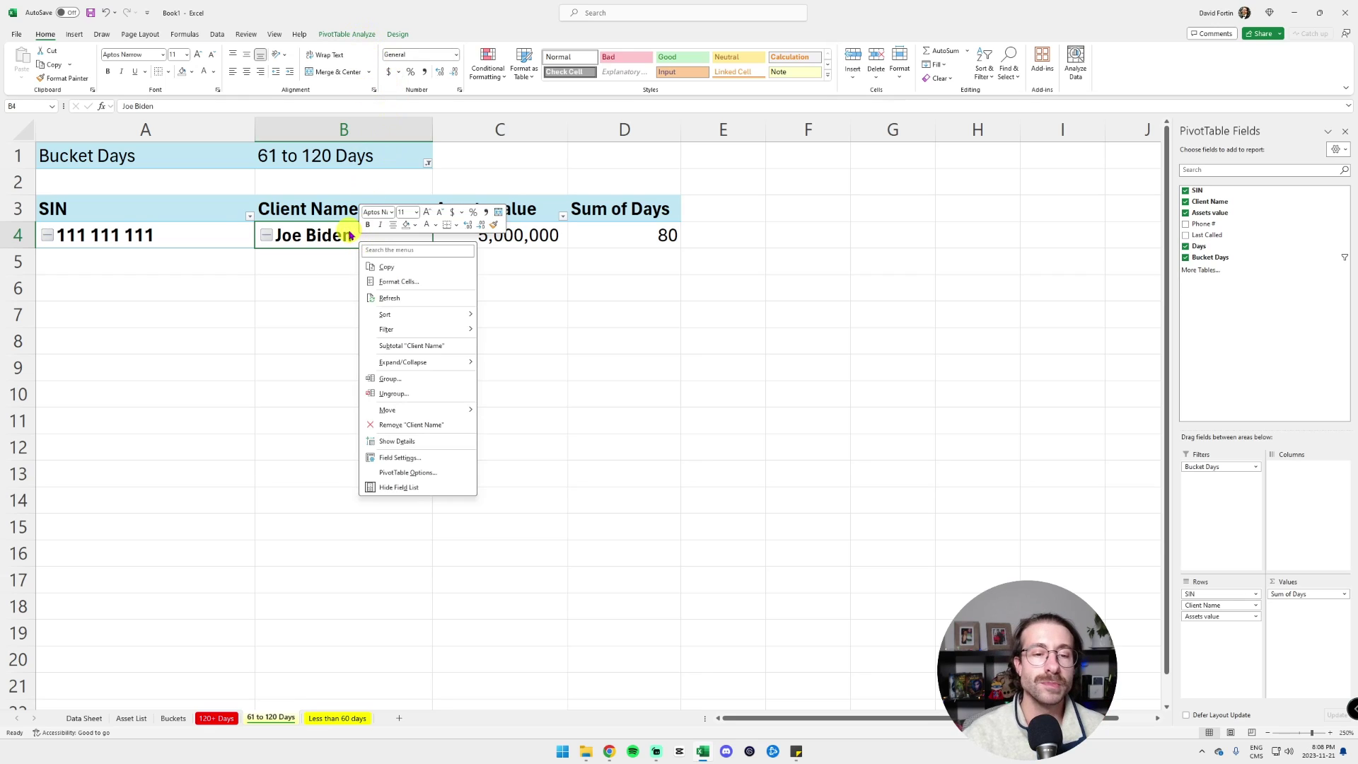
pyautogui.click(402, 299)
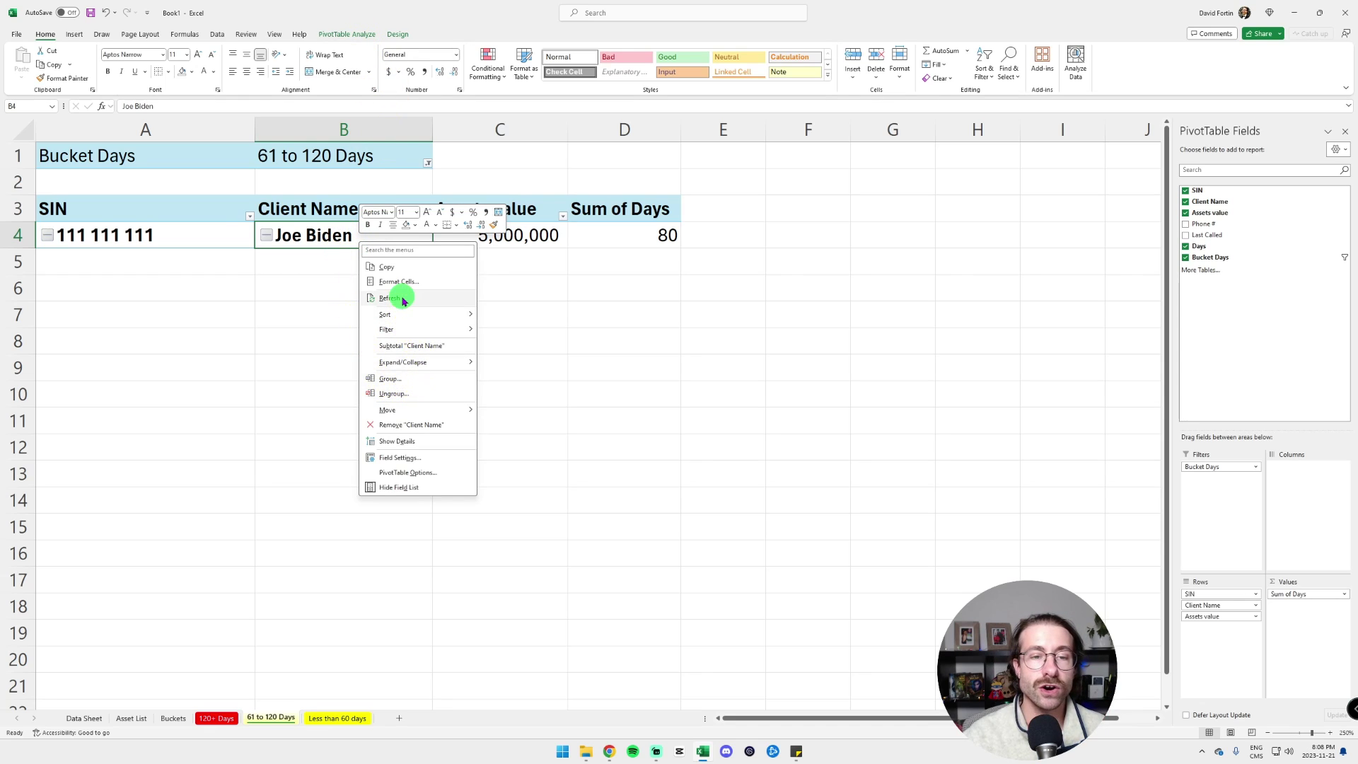
pyautogui.click(339, 719)
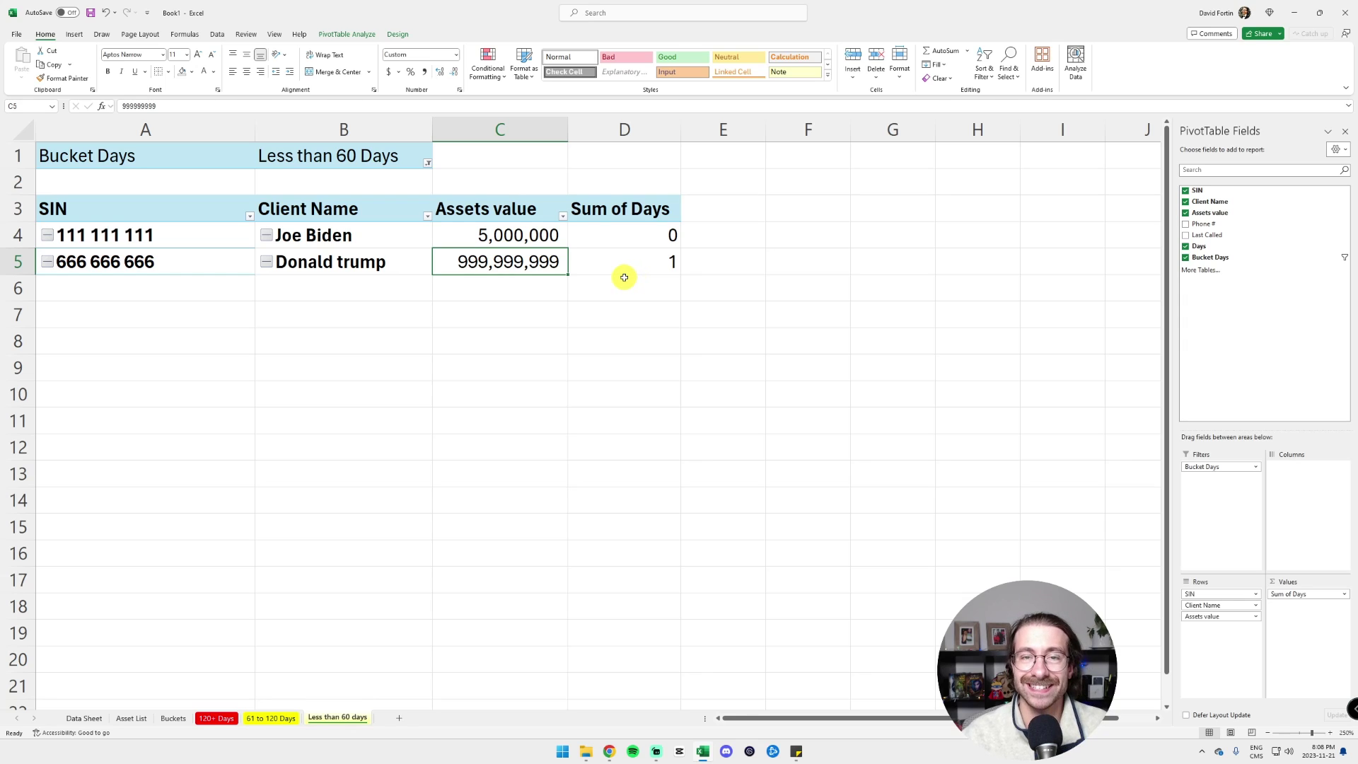
# Colour the Less than 60 days tab green and review each pivot sheet
pyautogui.rightClick(355, 716)
pyautogui.moveTo(408, 639)
pyautogui.click(473, 694)
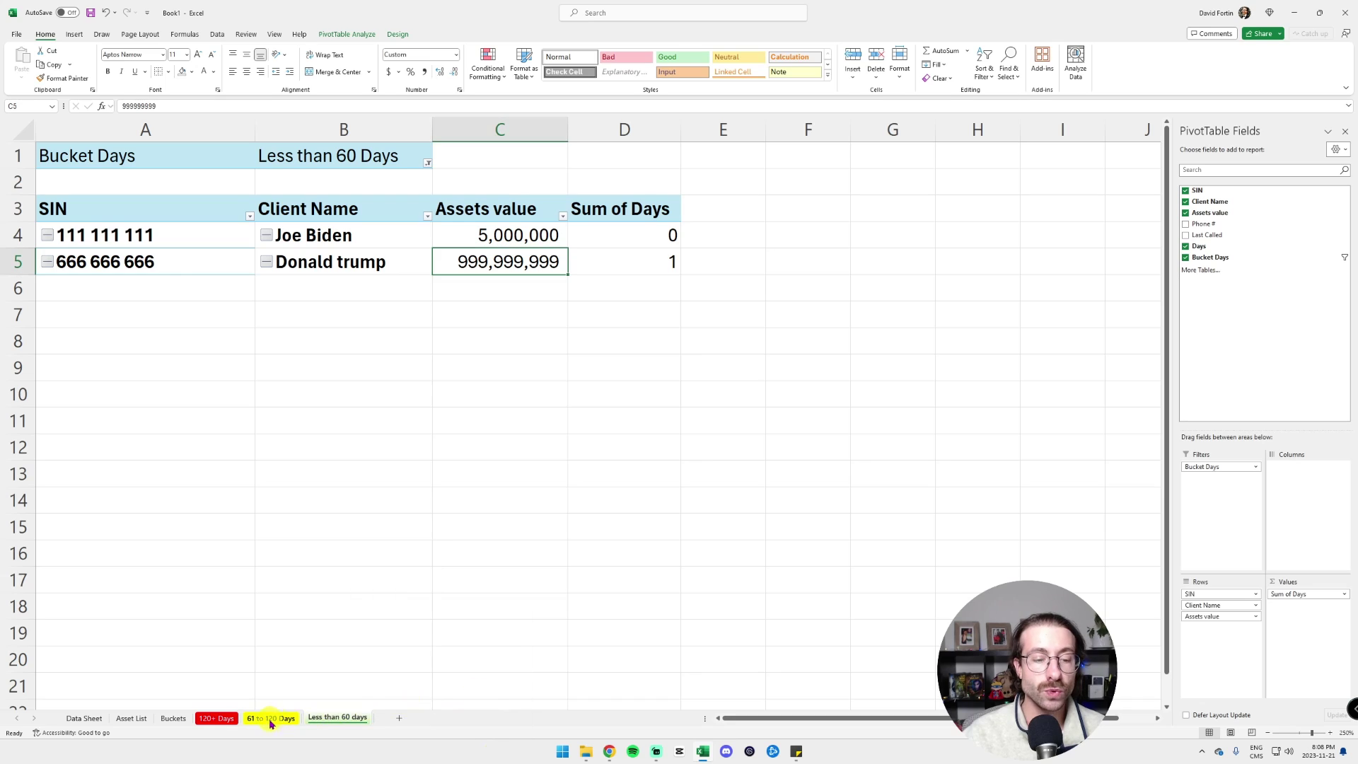
pyautogui.click(237, 723)
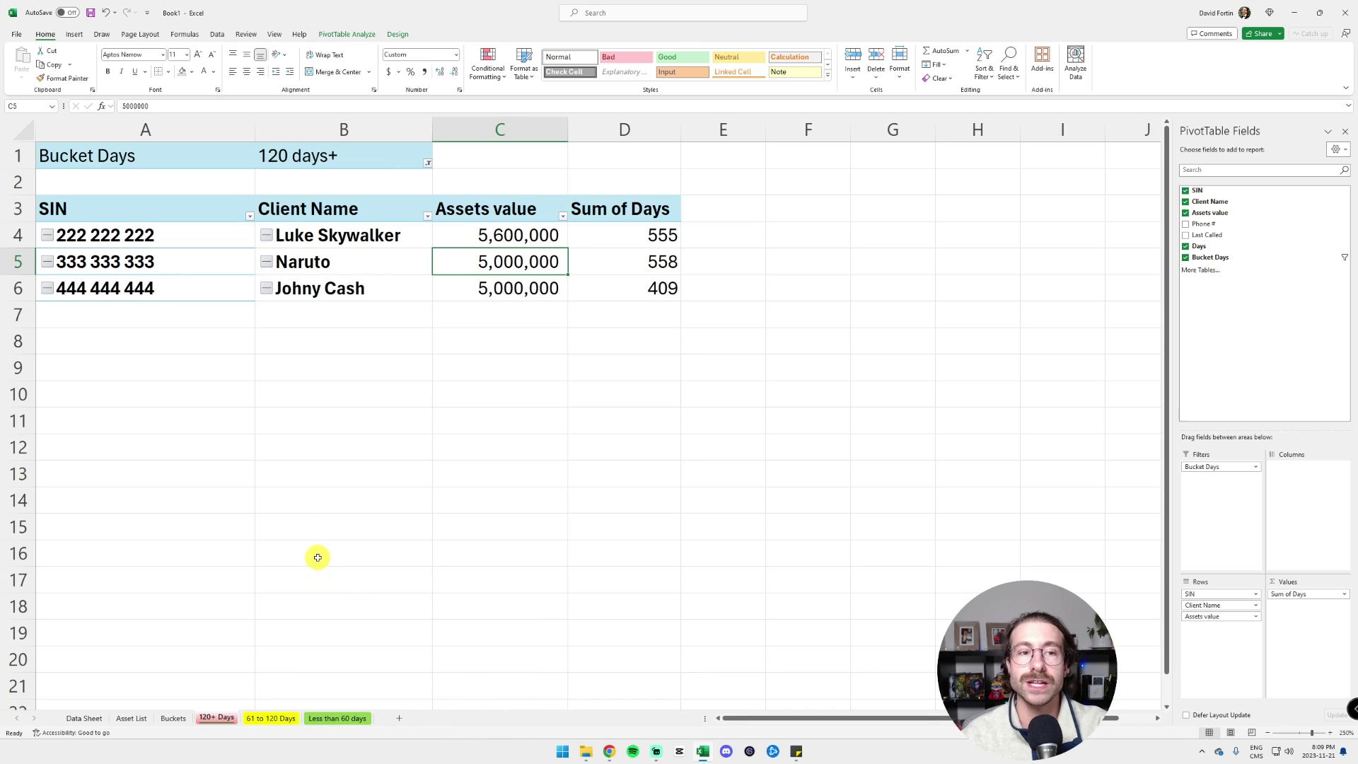
pyautogui.click(280, 719)
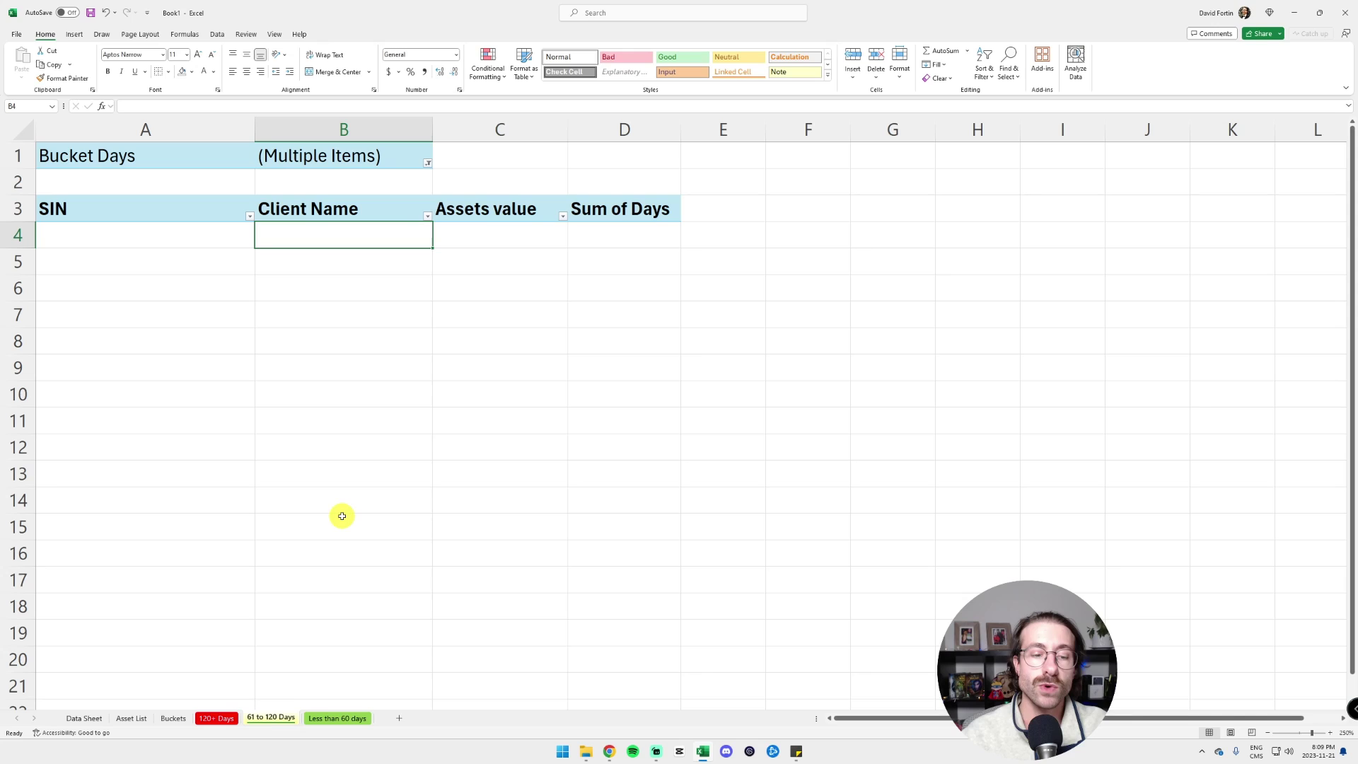
pyautogui.click(339, 718)
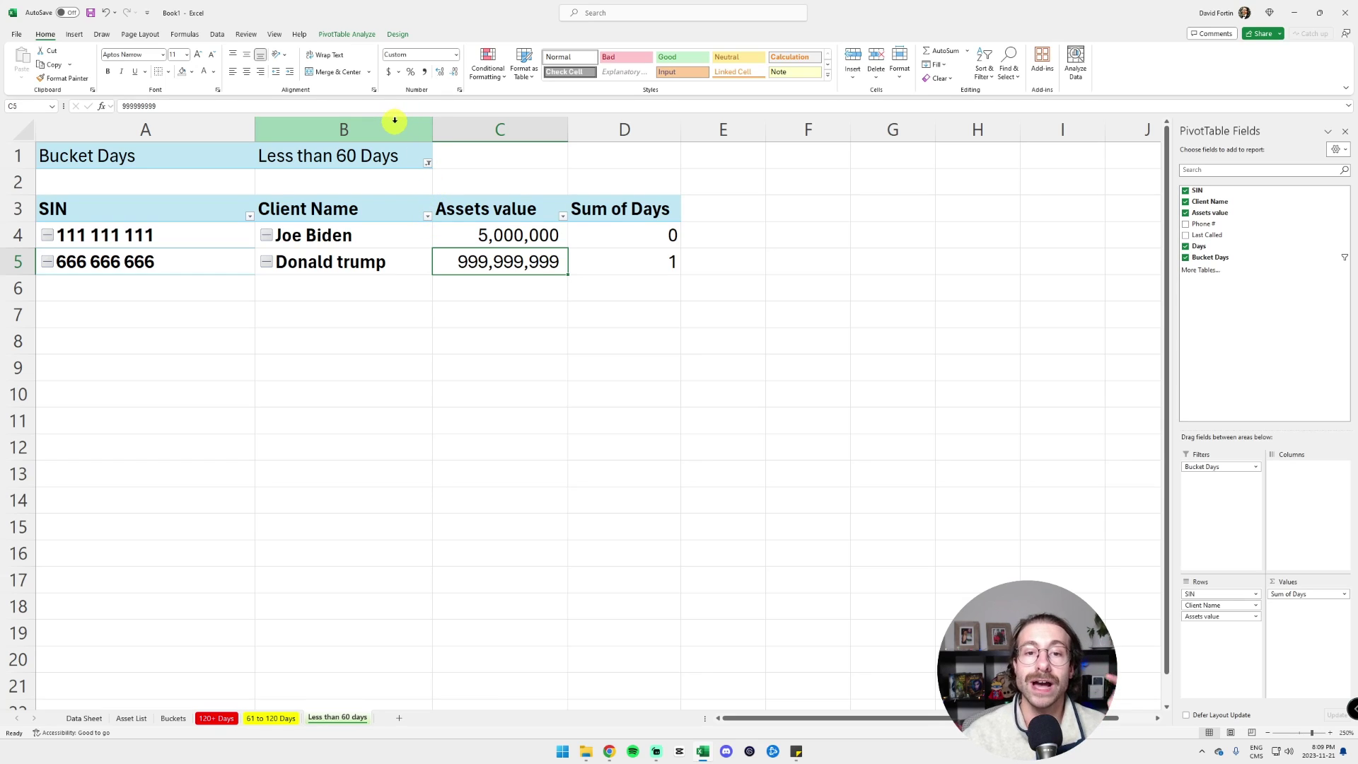
# Refresh all PivotTables in the workbook with Refresh All
pyautogui.click(354, 34)
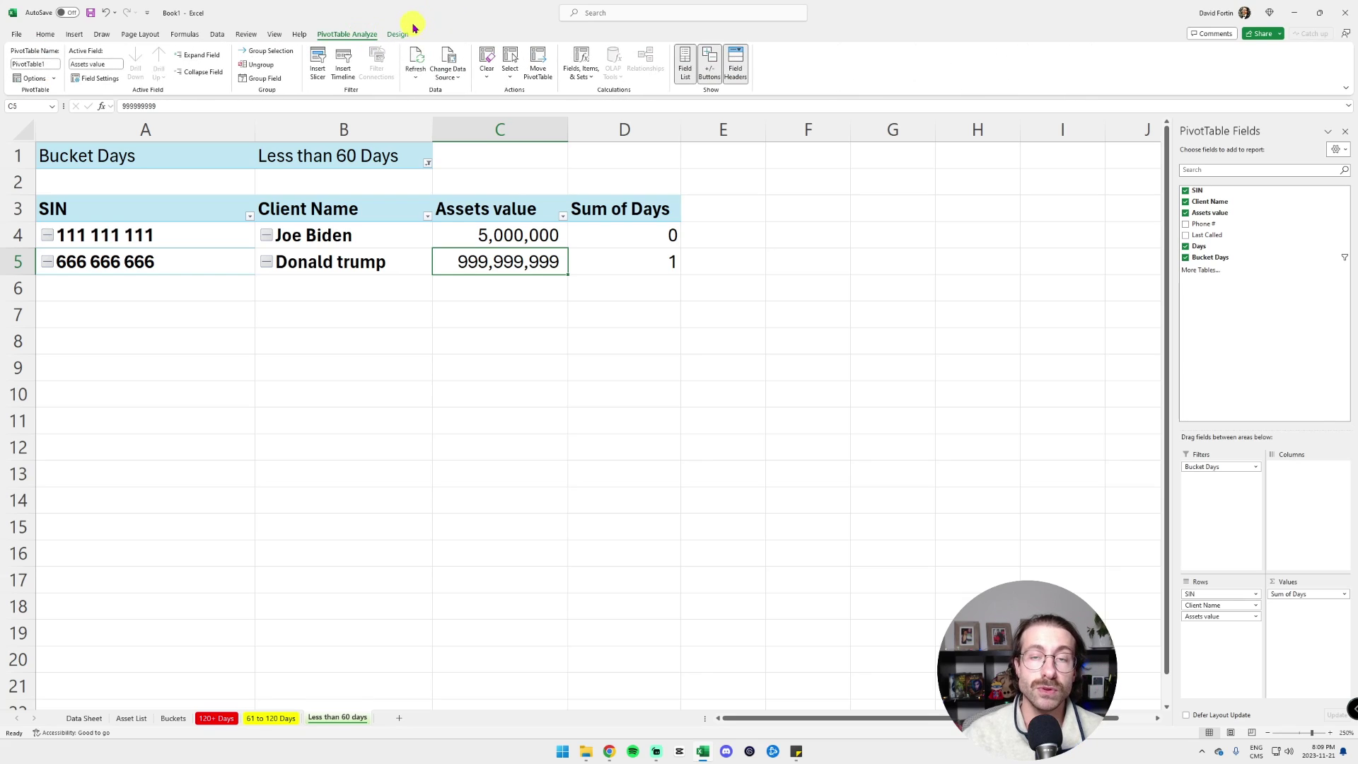
pyautogui.click(415, 58)
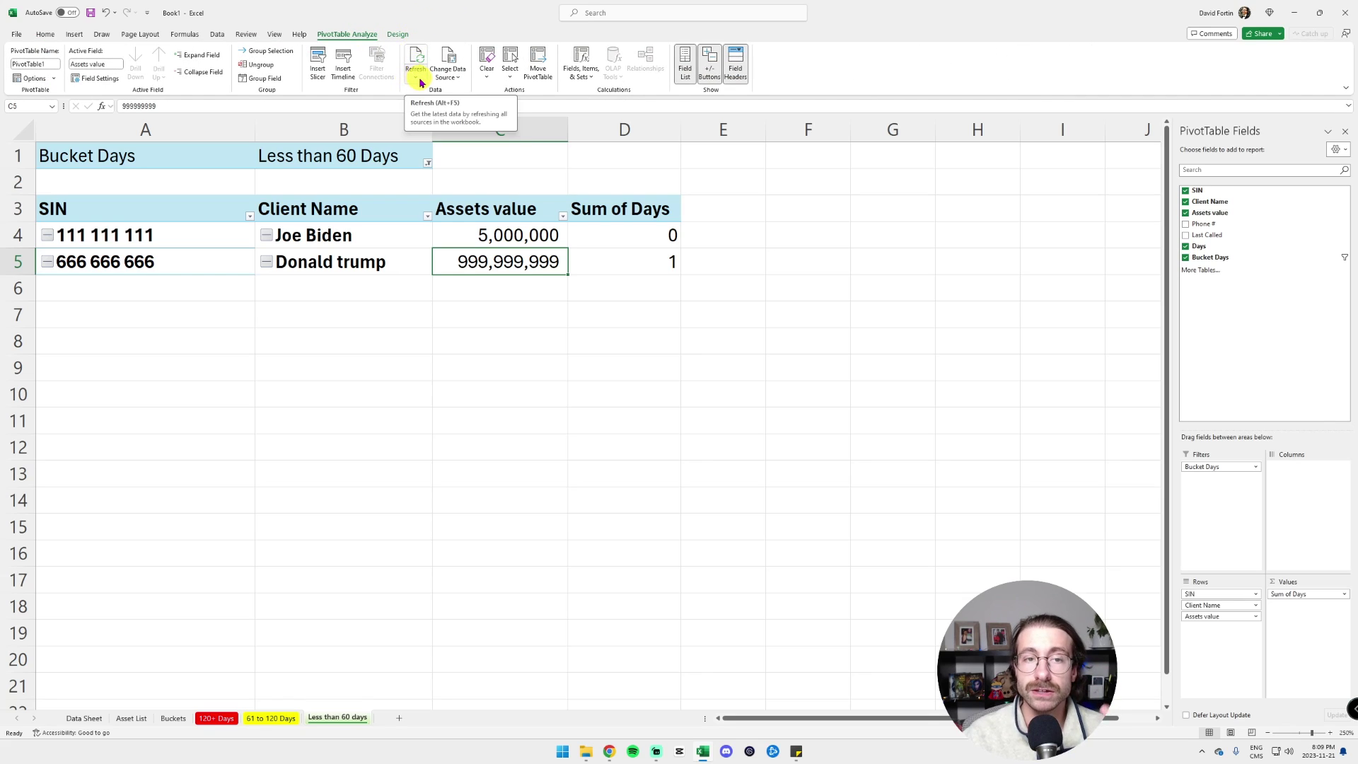
pyautogui.click(422, 82)
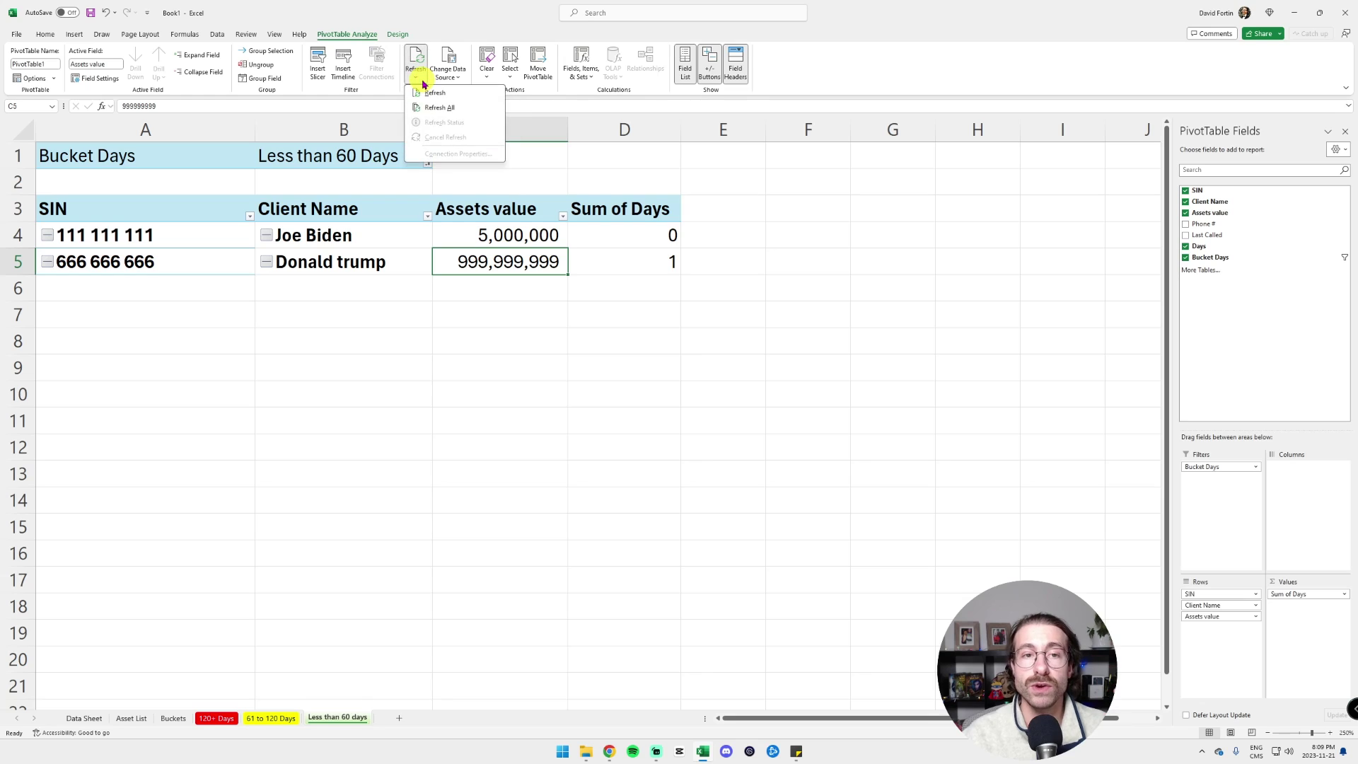
pyautogui.click(450, 108)
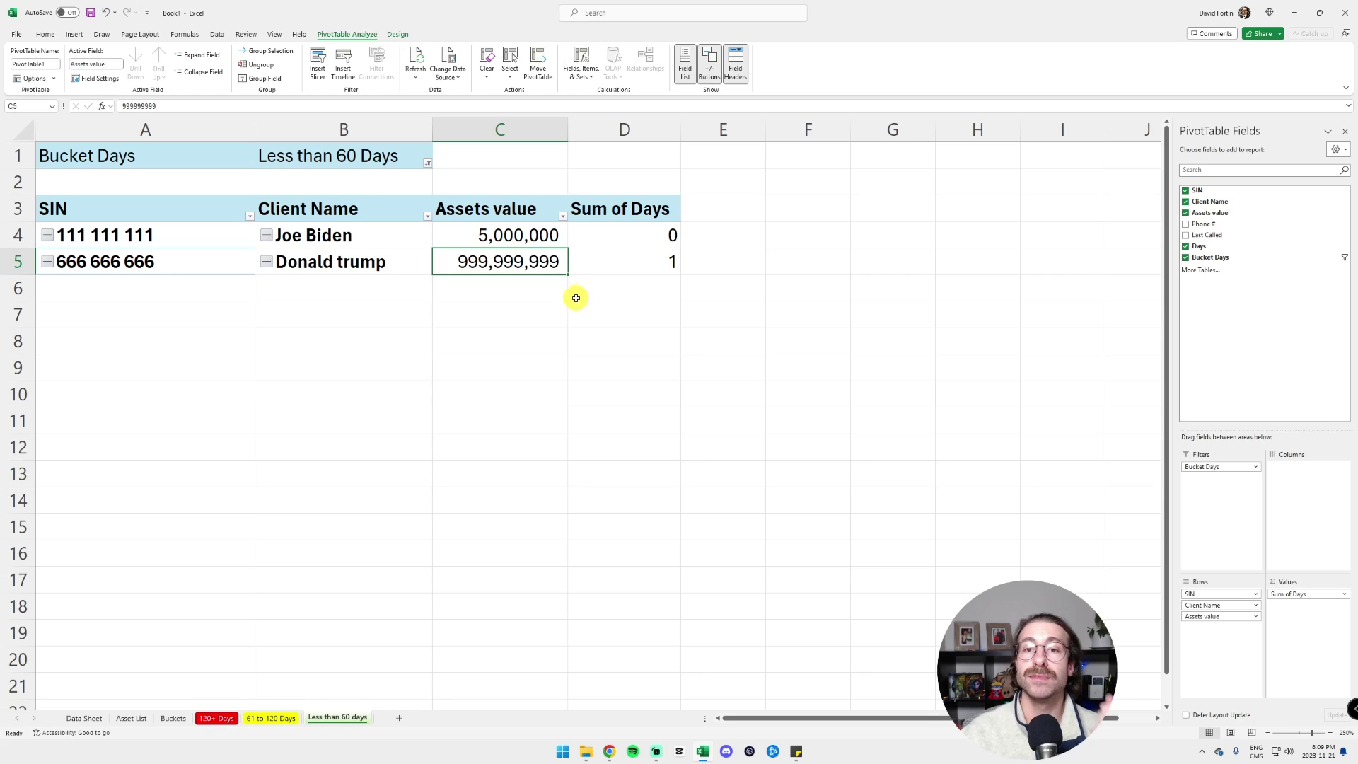
# Add a new client row 7 with SIN 555 555 555 to the Data Sheet table
pyautogui.click(85, 718)
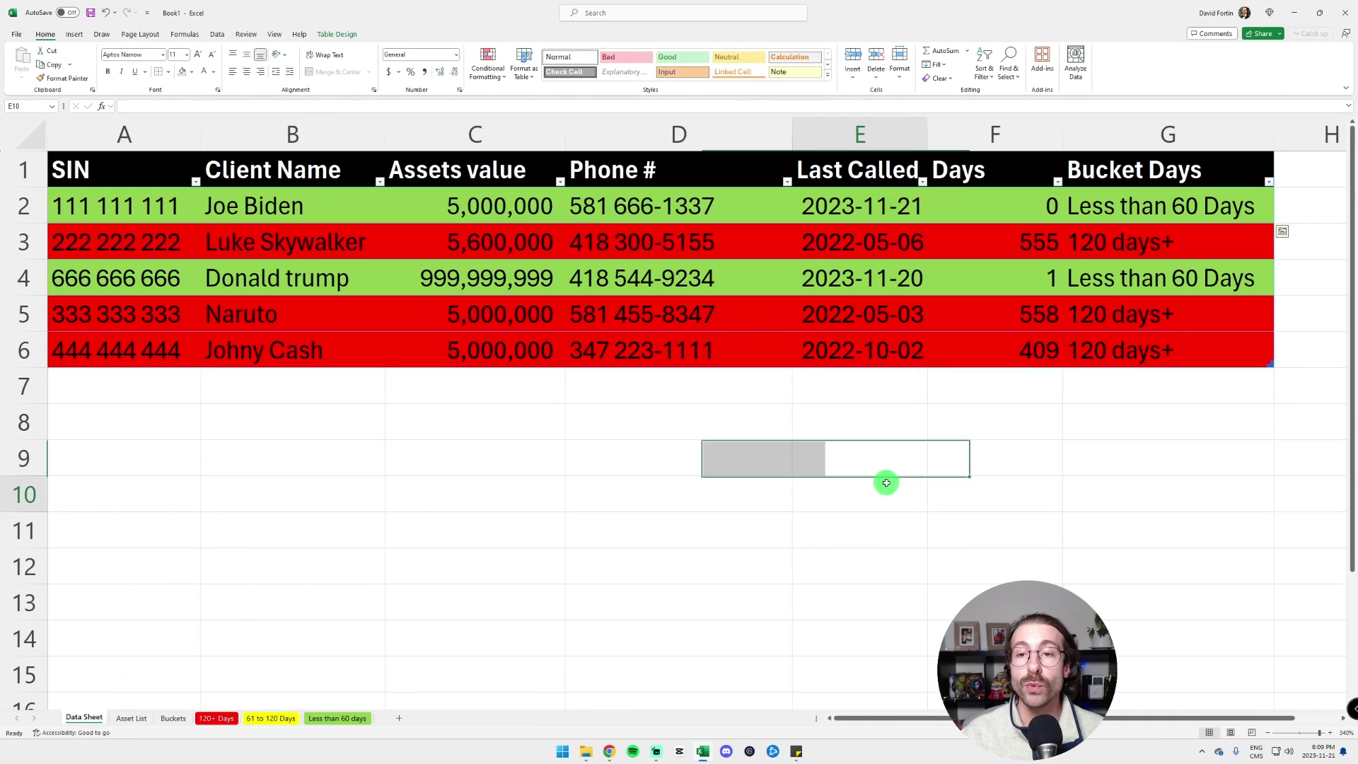
pyautogui.moveTo(884, 203); pyautogui.dragTo(895, 353)
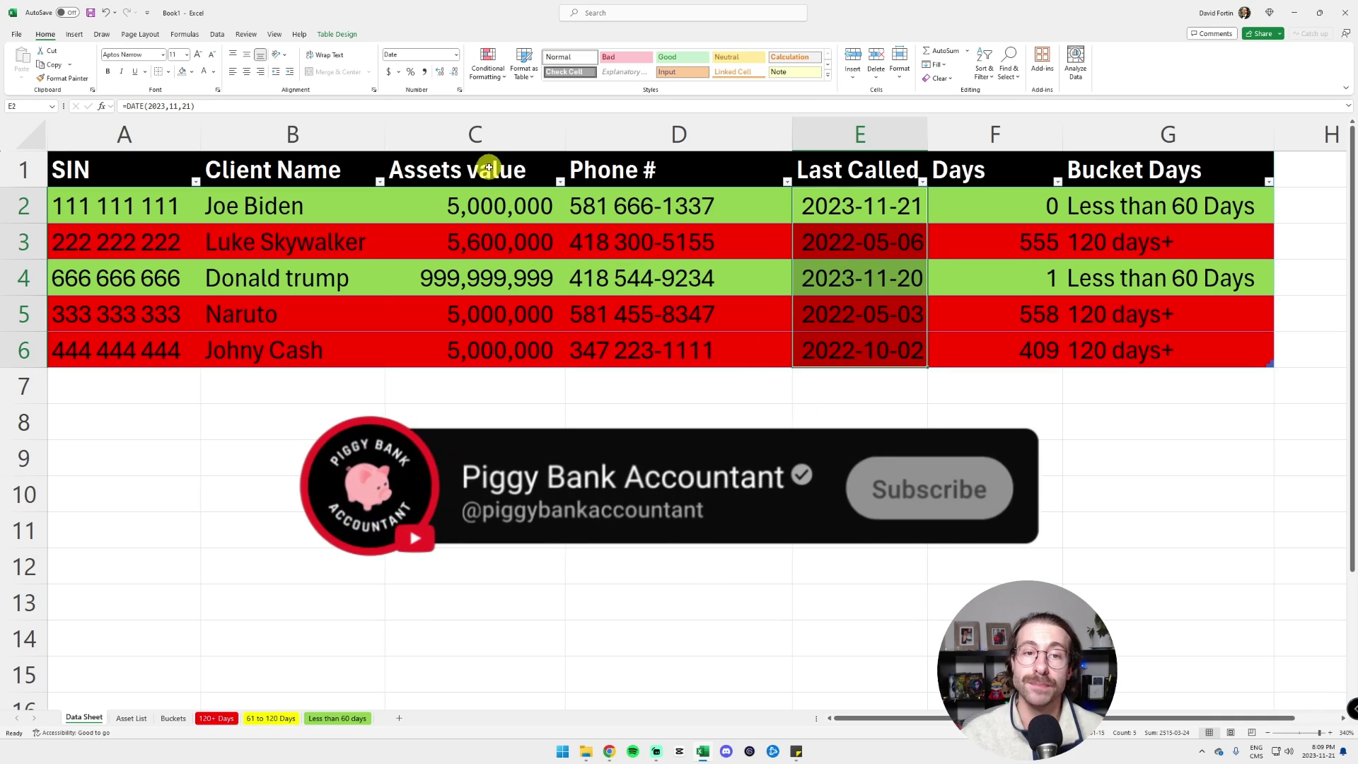
pyautogui.moveTo(488, 168); pyautogui.dragTo(472, 350)
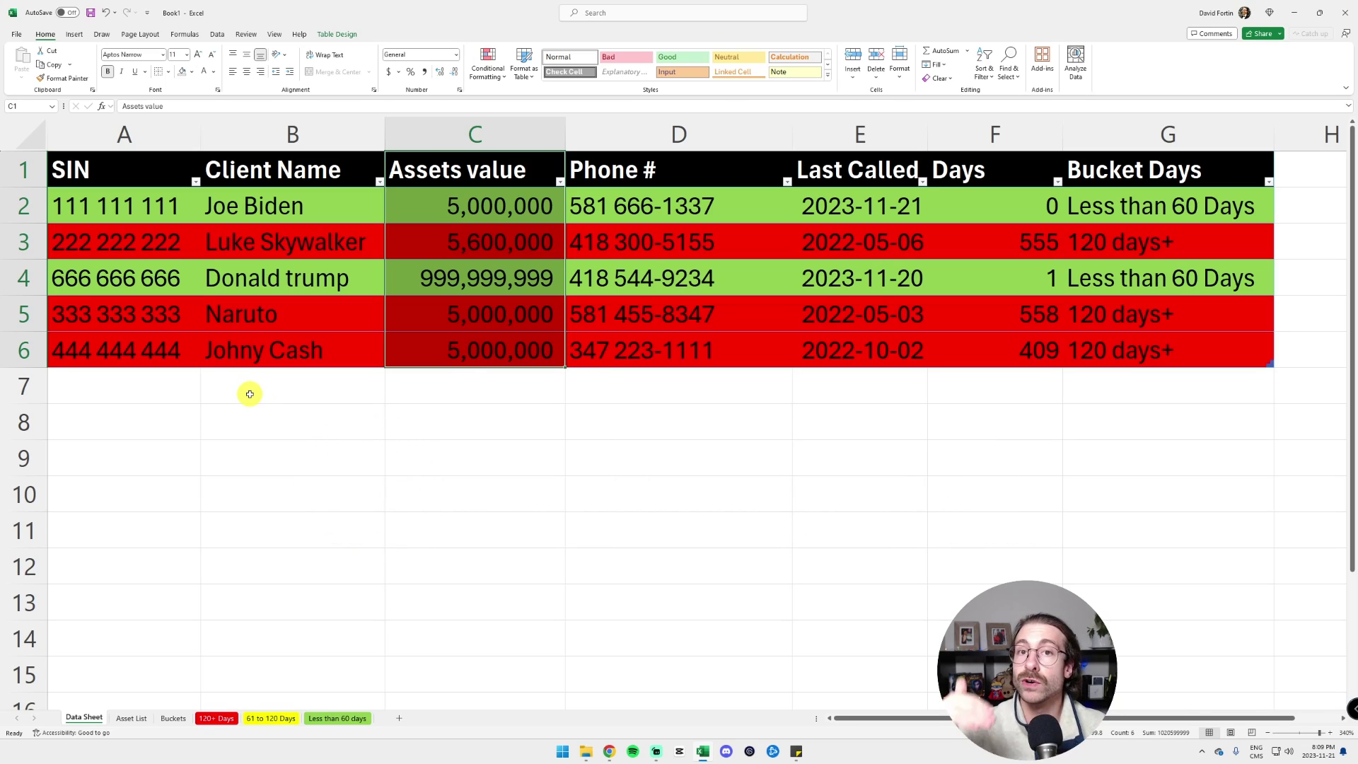
pyautogui.click(156, 385)
pyautogui.write('555 555 555')
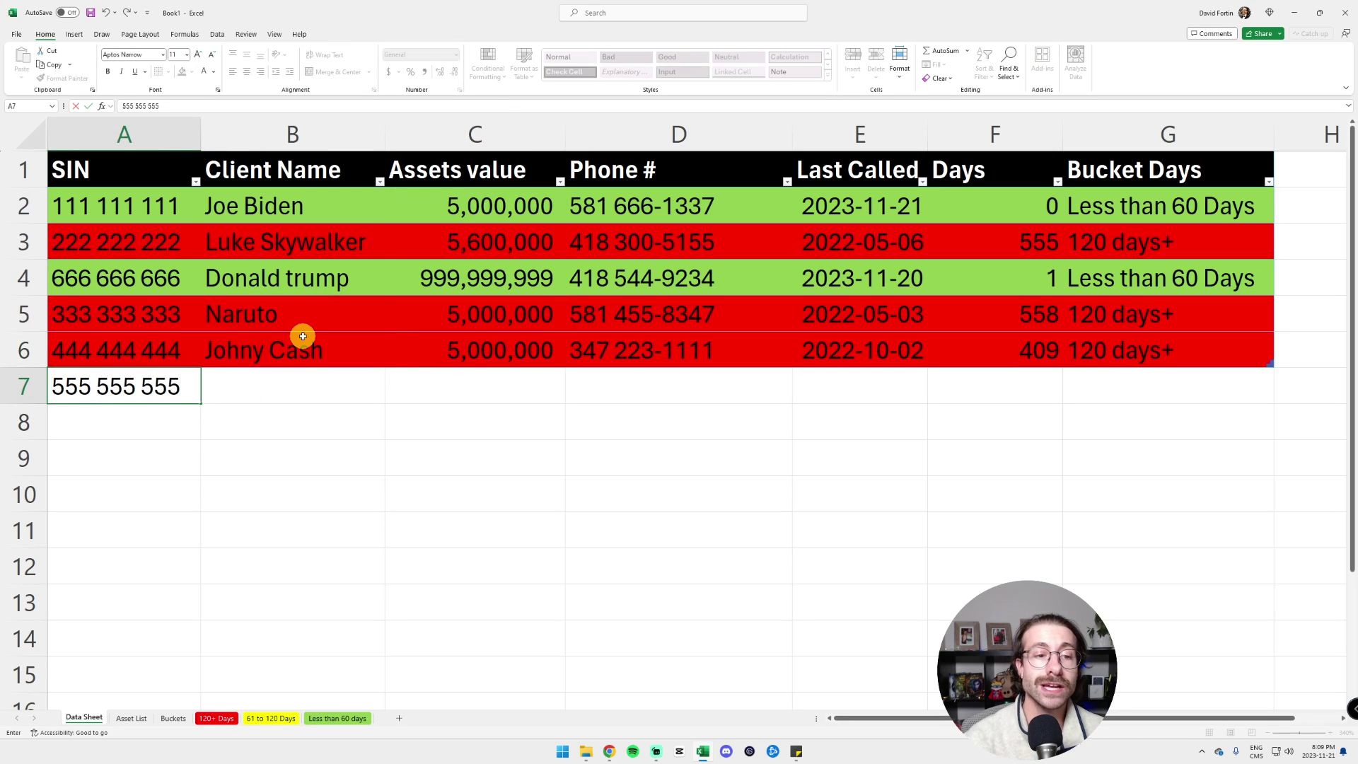
pyautogui.press('Return')
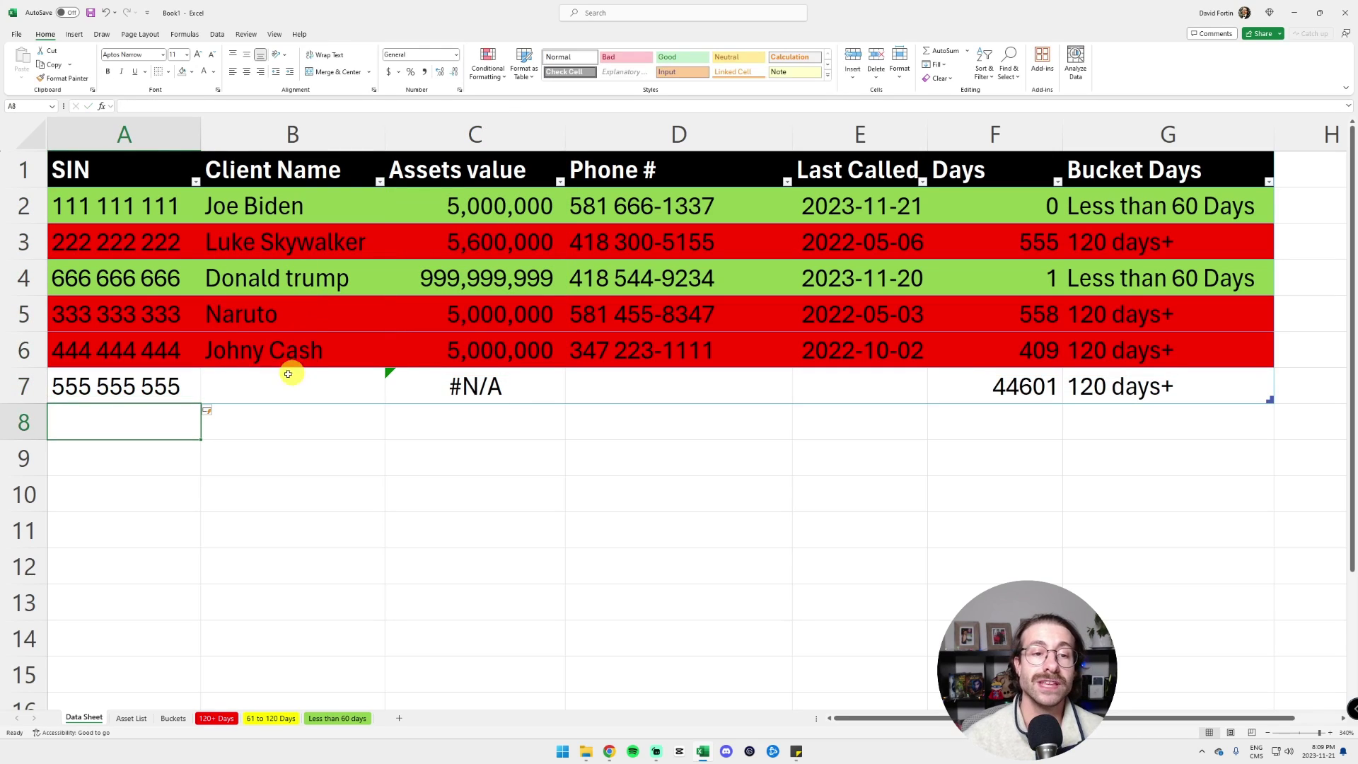
pyautogui.moveTo(145, 389); pyautogui.dragTo(1182, 388)
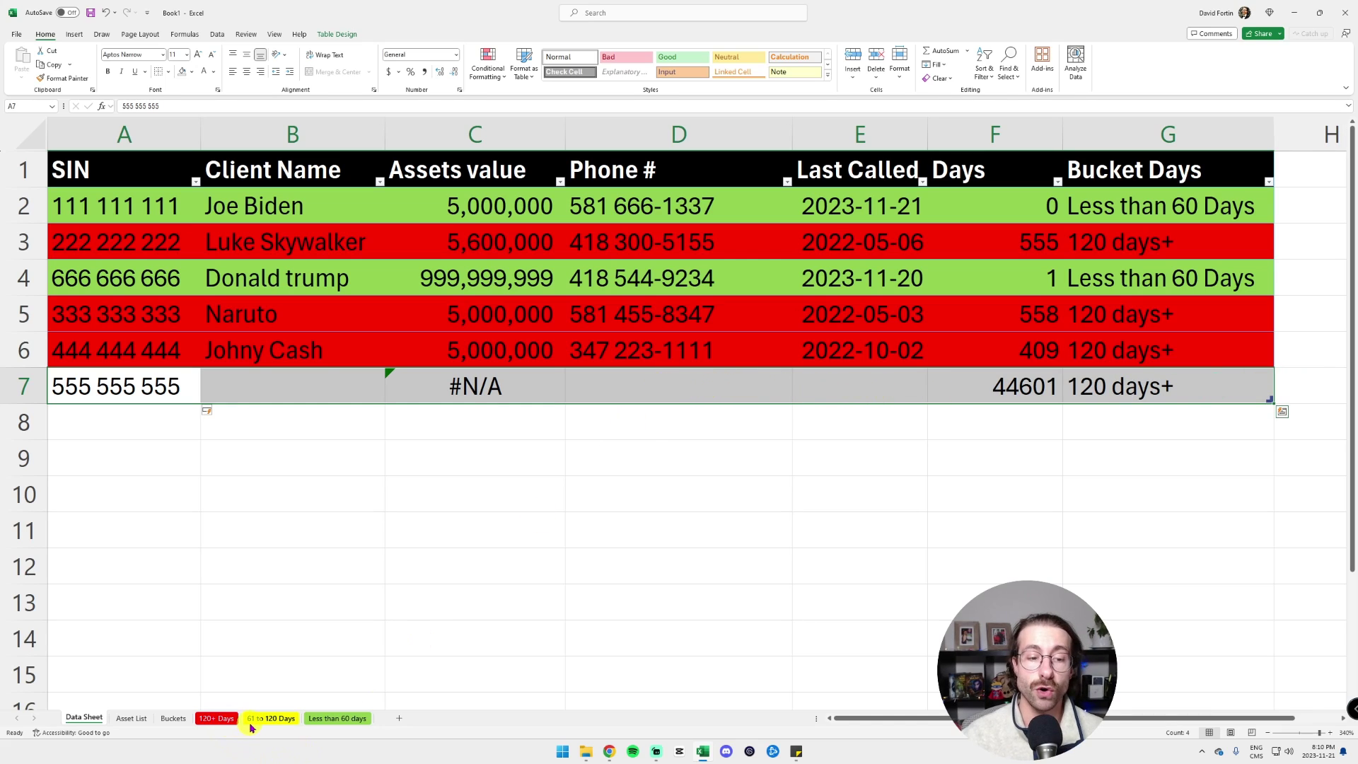
# Check the 61 to 120 Days and Less than 60 days pivots; the latter still lists two clients
pyautogui.click(271, 719)
pyautogui.click(482, 206)
pyautogui.click(344, 718)
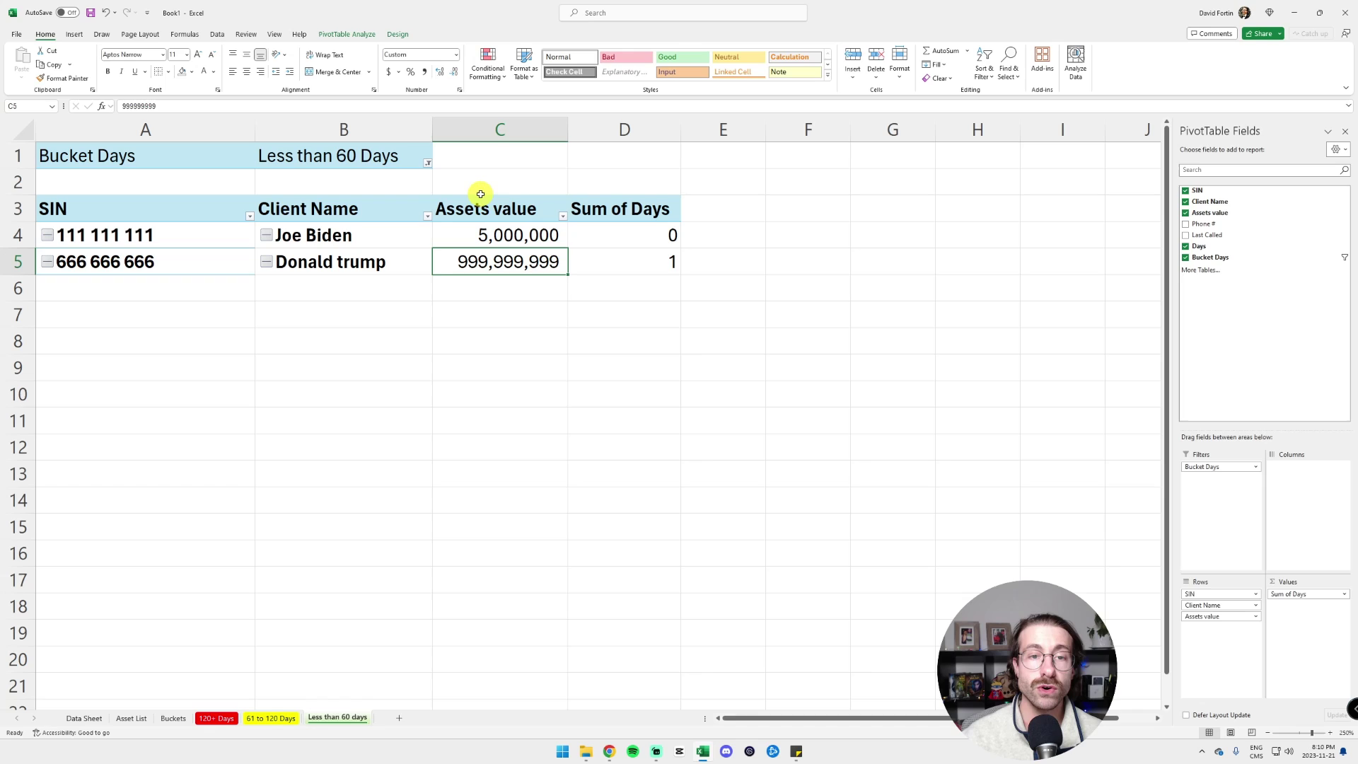
pyautogui.click(495, 207)
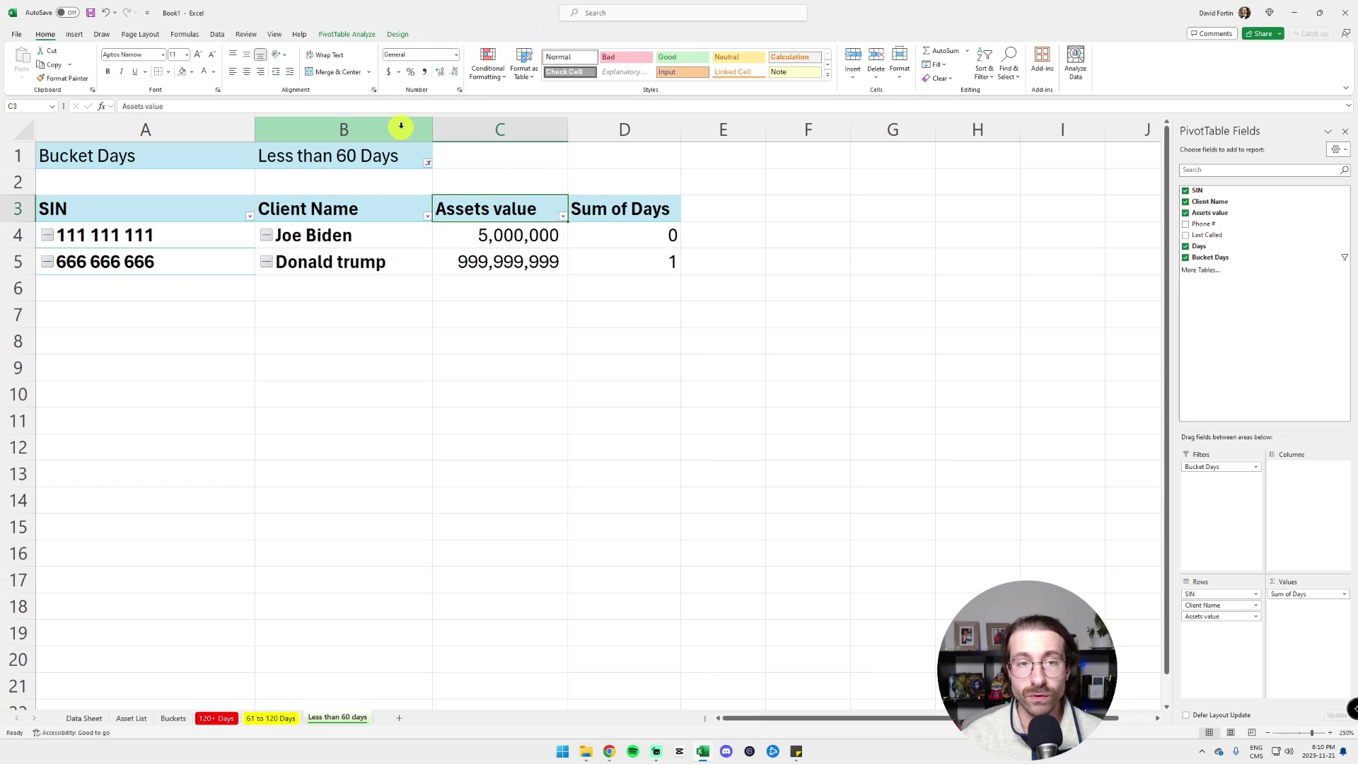